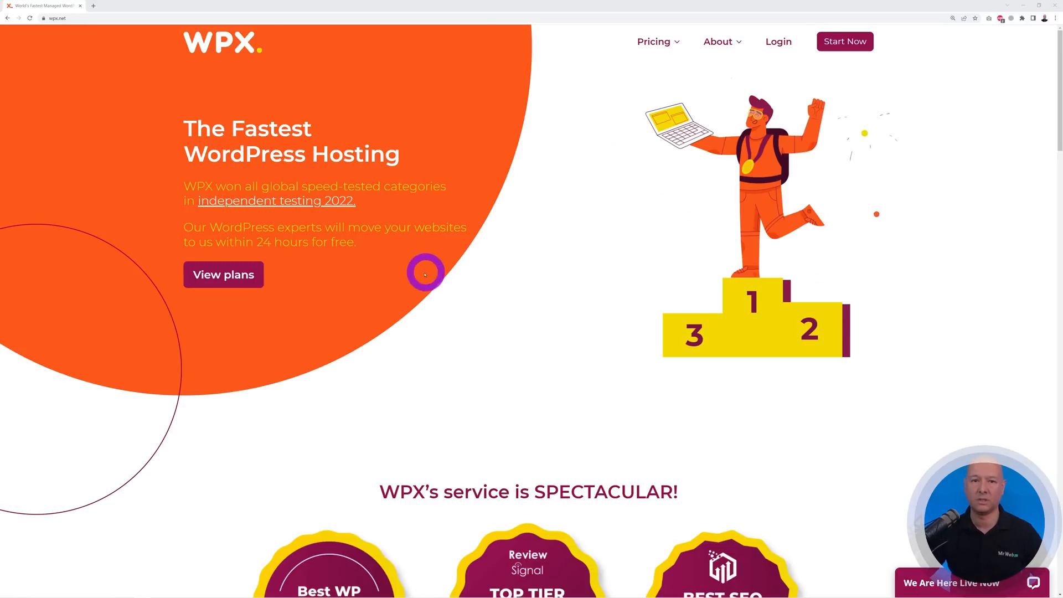
Scroll past the reviews on the WPX home page and open View plans for hosting pricing.
scroll(426, 273, "down", 4)
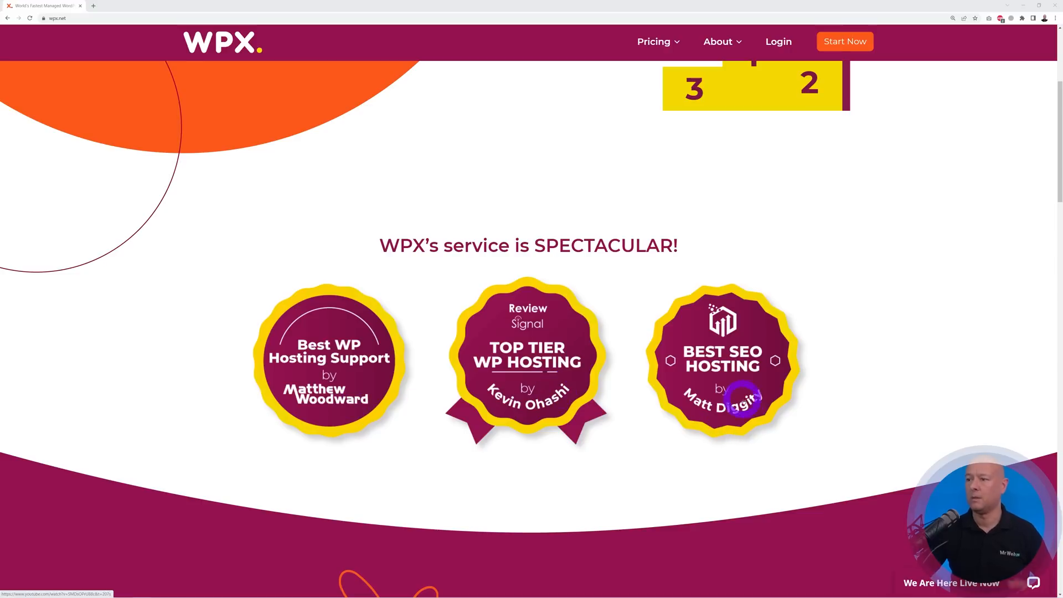
scroll(819, 397, "down", 12)
scroll(820, 396, "down", 2)
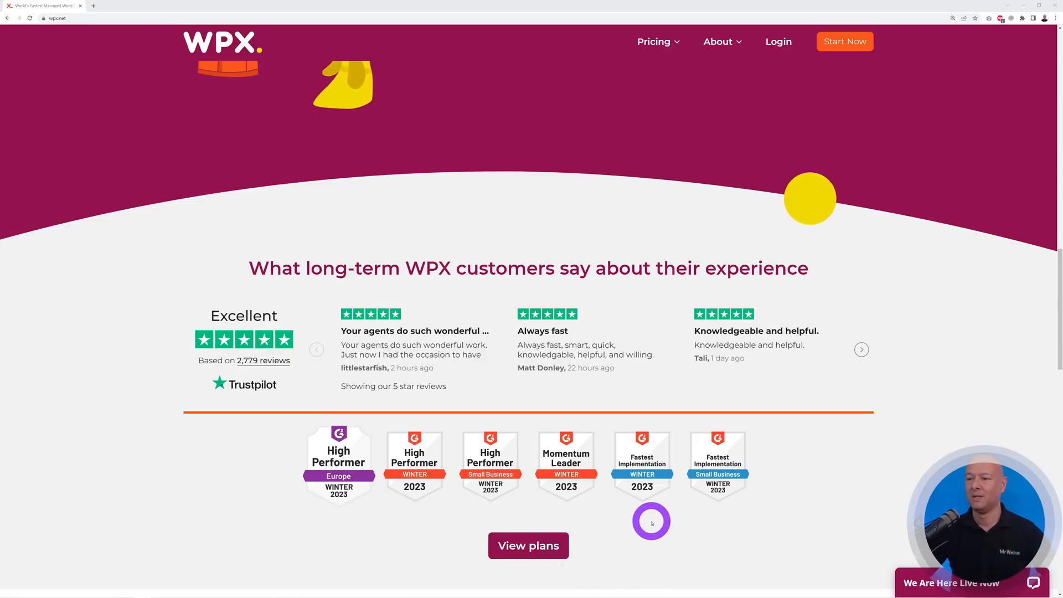
left_click(543, 546)
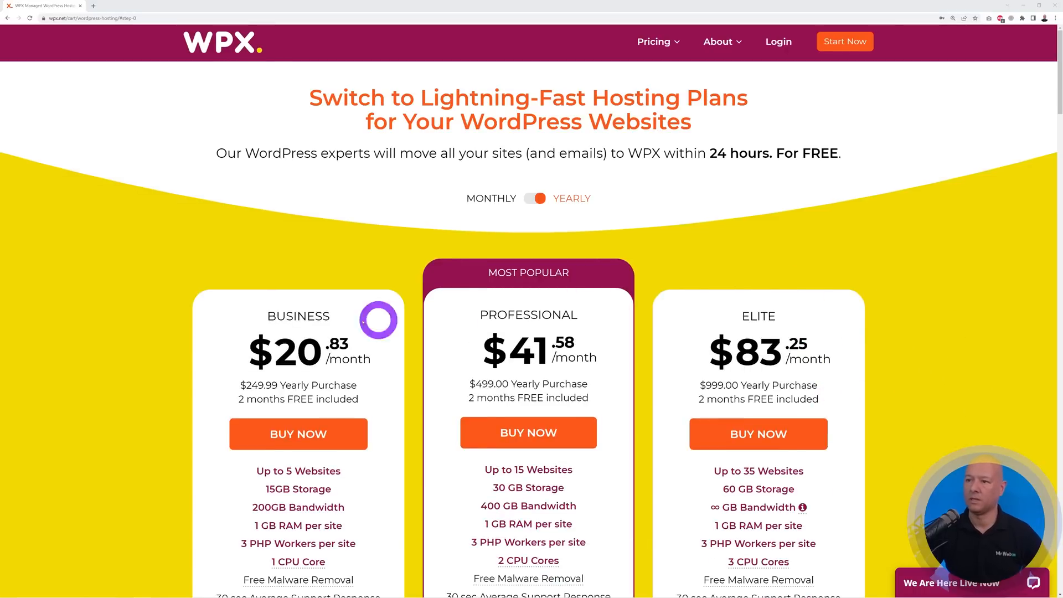
Switch the plans to monthly billing (Business $24.99) and choose BUY NOW on Business.
scroll(956, 332, "down", 2)
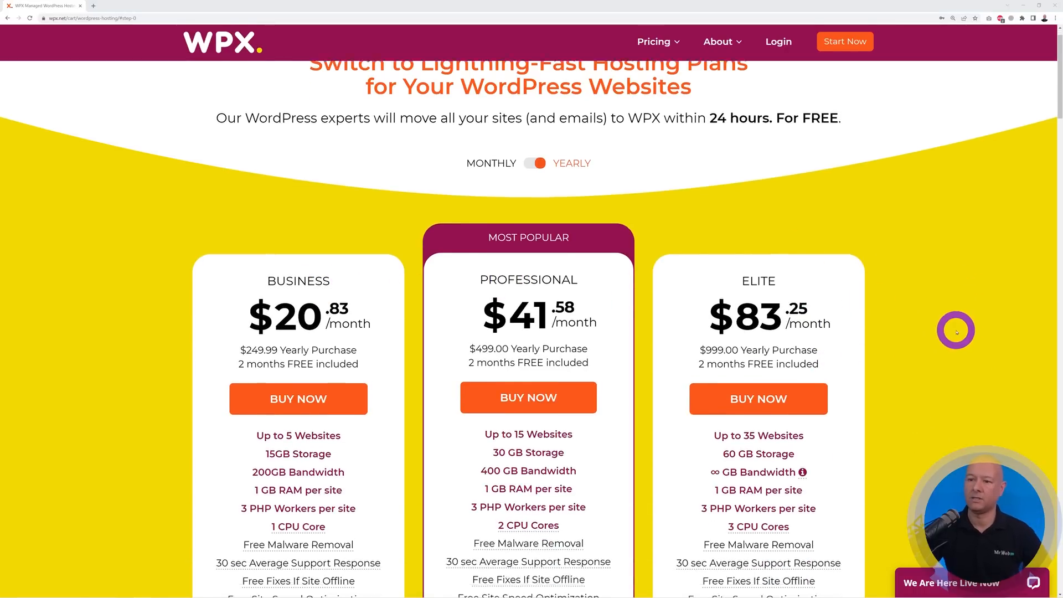
scroll(956, 331, "down", 2)
scroll(953, 339, "down", 2)
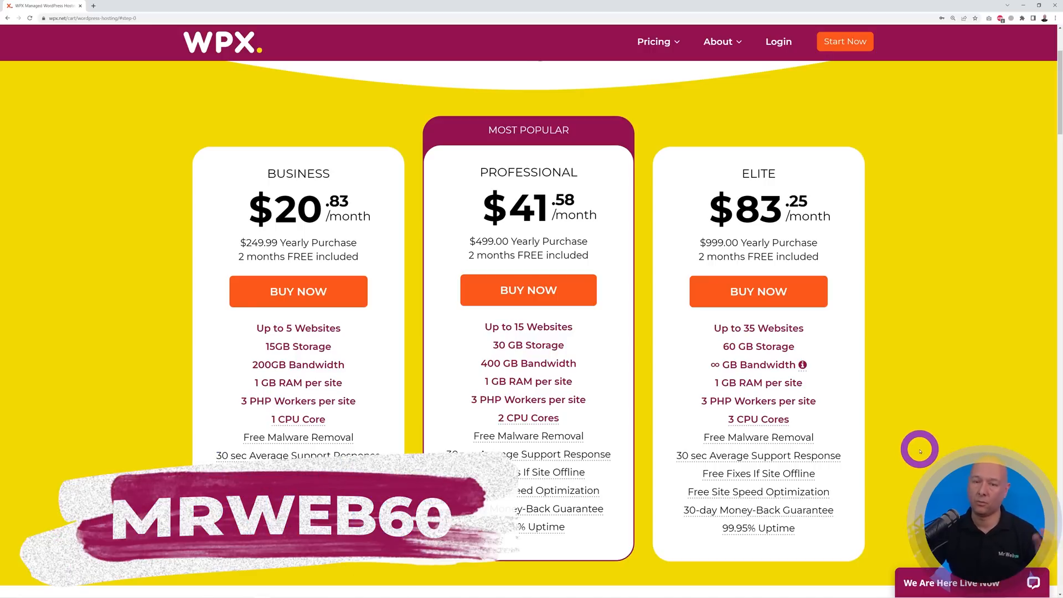
scroll(928, 446, "up", 1)
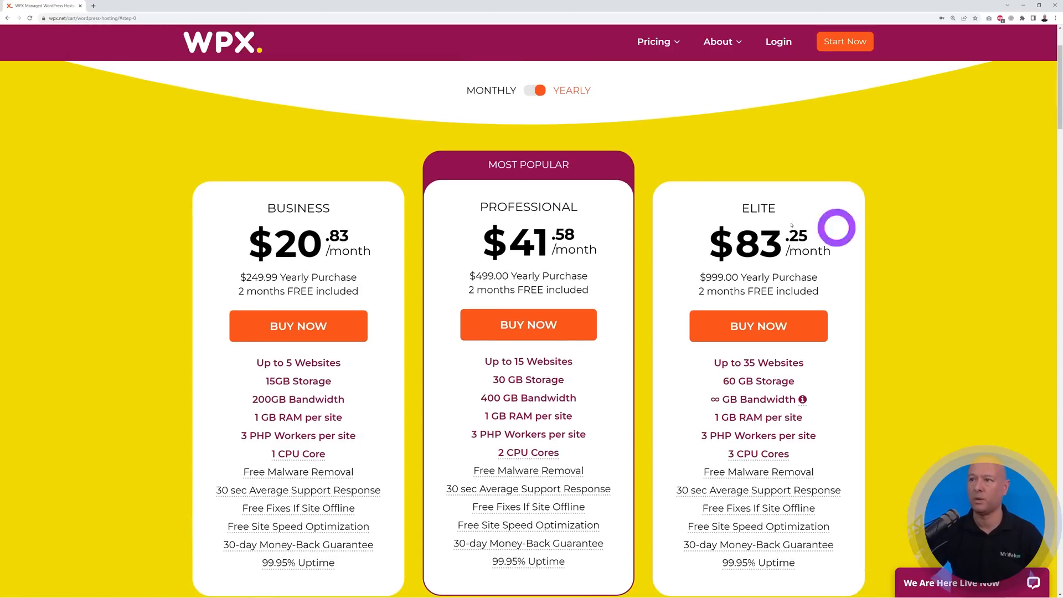
left_click(534, 90)
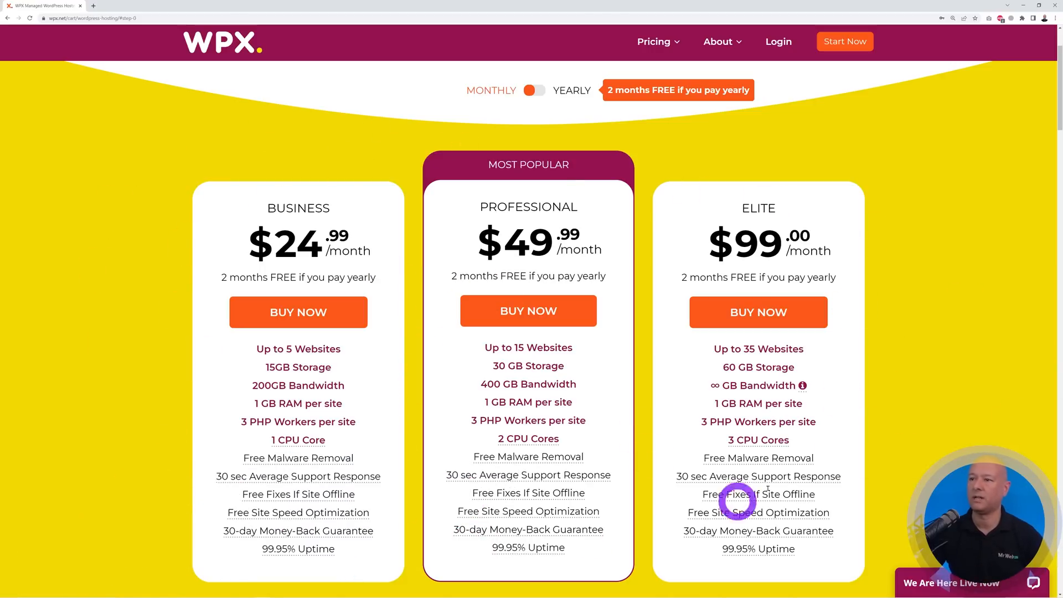
left_click(350, 326)
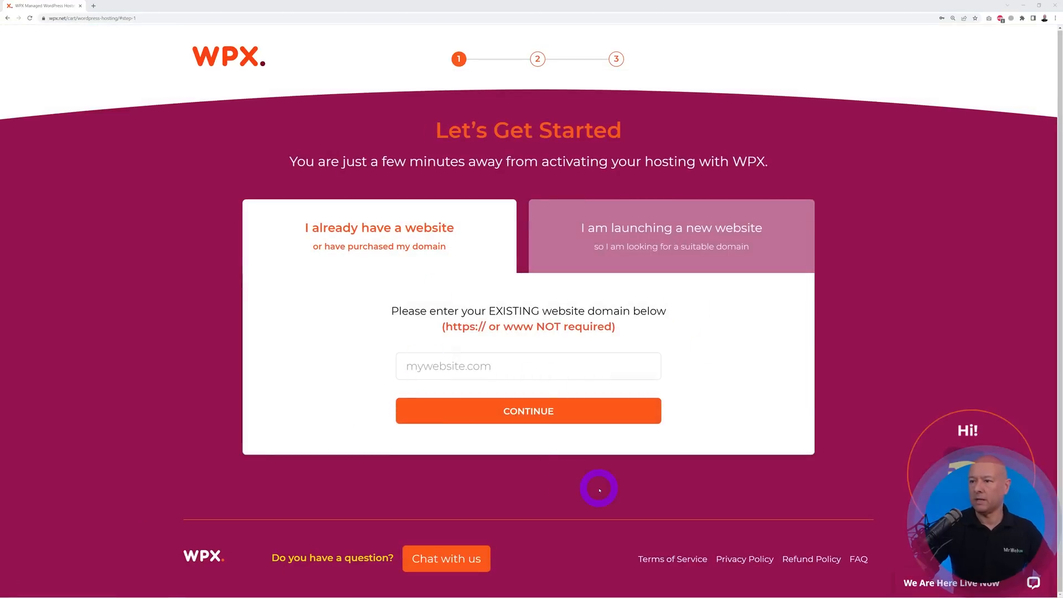
Choose a new website, search designwithmrweb.com with .com, and continue at $13.99/year.
left_click(482, 367)
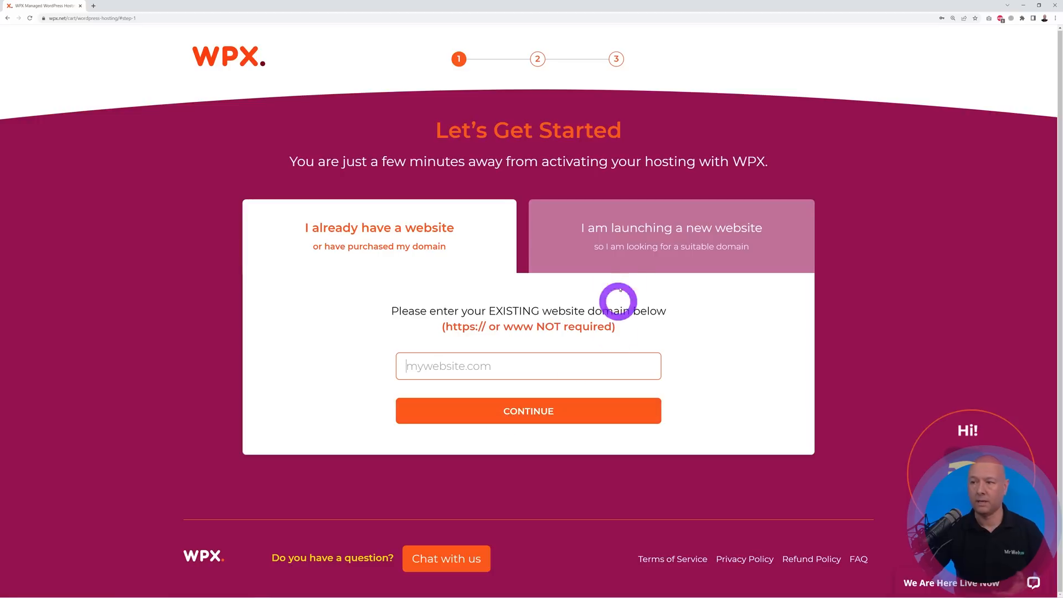
left_click(636, 240)
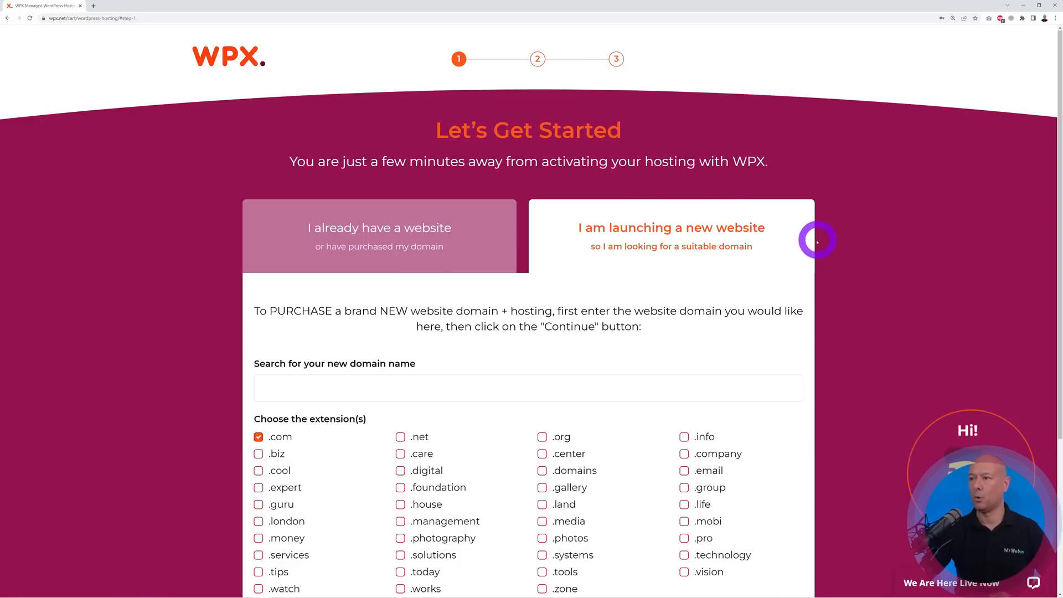
scroll(819, 363, "down", 2)
scroll(819, 364, "down", 1)
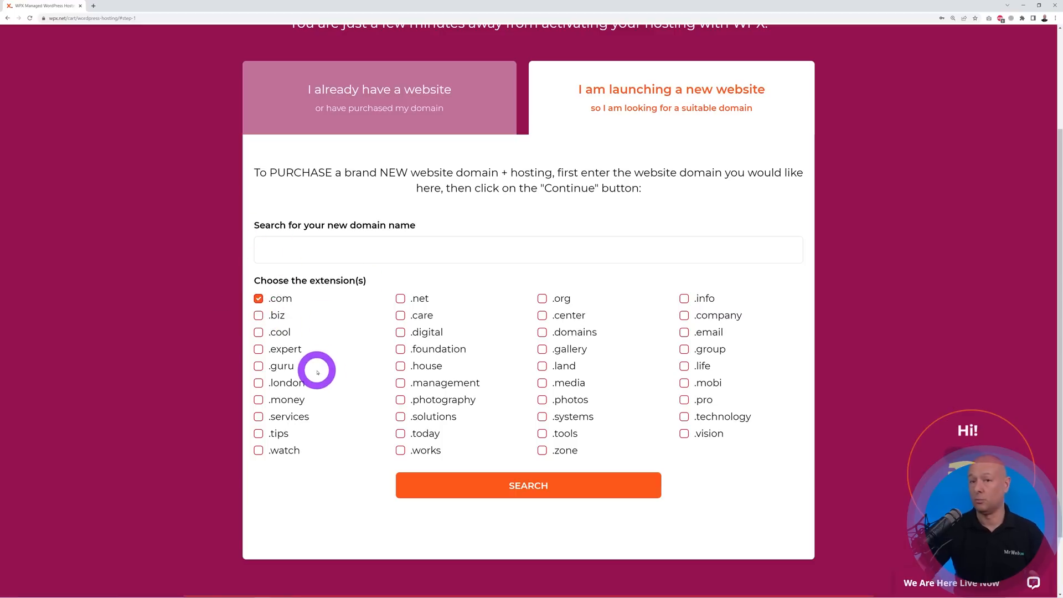
left_click(311, 257)
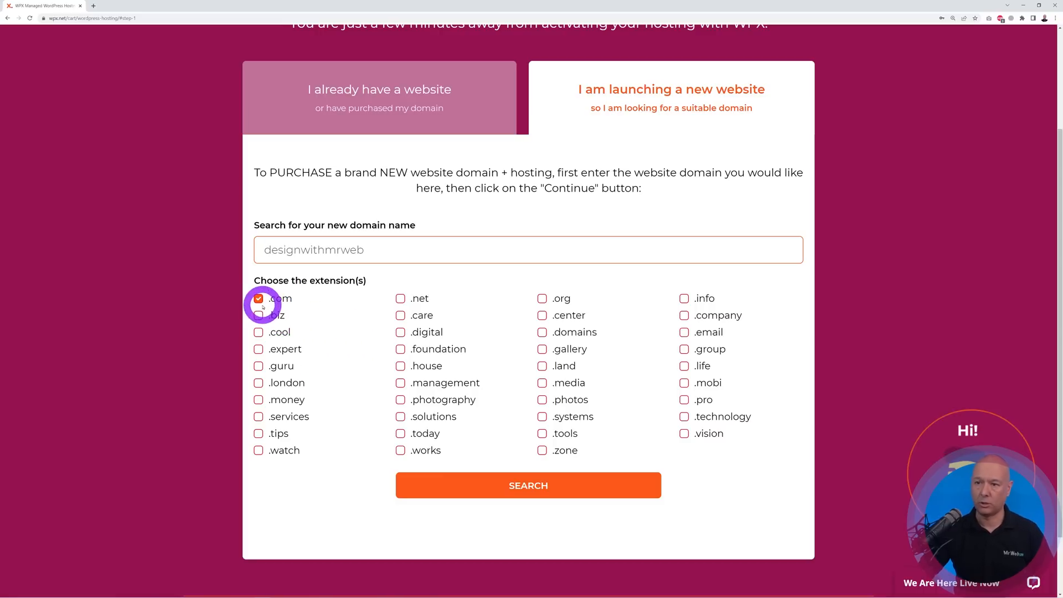
left_click(531, 487)
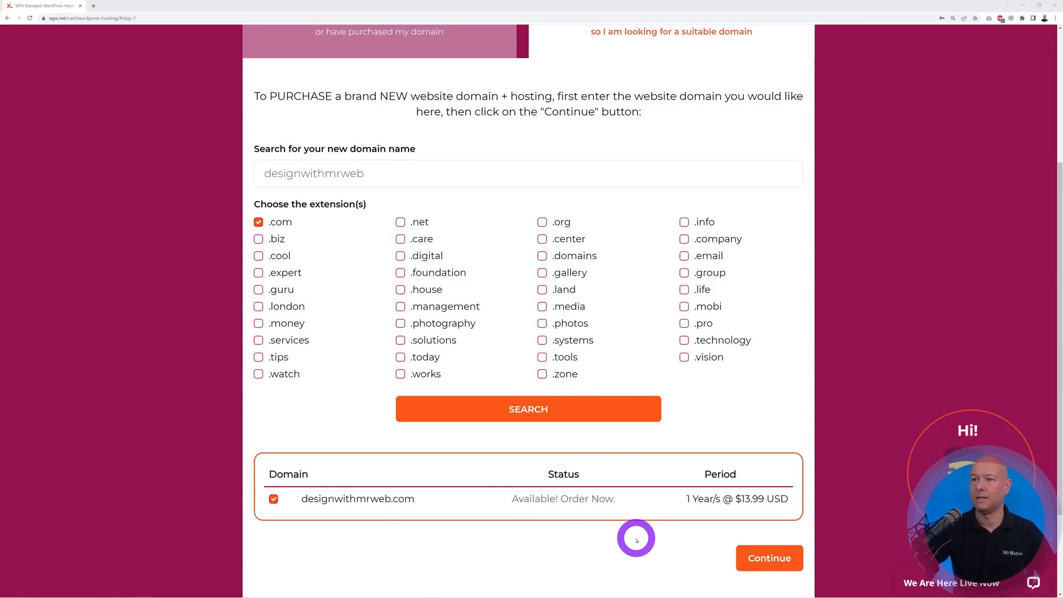
left_click(742, 558)
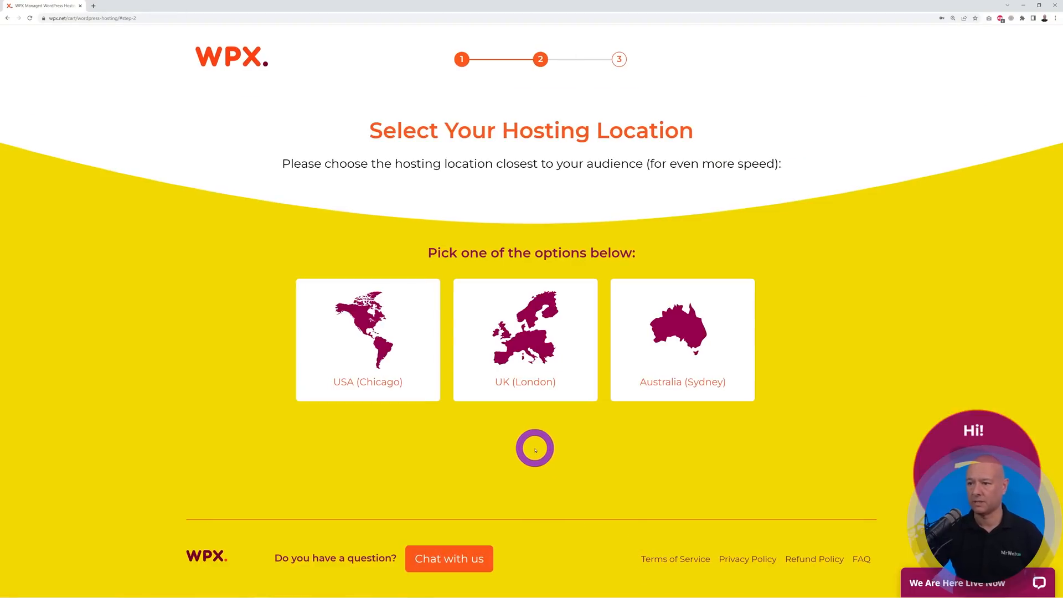
Host in UK (London) and apply the promo code for a $23.99 total.
left_click(526, 346)
scroll(653, 397, "down", 1)
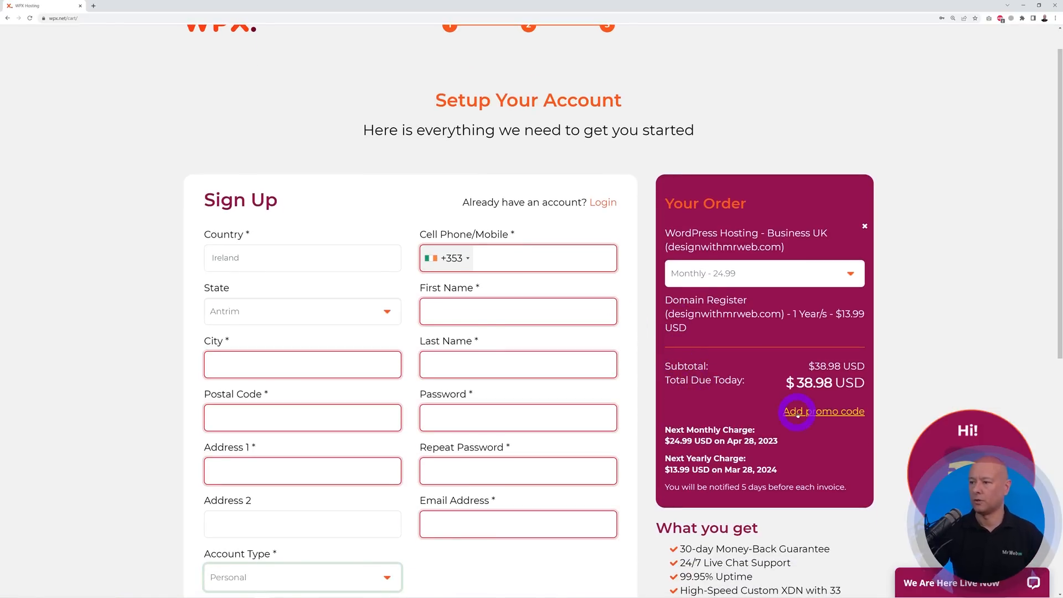
left_click(798, 411)
type("MRWEB60")
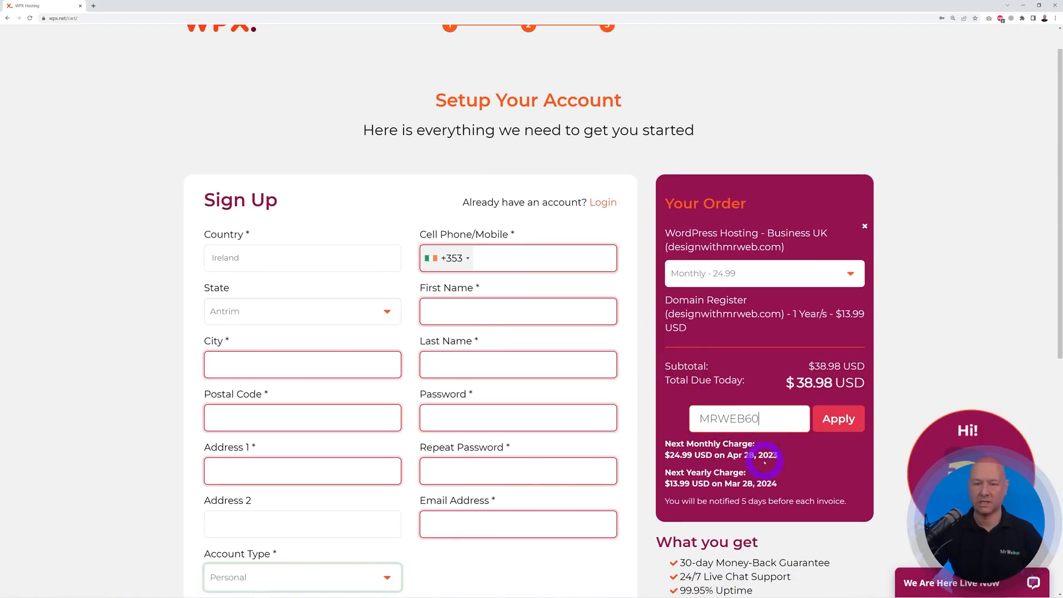
left_click(835, 429)
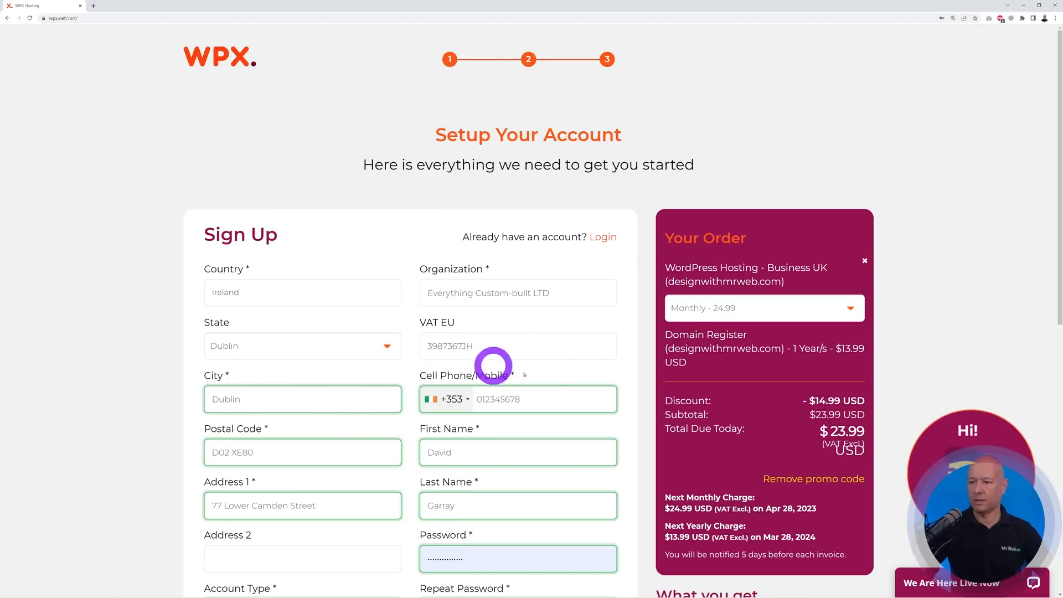
Accept the terms of service and refund policy, pay by bank card, check out, and accept GDPR.
scroll(548, 364, "down", 5)
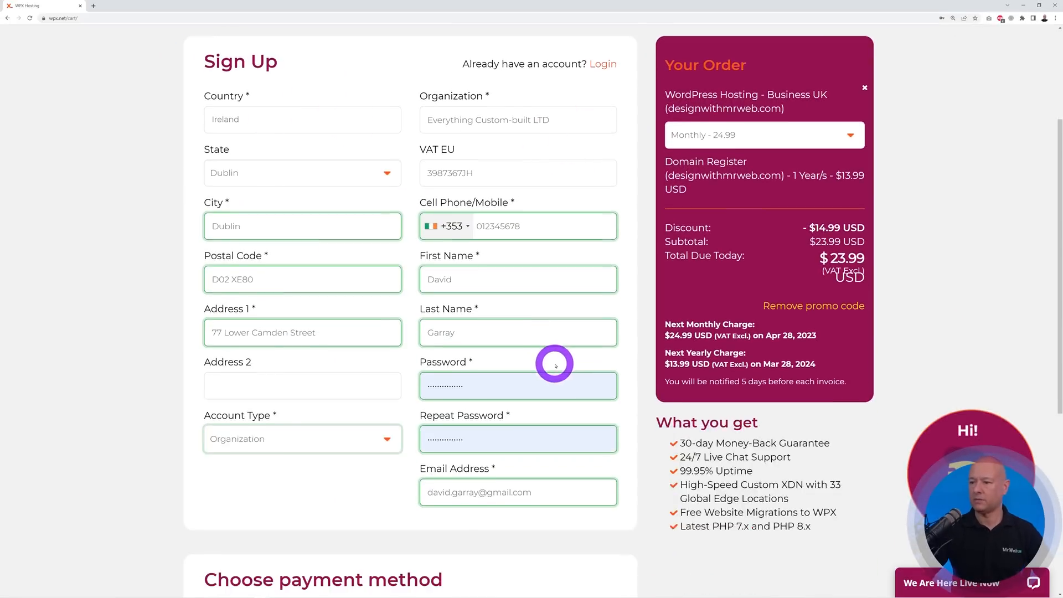
scroll(574, 369, "down", 4)
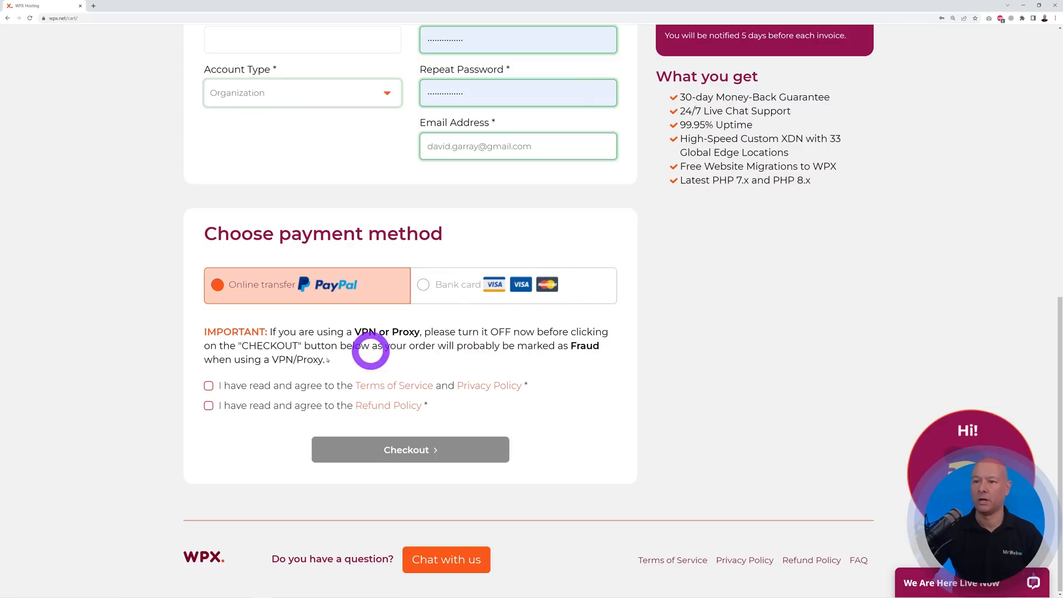
left_click(208, 387)
left_click(209, 405)
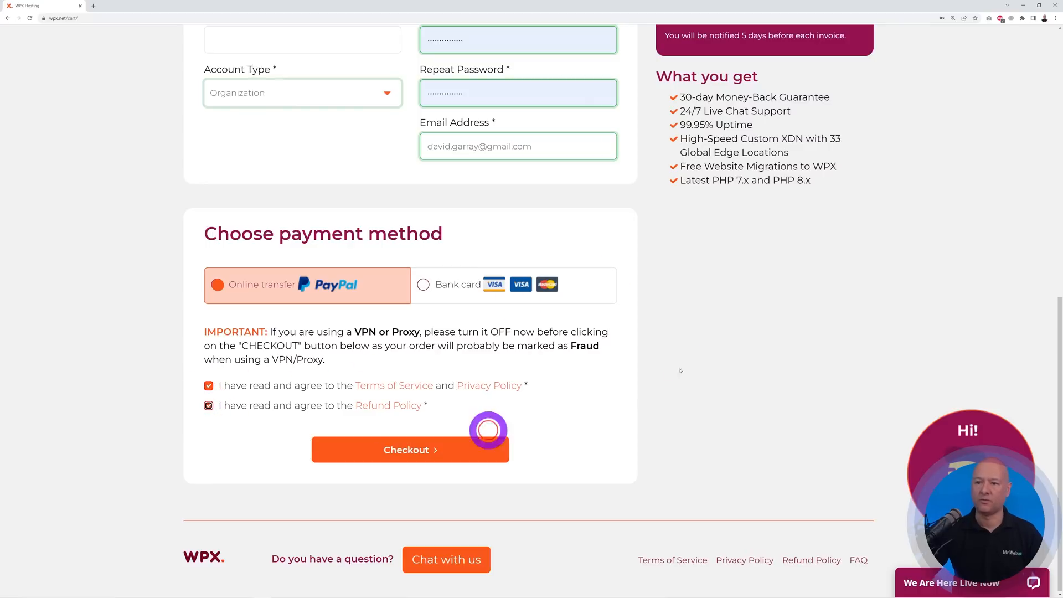
left_click(462, 285)
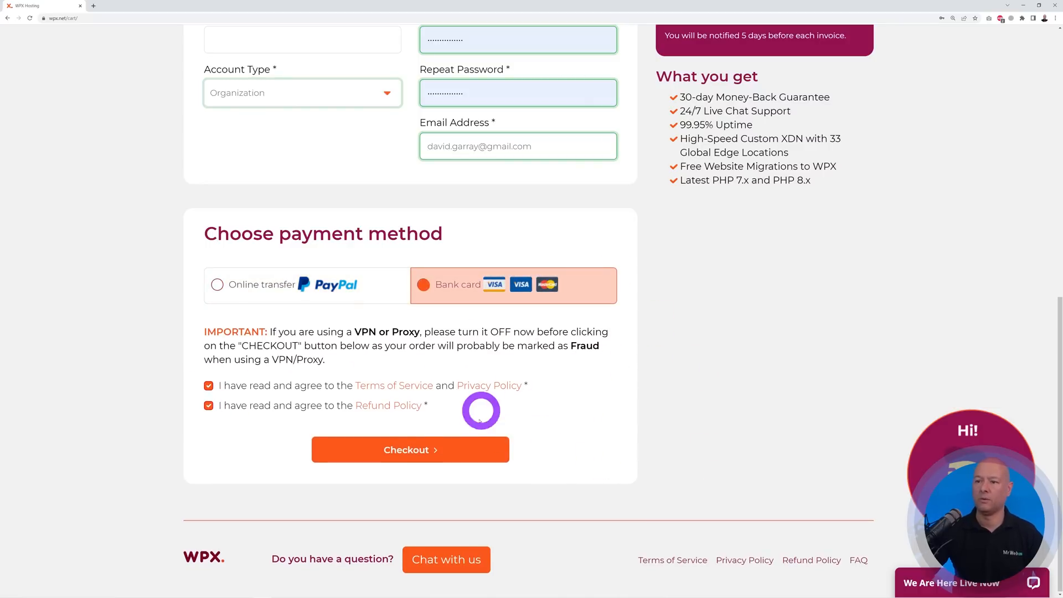
left_click(425, 448)
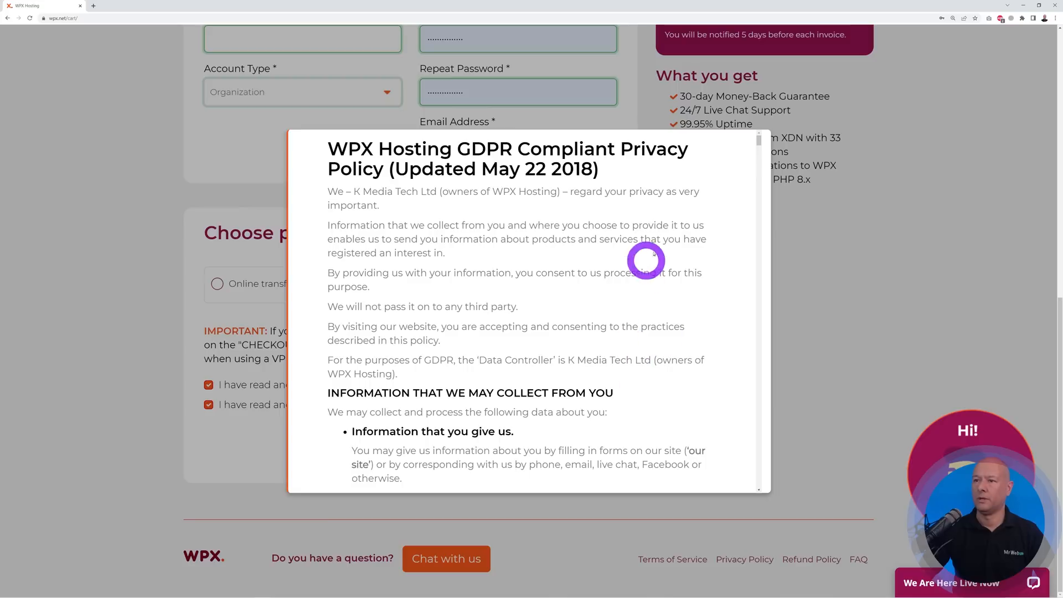
scroll(672, 244, "down", 4)
left_click_drag(755, 142, 760, 487)
left_click(713, 469)
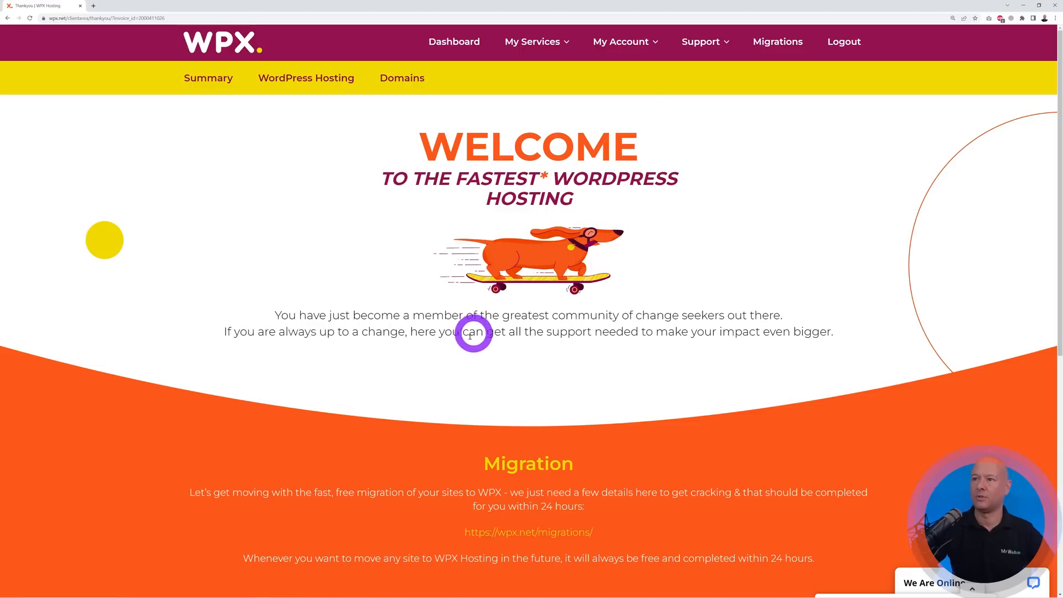
Open the Client Area dashboard and review the active Business UK hosting and designwithmrweb.com domain.
left_click(455, 43)
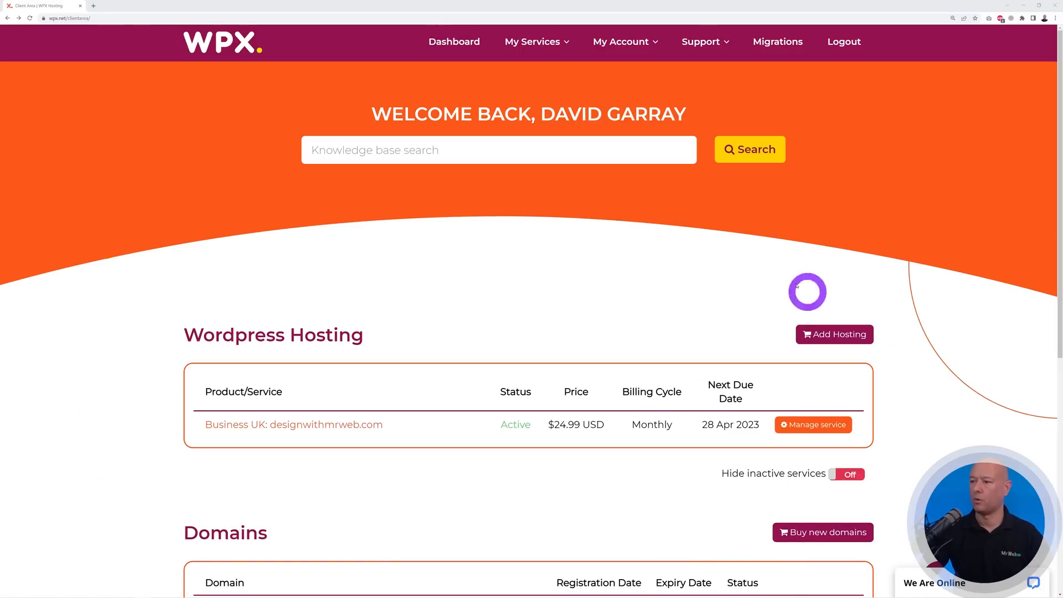
scroll(433, 344, "down", 2)
scroll(432, 341, "down", 1)
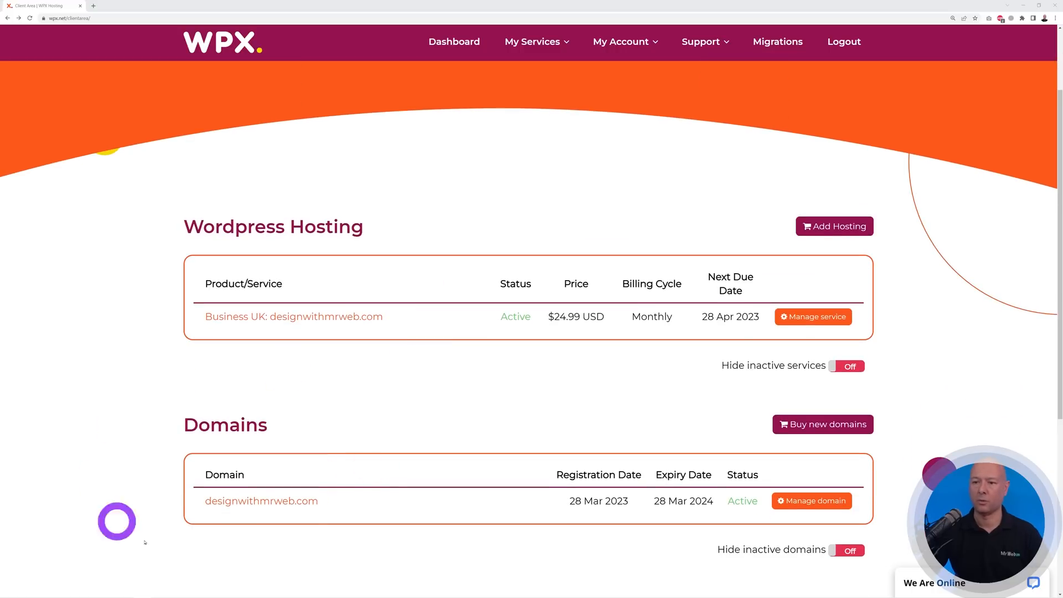
scroll(436, 434, "up", 3)
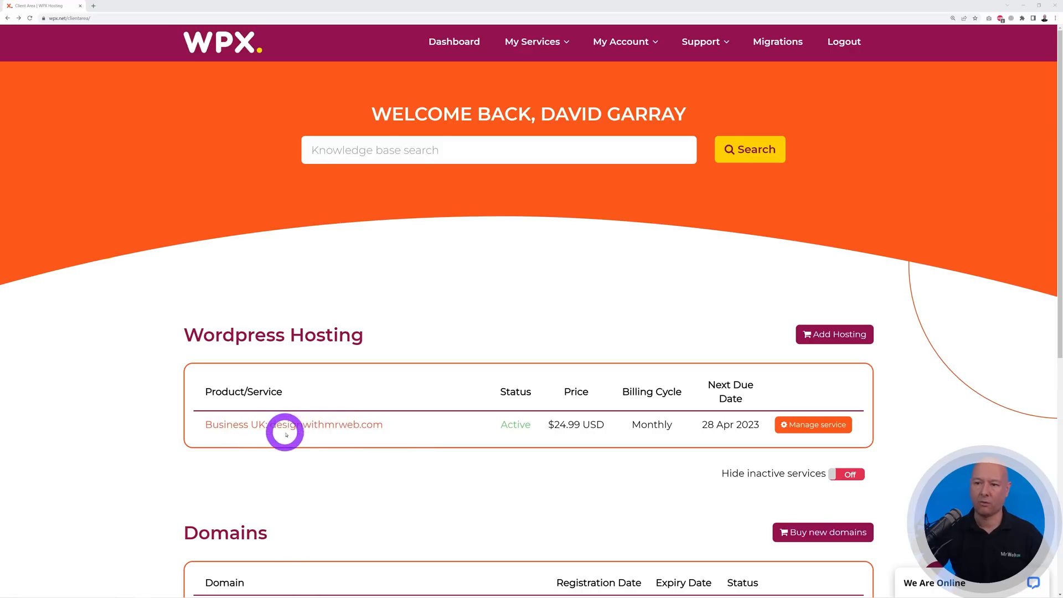
Manage the Business UK service, list its websites, and open Manage WP for designwithmrweb.com.
left_click(798, 426)
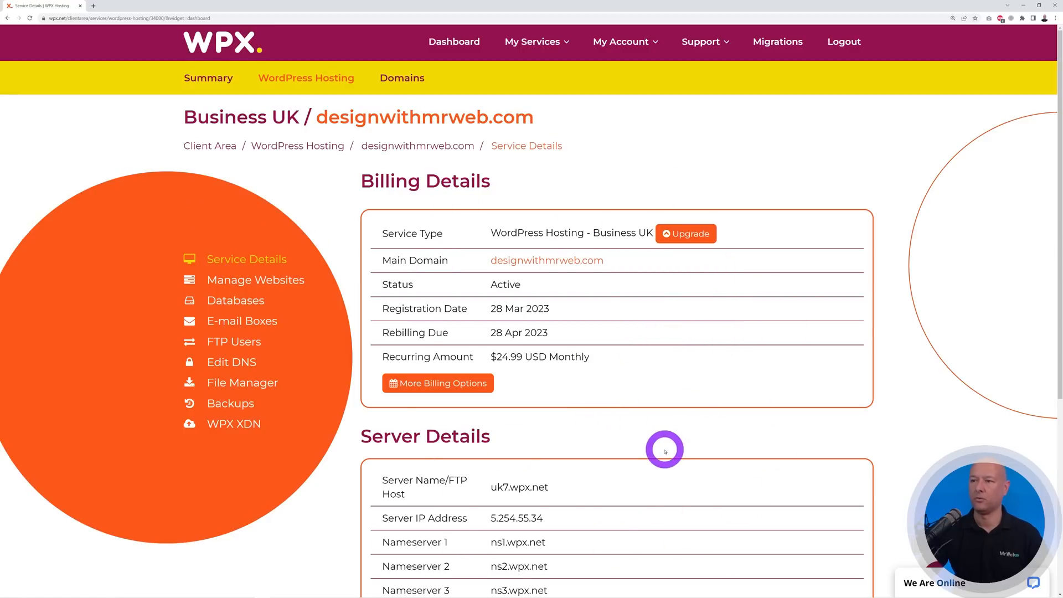
left_click(268, 280)
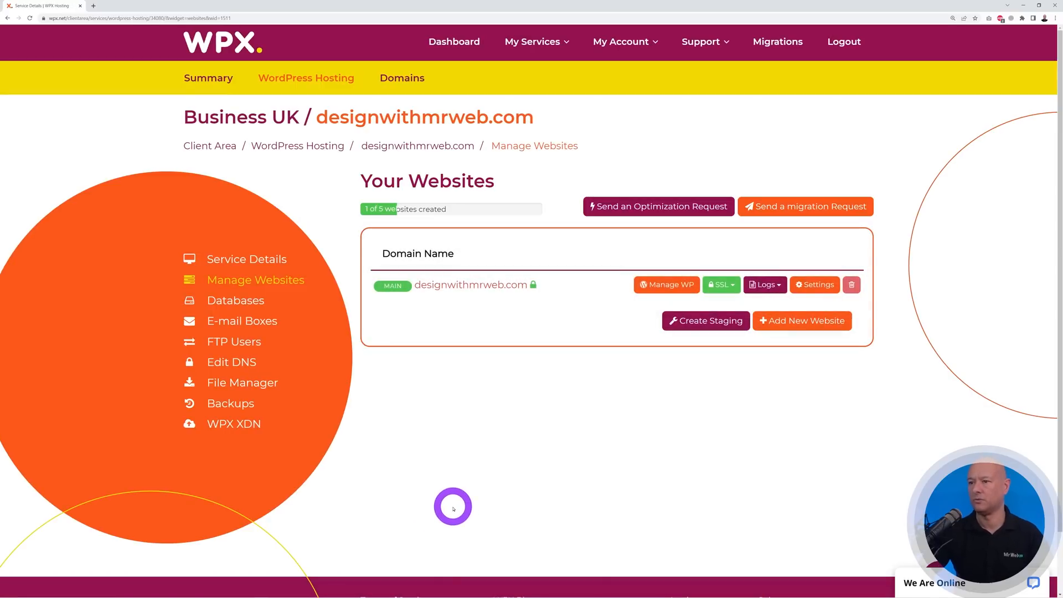
left_click(664, 293)
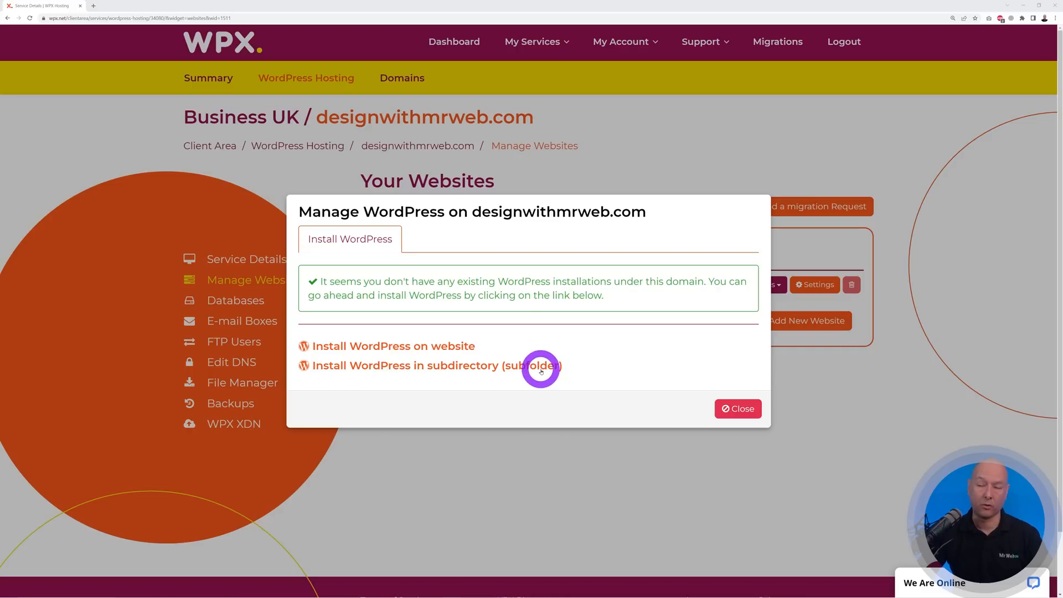
Install WordPress on designwithmrweb.com with a suggested strong admin password, then close the success message.
left_click(437, 348)
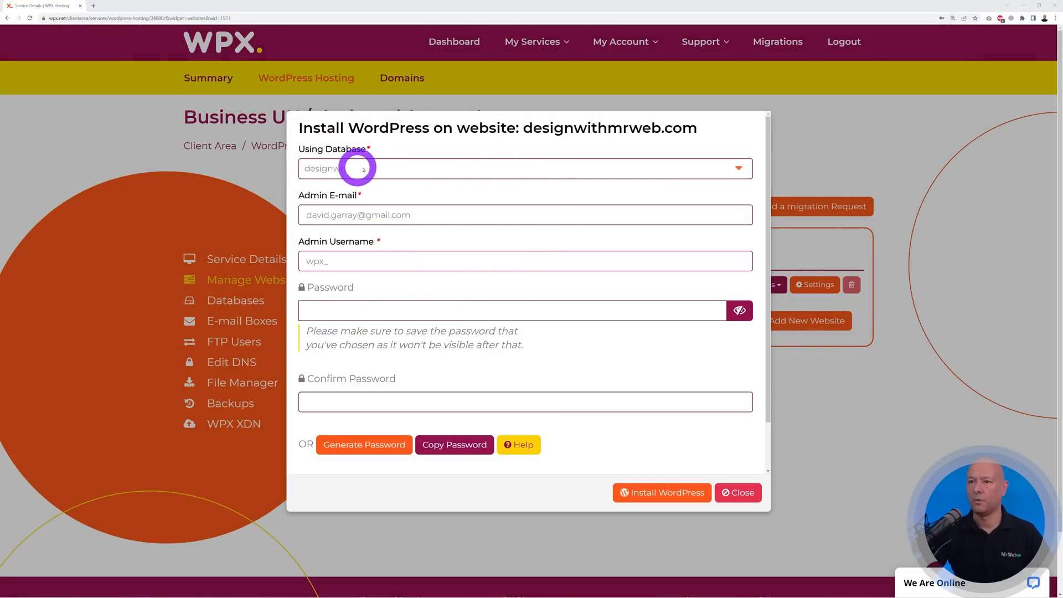
left_click(324, 264)
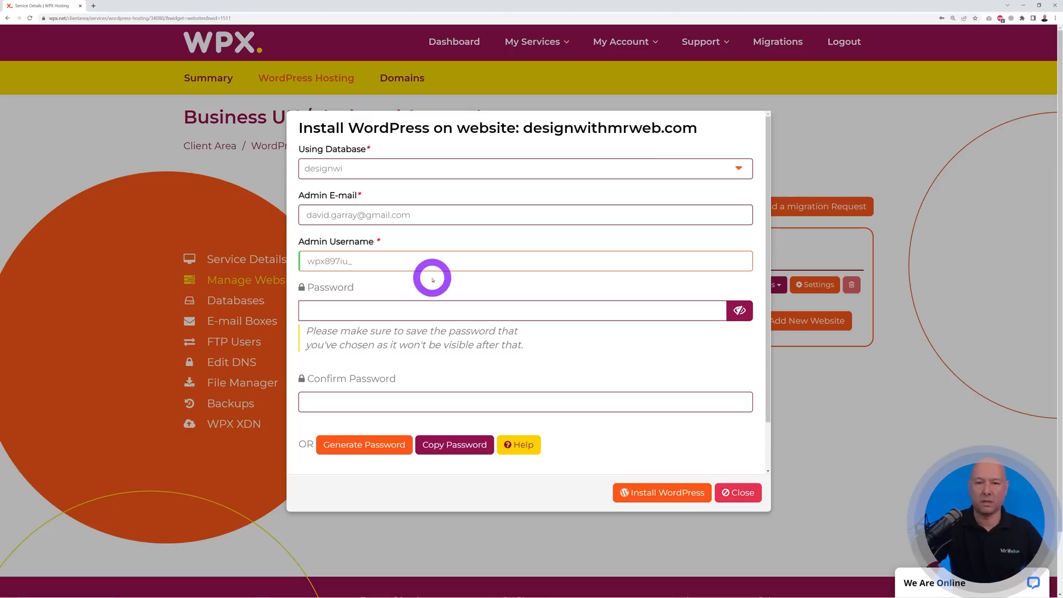
left_click_drag(304, 208, 468, 213)
left_click(467, 216)
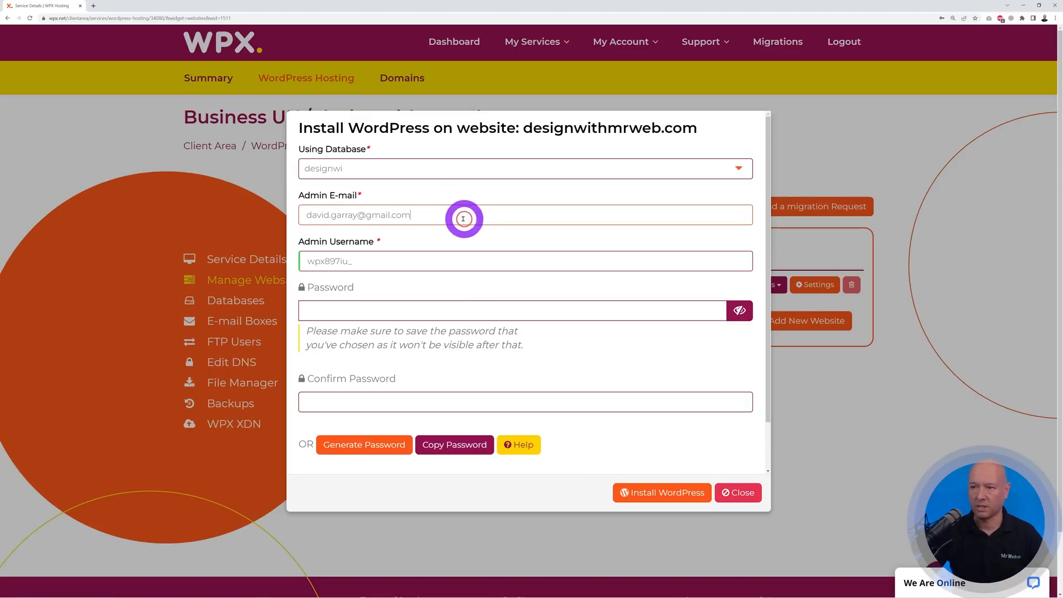
right_click(412, 314)
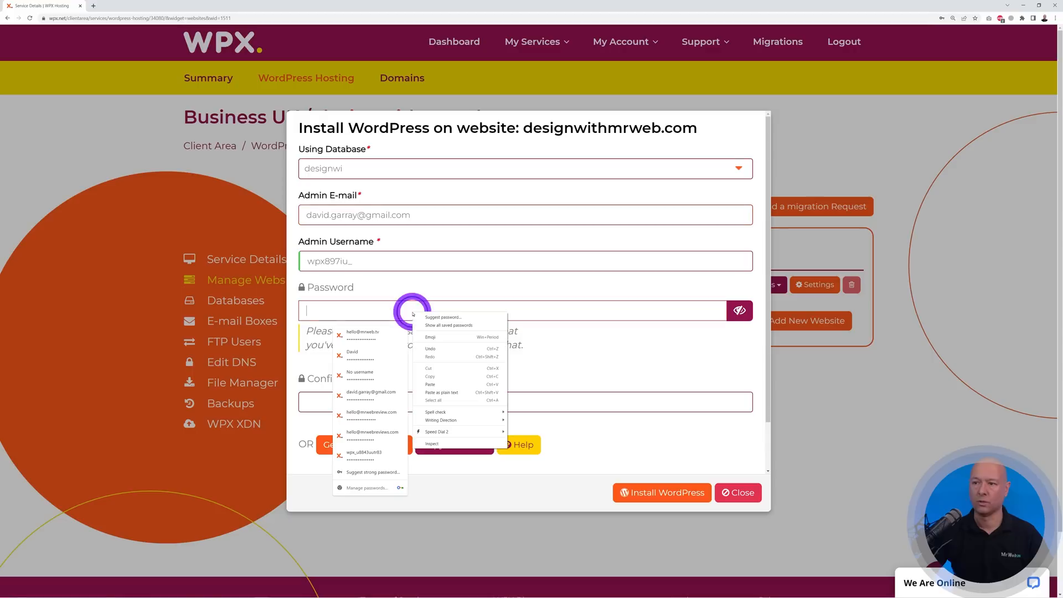
left_click(440, 317)
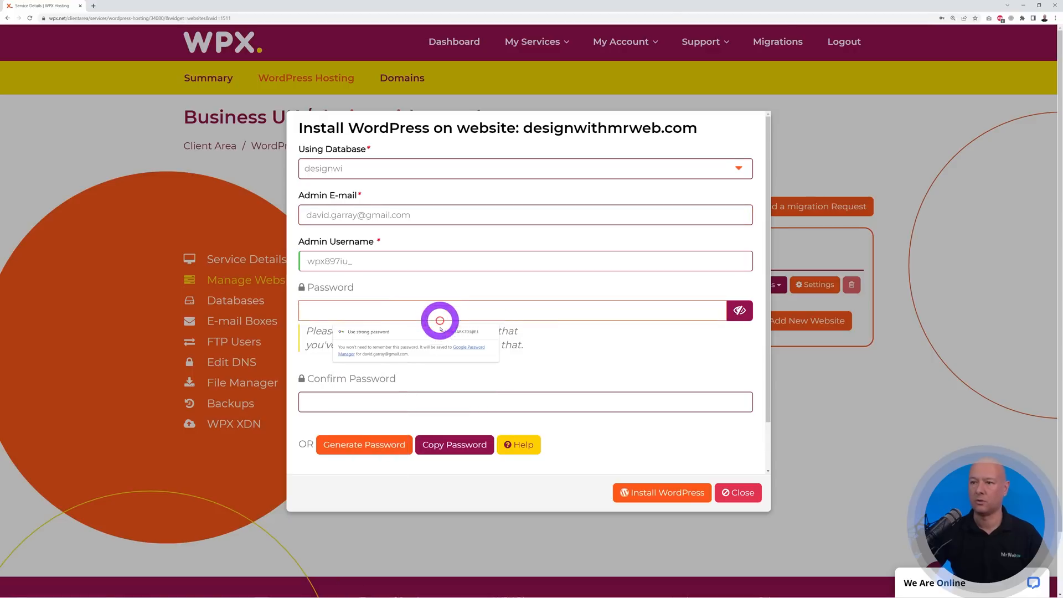
left_click(415, 332)
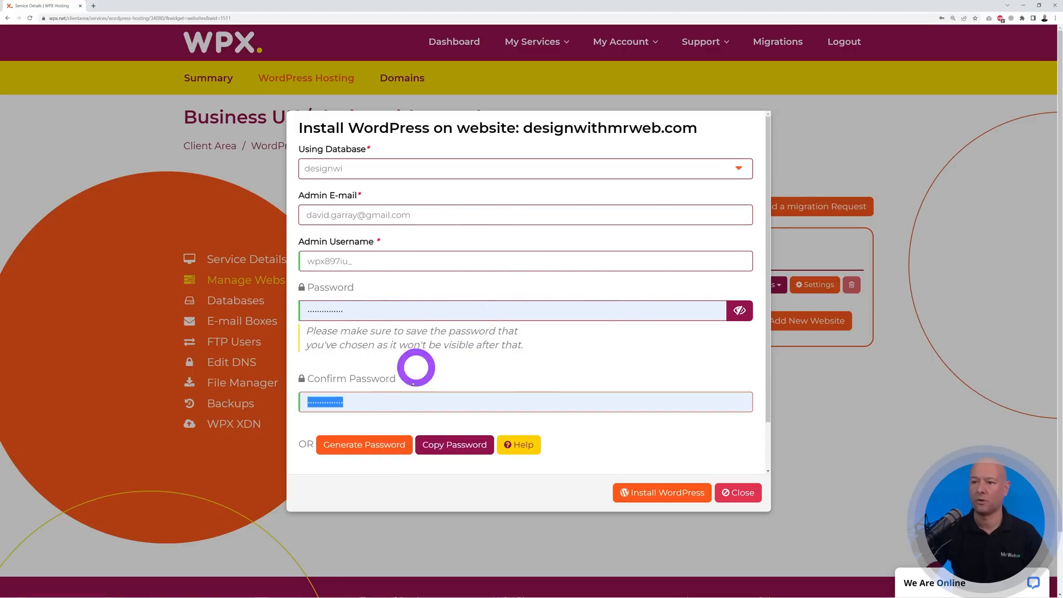
left_click(671, 495)
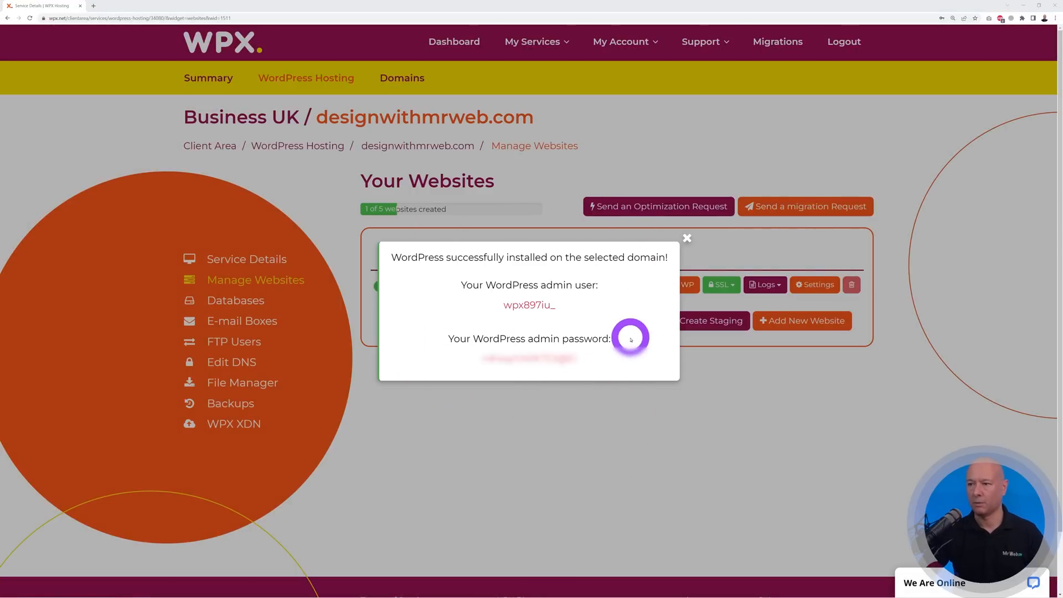
left_click(687, 238)
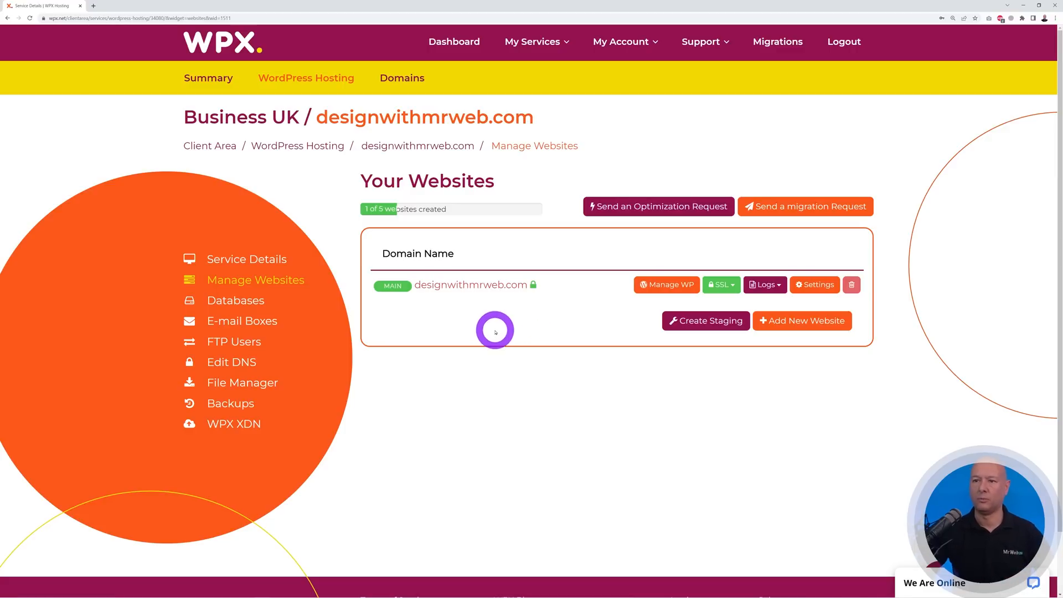
Start a new e-mail box named info with a display name and a 500 MB quota.
left_click(262, 324)
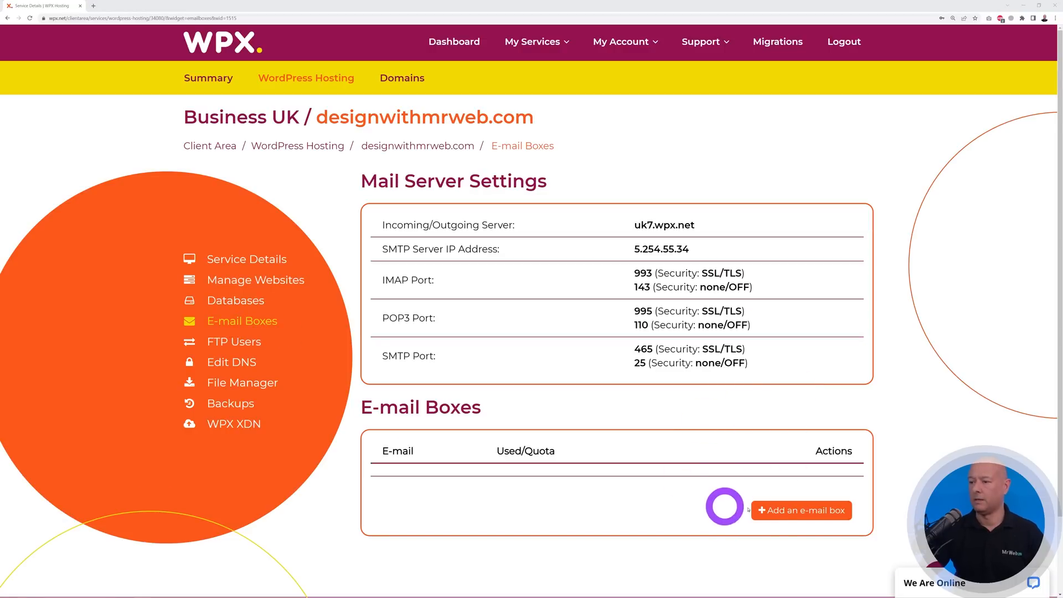
left_click(775, 509)
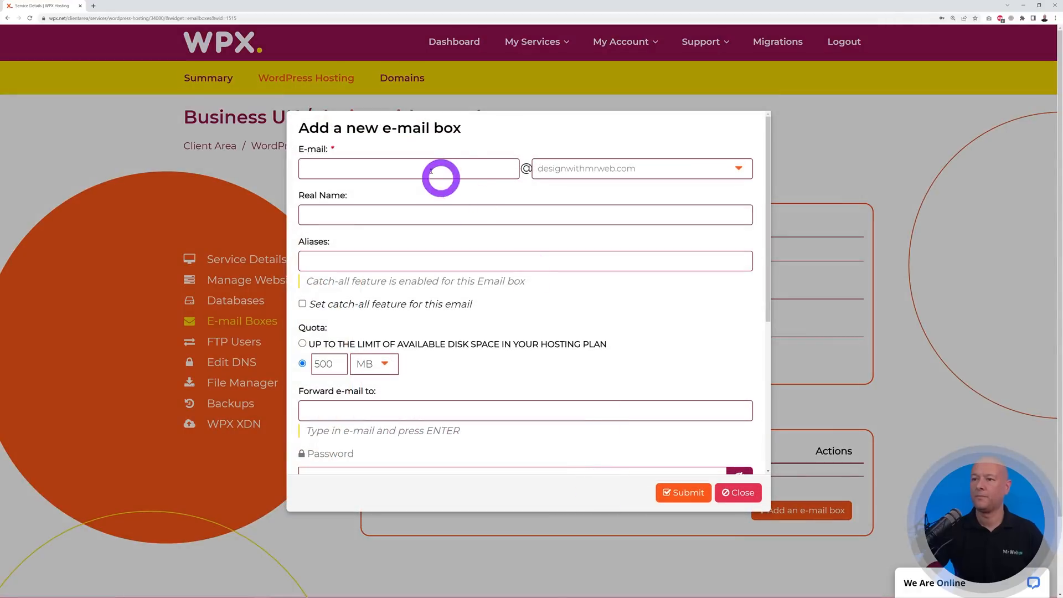
left_click(419, 170)
type("info")
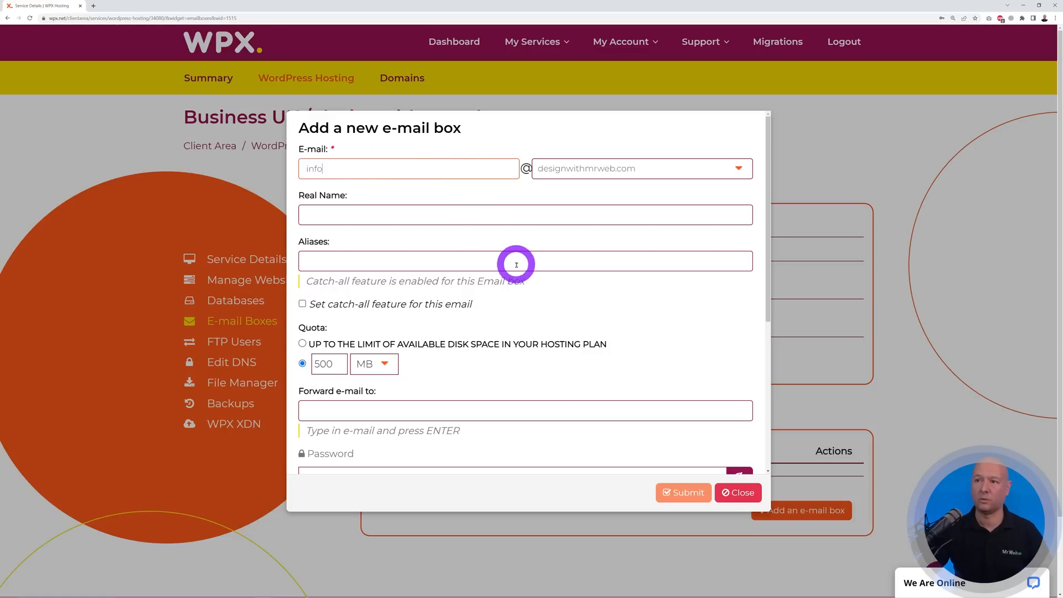
left_click(483, 221)
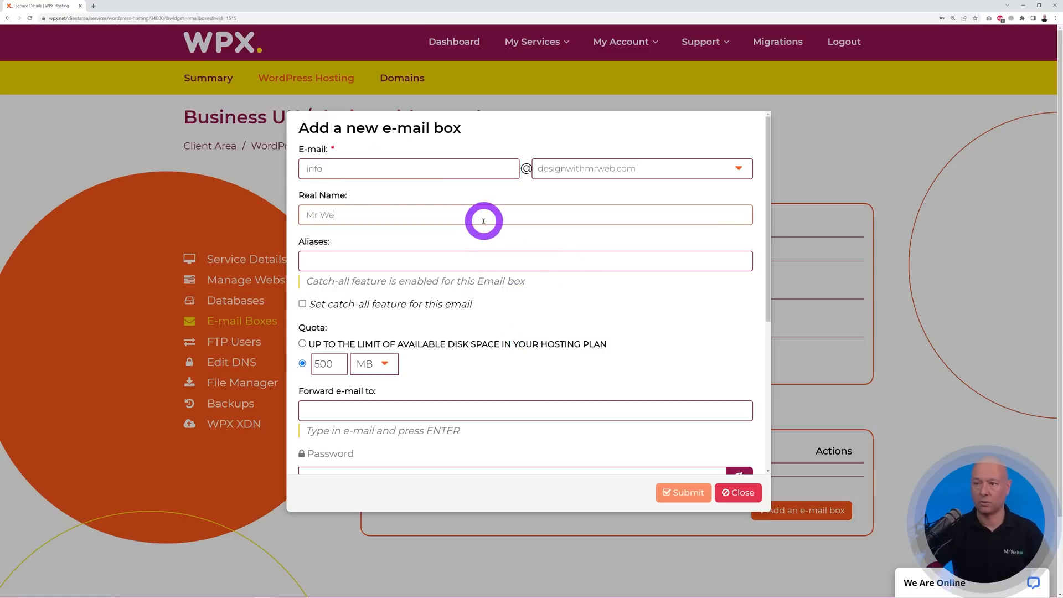
scroll(568, 355, "down", 3)
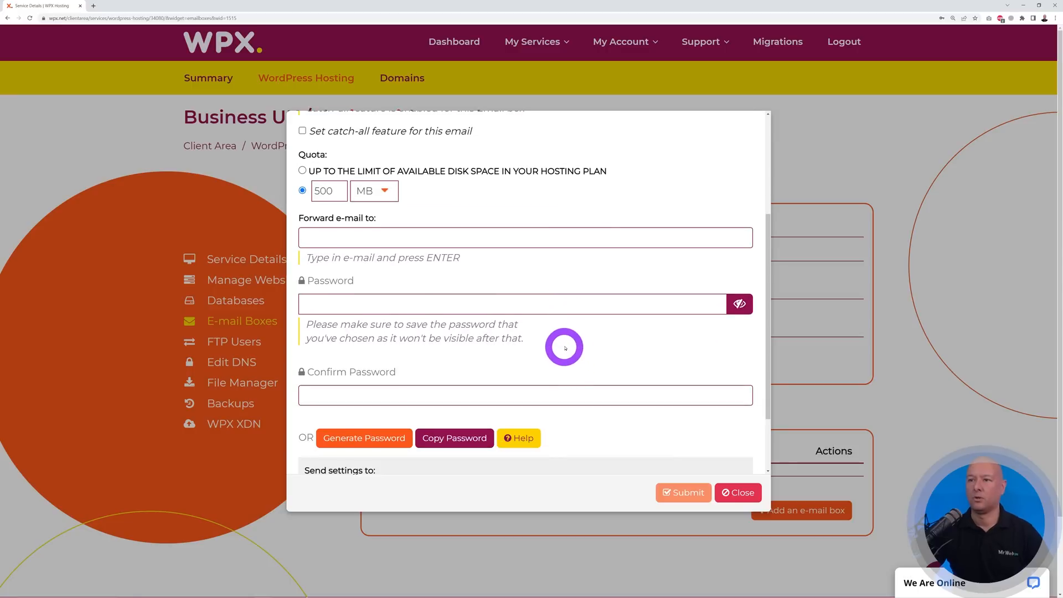
scroll(565, 348, "up", 2)
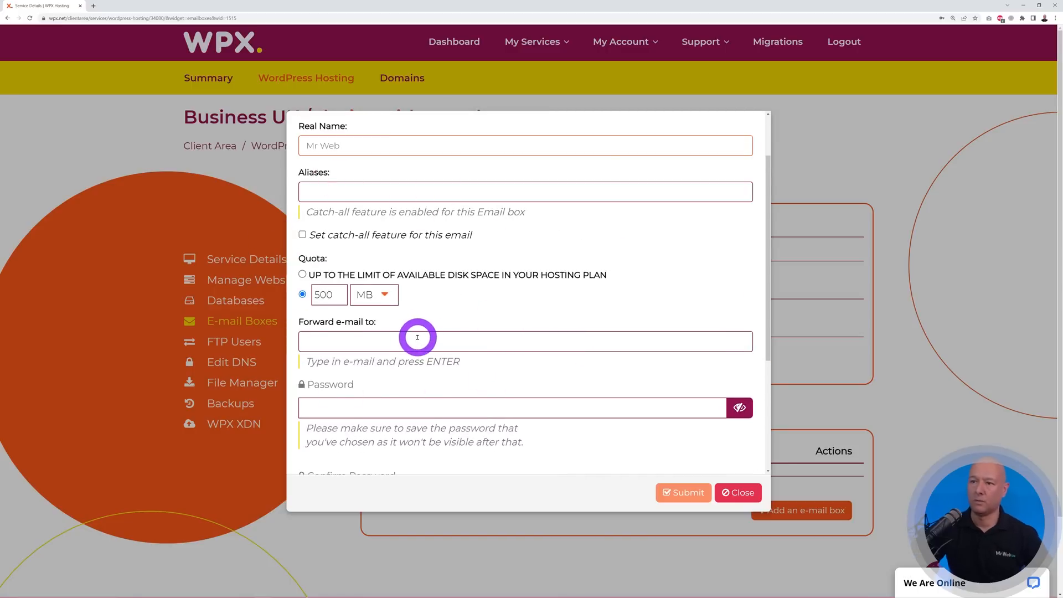
left_click(396, 294)
left_click(434, 305)
scroll(586, 308, "down", 3)
left_click(438, 279)
key("ctrl+v")
left_click(476, 363)
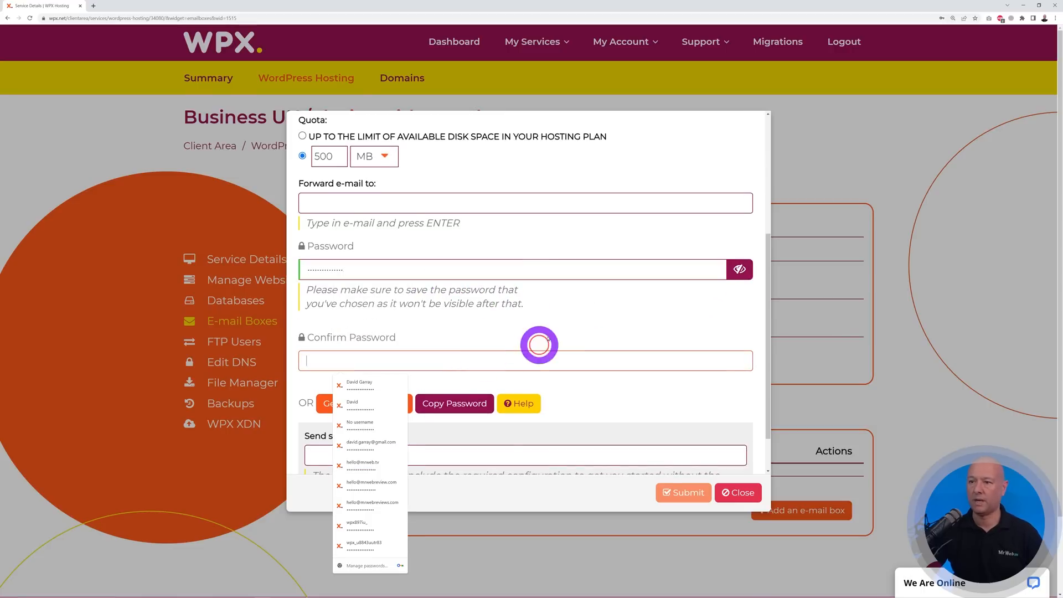
key("ctrl+v")
scroll(534, 366, "down", 2)
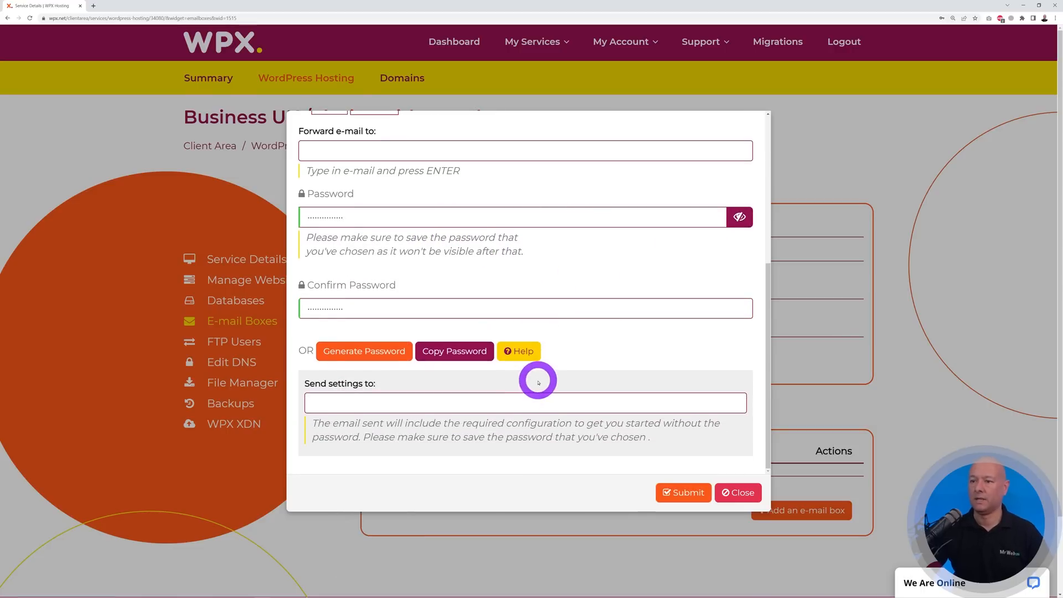
left_click(383, 407)
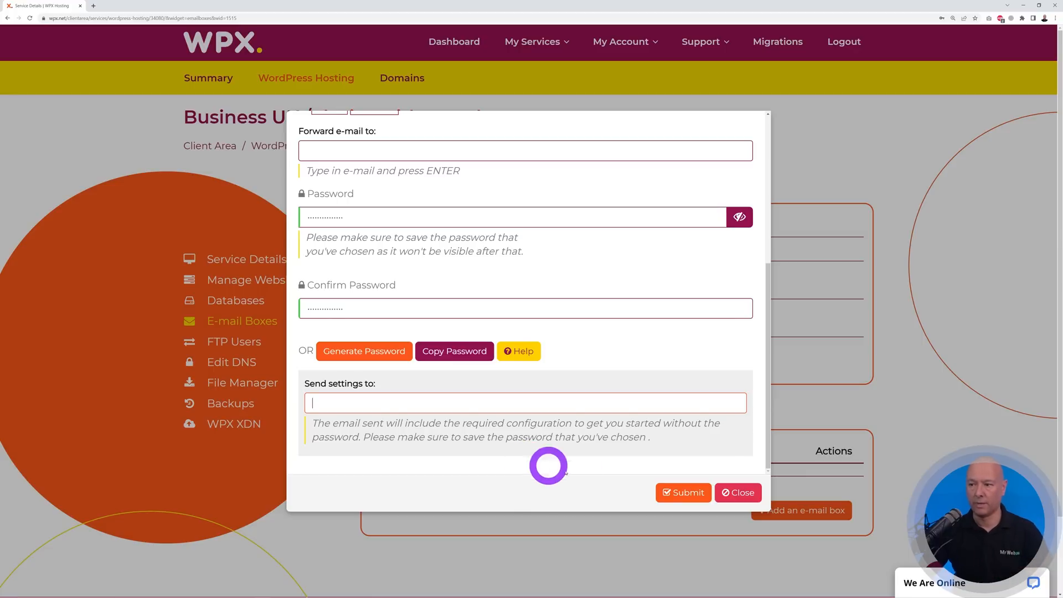
left_click(678, 492)
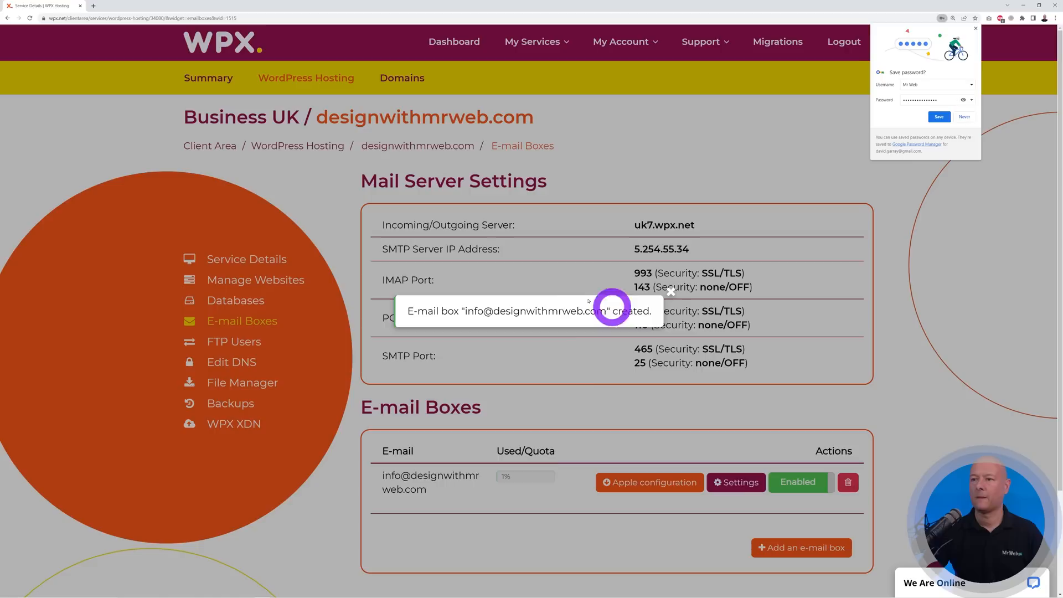
Dismiss the save-password popup and notice, then open designwithmrweb.com from Manage Websites in a new tab.
left_click(977, 28)
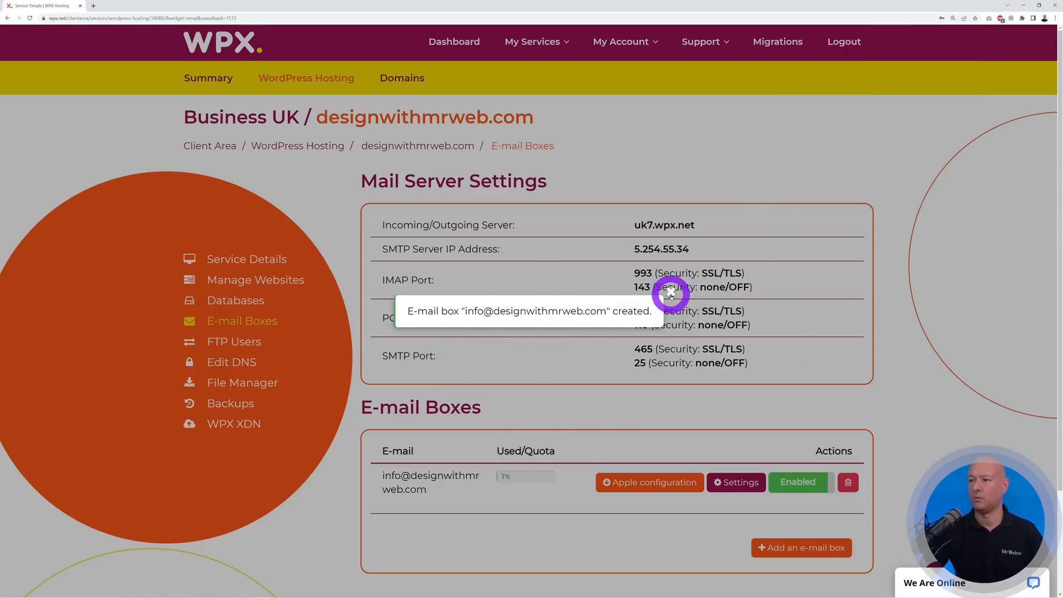
left_click(671, 291)
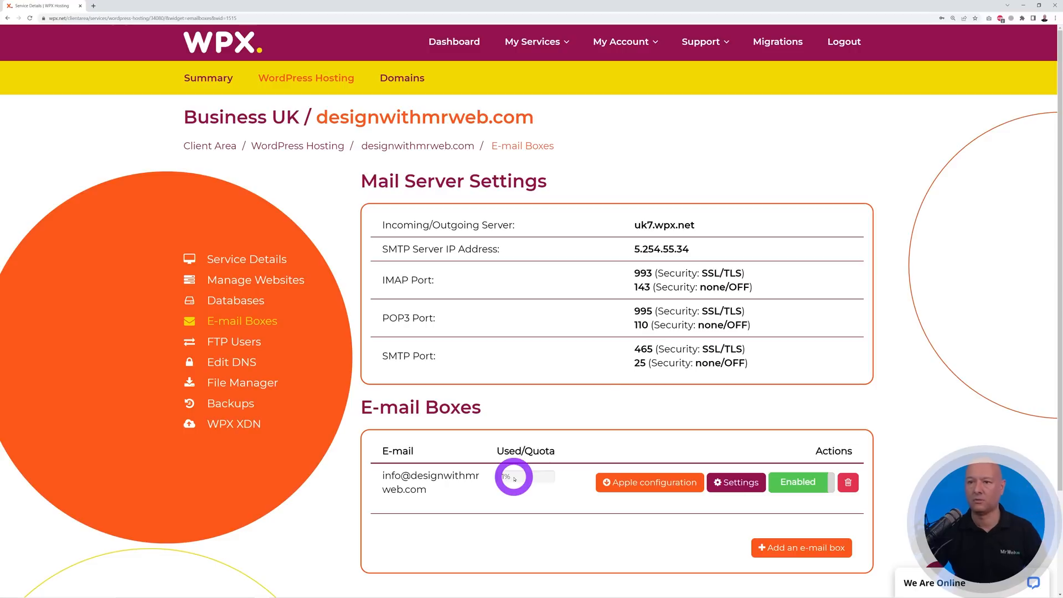
left_click(315, 380)
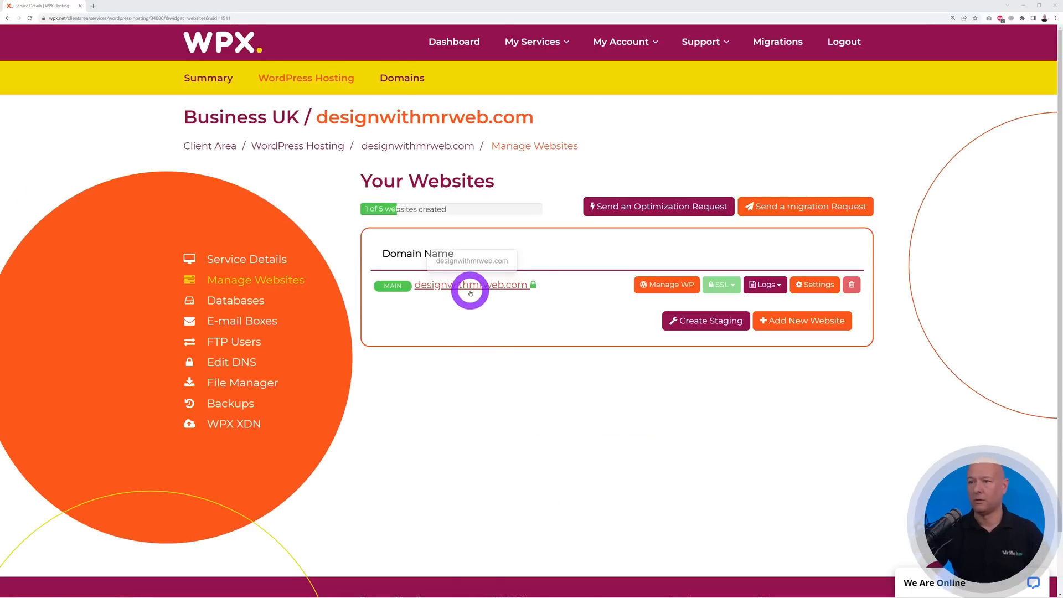
left_click(471, 286)
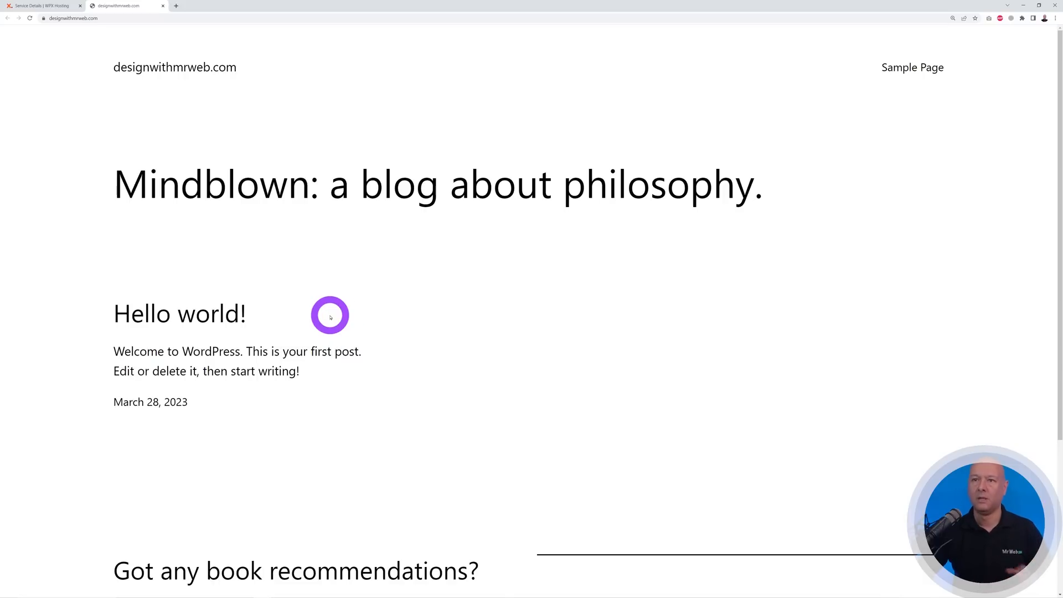
Log in at designwithmrweb.com/wp-admin with the saved credentials and dismiss the Welcome to WordPress panel.
left_click(116, 18)
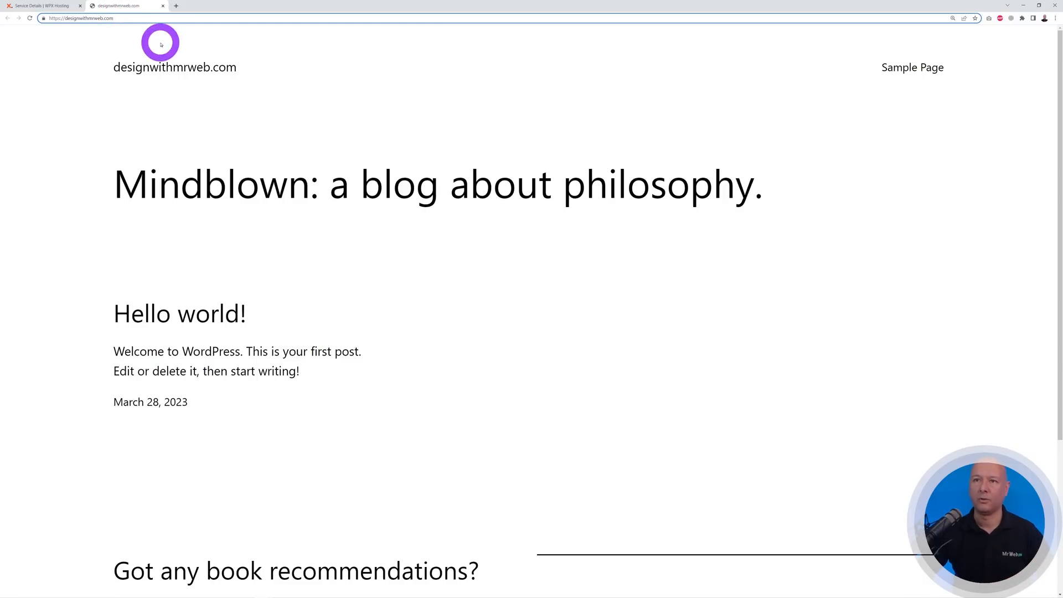
type("/")
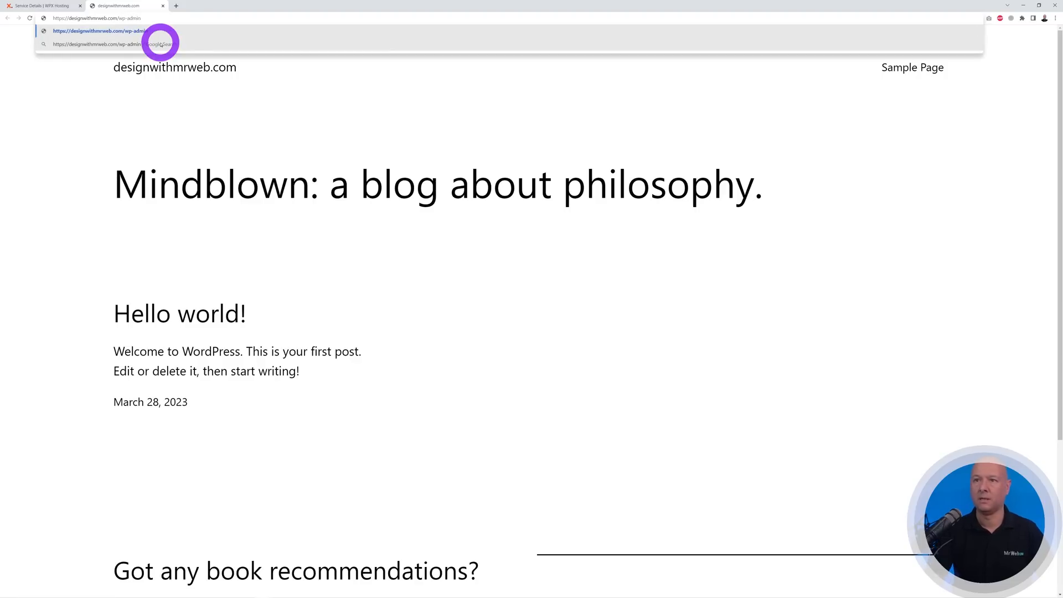
type("wp-admin")
key("Return")
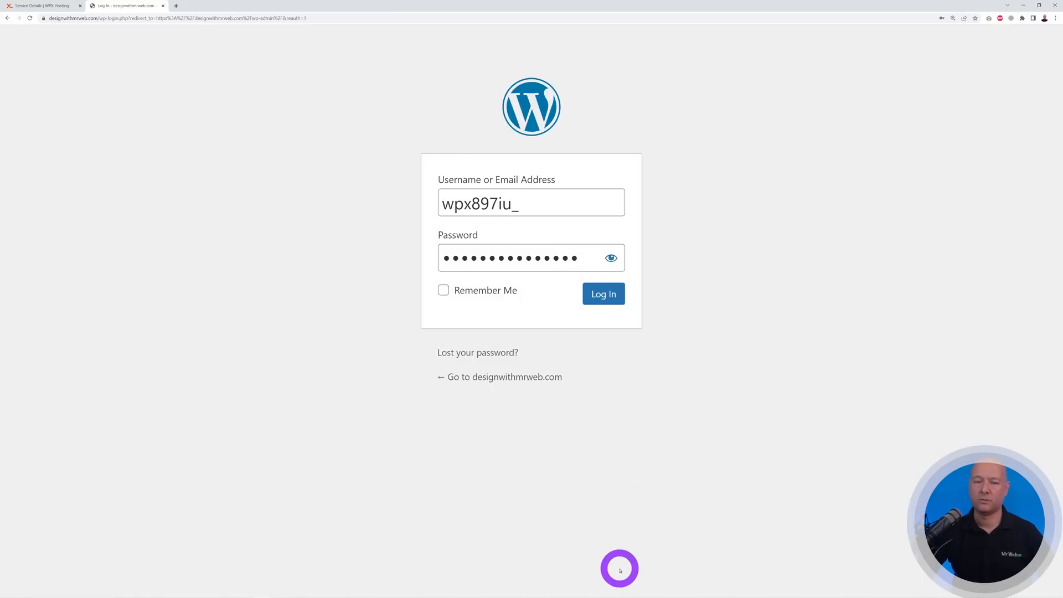
left_click(610, 295)
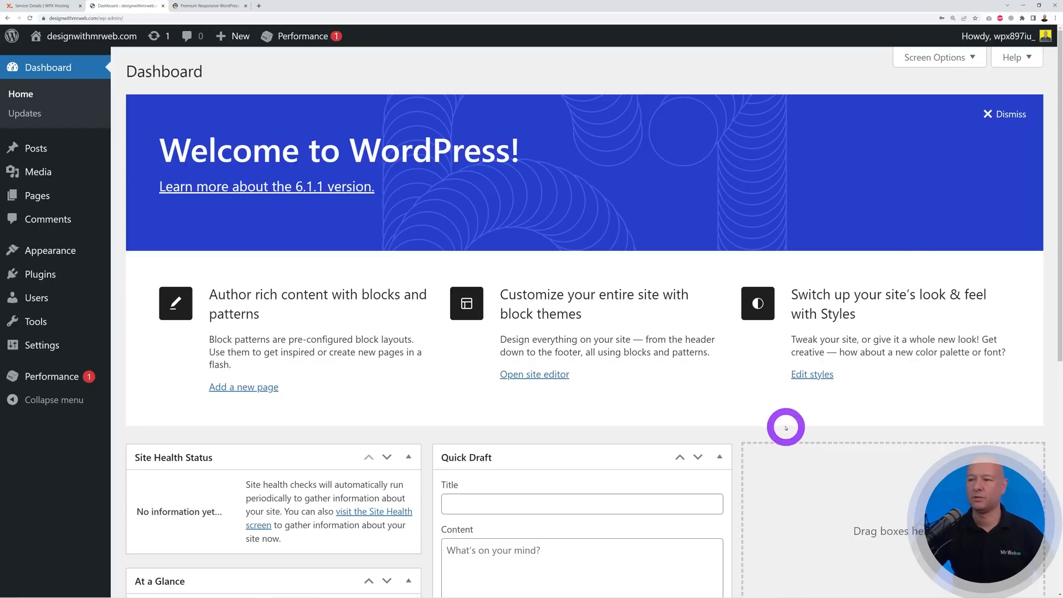
left_click(1007, 115)
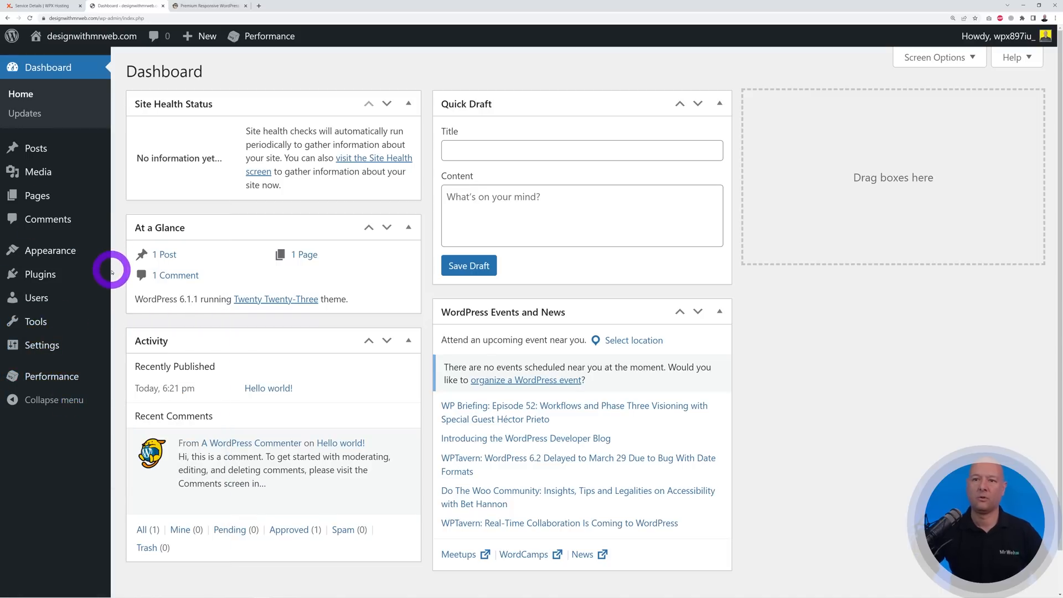
Bulk-delete Akismet Anti-Spam and Hello Dolly, then deactivate W3 Total Cache 2.3.1.
mouse_move(29, 280)
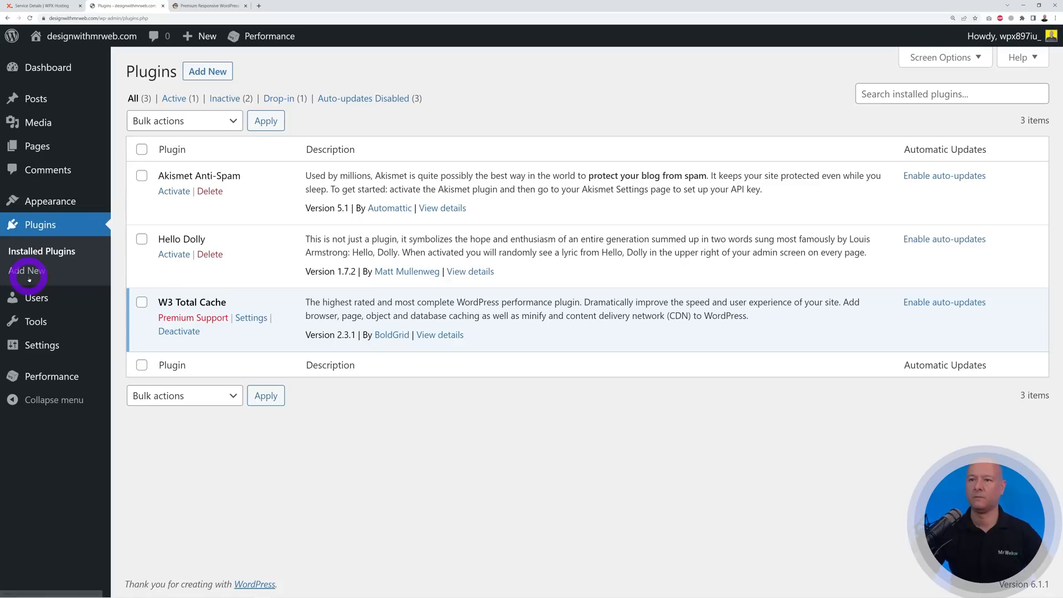
left_click(142, 176)
left_click(142, 239)
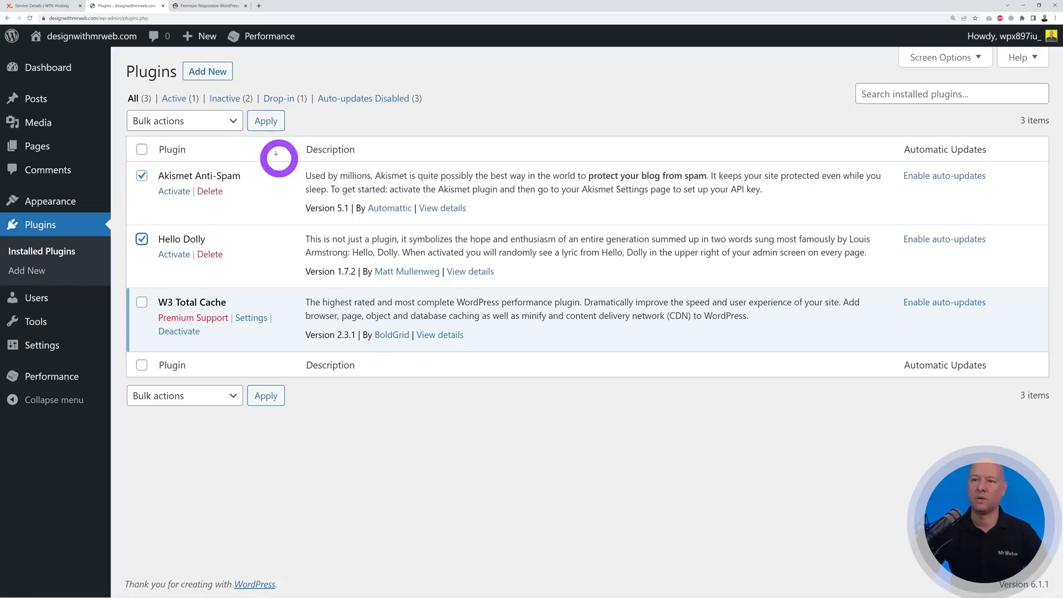
left_click(223, 123)
left_click(213, 190)
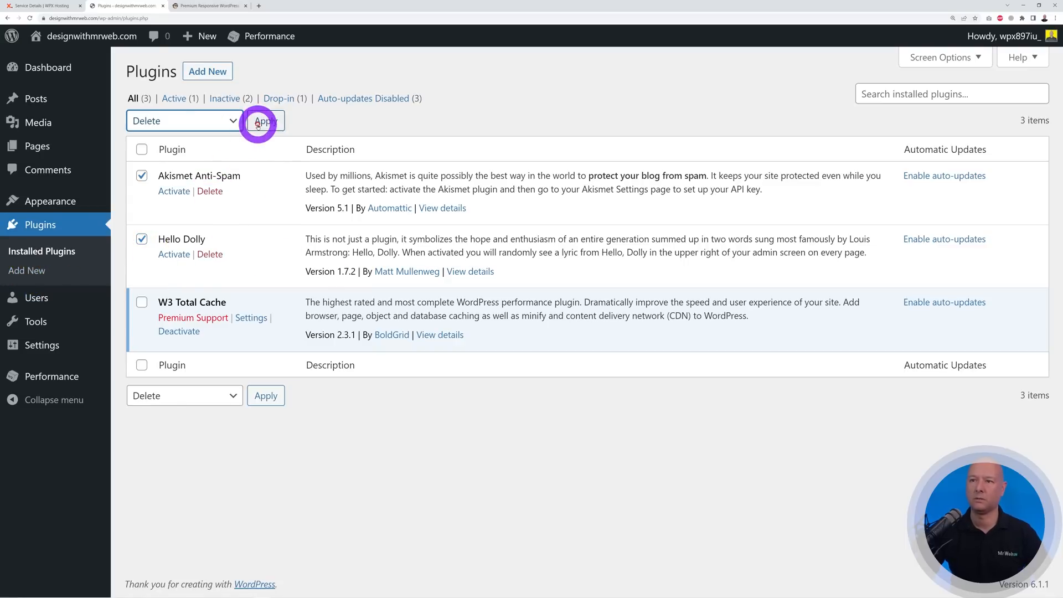
left_click(258, 122)
left_click(564, 58)
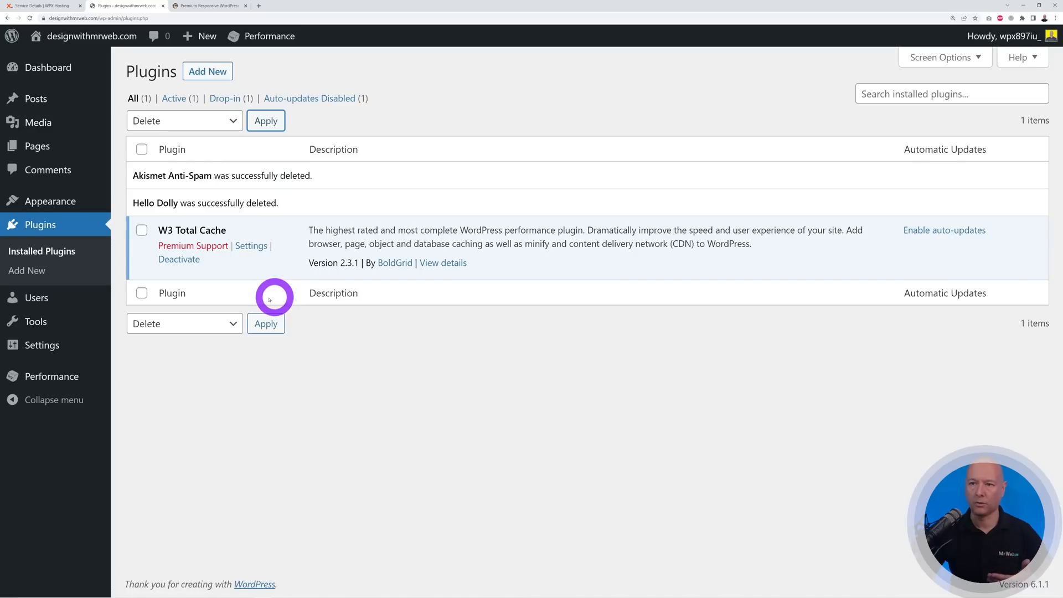
left_click(176, 258)
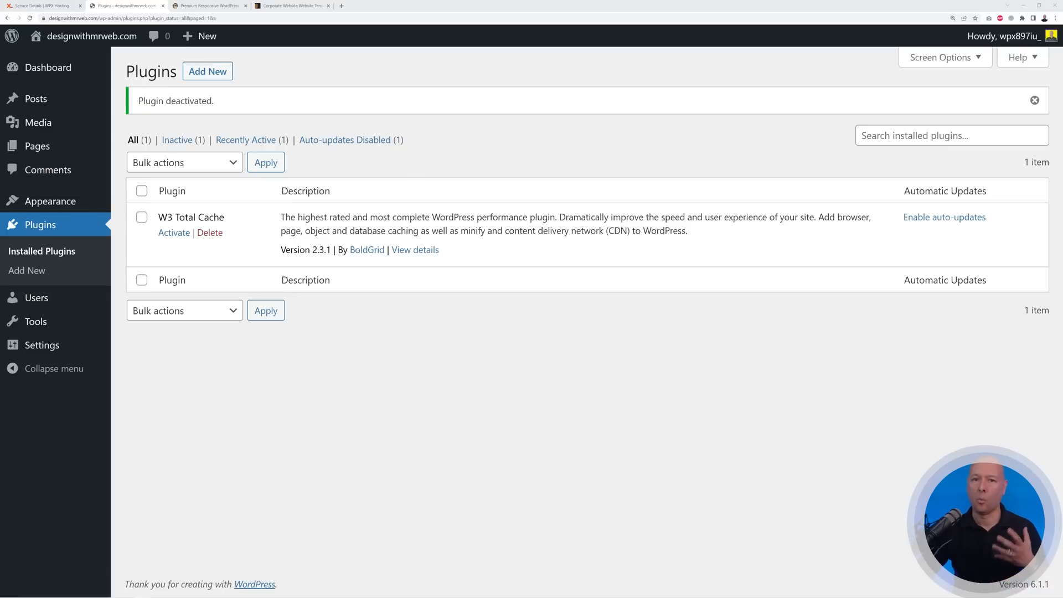
Review the 9,612 ThemeForest 'corporate website' templates, then bring up the CyberChimps themes site.
left_click(299, 6)
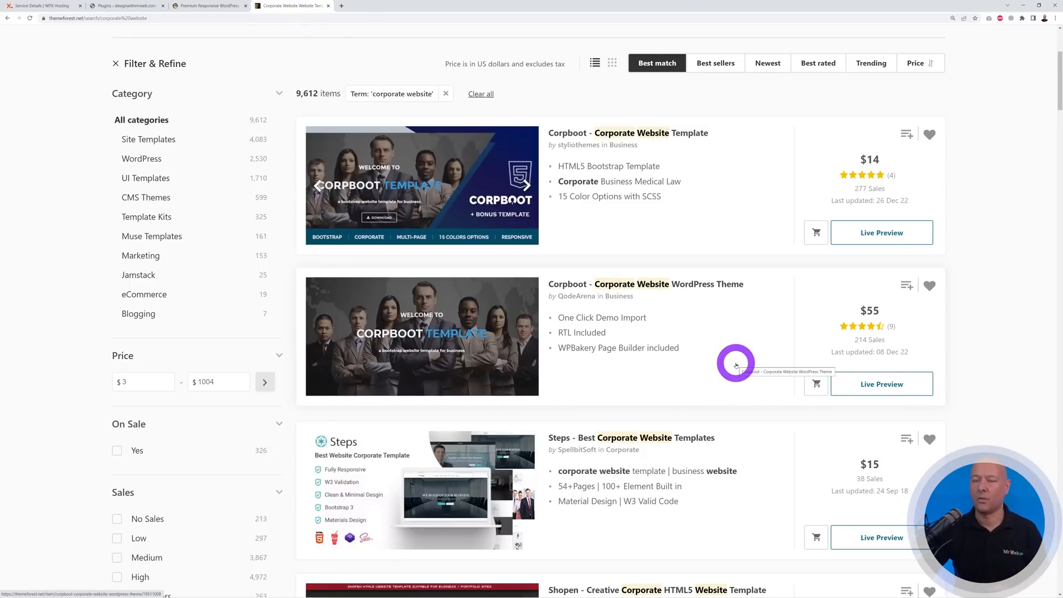
scroll(735, 366, "up", 4)
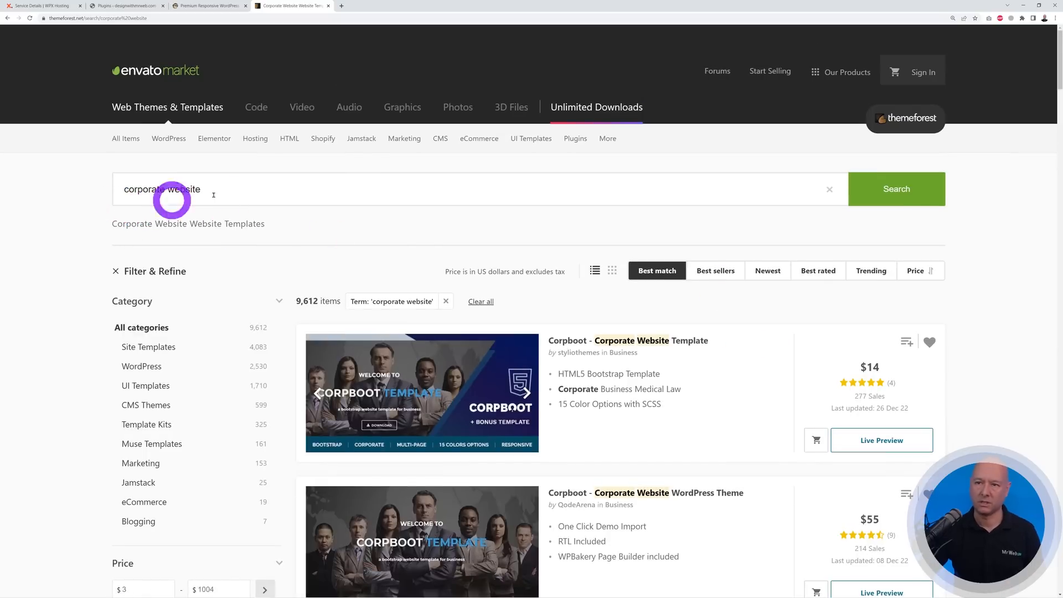
scroll(663, 437, "down", 2)
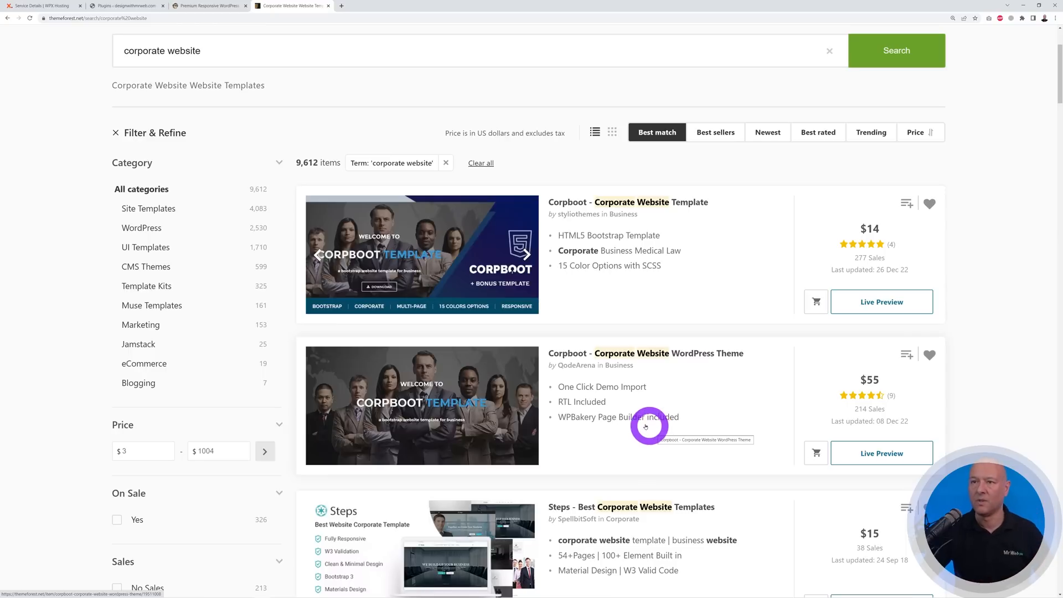
left_click(200, 7)
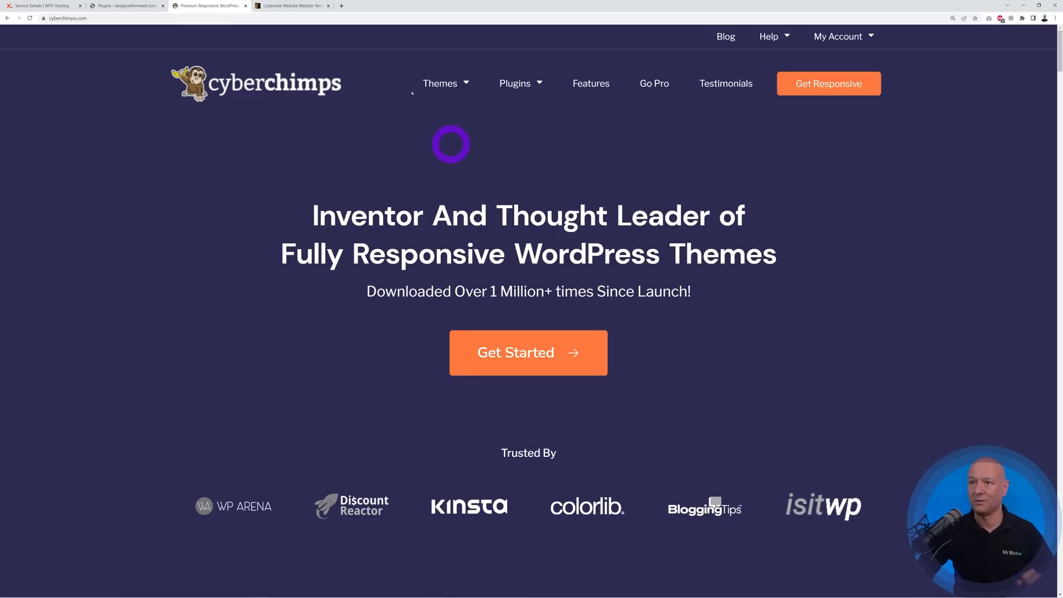
Open Themes > Free Themes and browse starter templates like Corporate-Business, Interior Design and Accountant.
left_click(460, 83)
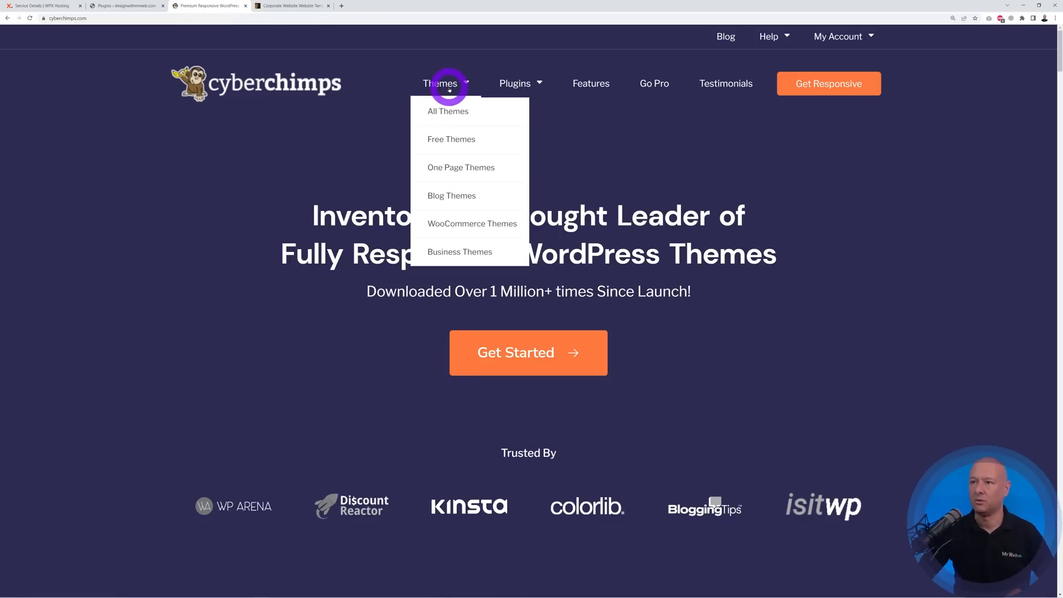
left_click(451, 138)
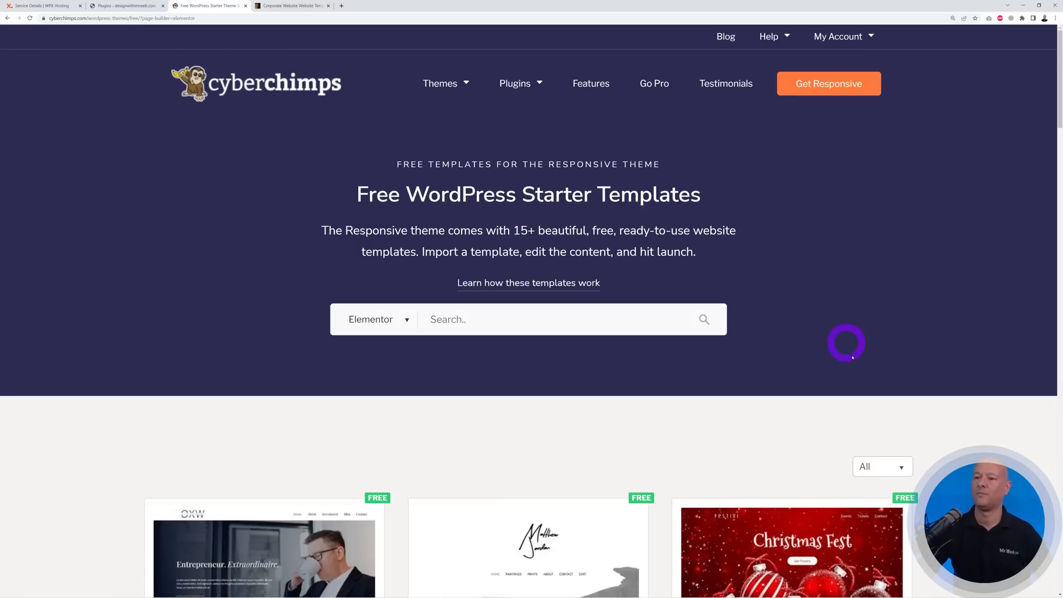
scroll(1020, 347, "down", 2)
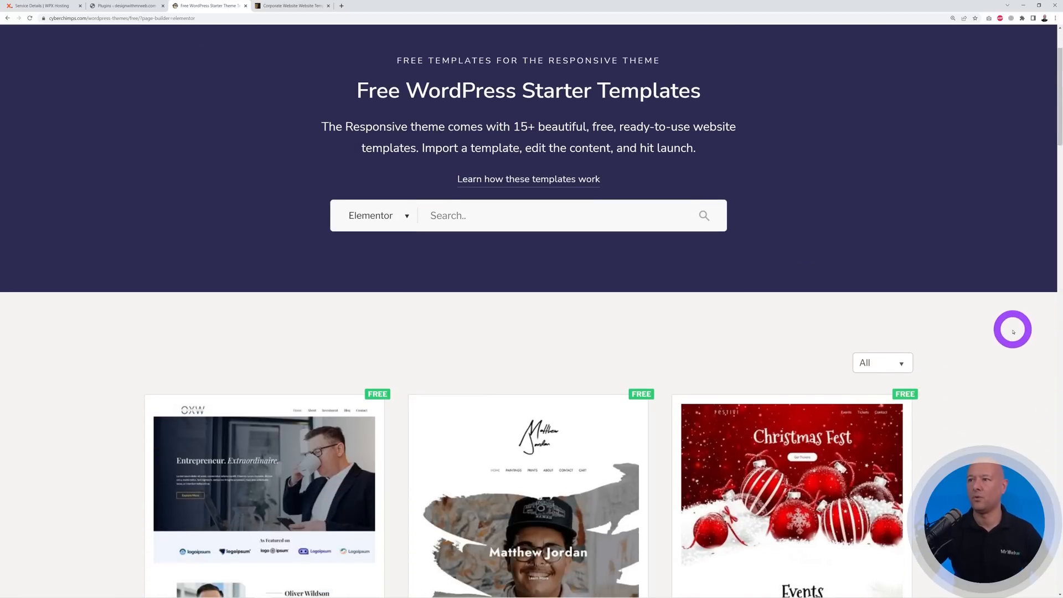
scroll(1000, 329, "down", 4)
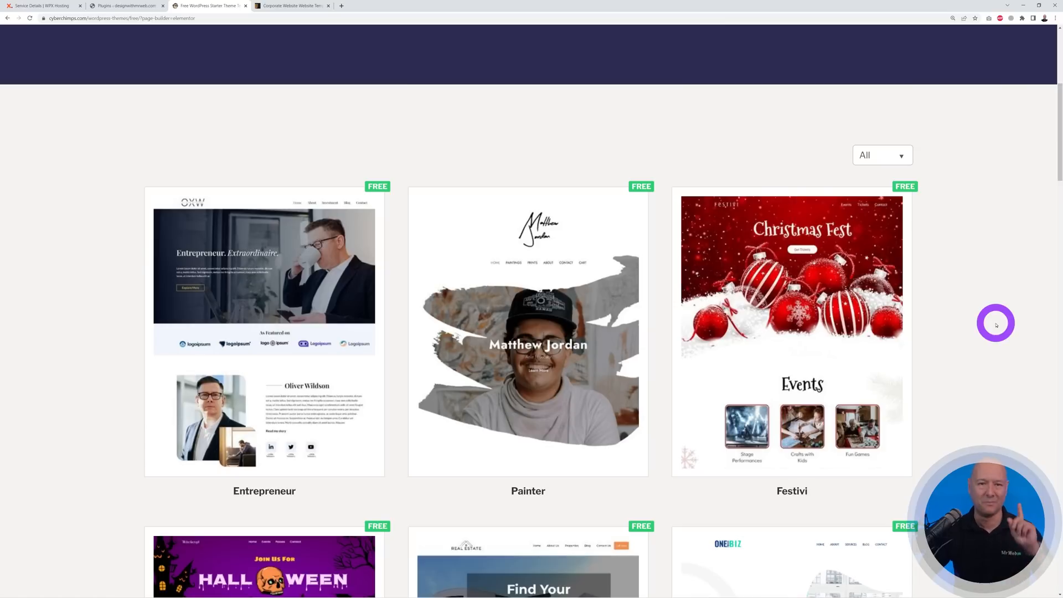
scroll(997, 325, "down", 2)
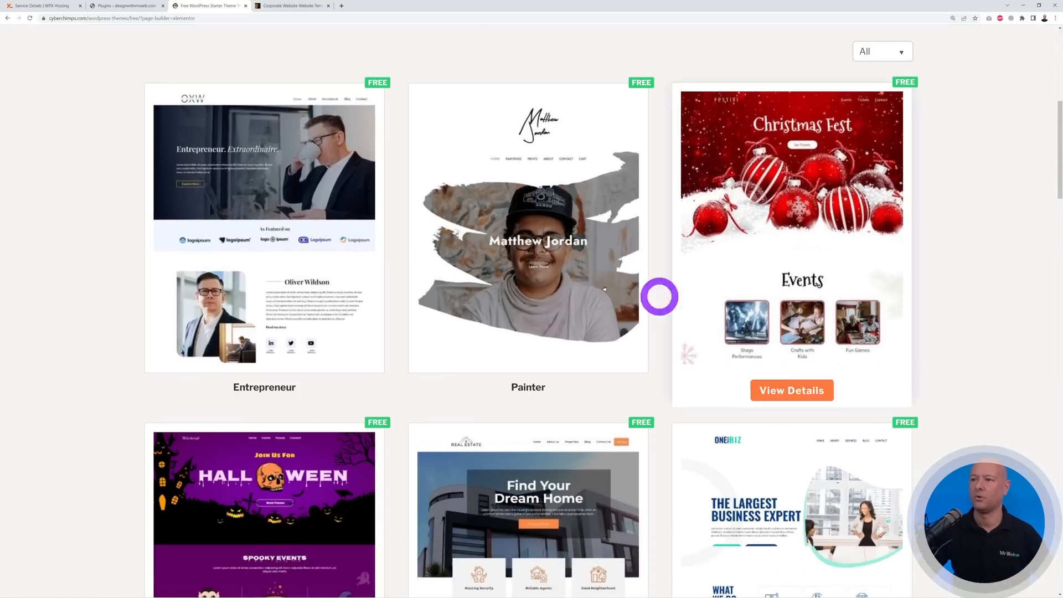
scroll(942, 299, "down", 6)
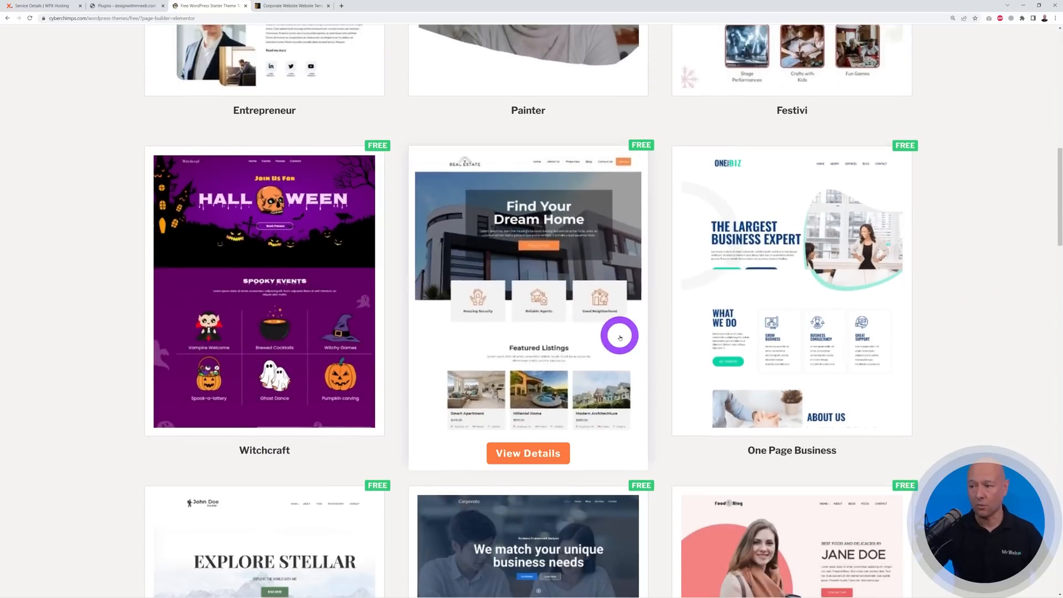
scroll(1005, 361, "down", 2)
scroll(973, 268, "down", 5)
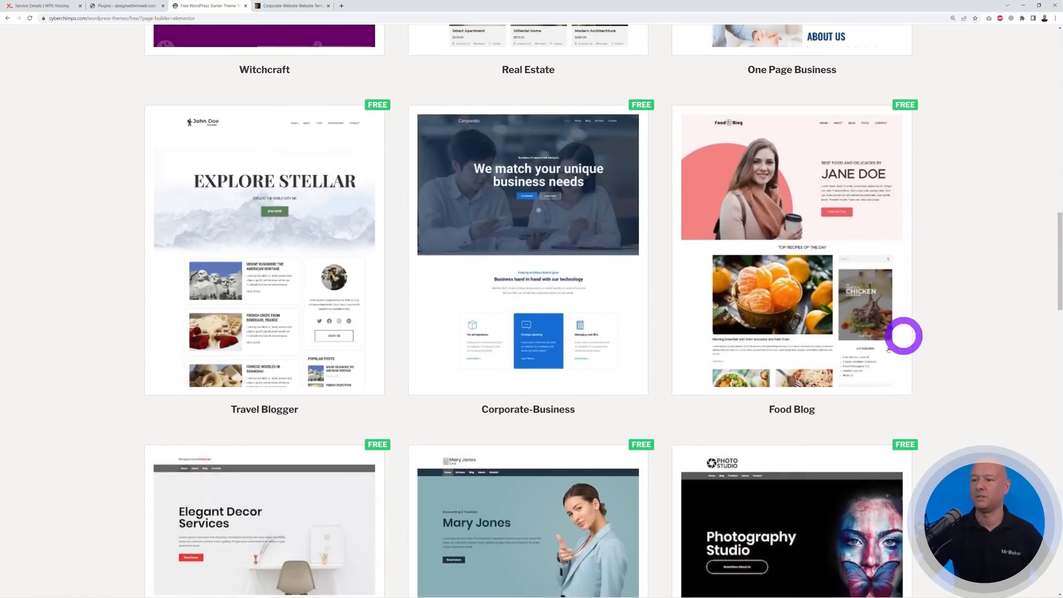
scroll(936, 269, "down", 5)
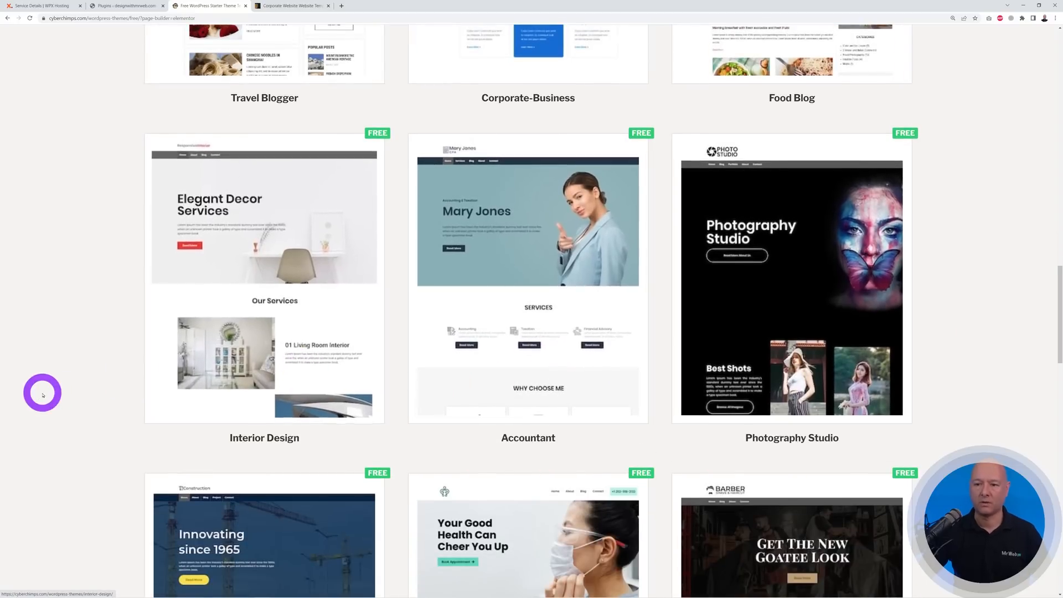
scroll(47, 395, "down", 5)
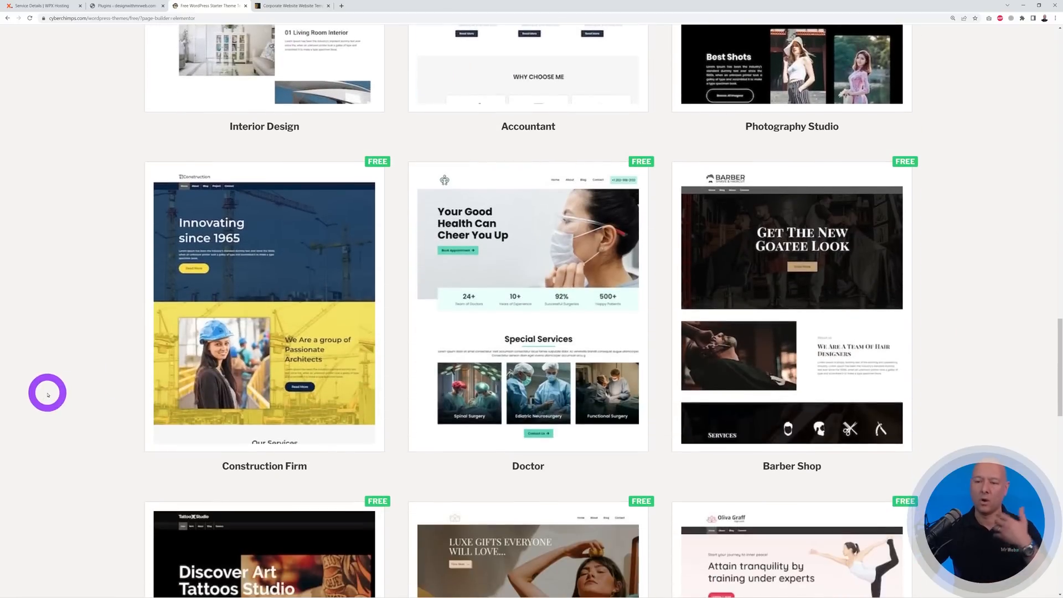
scroll(48, 395, "down", 4)
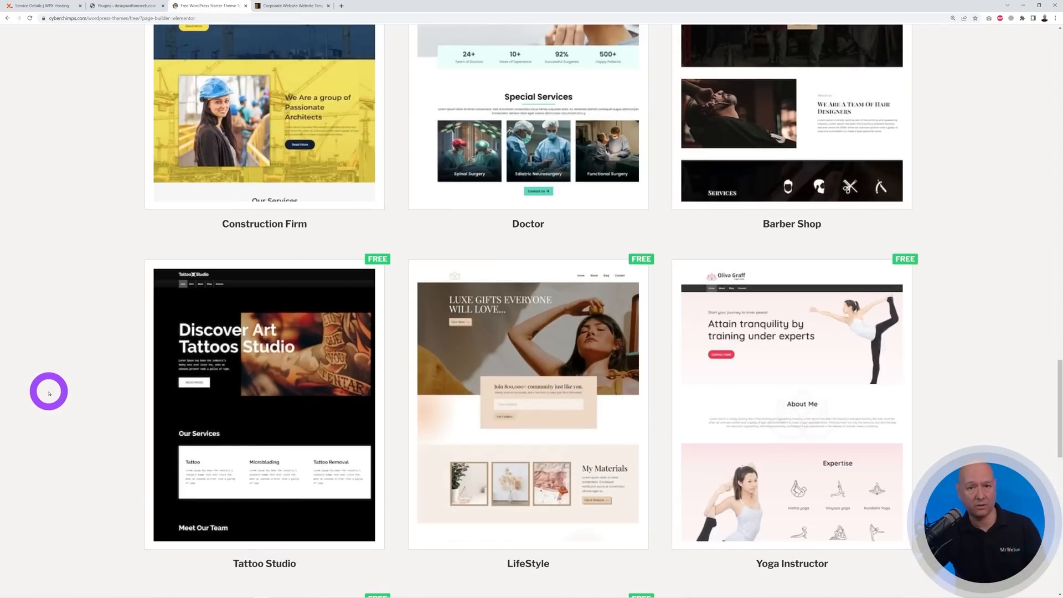
scroll(50, 393, "up", 1)
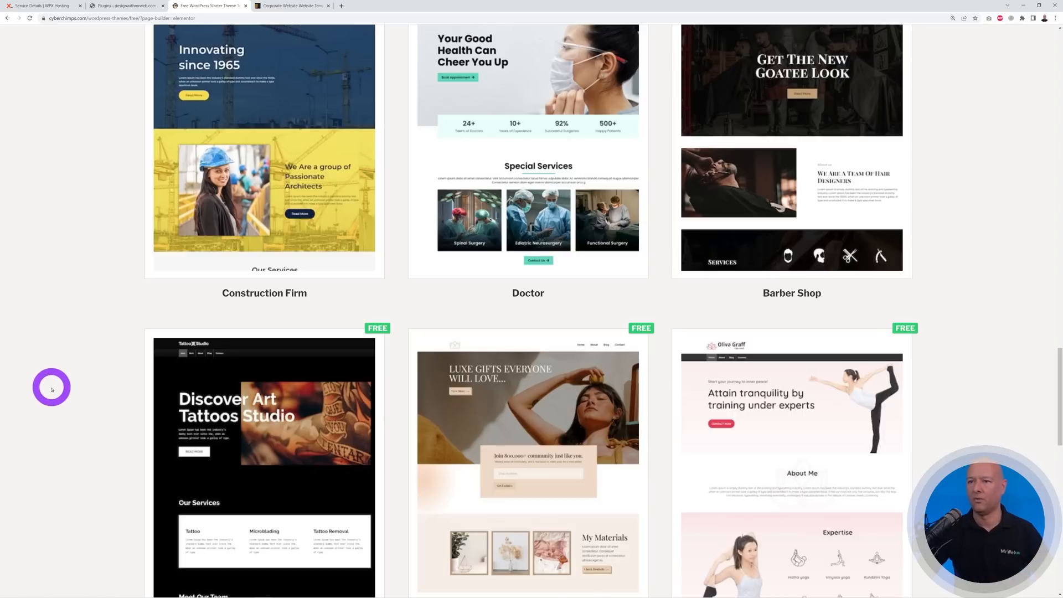
scroll(52, 390, "up", 7)
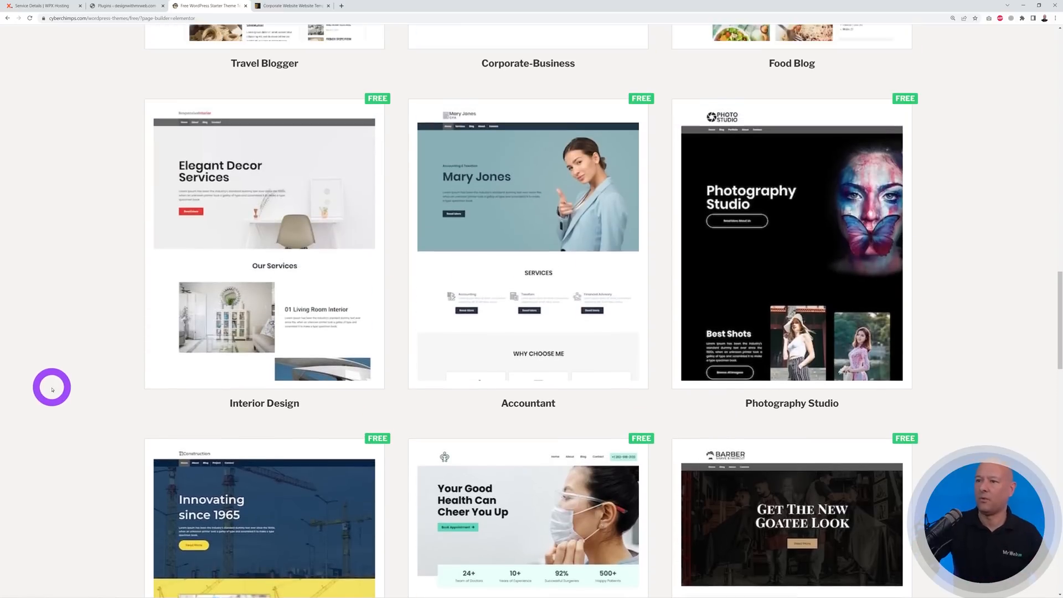
scroll(52, 390, "up", 3)
scroll(52, 388, "down", 2)
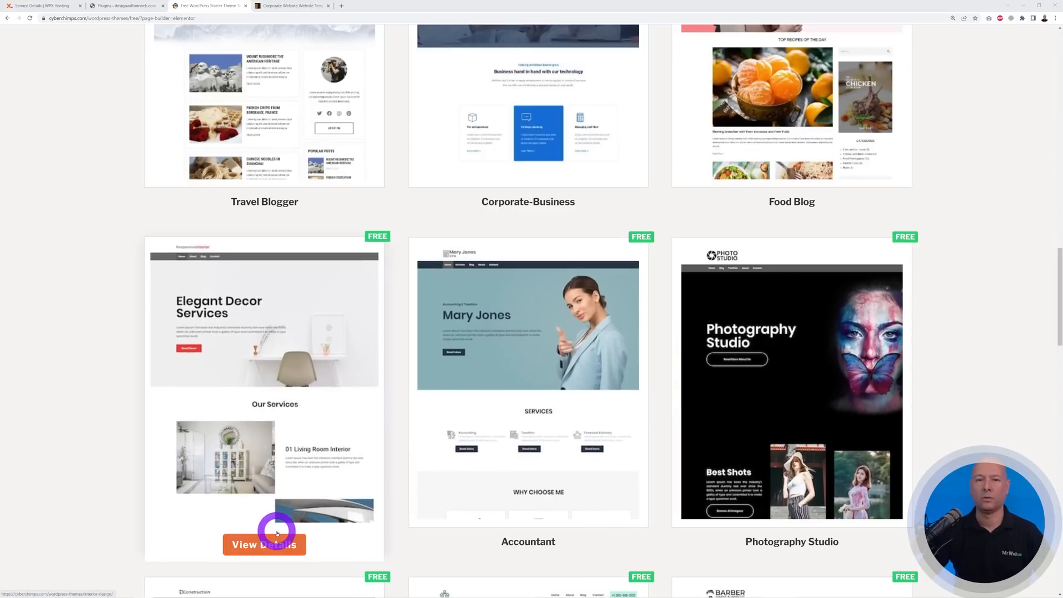
Open the Interior Design template's details and live demo, and scroll through the demo homepage.
left_click(270, 544)
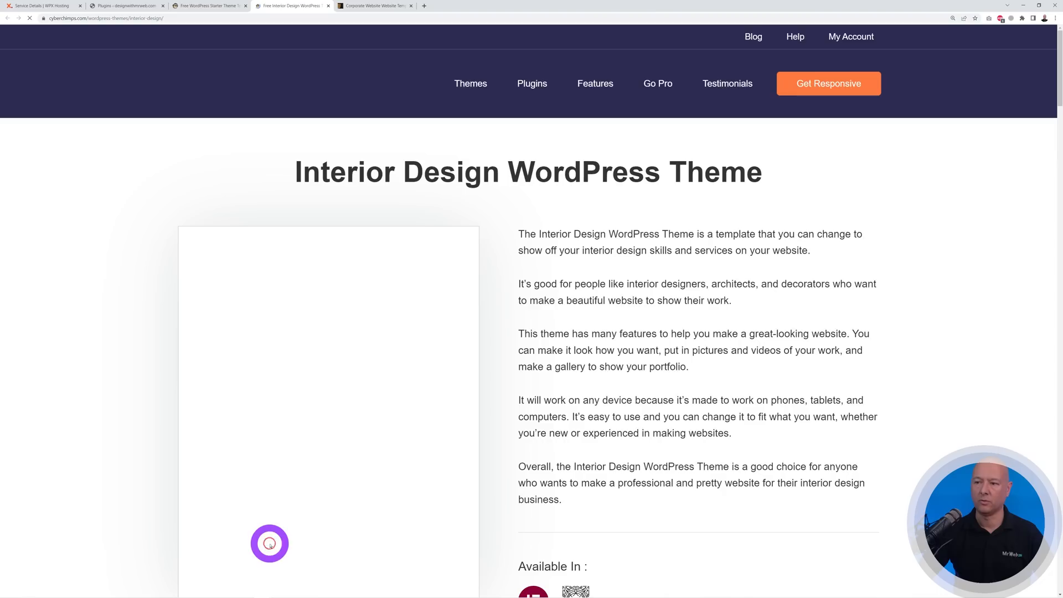
scroll(340, 494, "down", 5)
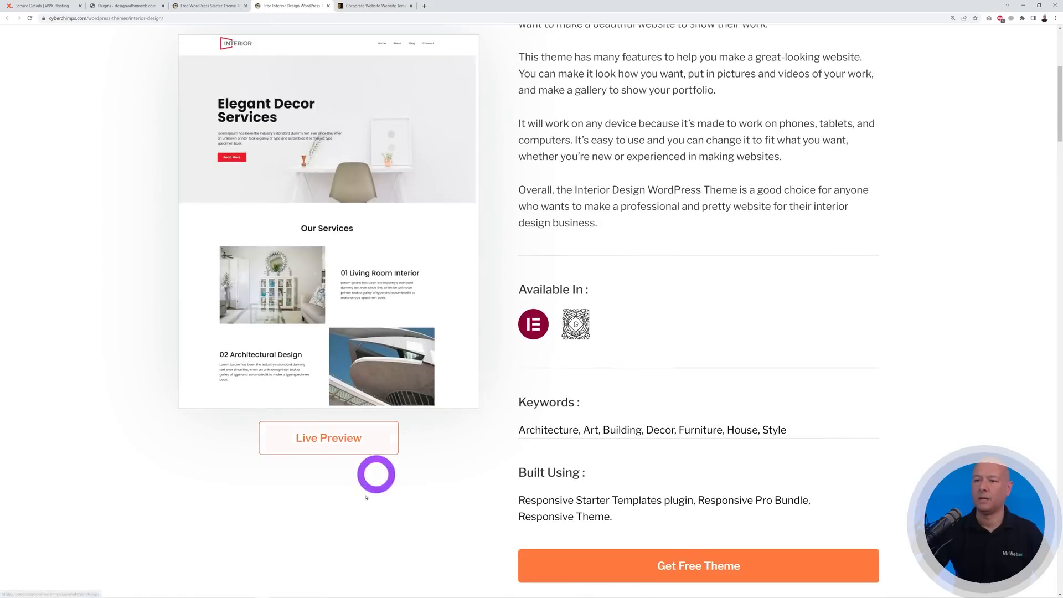
left_click(339, 442)
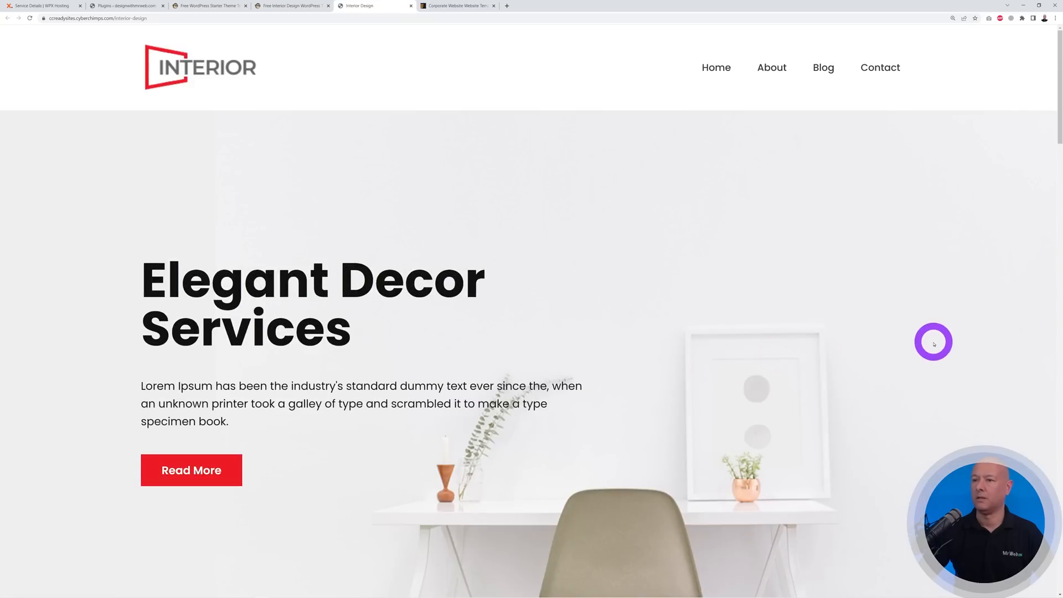
scroll(934, 343, "down", 1)
scroll(864, 333, "down", 8)
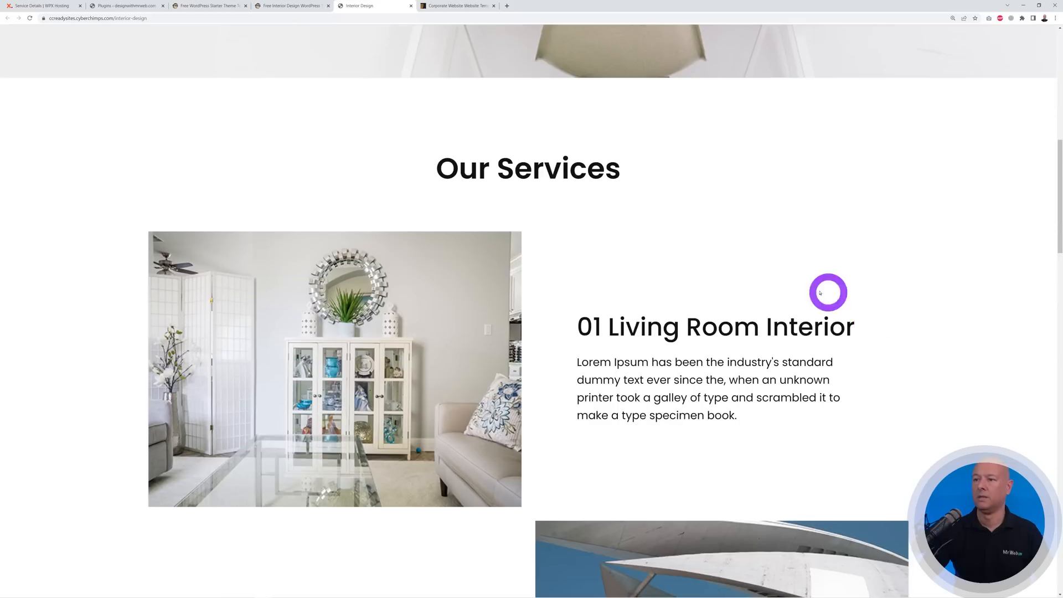
scroll(844, 301, "down", 15)
scroll(954, 319, "down", 10)
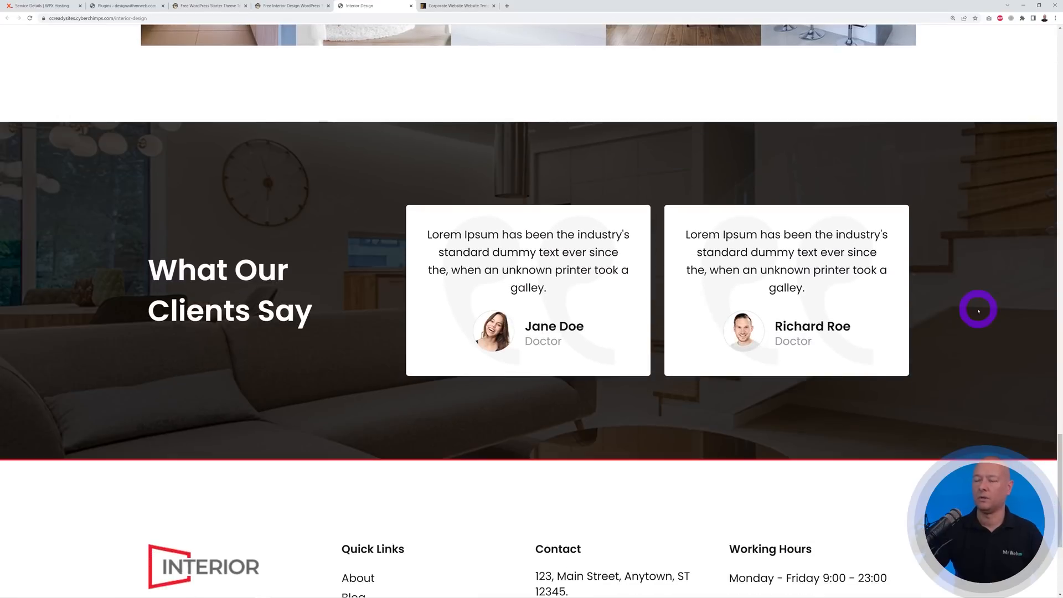
scroll(979, 312, "down", 4)
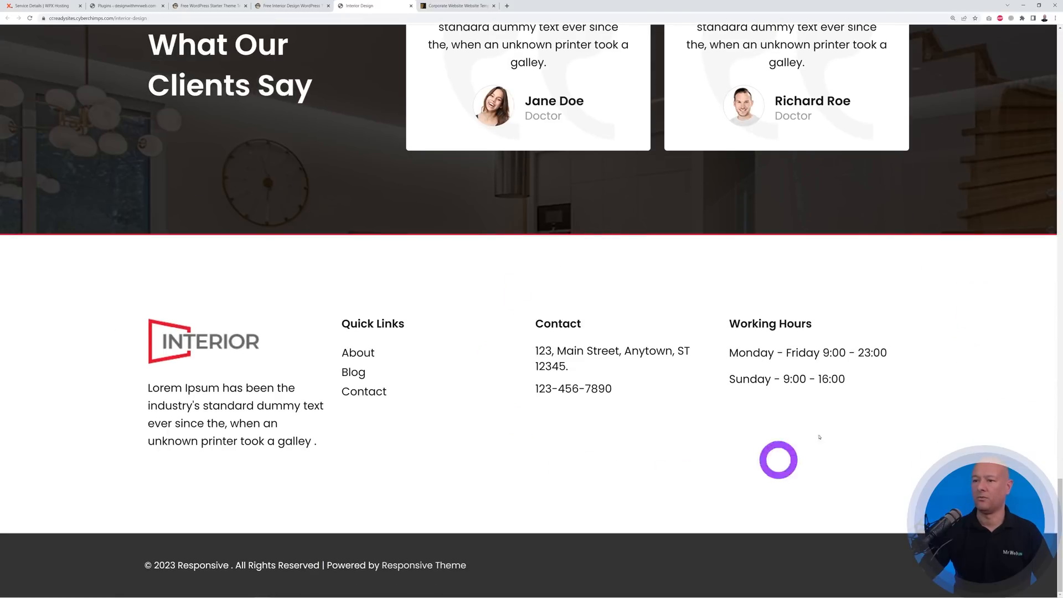
View the demo's Contact Now page with its contact form, address and working hours.
left_click(366, 391)
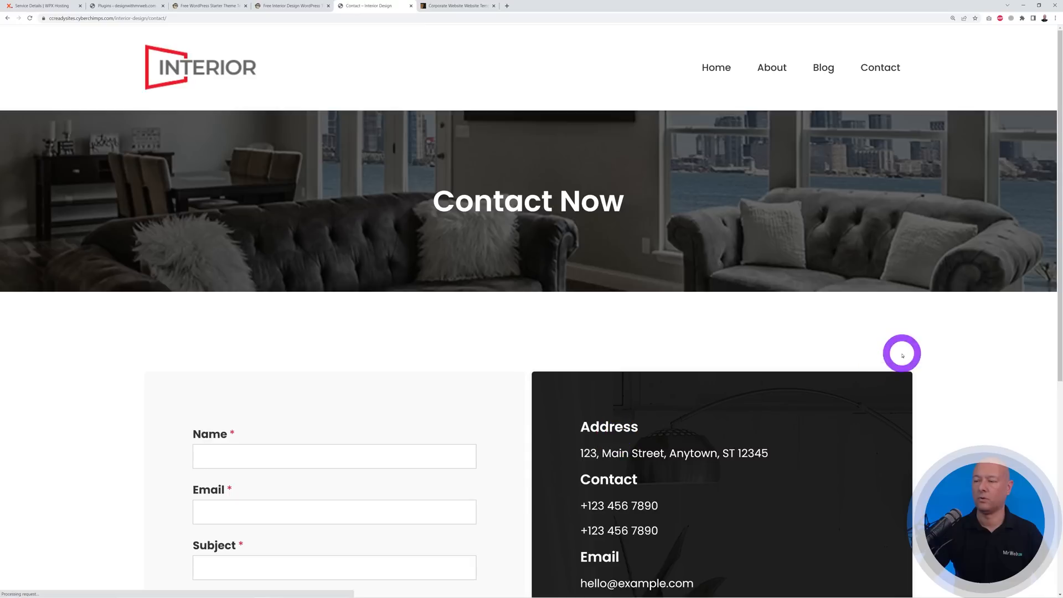
scroll(969, 334, "down", 4)
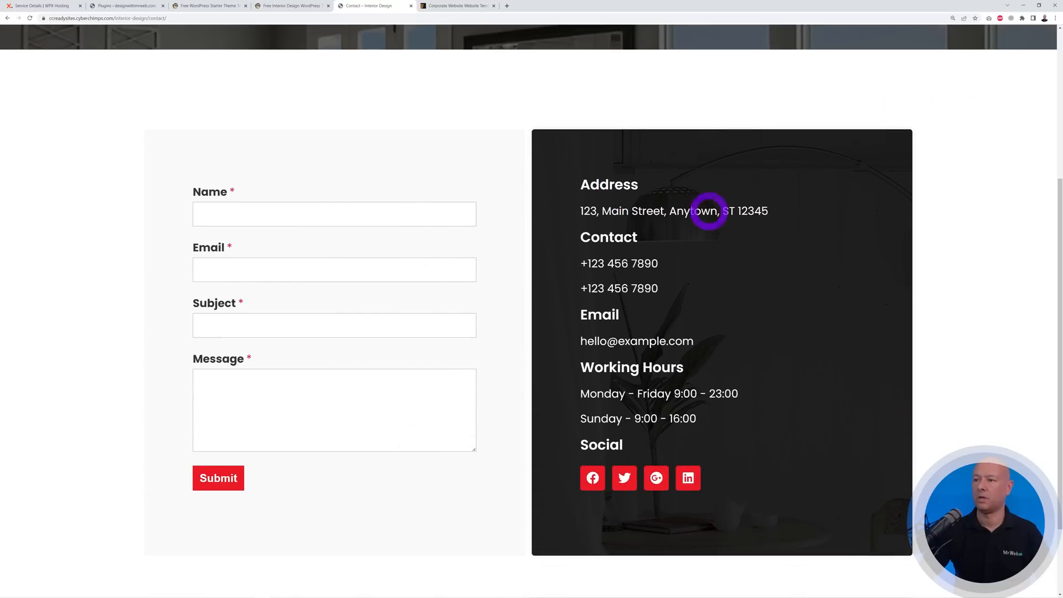
scroll(904, 386, "down", 1)
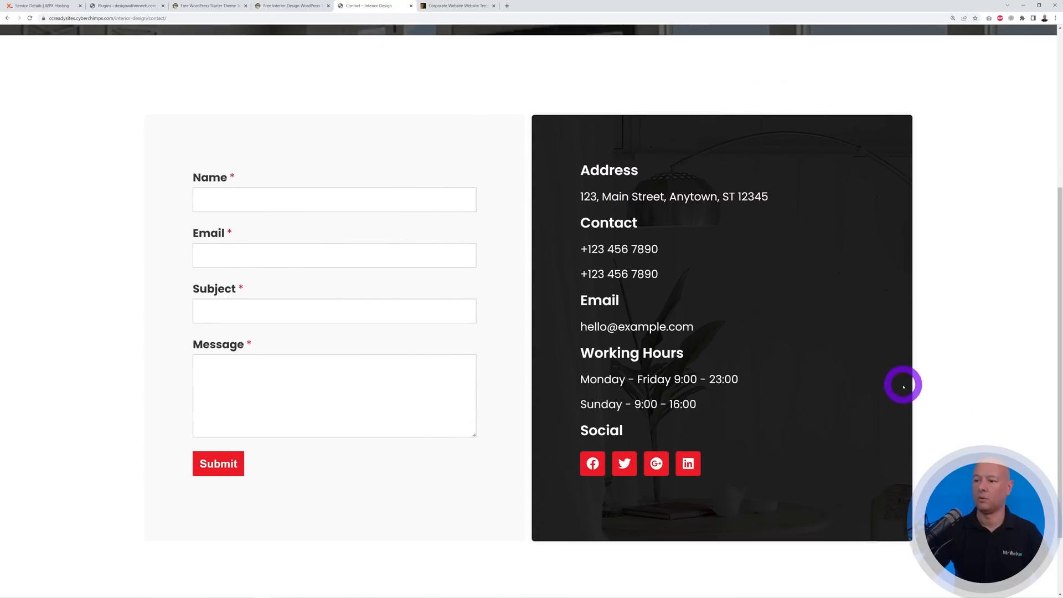
scroll(904, 386, "down", 2)
scroll(901, 385, "up", 6)
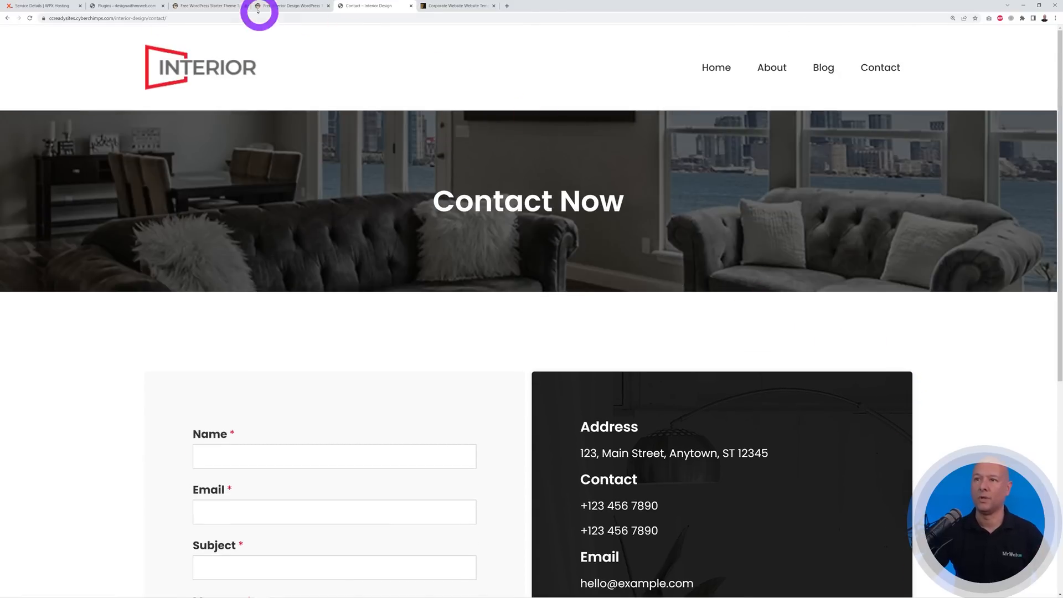
Find the 'responsive' theme under Appearance > Themes > Add New and install and activate it.
left_click(133, 6)
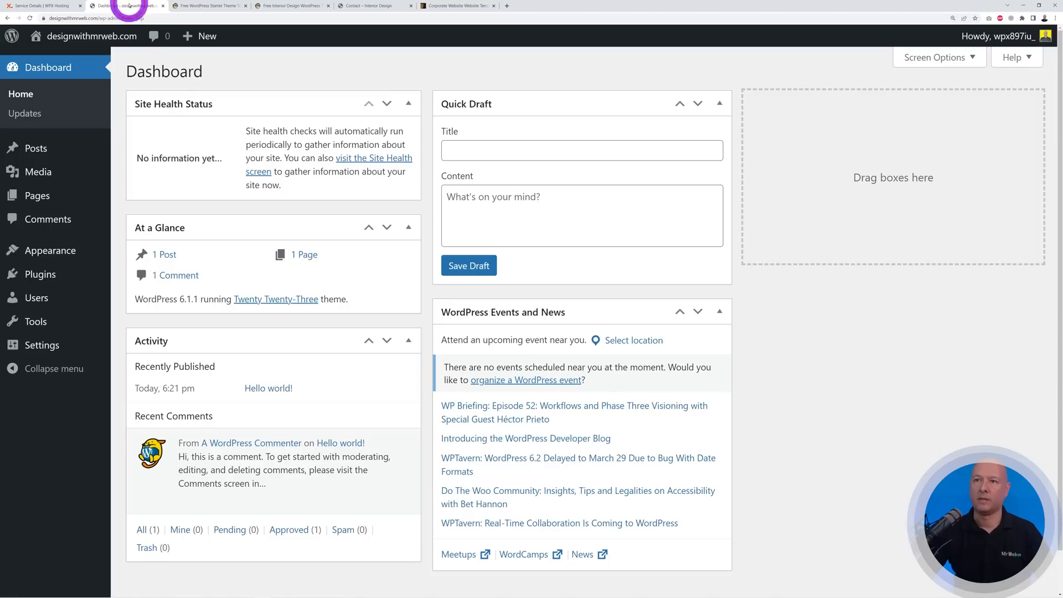
mouse_move(50, 251)
left_click(132, 253)
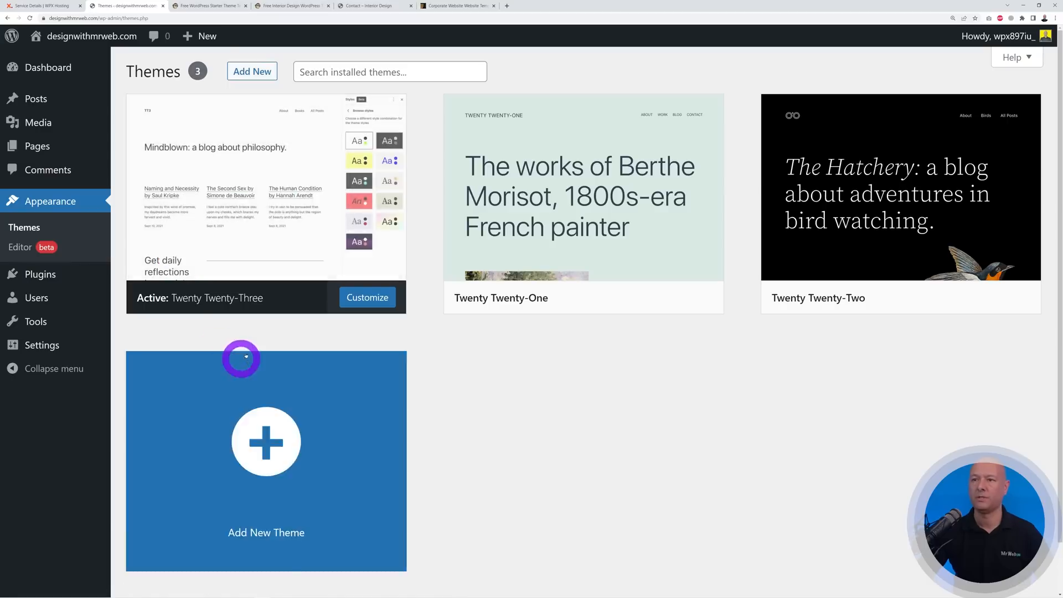
left_click(250, 69)
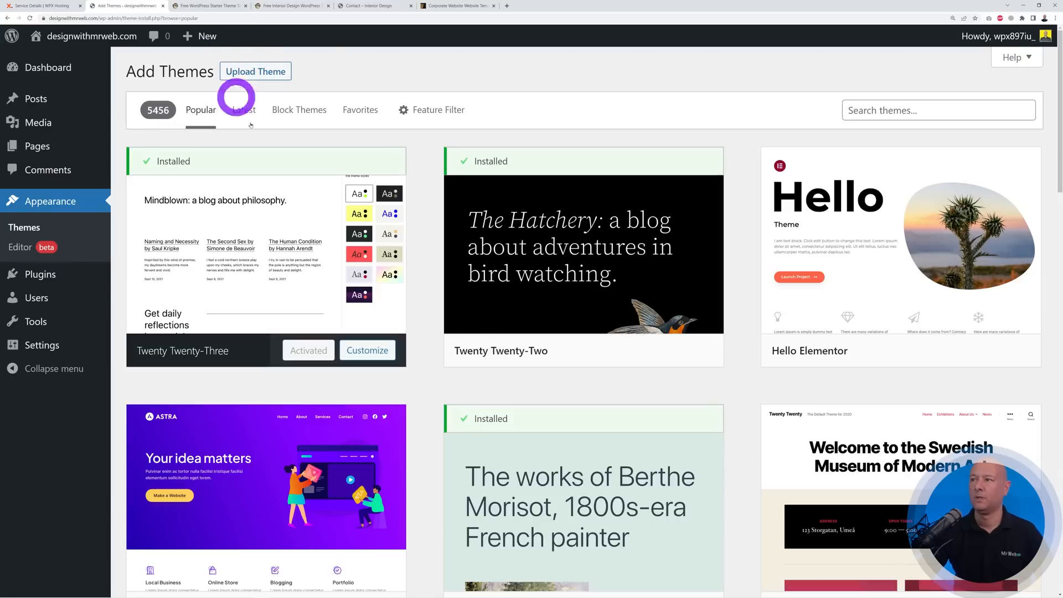
left_click(865, 104)
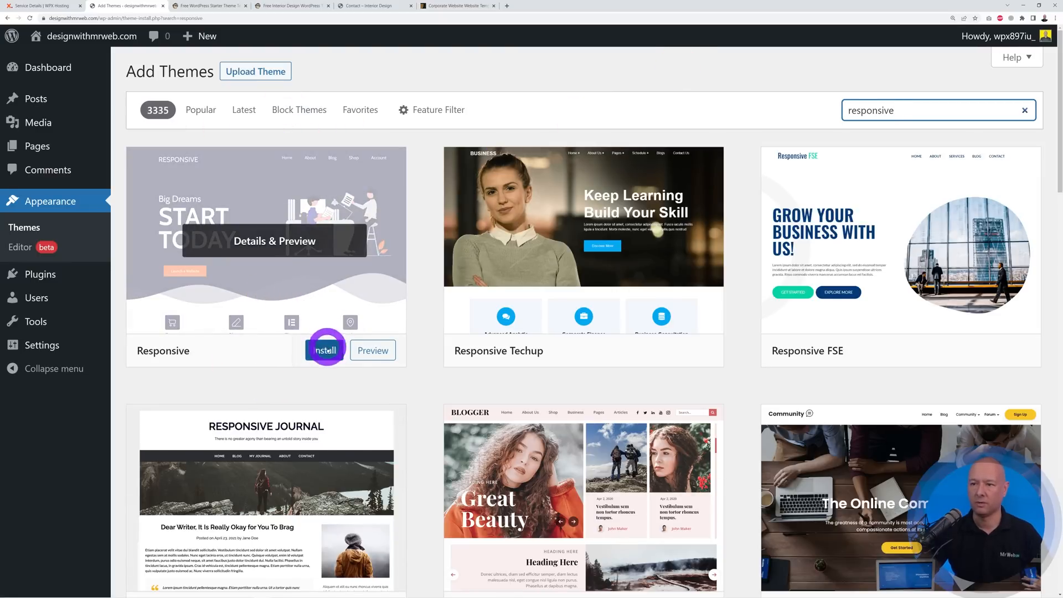
left_click(332, 354)
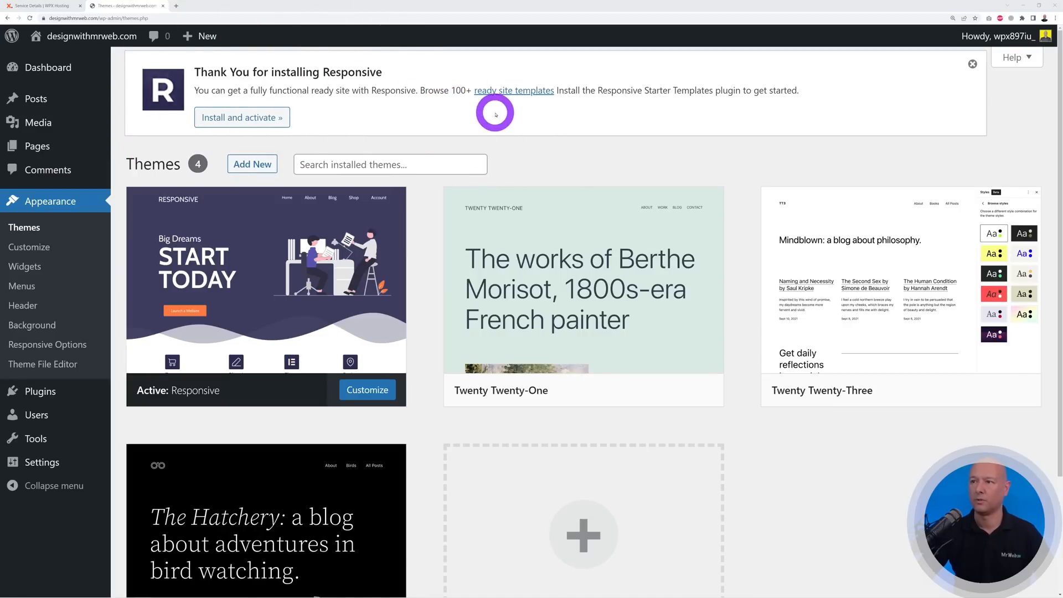
Install and activate the Responsive Starter Templates plugin.
left_click(272, 118)
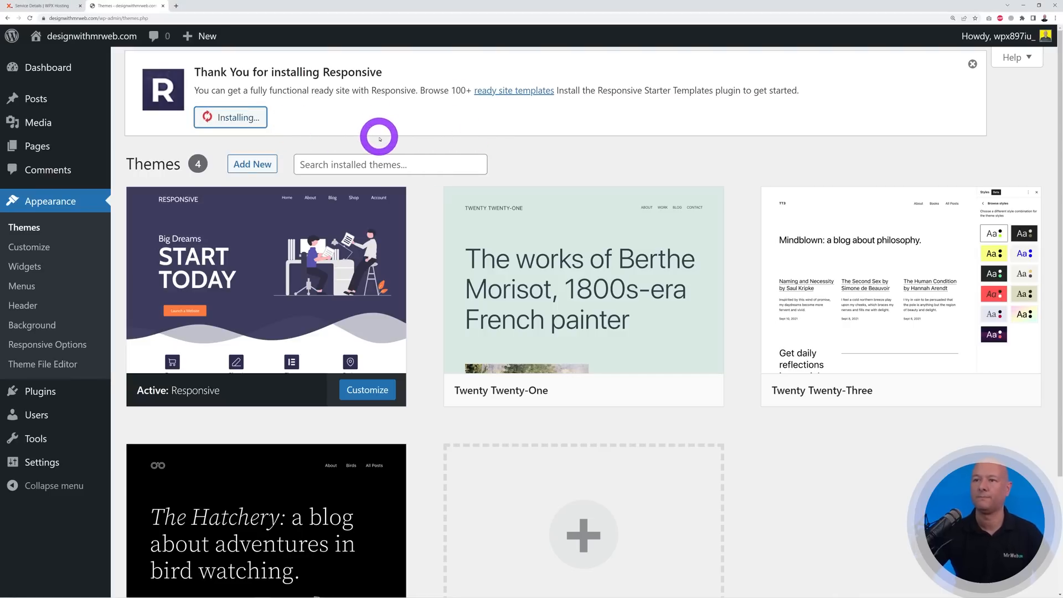
scroll(1036, 188, "down", 10)
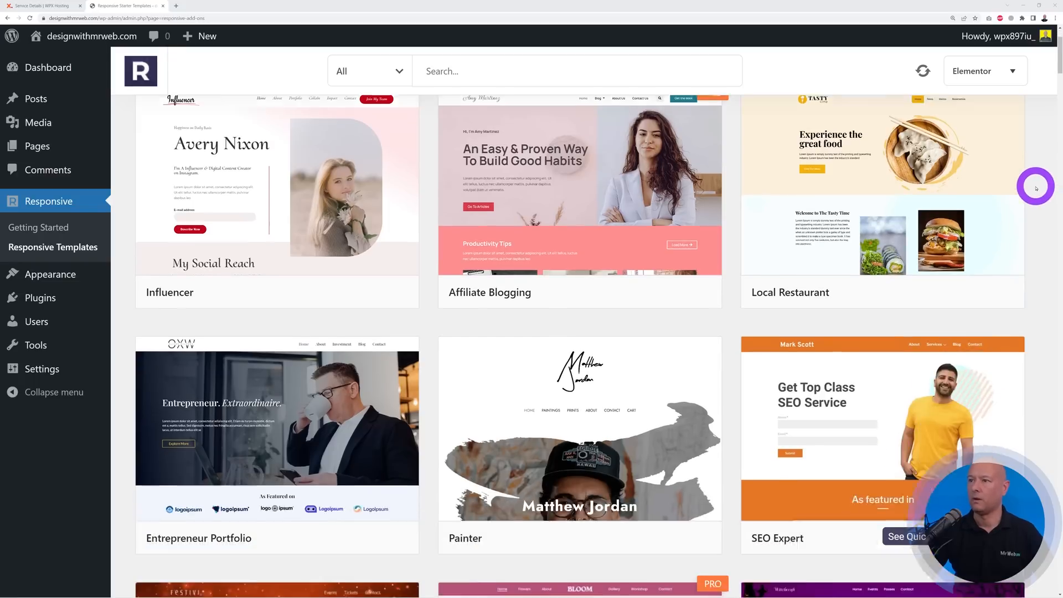
scroll(1038, 188, "up", 9)
scroll(1038, 187, "up", 2)
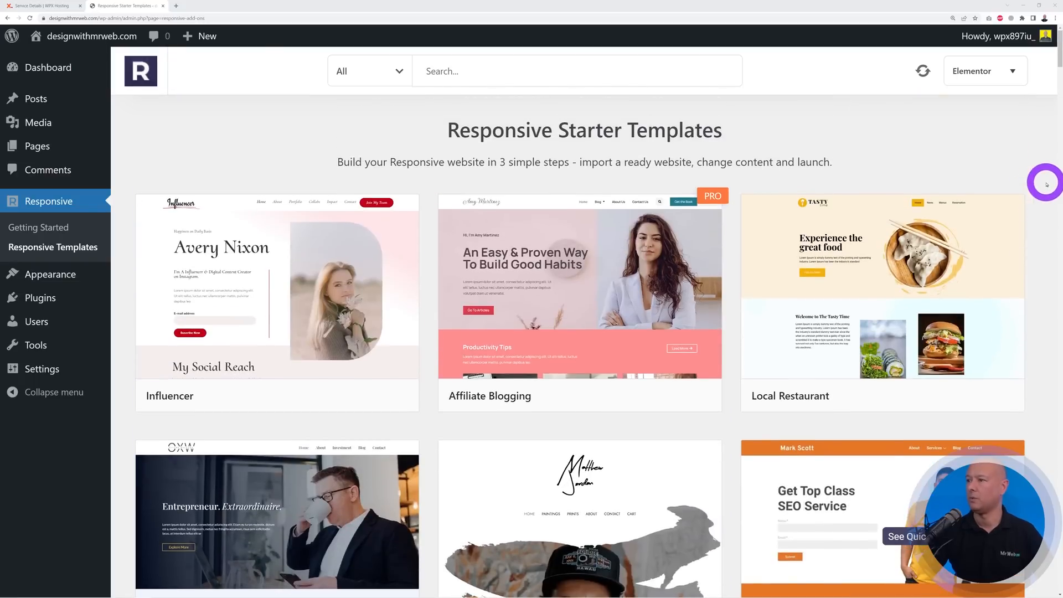
Search the starter templates for 'interior' and preview the Interior Design template.
left_click(542, 77)
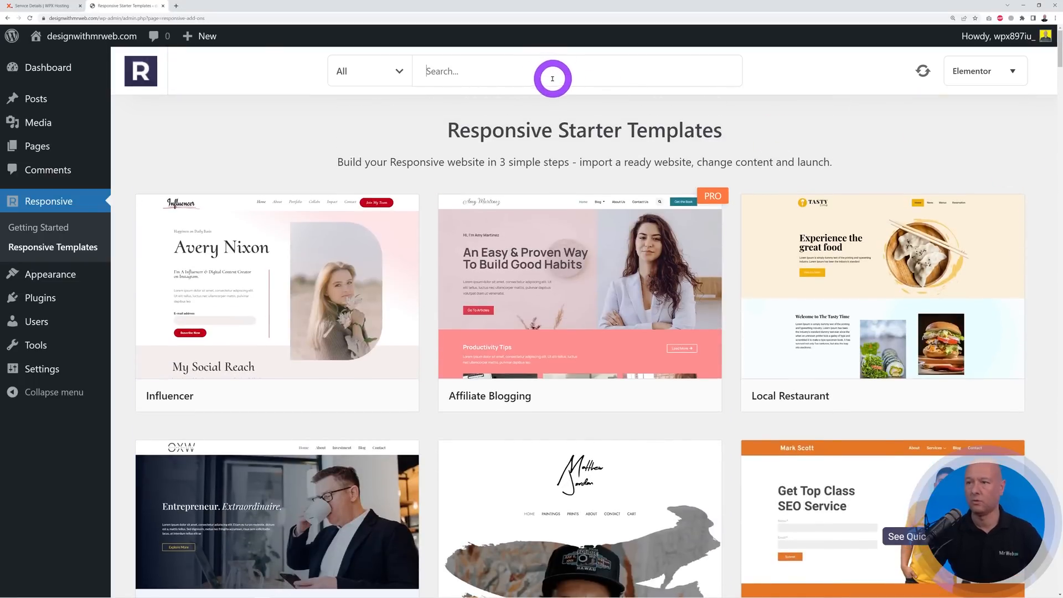
type("interior")
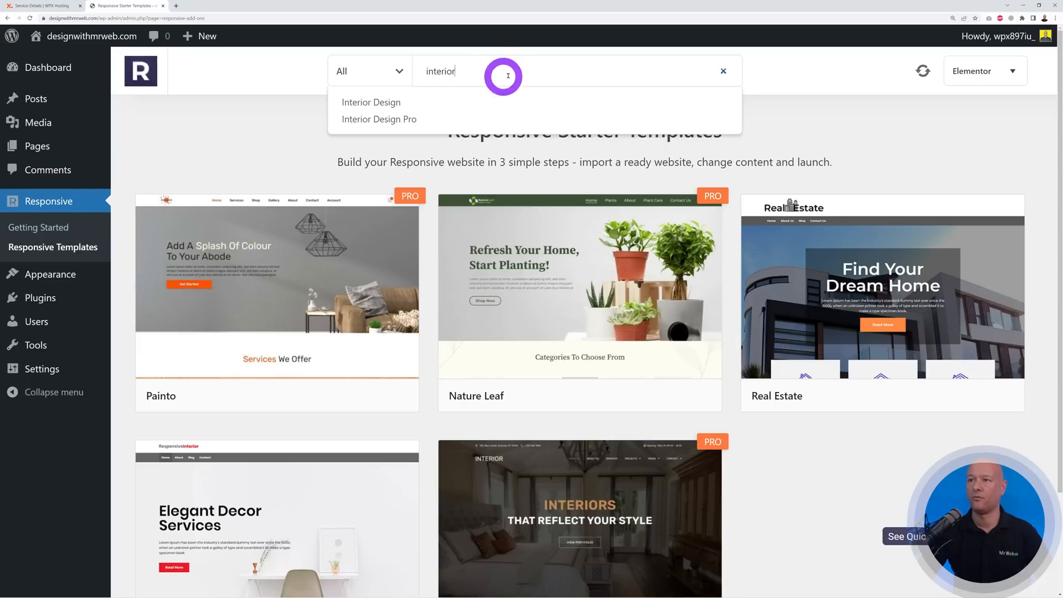
left_click(398, 102)
scroll(833, 503, "down", 2)
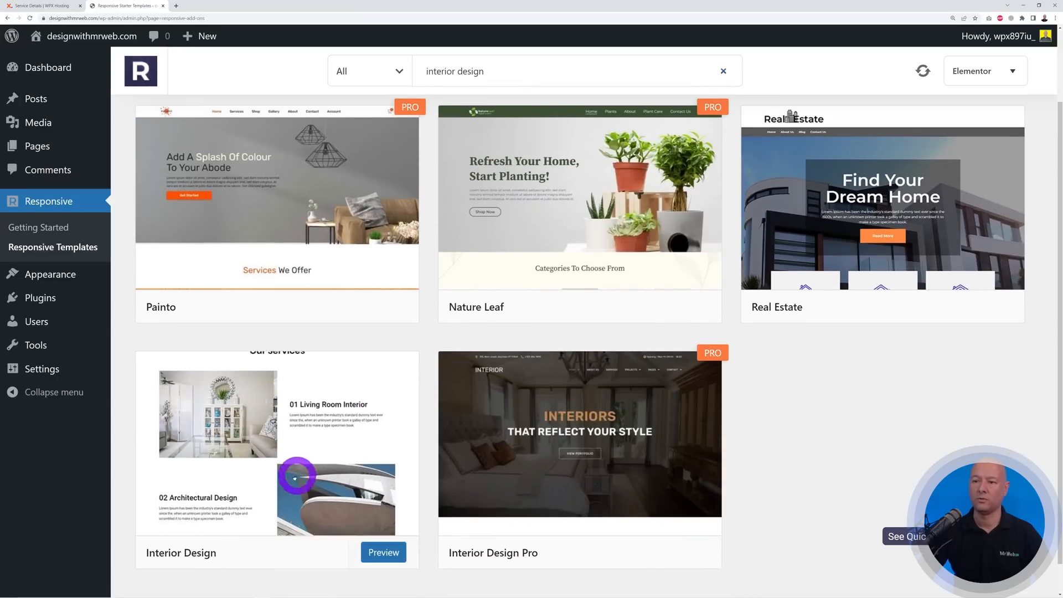
left_click(274, 472)
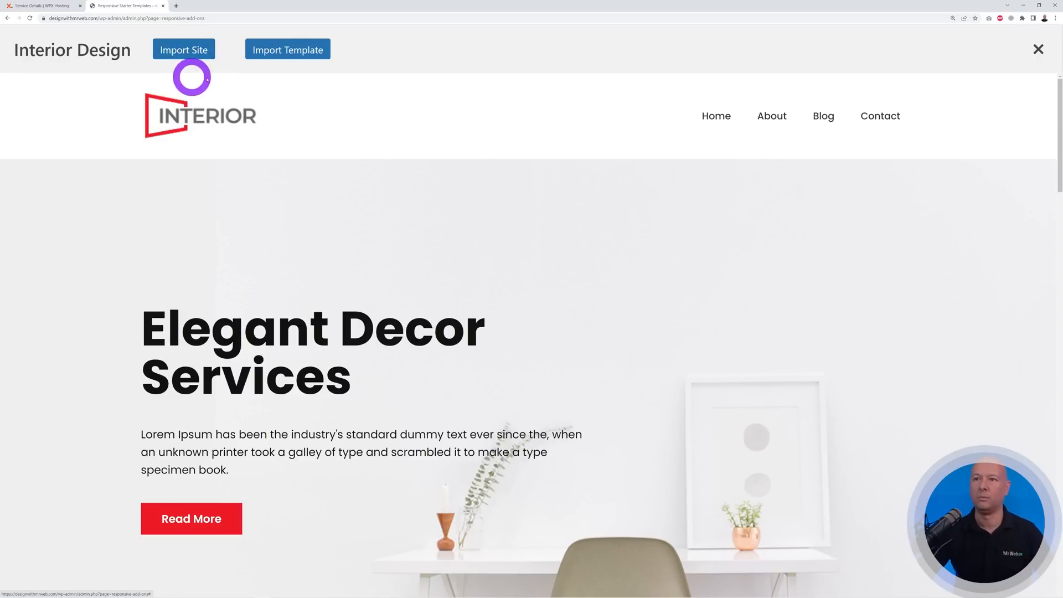
Import the complete Interior Design site and close the panel once Site Import Complete appears.
left_click(182, 55)
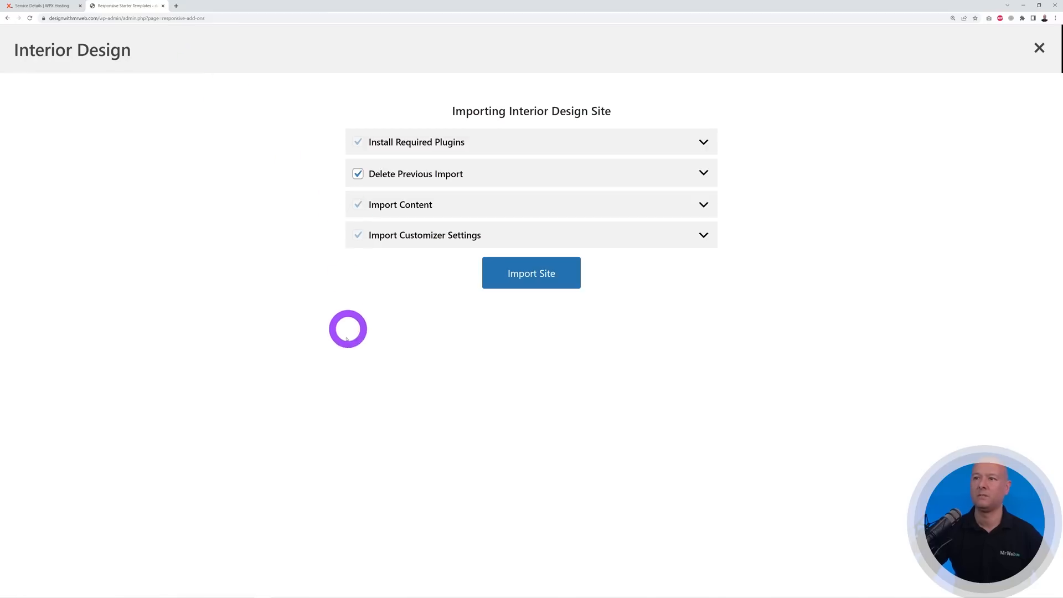
left_click(531, 286)
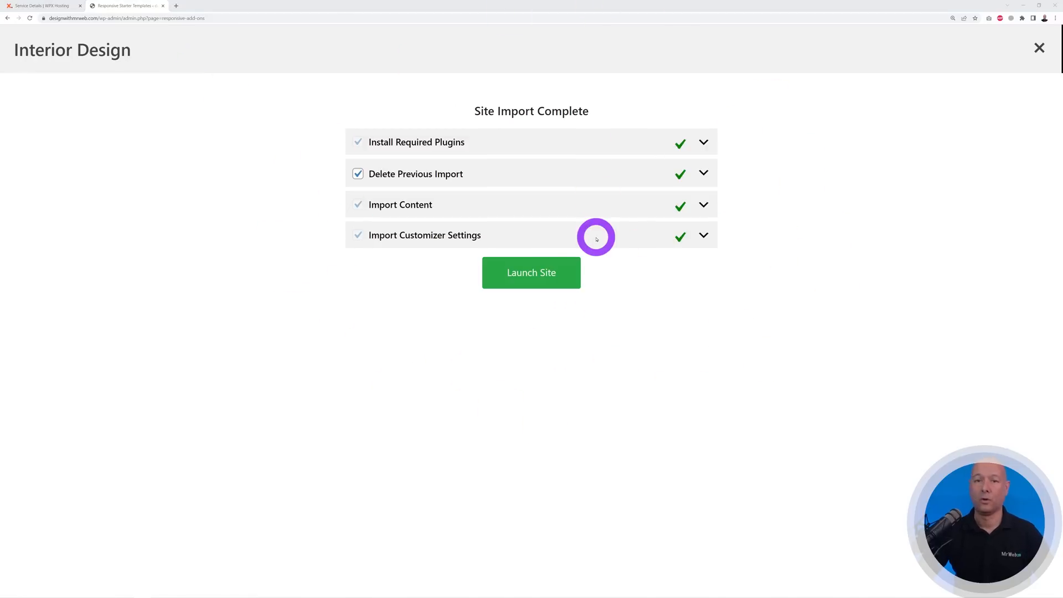
left_click(1039, 47)
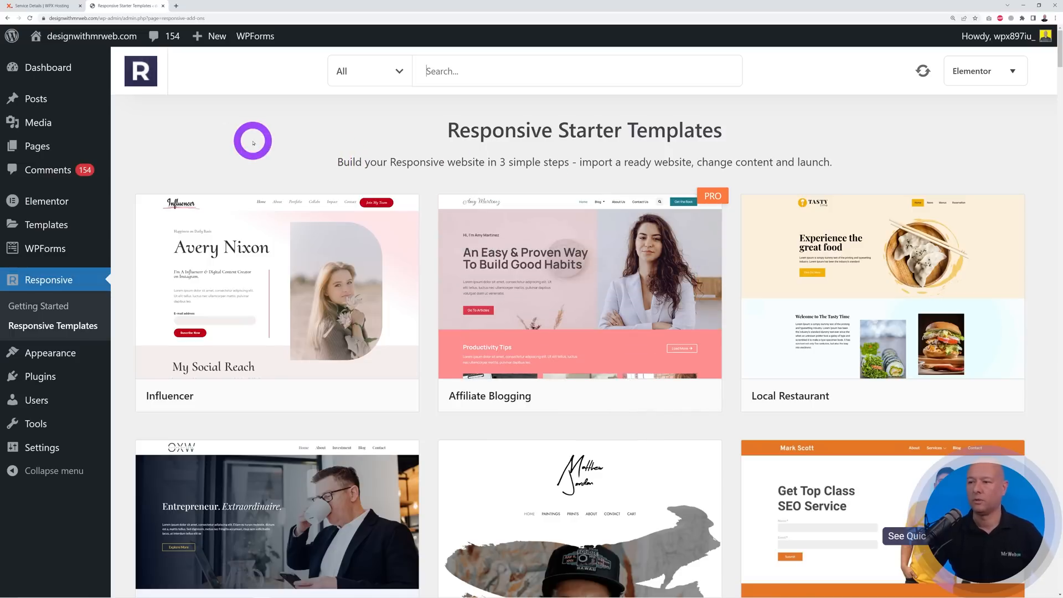
mouse_move(69, 36)
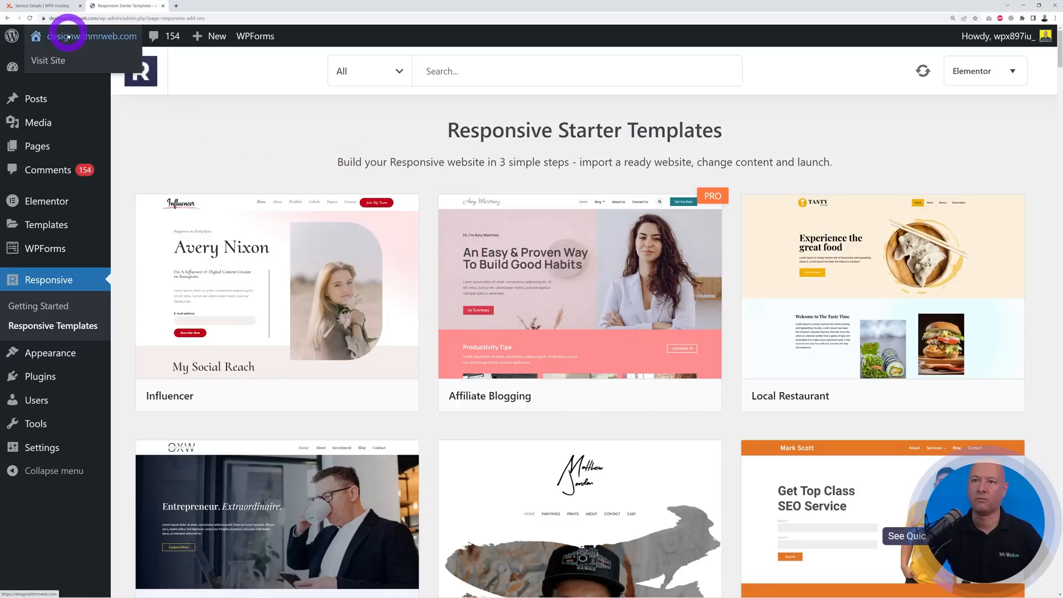
Open Visit Site in a new tab, review the 'Elegant Decor Services' homepage, then return to admin.
right_click(59, 64)
left_click(83, 71)
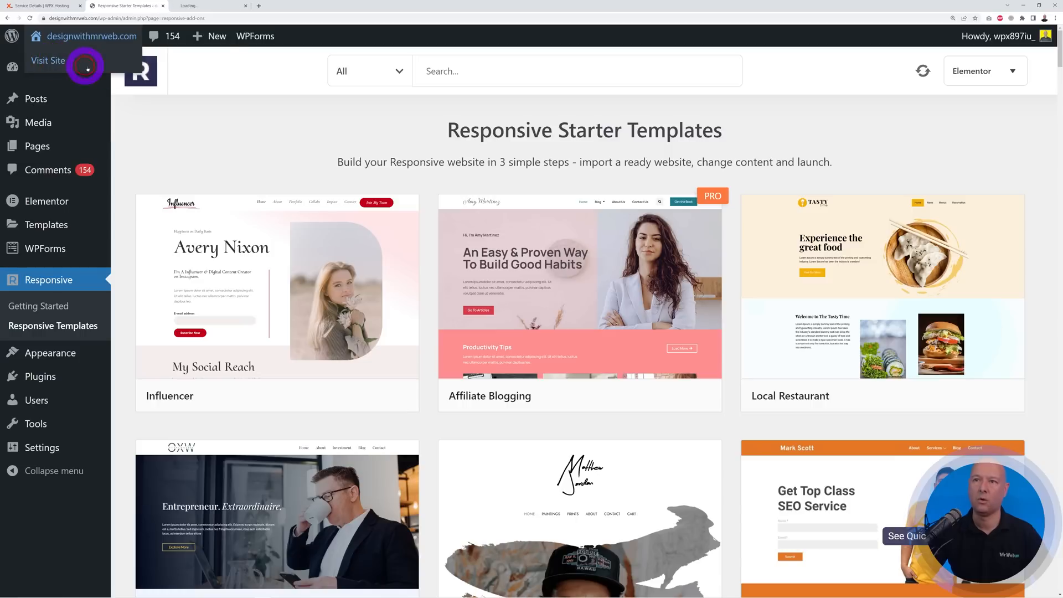
left_click(205, 10)
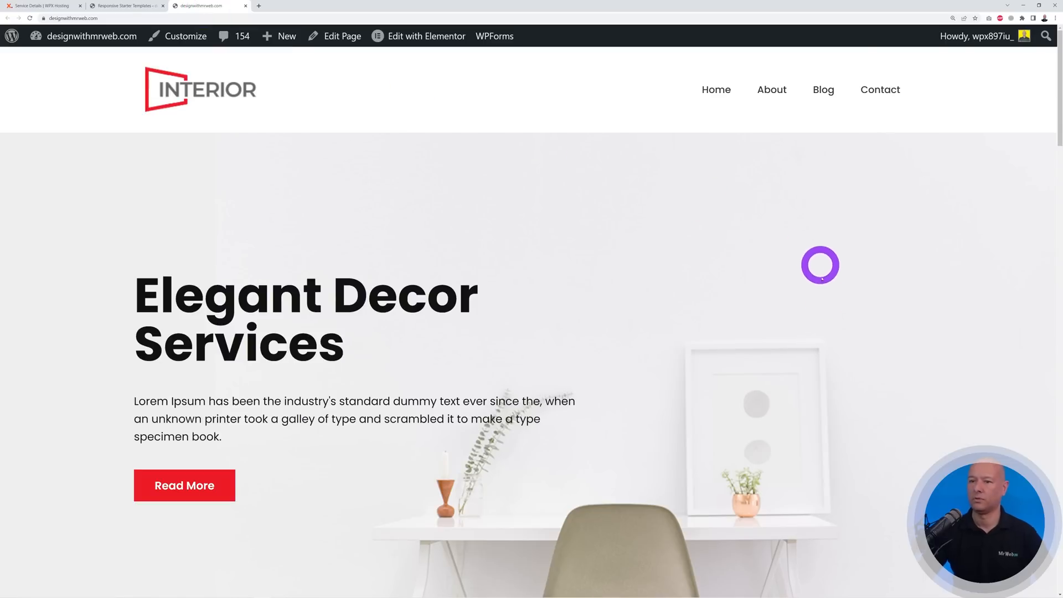
scroll(836, 332, "down", 8)
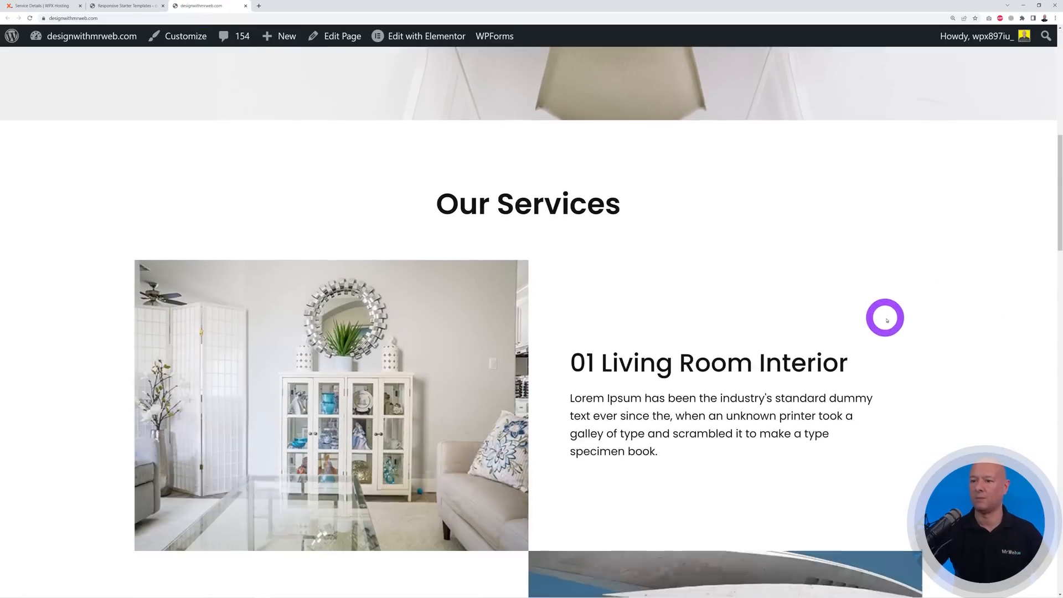
scroll(884, 319, "down", 15)
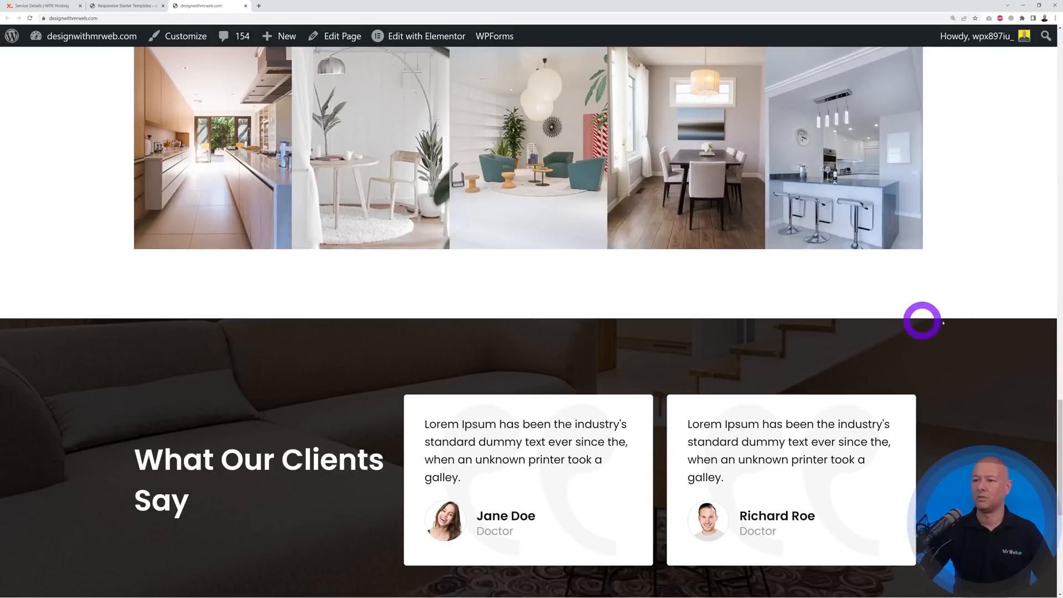
scroll(952, 321, "up", 10)
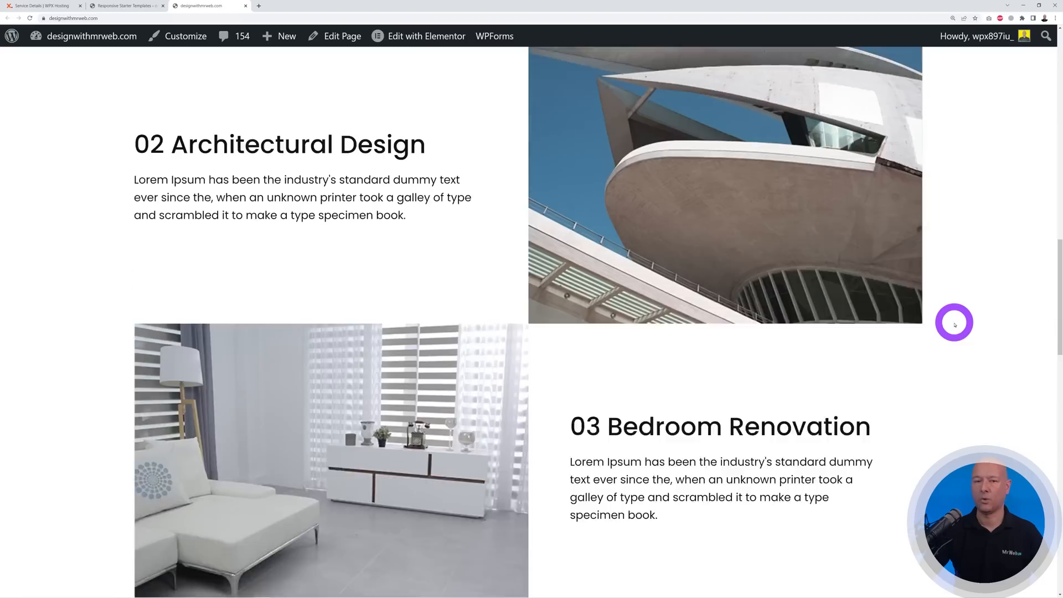
scroll(955, 324, "up", 10)
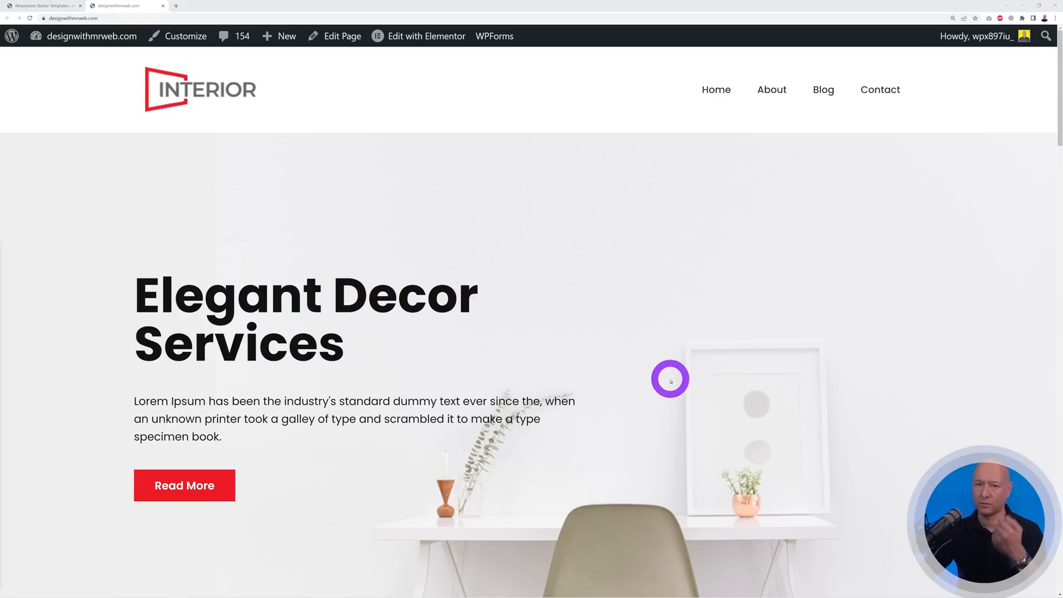
scroll(668, 401, "down", 1)
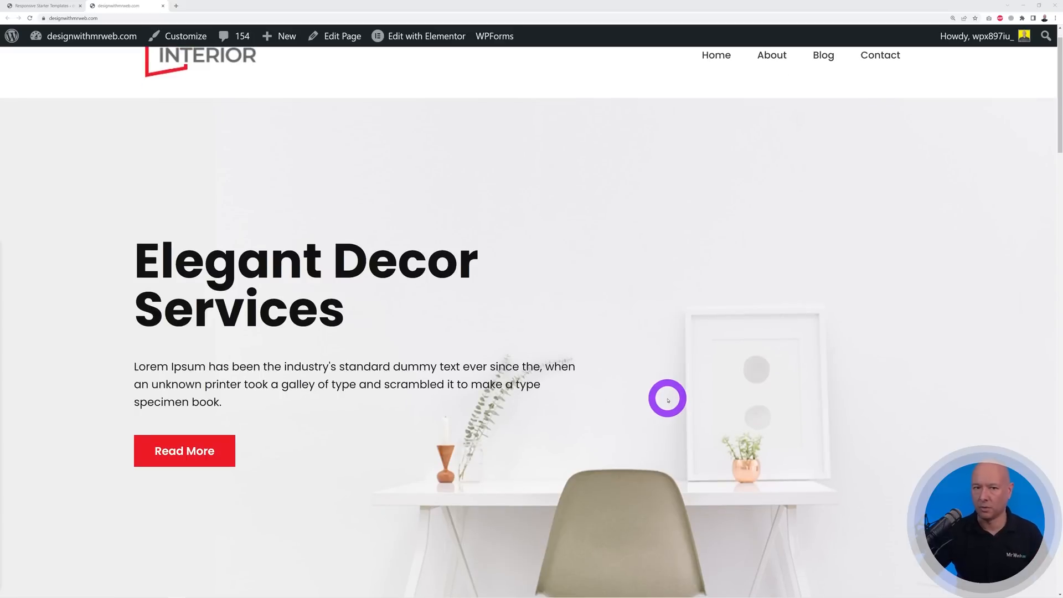
scroll(666, 400, "up", 1)
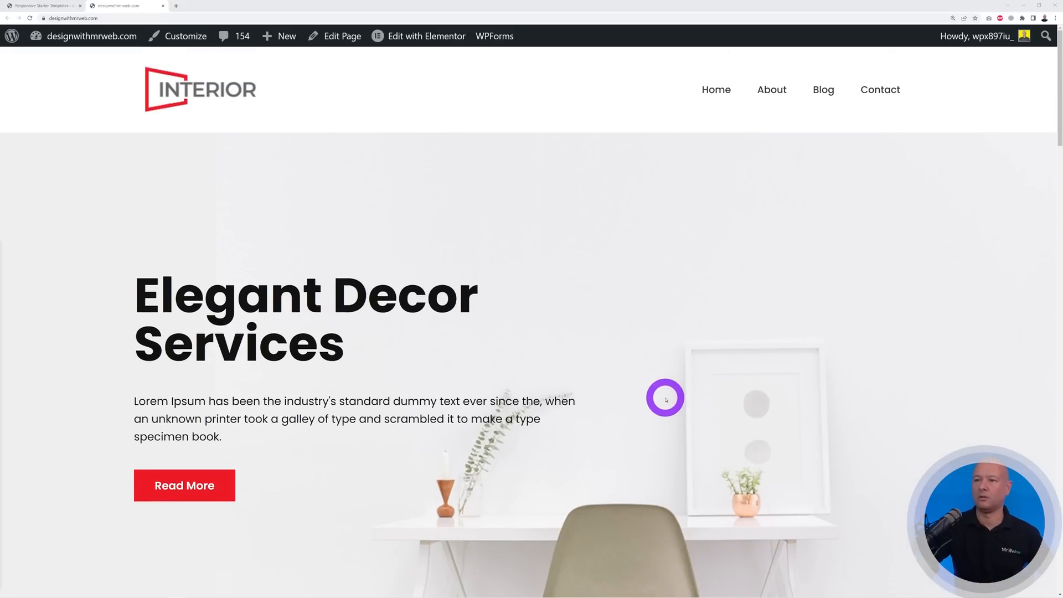
left_click(52, 6)
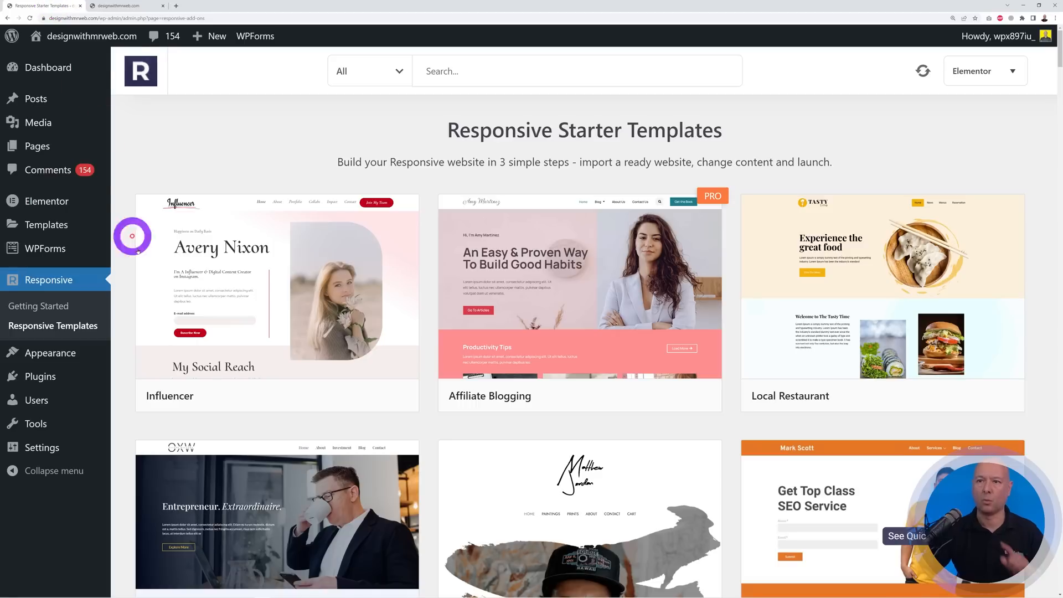
From All Pages, open Home's 'Edit with Elementor' link in a new tab placed beside the pages list.
left_click(39, 148)
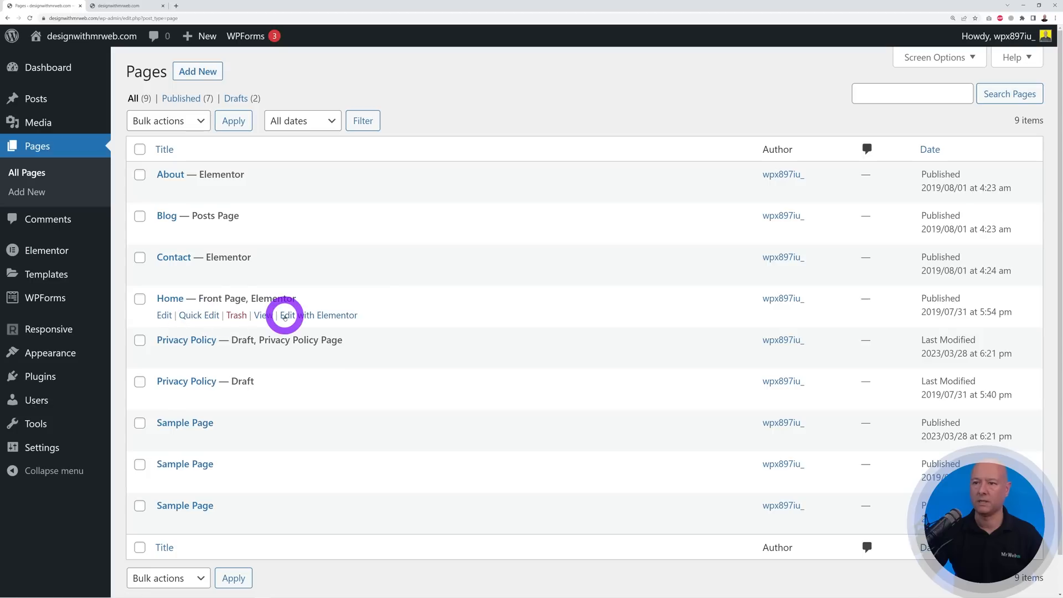
right_click(318, 316)
left_click(330, 321)
left_click_drag(231, 10, 141, 6)
left_click(48, 11)
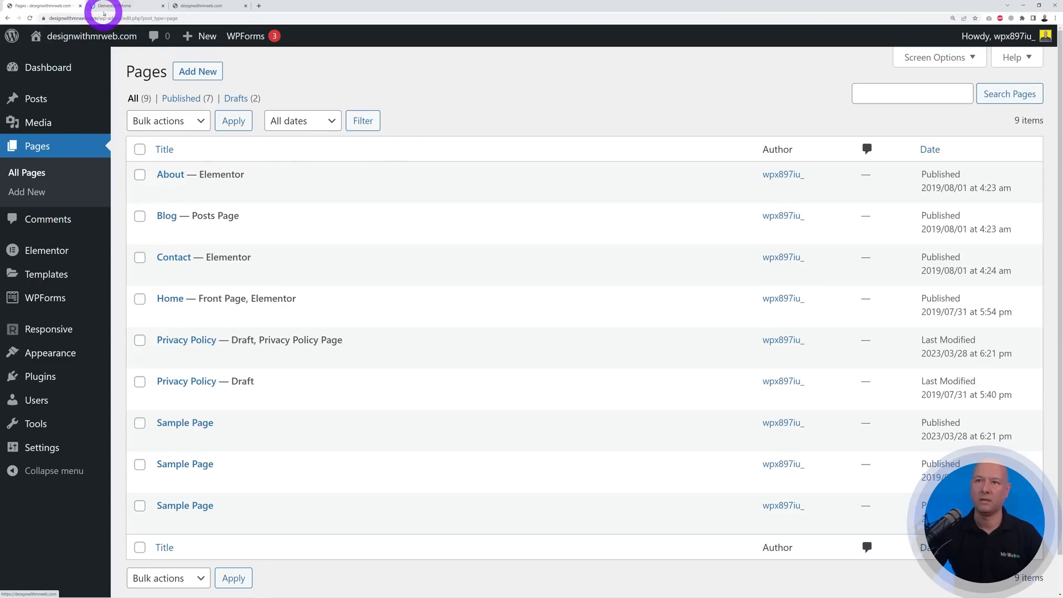
left_click(191, 6)
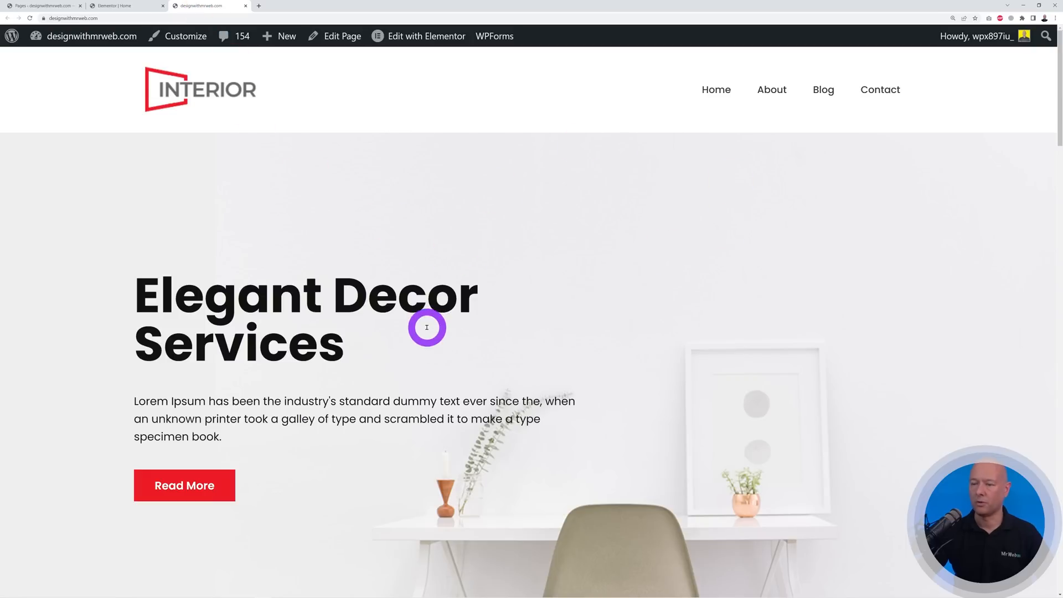
Switch to the Elementor | Home tab and close the Navigator panel.
left_click(133, 5)
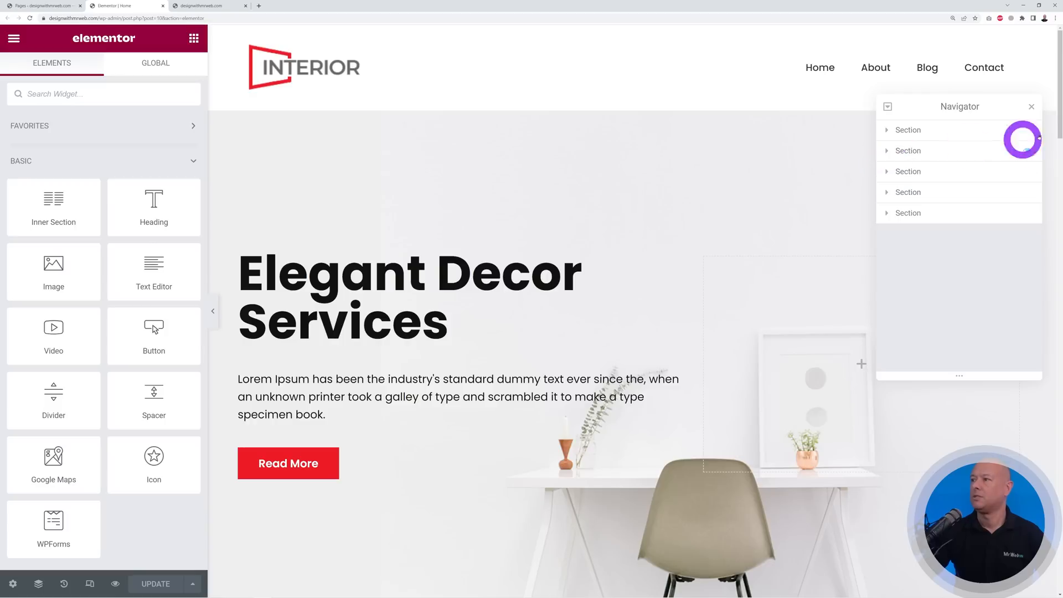
left_click(1032, 107)
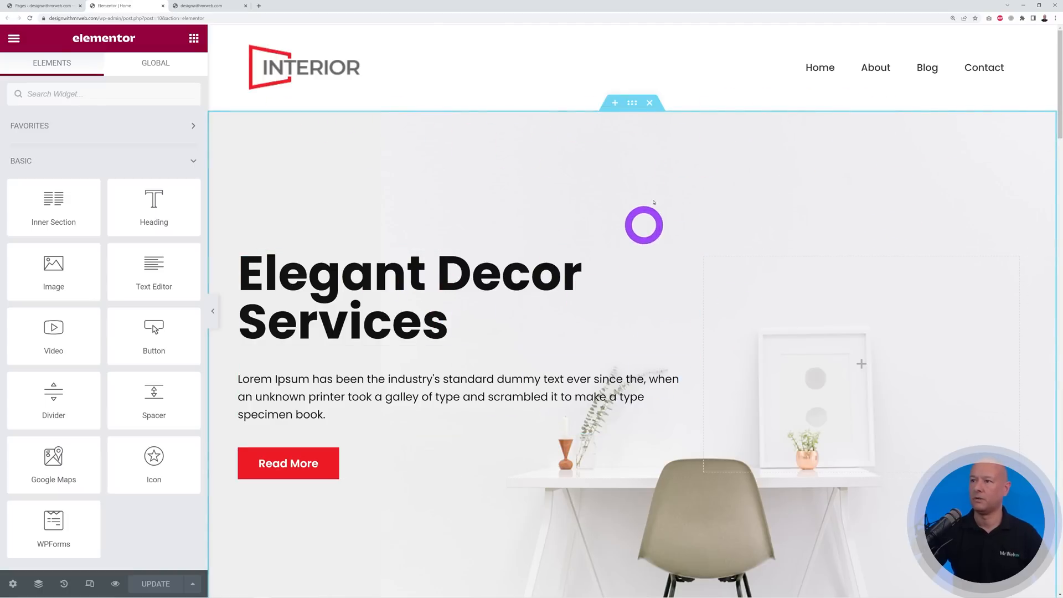
left_click(632, 107)
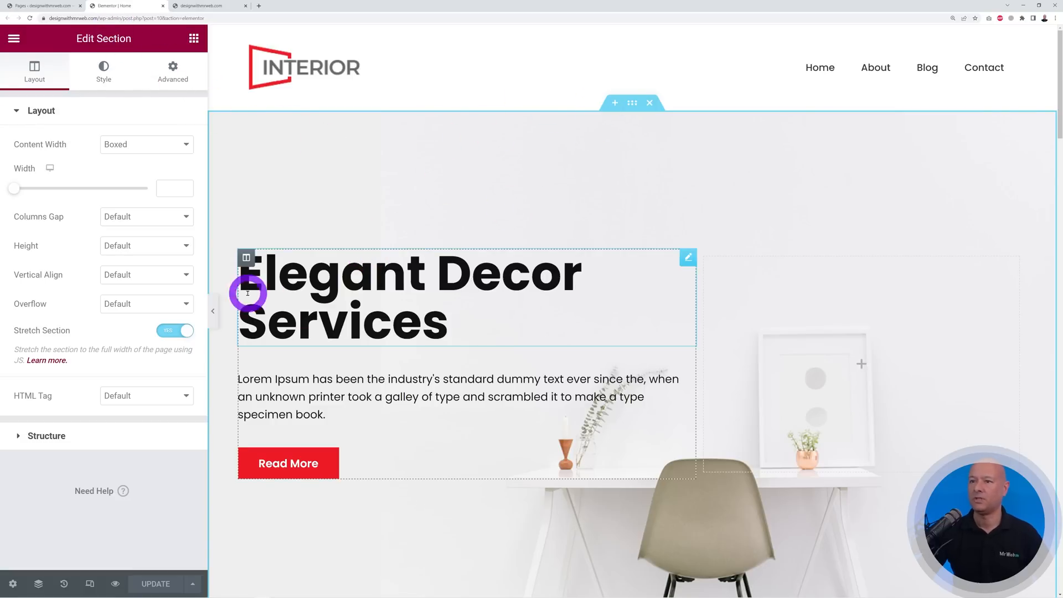
left_click(247, 259)
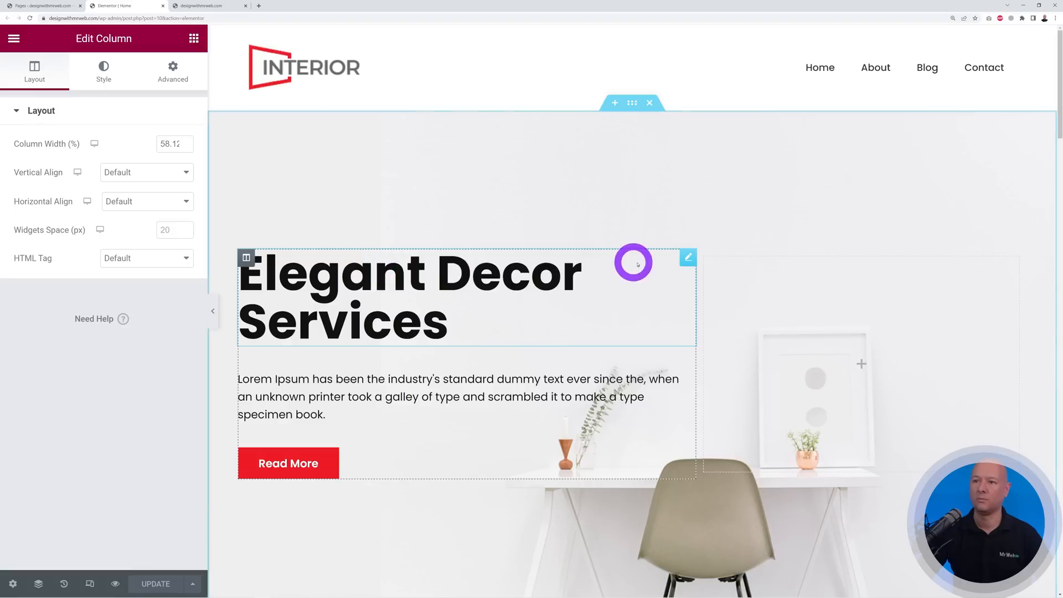
left_click(706, 258)
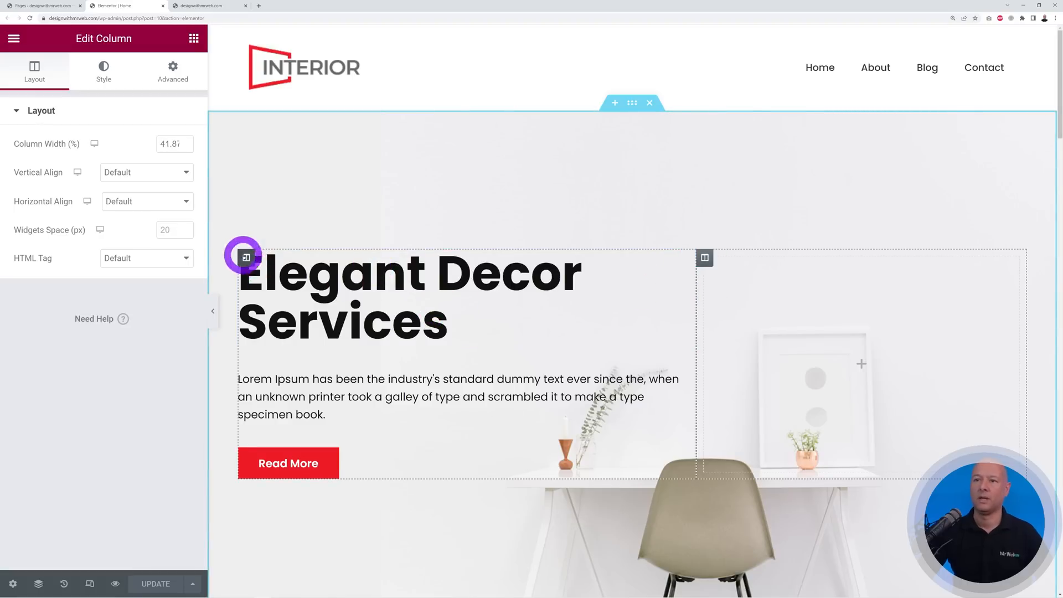
left_click(688, 259)
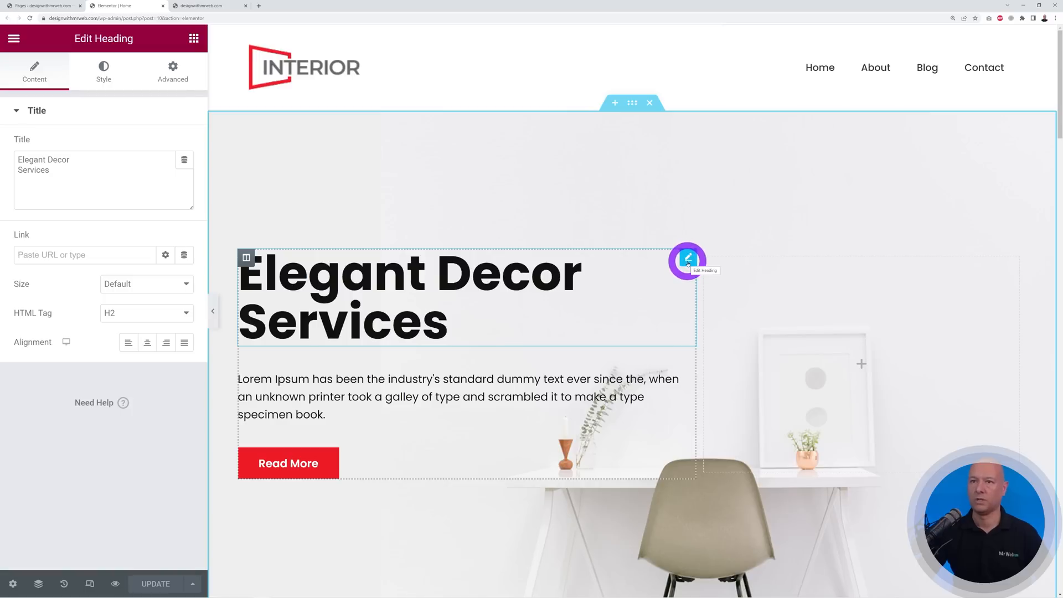
left_click(690, 369)
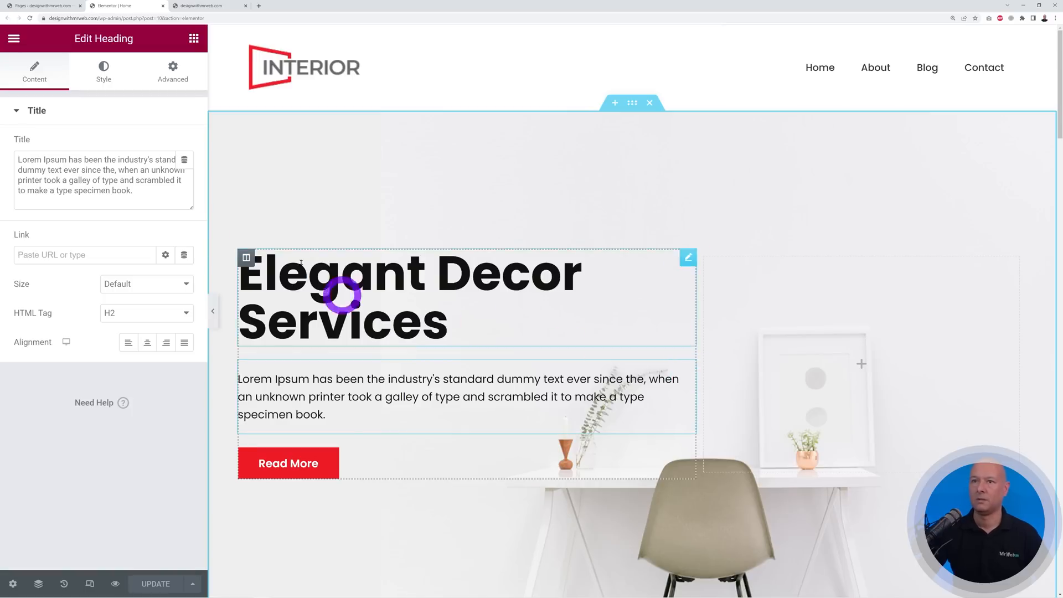
left_click(687, 455)
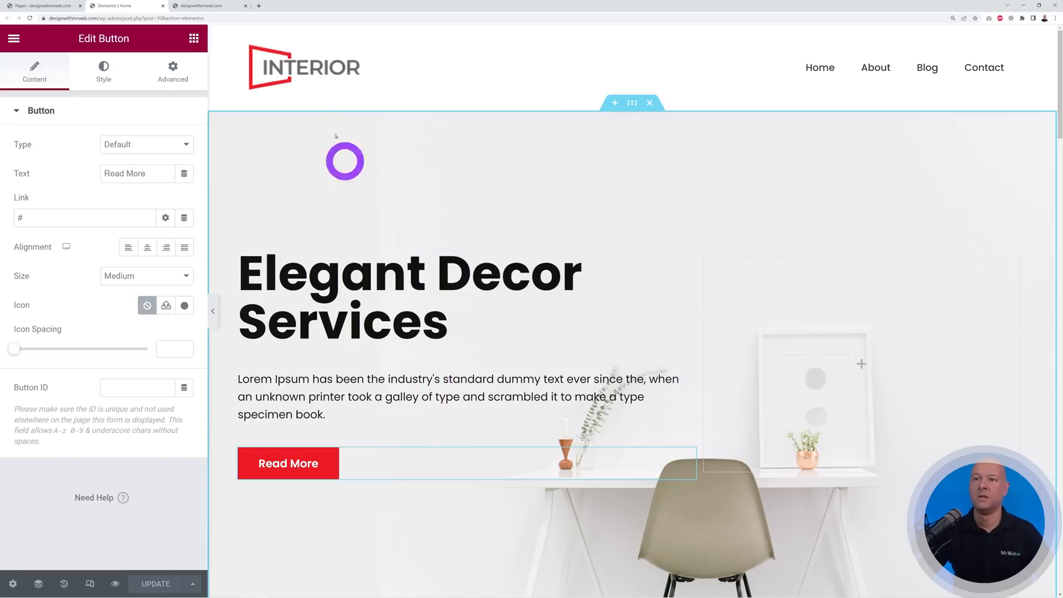
left_click(194, 38)
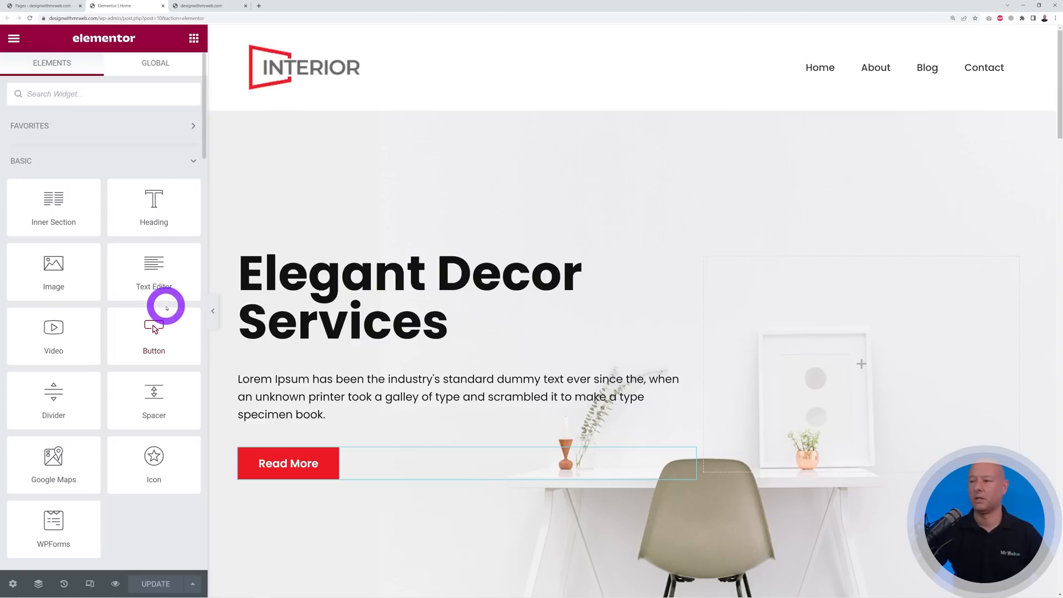
Drop a heading into the hero's right column, review its settings tabs, then delete it.
left_click_drag(164, 210, 856, 368)
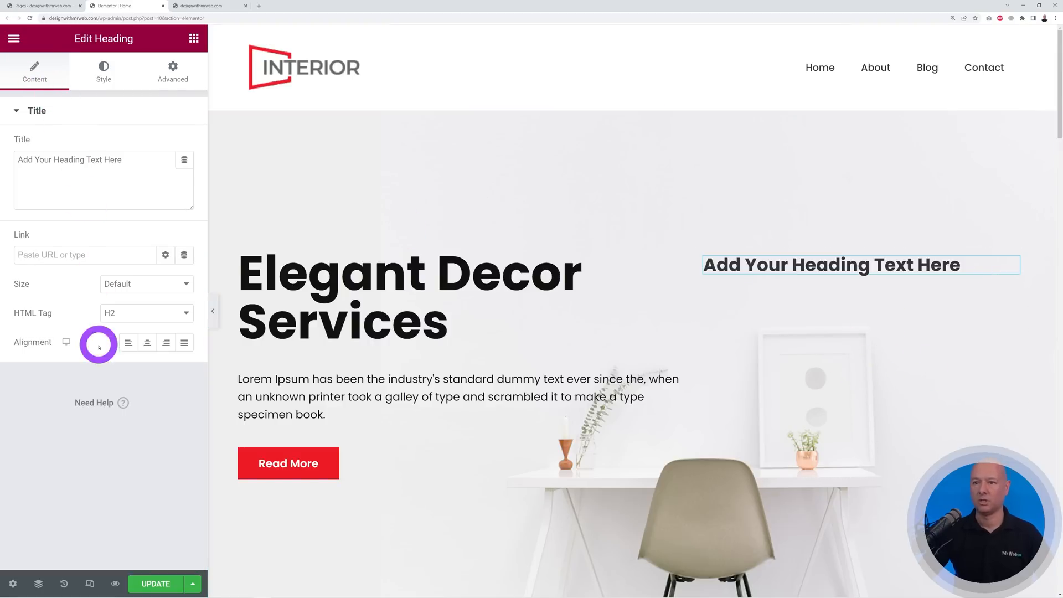
left_click(103, 75)
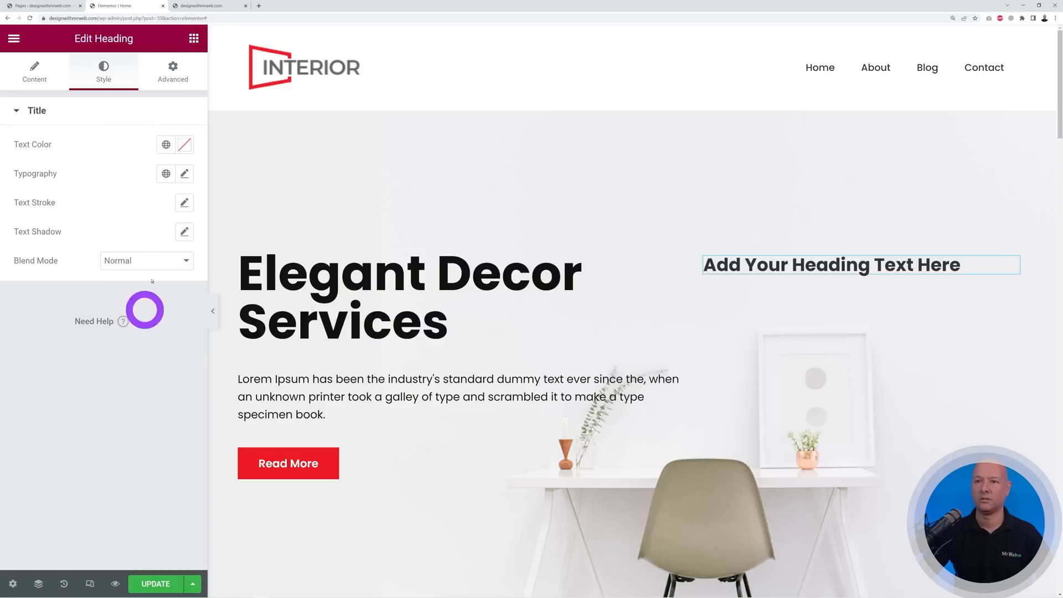
left_click(173, 74)
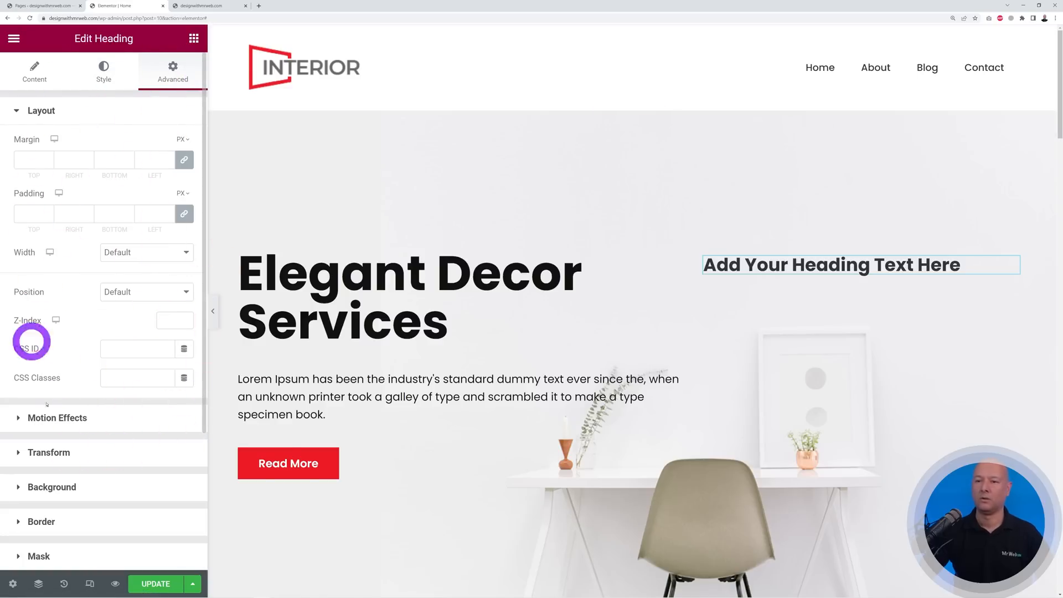
left_click(36, 74)
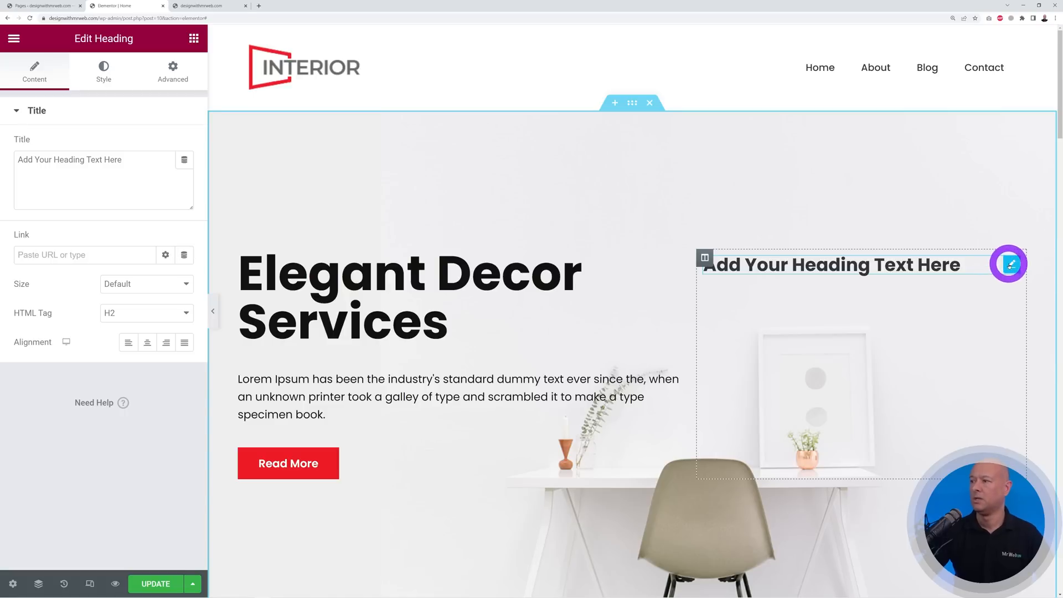
right_click(1006, 259)
left_click(974, 529)
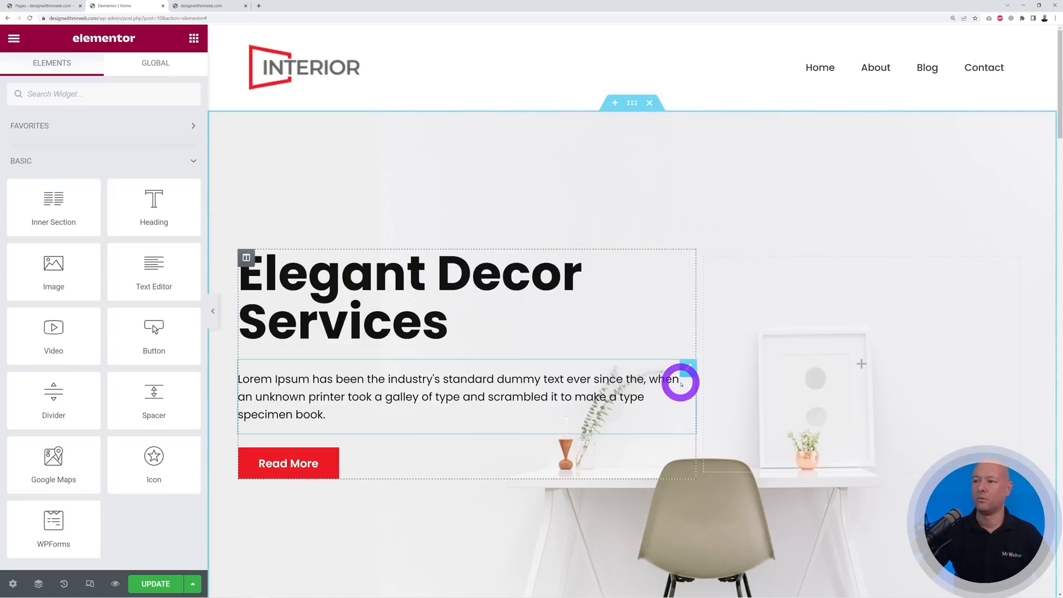
left_click_drag(687, 370, 659, 264)
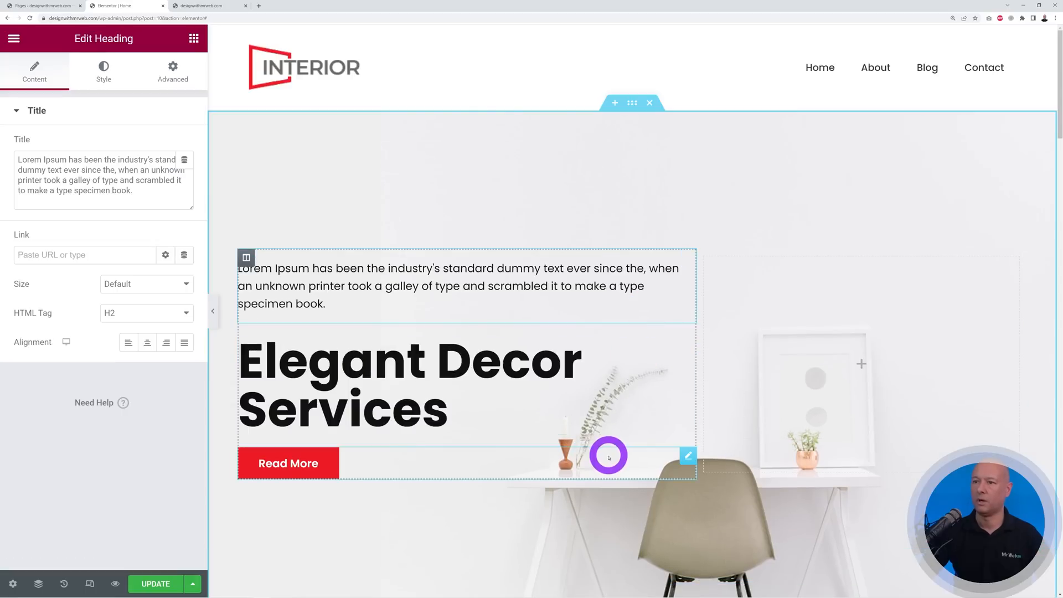
left_click_drag(687, 347, 635, 273)
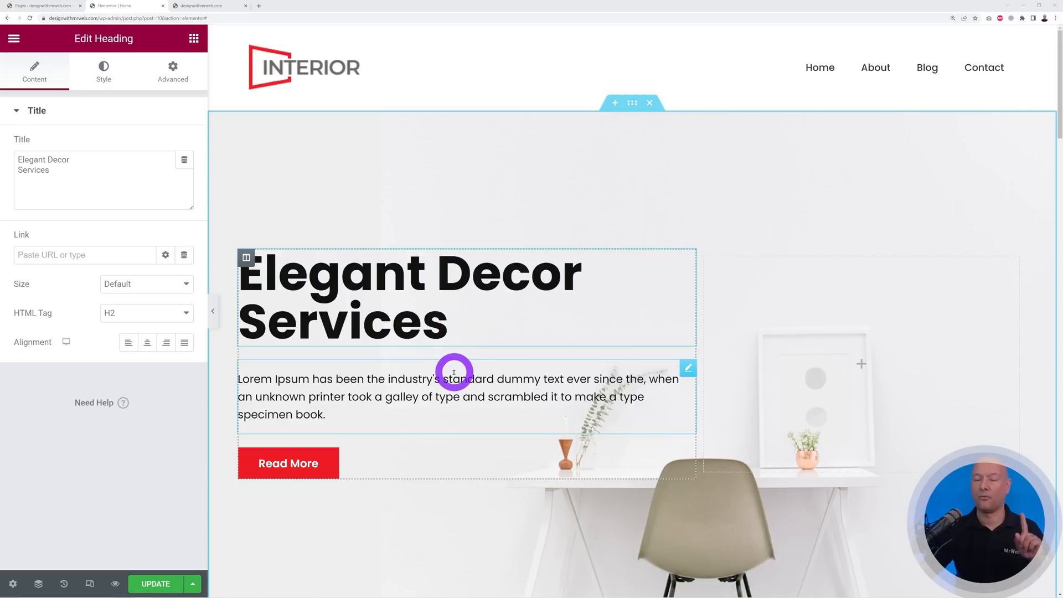
Show the hero section's Style settings with its background image options.
left_click(632, 107)
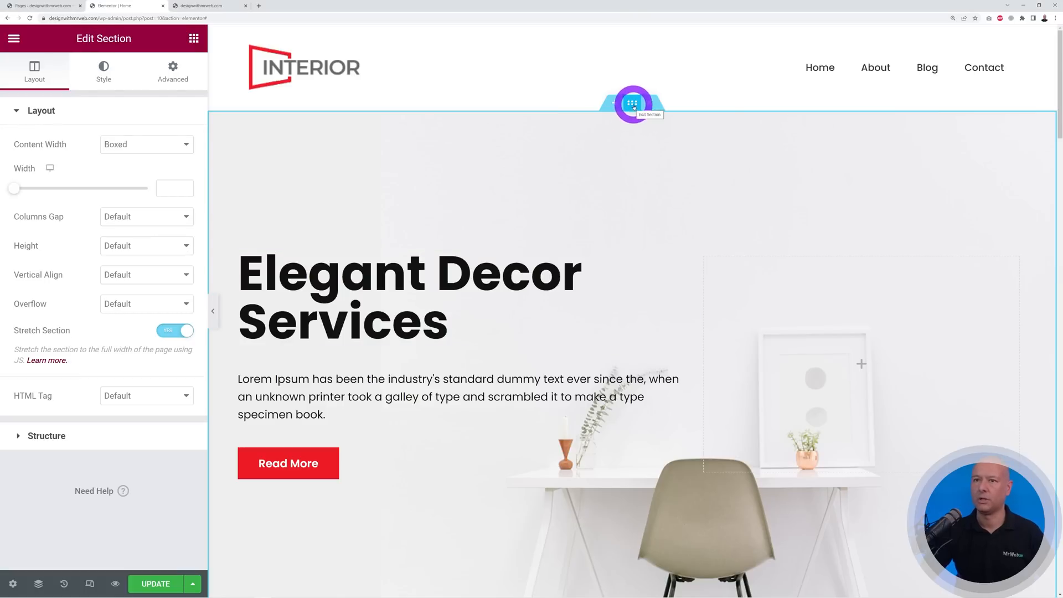
left_click(102, 86)
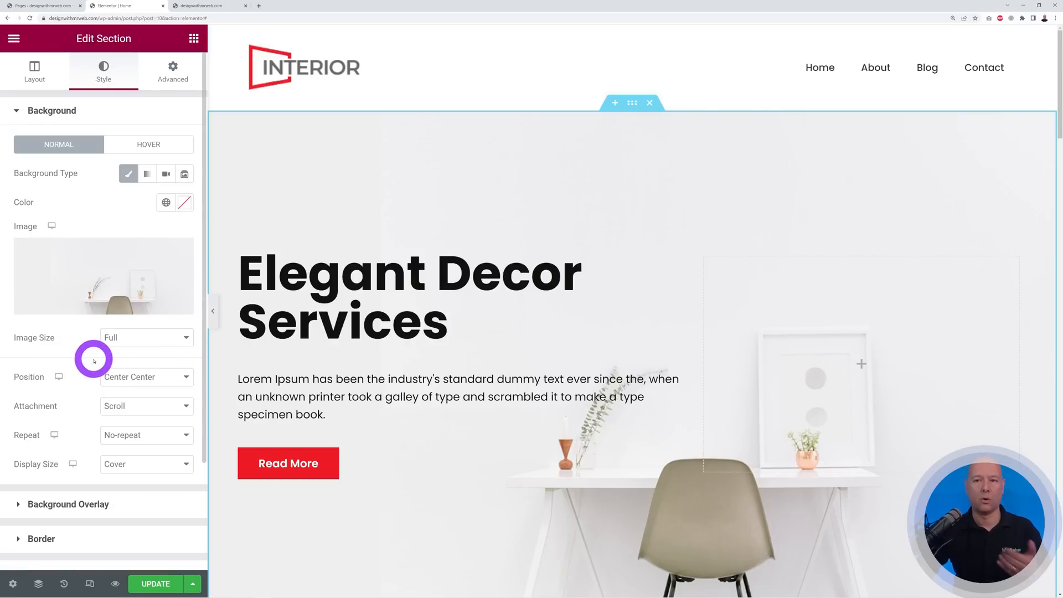
Upload the downloaded images and set the hand-sketching-with-marker photo as the hero background.
left_click(183, 247)
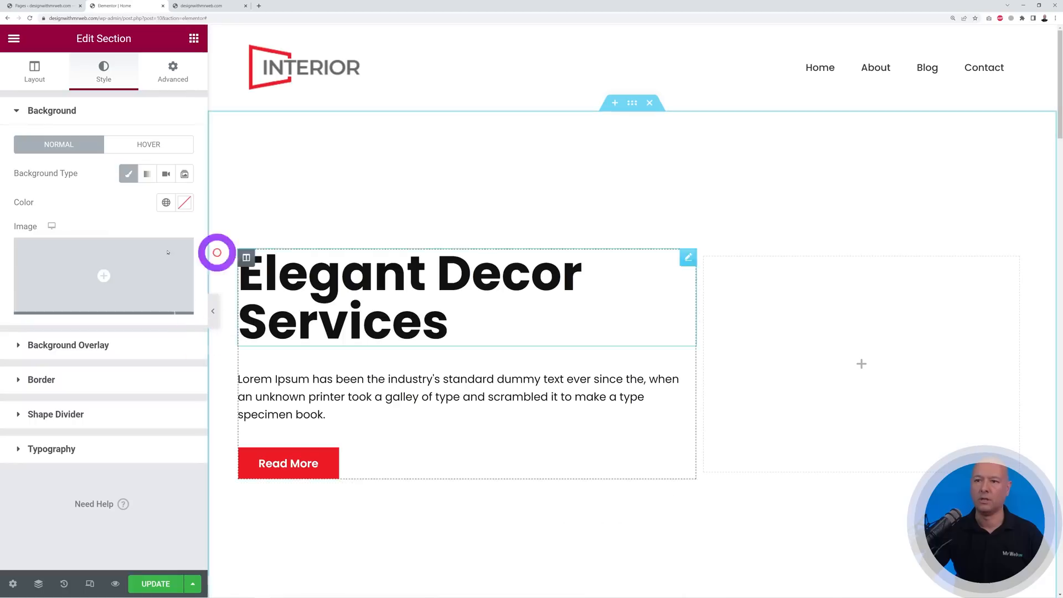
left_click(106, 281)
left_click(588, 307)
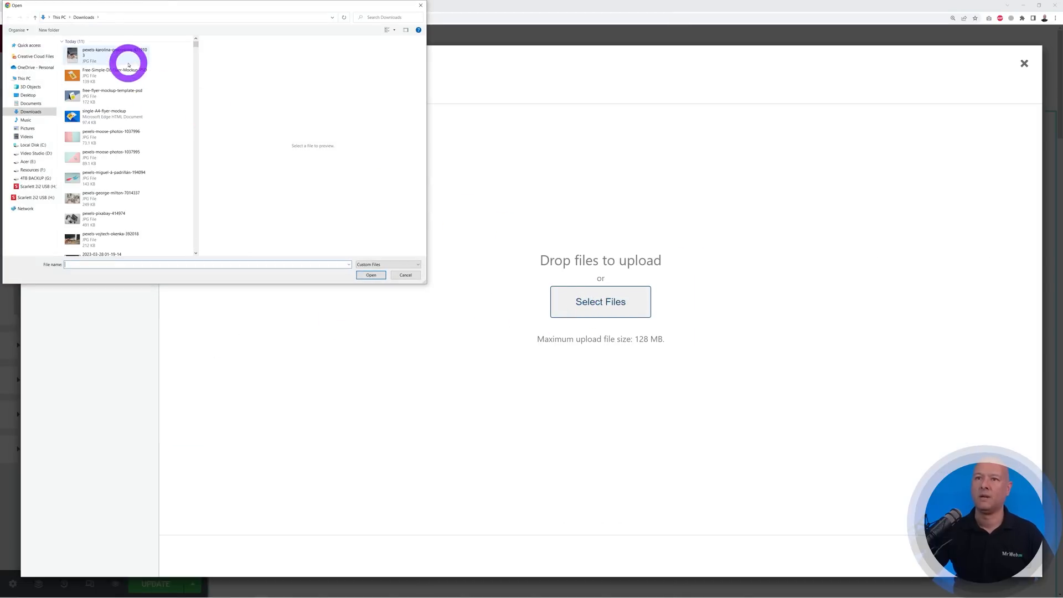
left_click(125, 57)
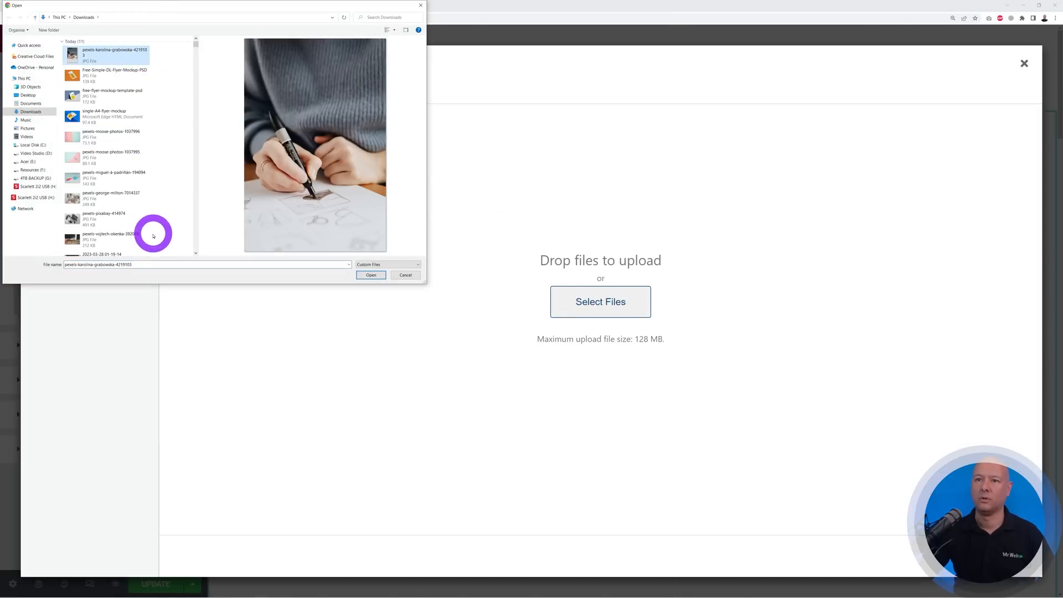
scroll(162, 229, "down", 1)
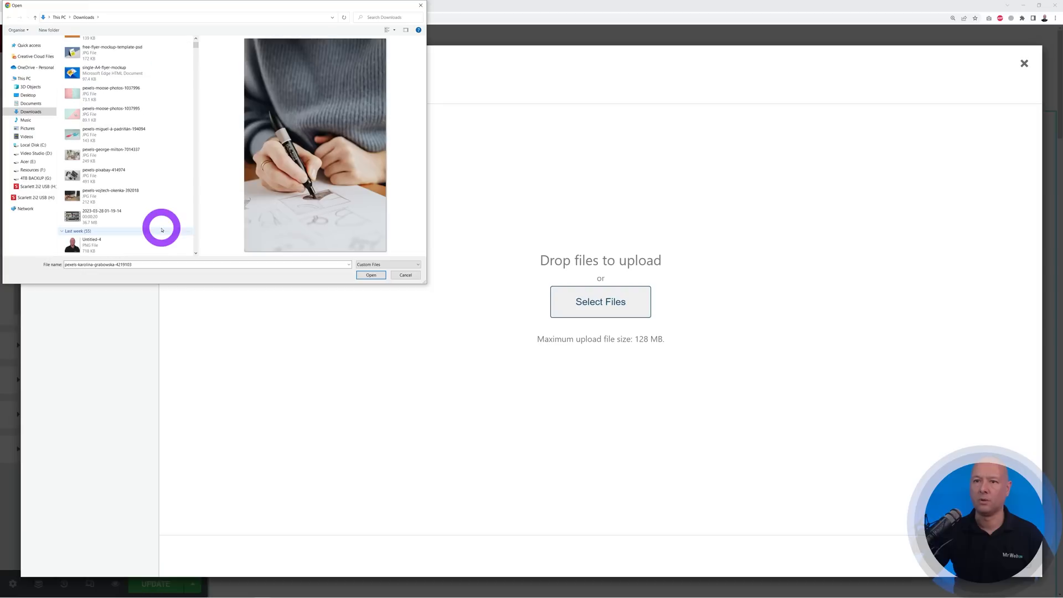
left_click(138, 192, "shift")
left_click(384, 273)
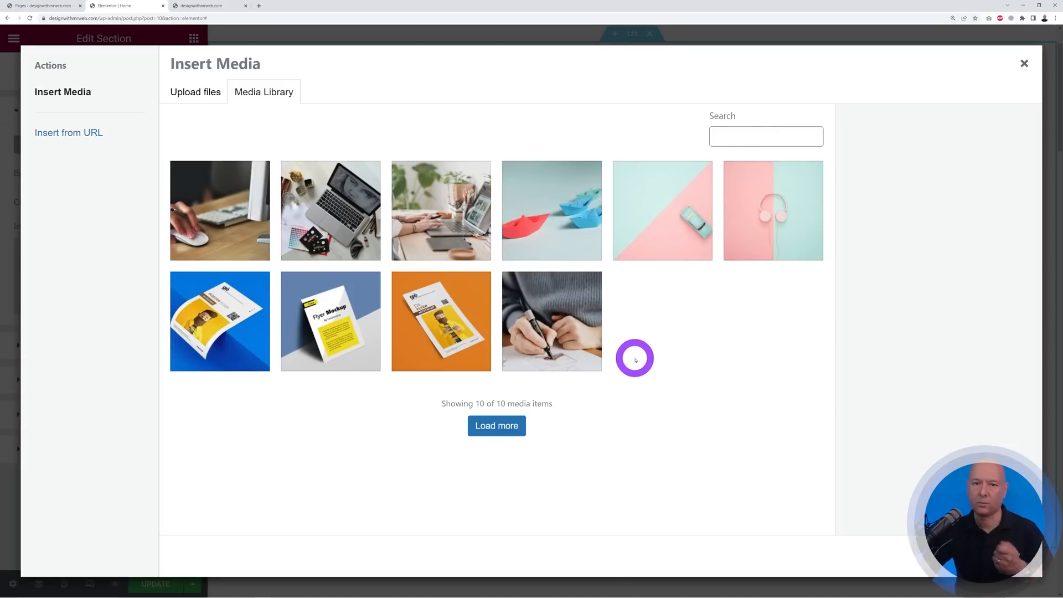
left_click(573, 355)
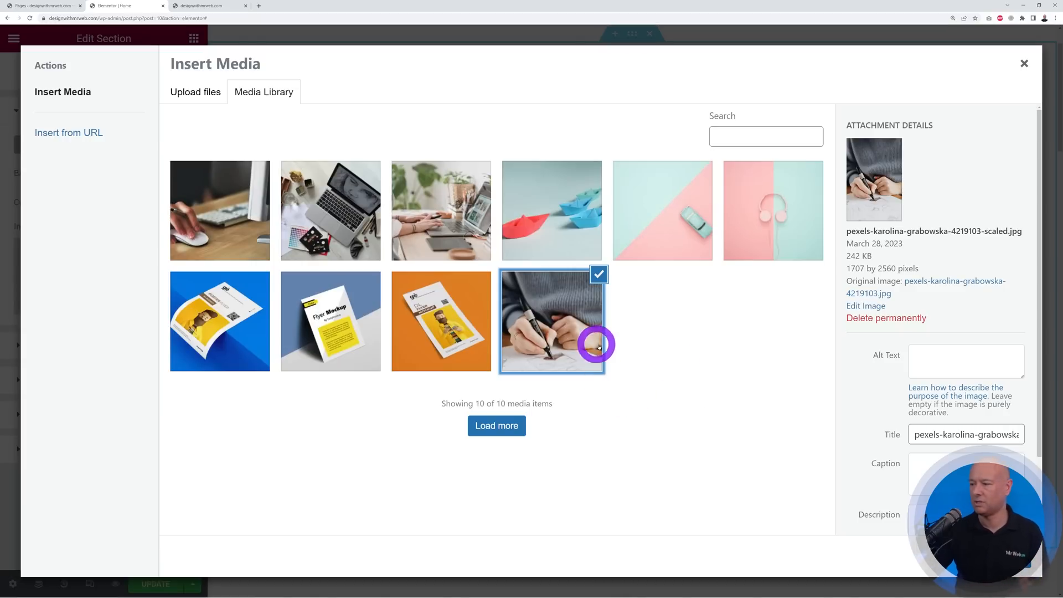
left_click(999, 556)
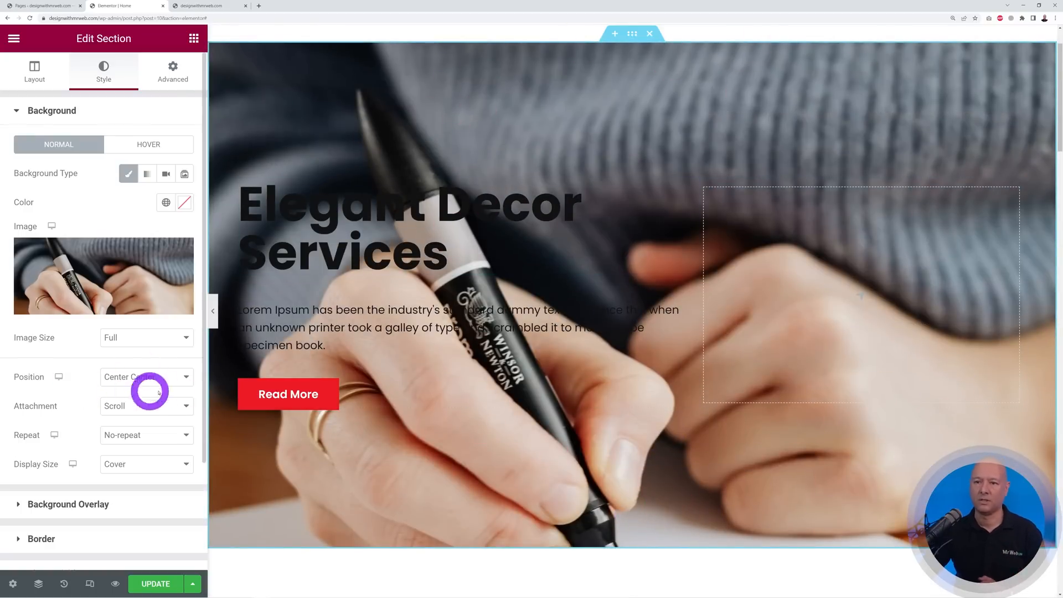
Set the hero background position to Bottom Center.
left_click(184, 377)
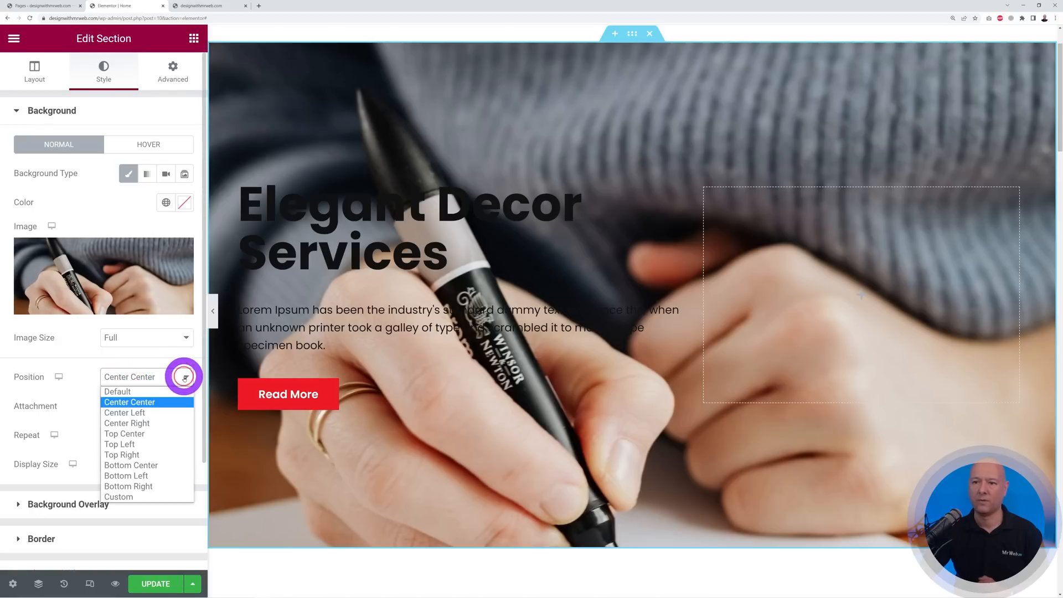
left_click(178, 466)
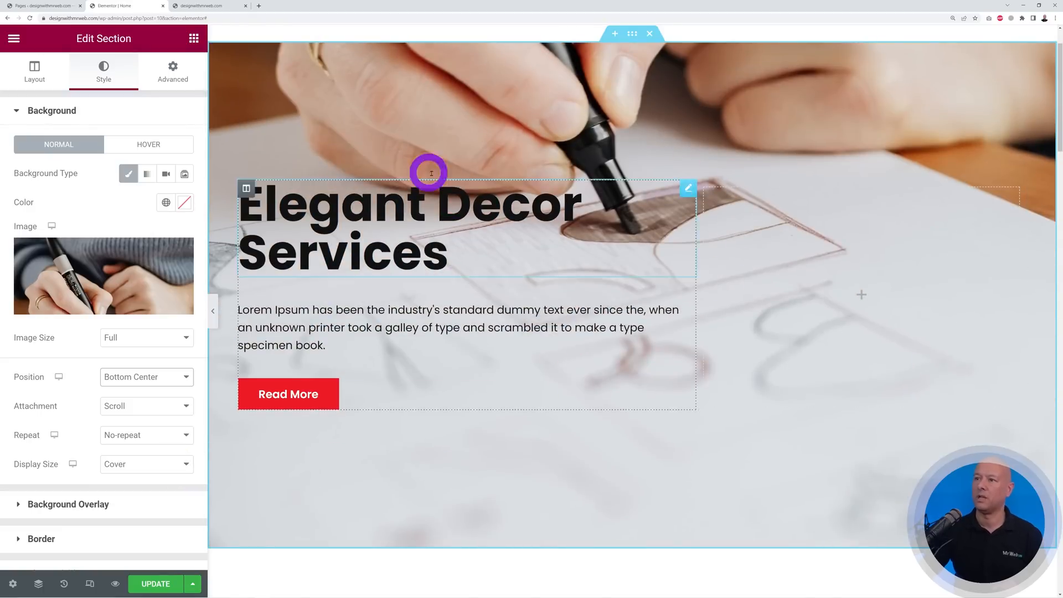
scroll(703, 234, "up", 1)
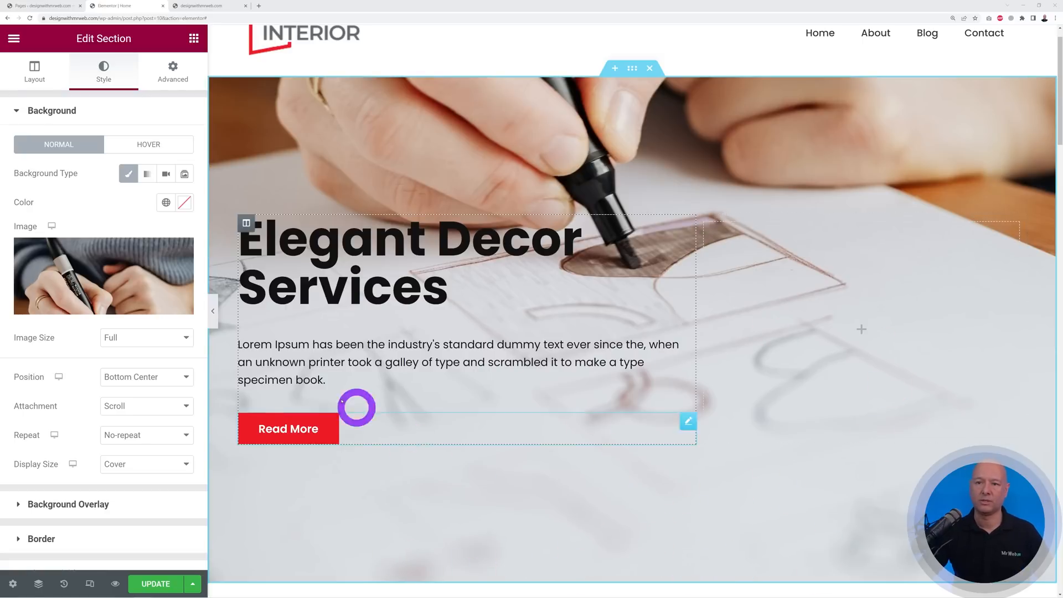
Switch the background position to Custom with X 0 px and Y -792 px.
left_click(185, 377)
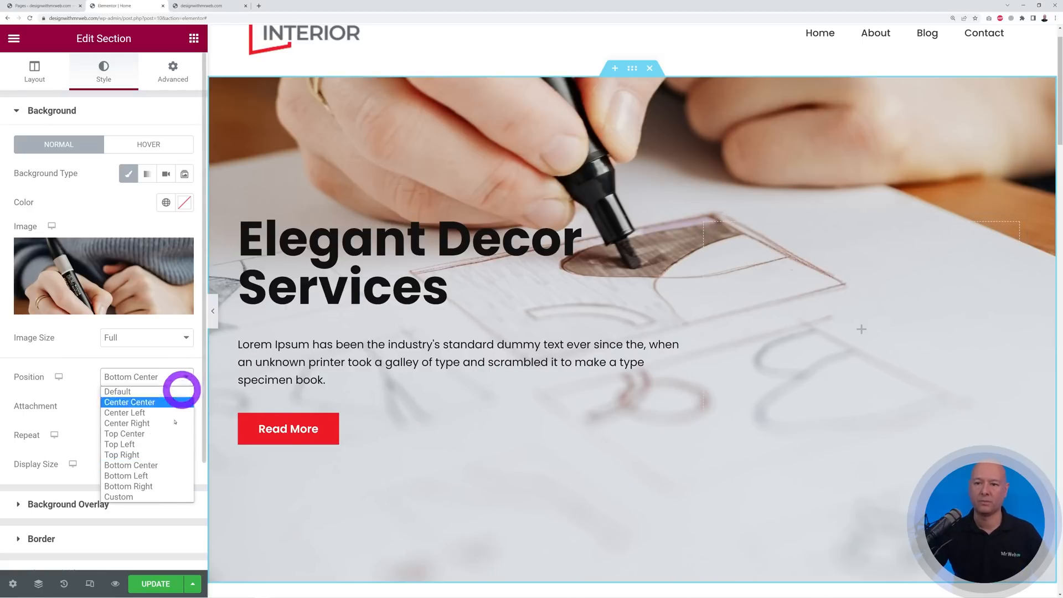
left_click(150, 496)
left_click_drag(90, 431, 80, 424)
left_click_drag(173, 424, 158, 426)
type("0")
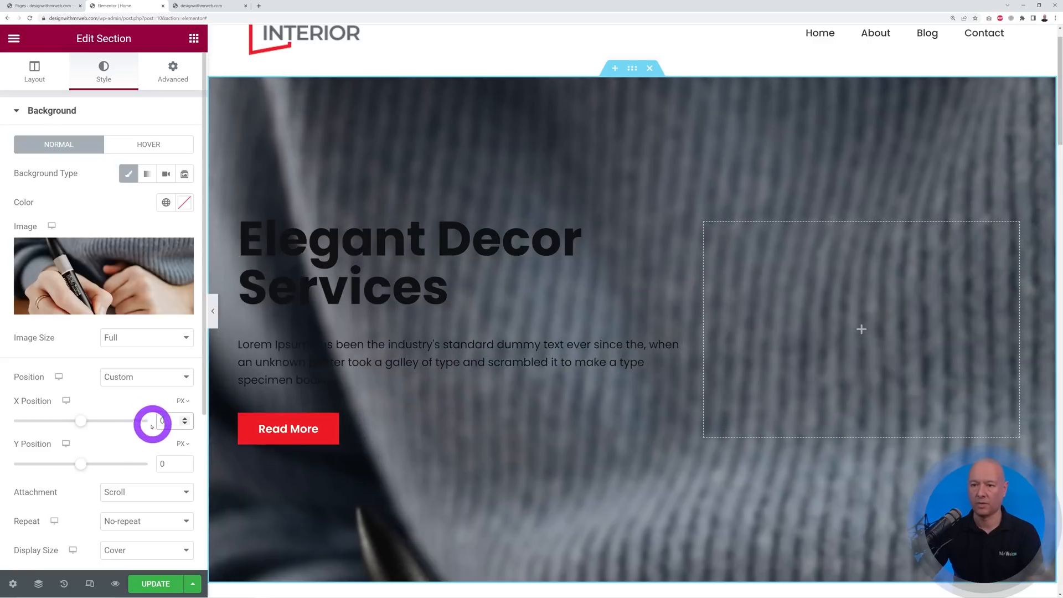
left_click_drag(80, 464, 5, 468)
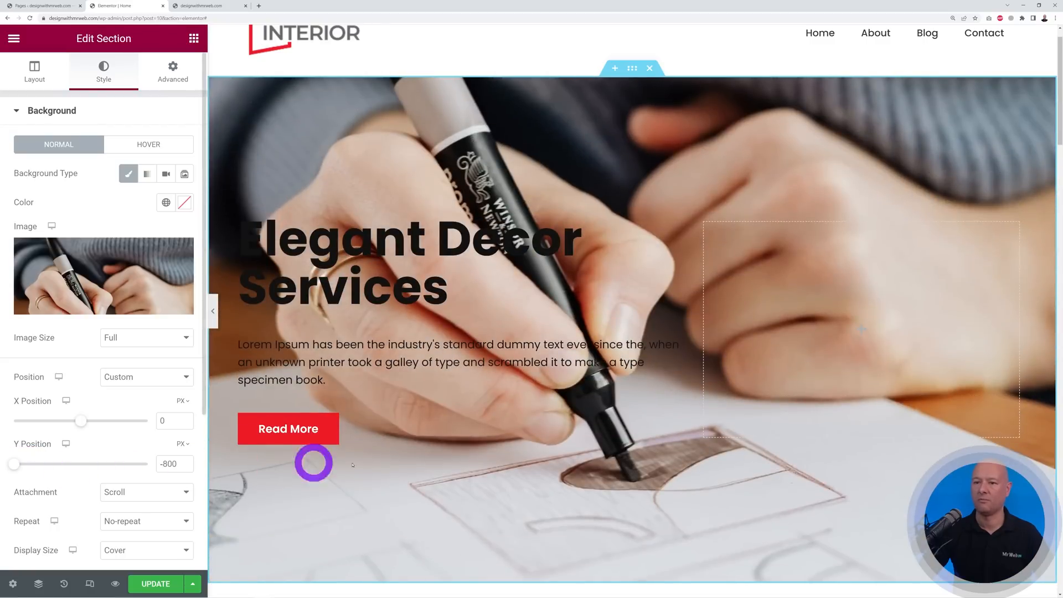
scroll(425, 453, "down", 1)
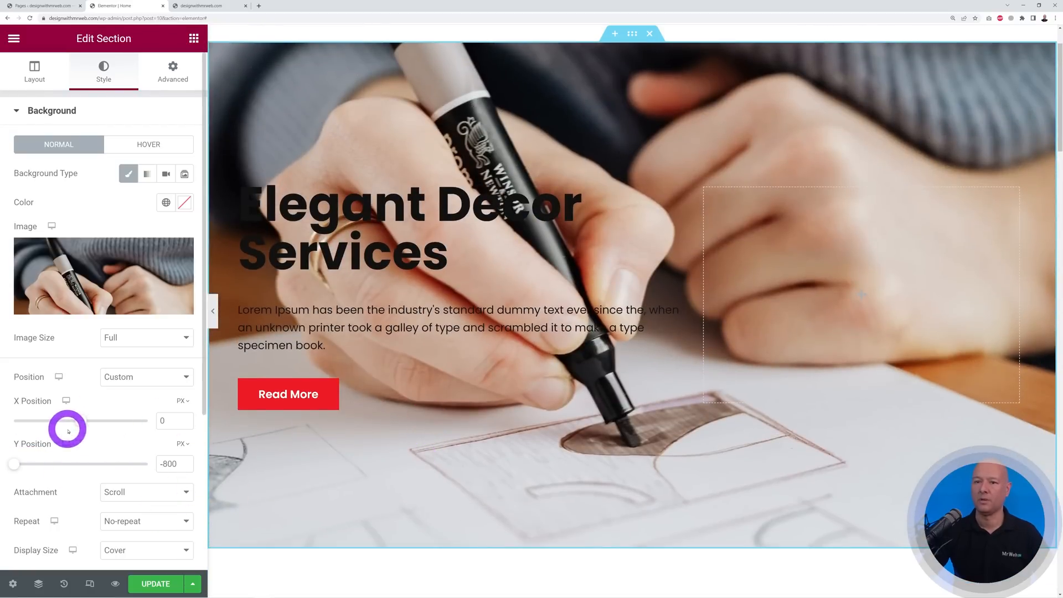
left_click_drag(17, 464, 17, 467)
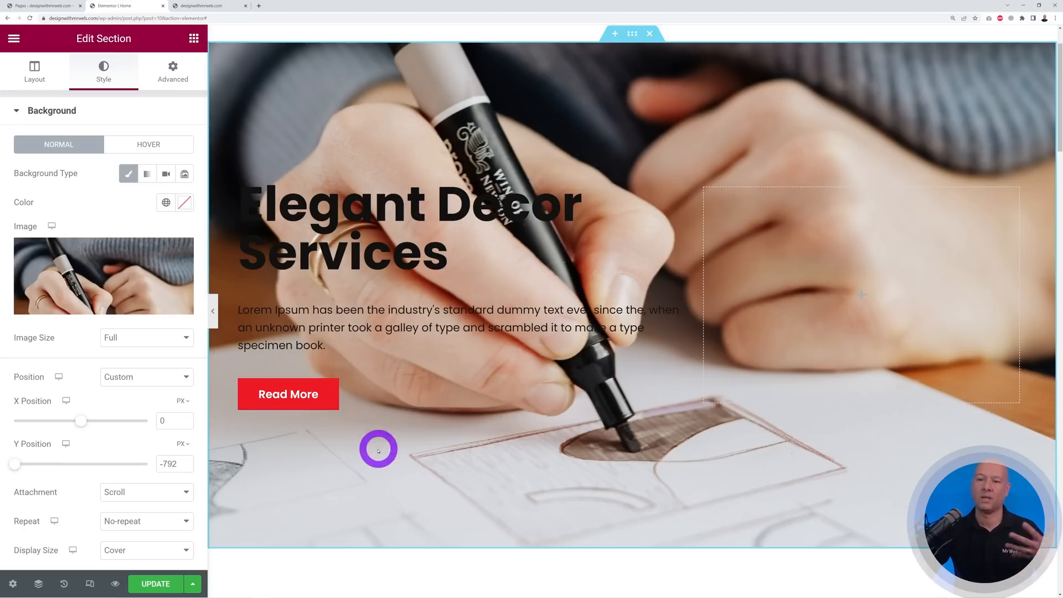
scroll(111, 466, "down", 3)
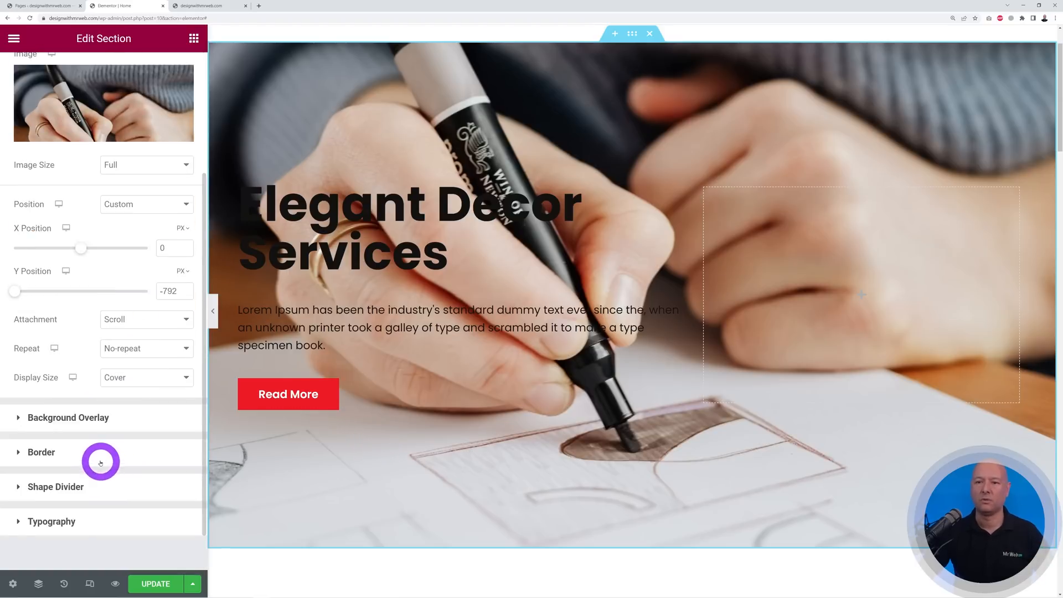
Add a Classic vivid-blue background overlay to the hero and set its opacity to 0.61.
left_click(19, 418)
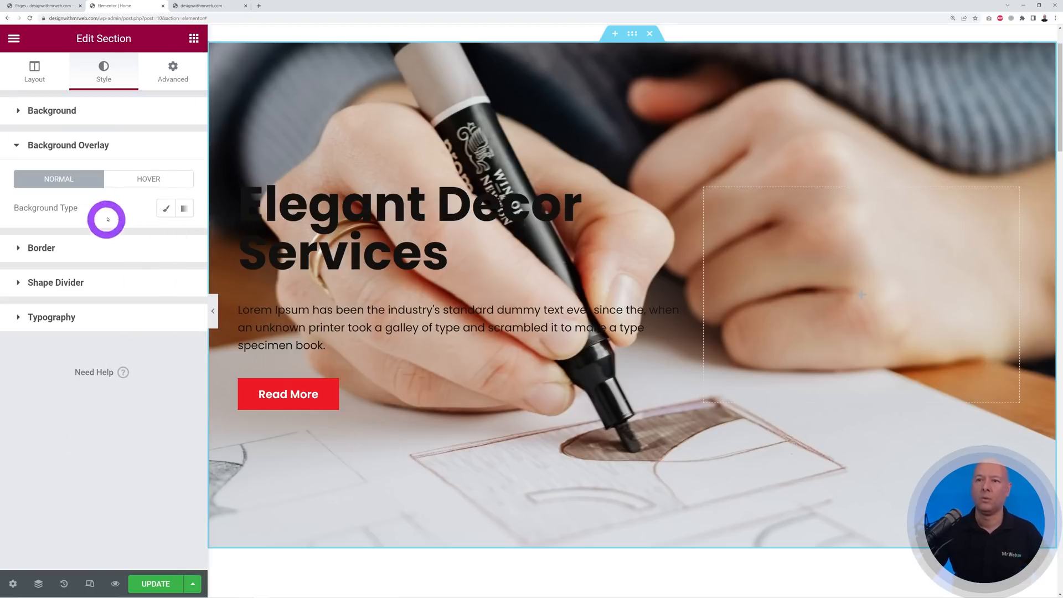
left_click(166, 208)
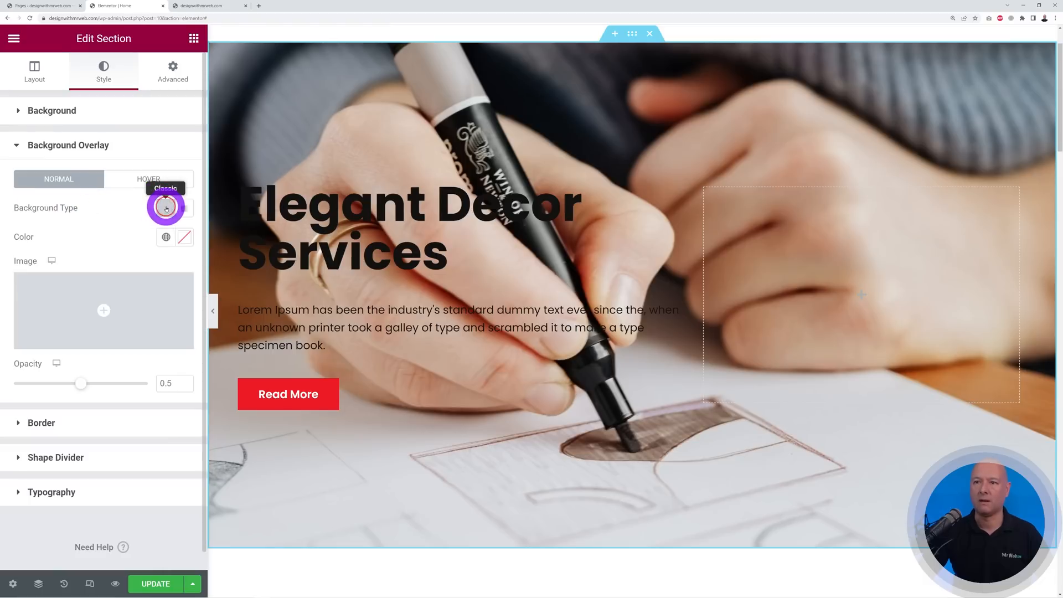
left_click(186, 239)
left_click_drag(99, 325, 5, 286)
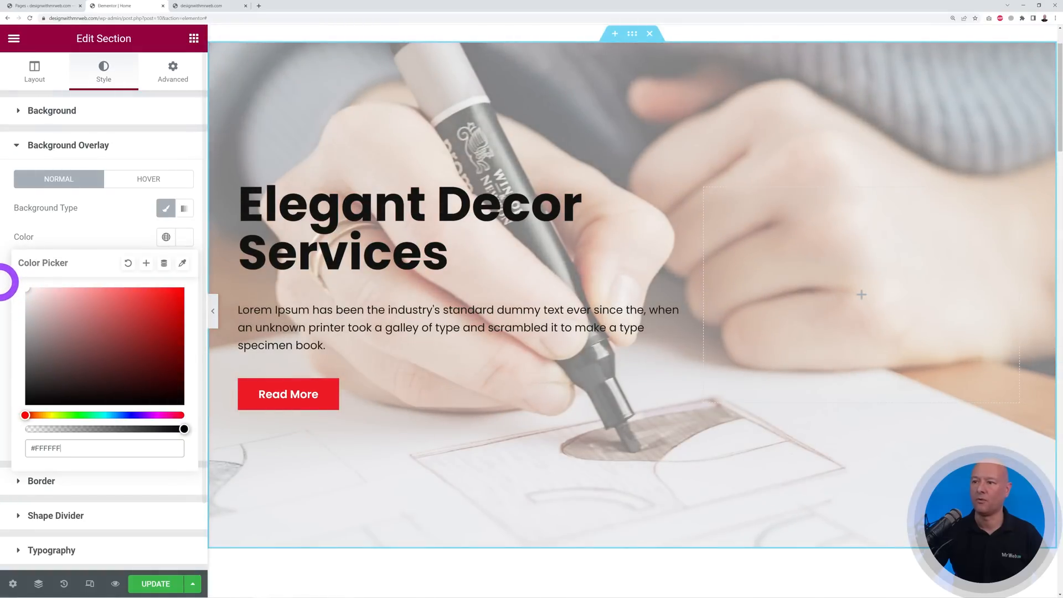
left_click_drag(89, 337, 1, 424)
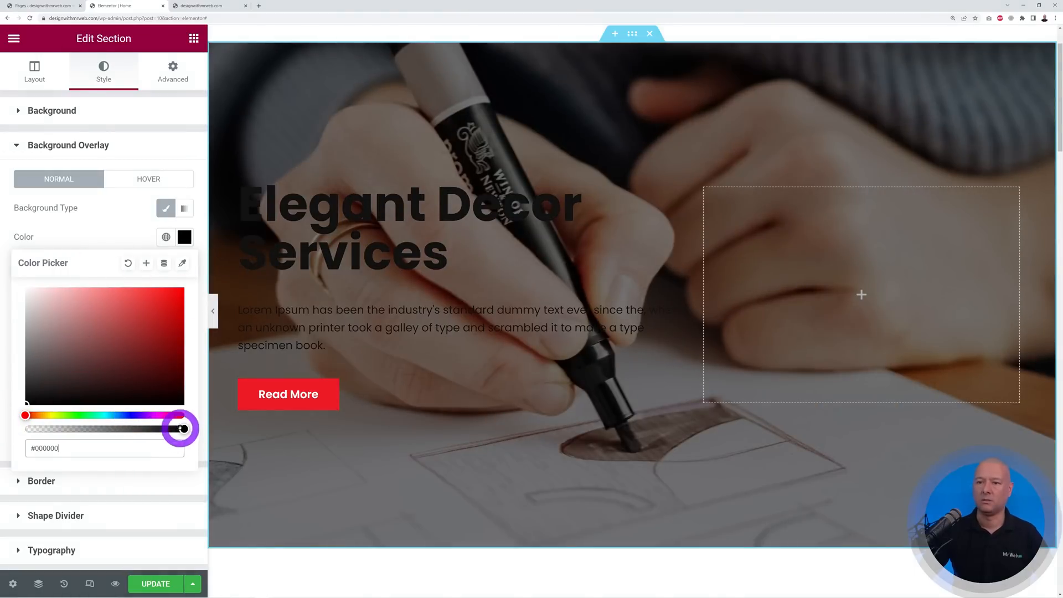
left_click_drag(62, 414, 82, 415)
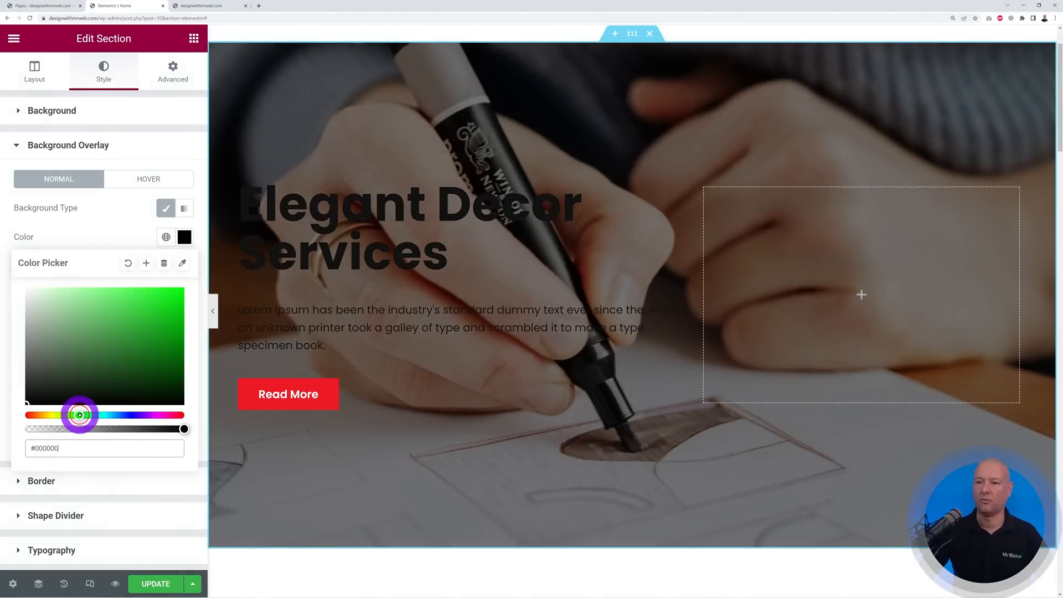
left_click_drag(111, 360, 154, 313)
left_click_drag(138, 414, 121, 415)
left_click_drag(138, 347, 182, 303)
left_click(126, 231)
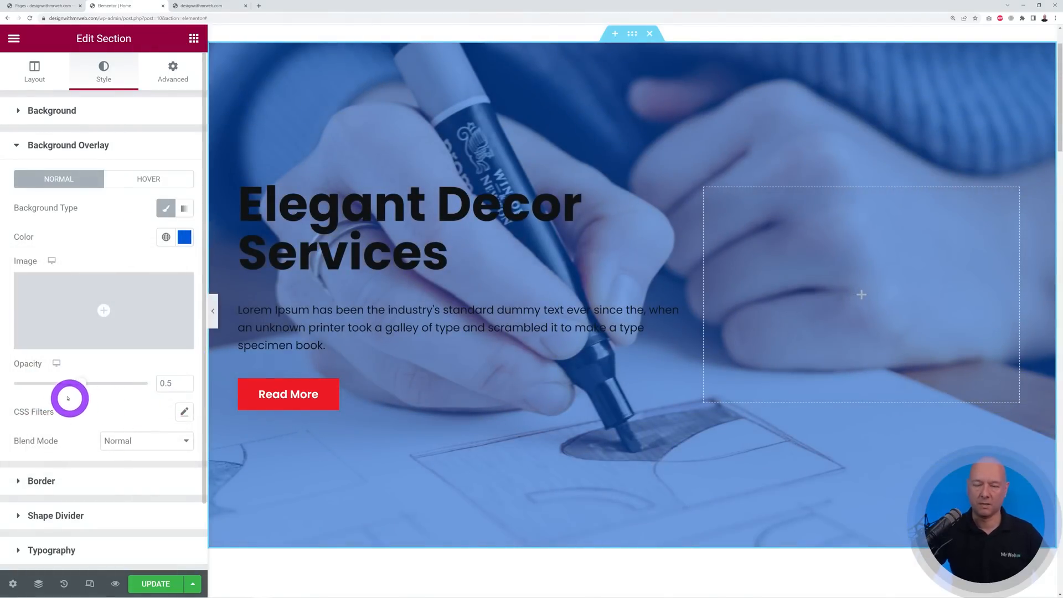
mouse_move(79, 383)
left_mouse_down()
mouse_move(11, 385)
mouse_move(150, 383)
mouse_move(78, 383)
mouse_move(108, 381)
mouse_move(96, 383)
left_mouse_up()
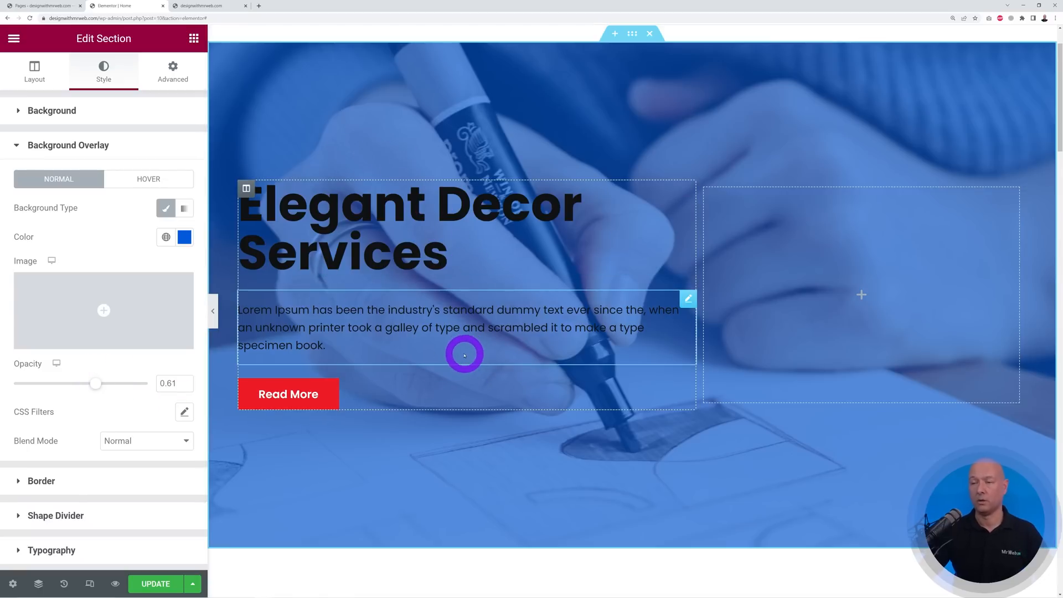
Set the 'Elegant Decor Services' heading text colour to white (#FFFFFF).
left_click(688, 191)
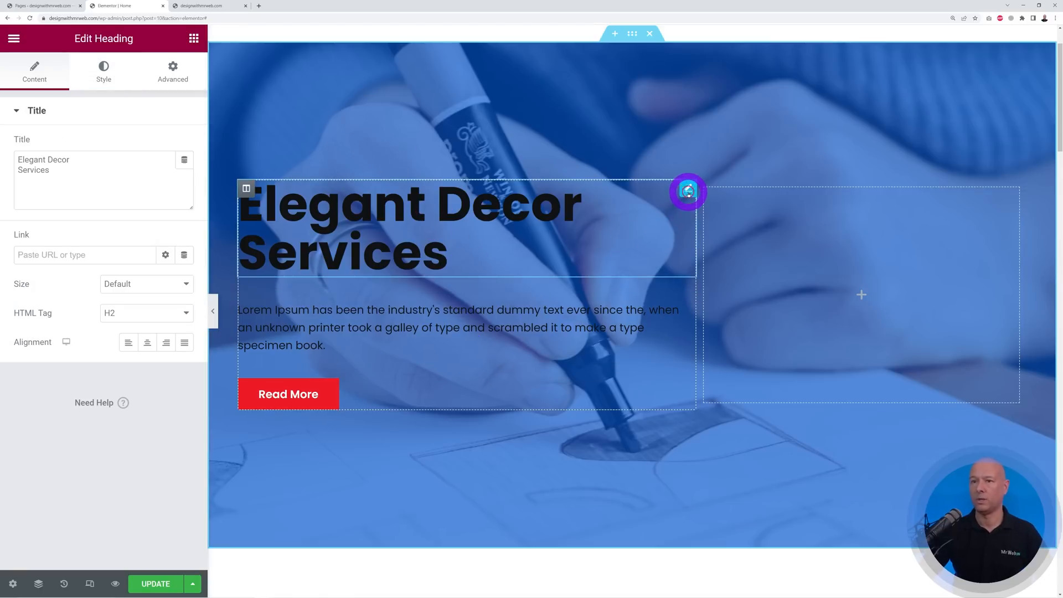
left_click(105, 74)
left_click(184, 145)
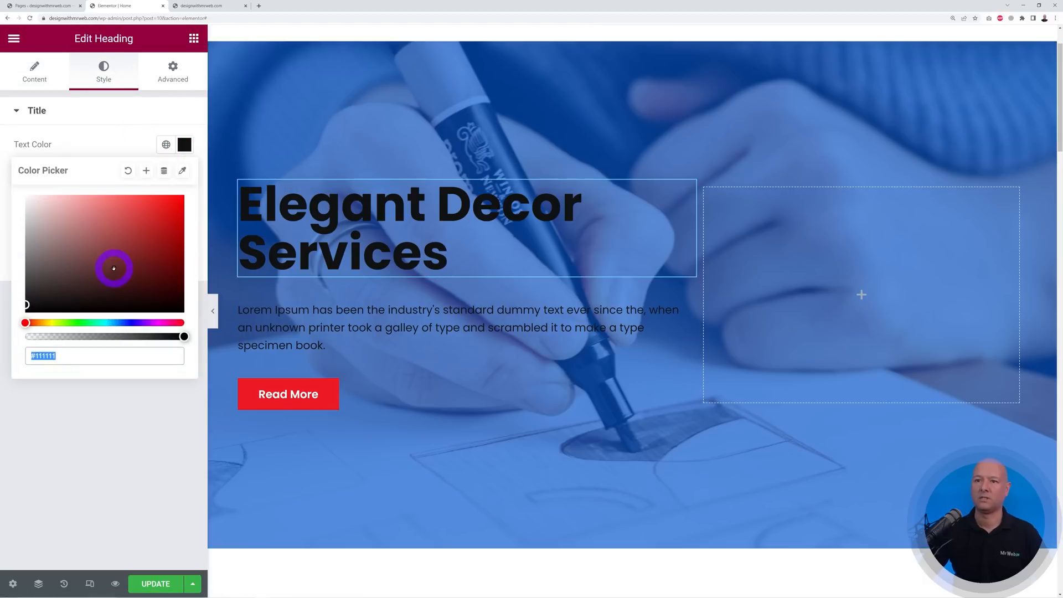
type("#FFFFFF")
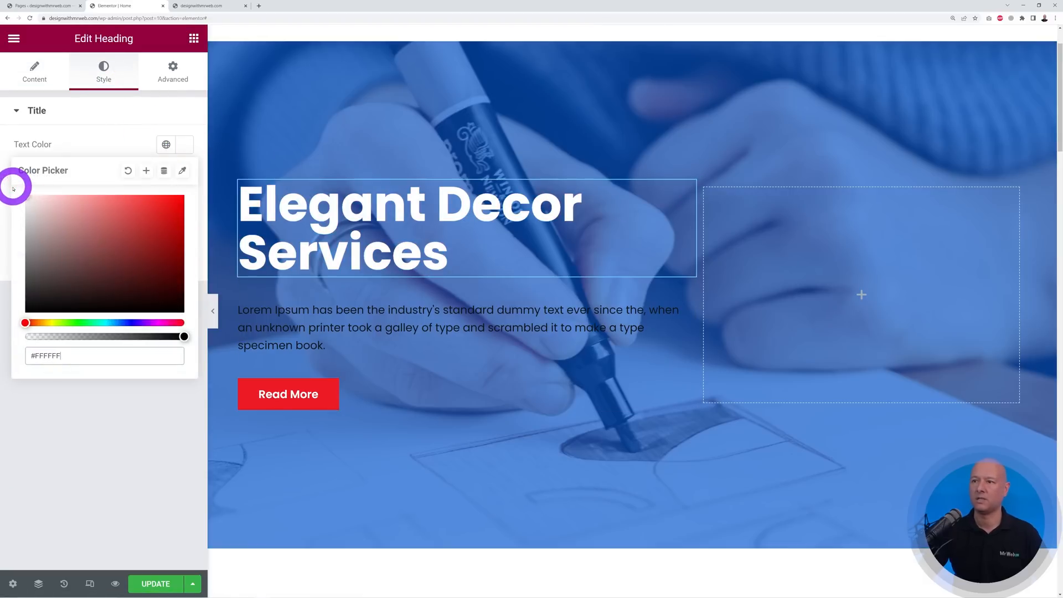
left_click(105, 140)
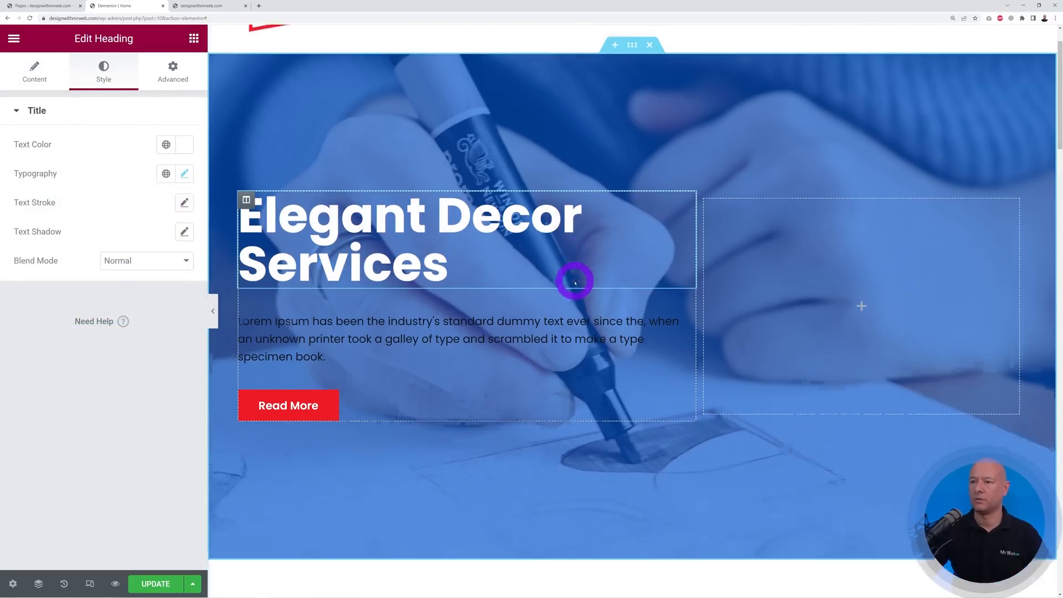
Set the hero paragraph's text colour to white.
left_click(689, 303)
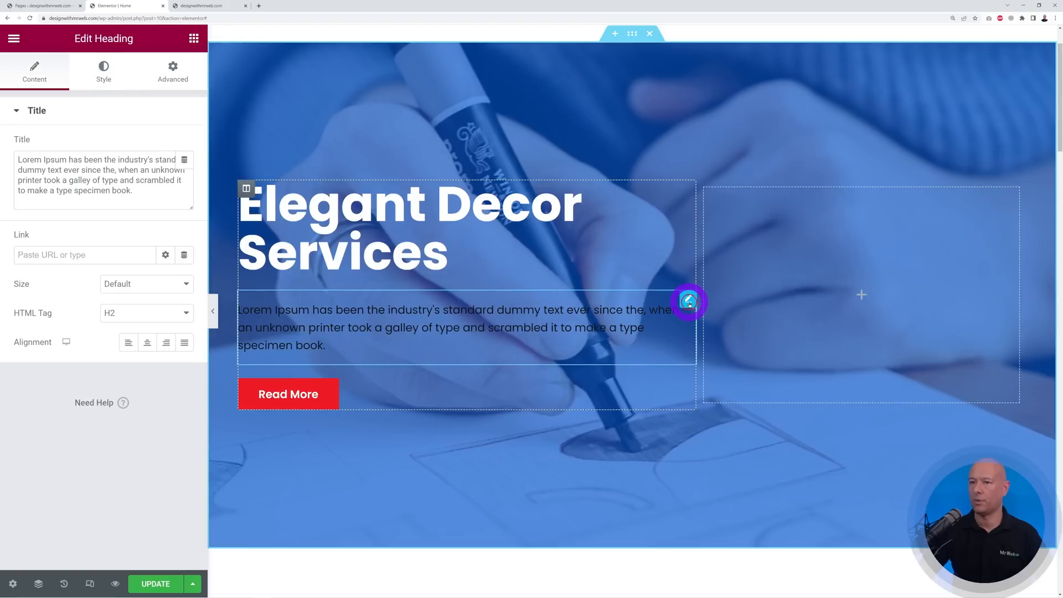
left_click(104, 75)
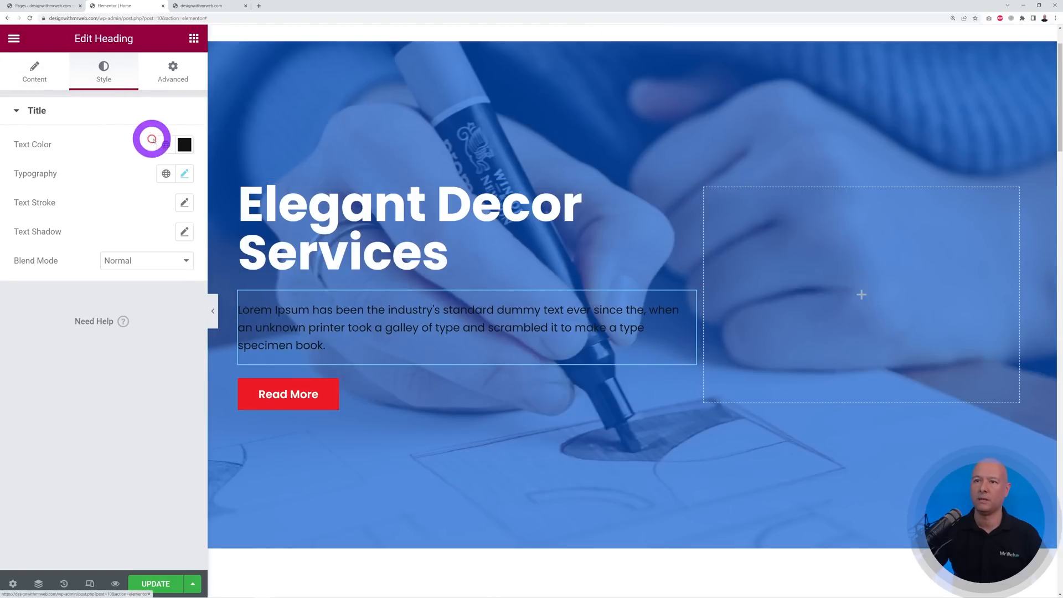
left_click(183, 146)
left_click_drag(107, 218, 9, 194)
left_click(98, 403)
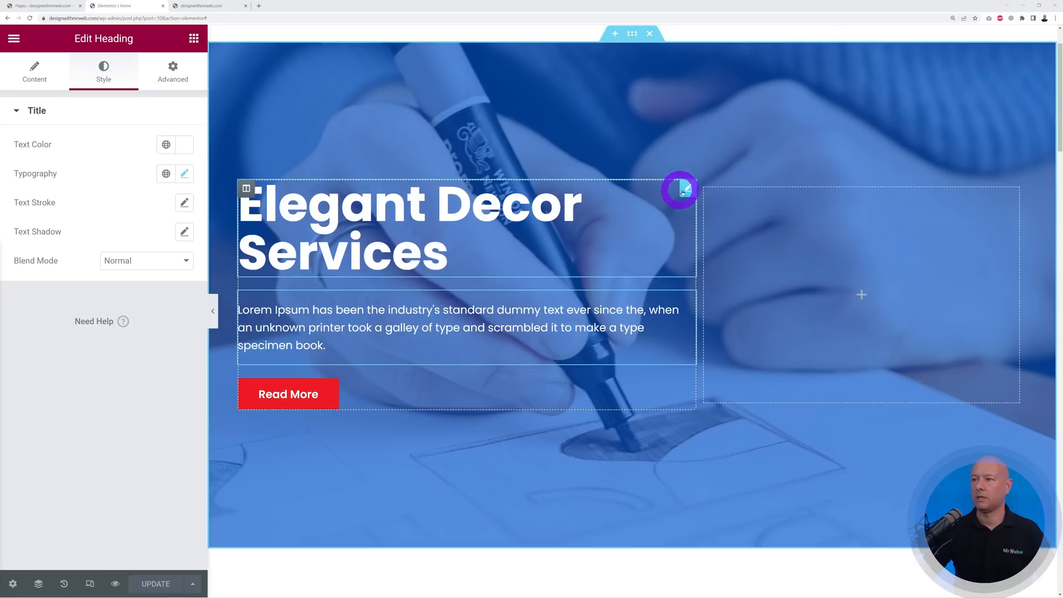
Change the hero heading title to 'Graphic Design Services', removing the pasted ', Dublin.'.
left_click(686, 190)
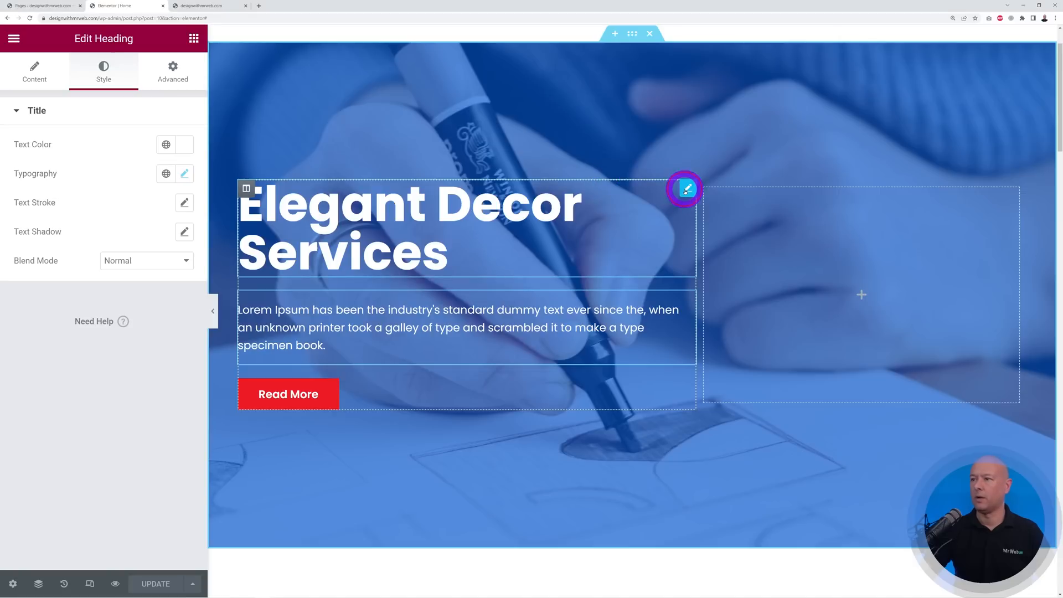
left_click(686, 190)
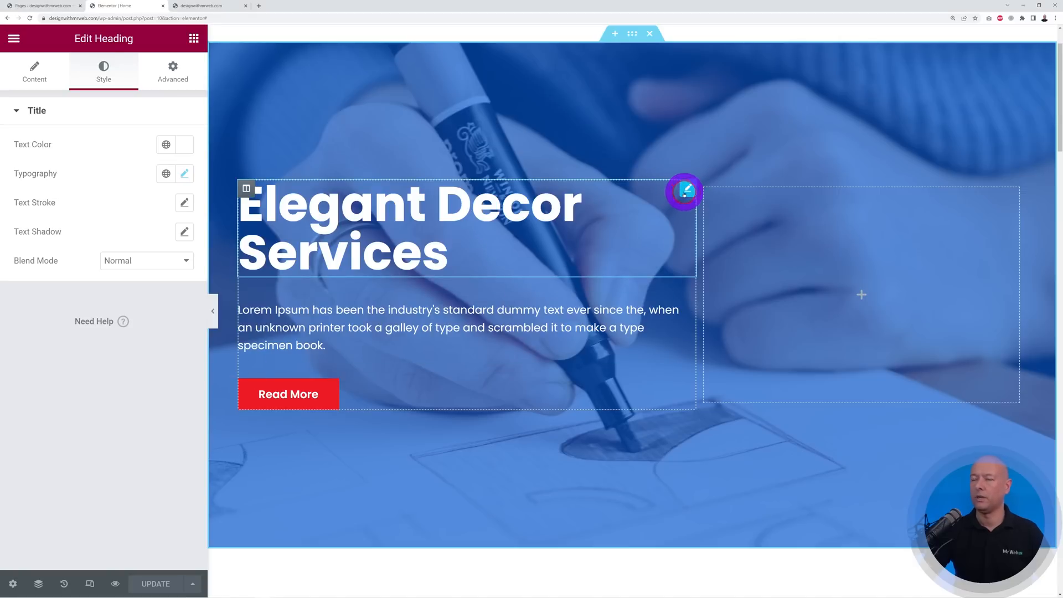
left_click(39, 81)
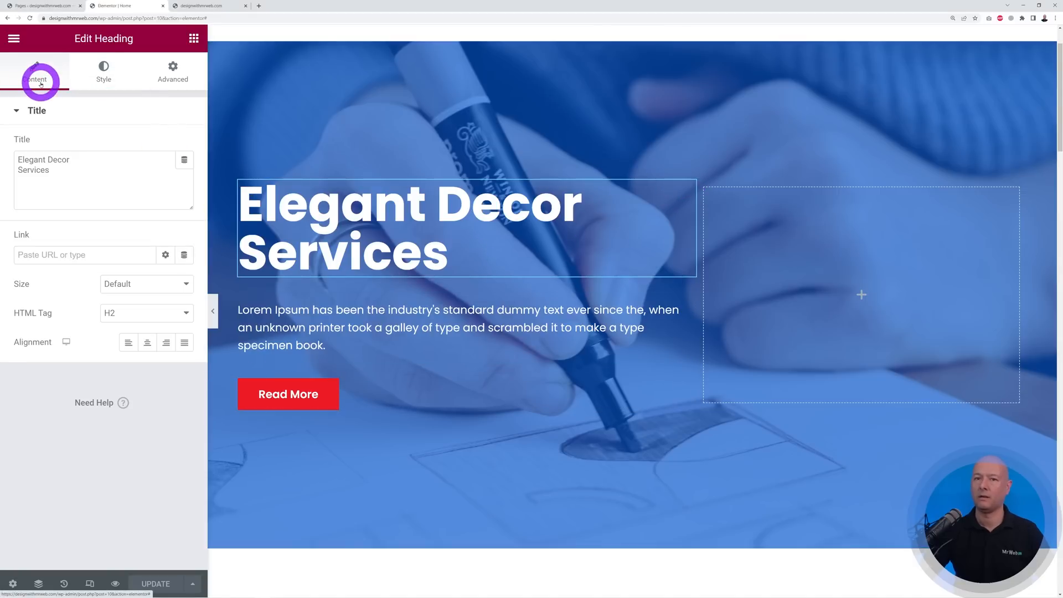
left_click_drag(67, 178, 17, 158)
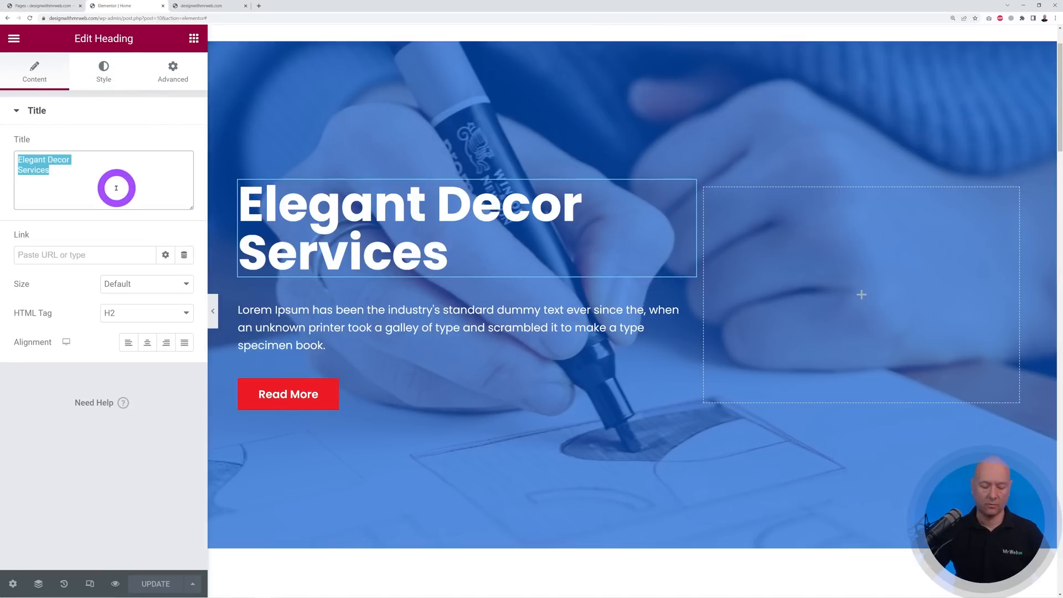
type("Graphic Design Services, Dublin.")
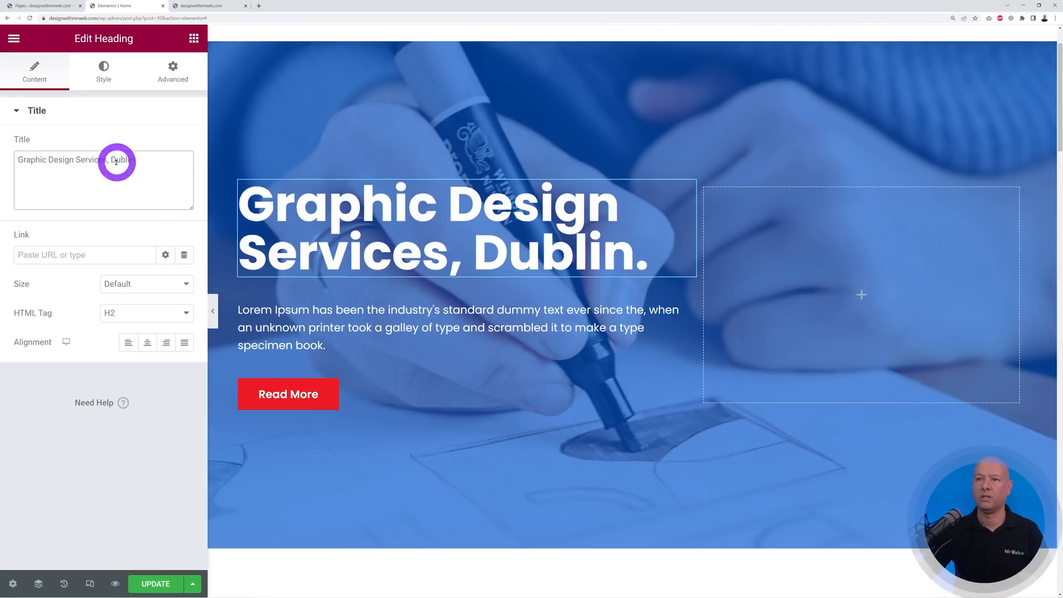
left_click_drag(106, 161, 145, 161)
key("BackSpace")
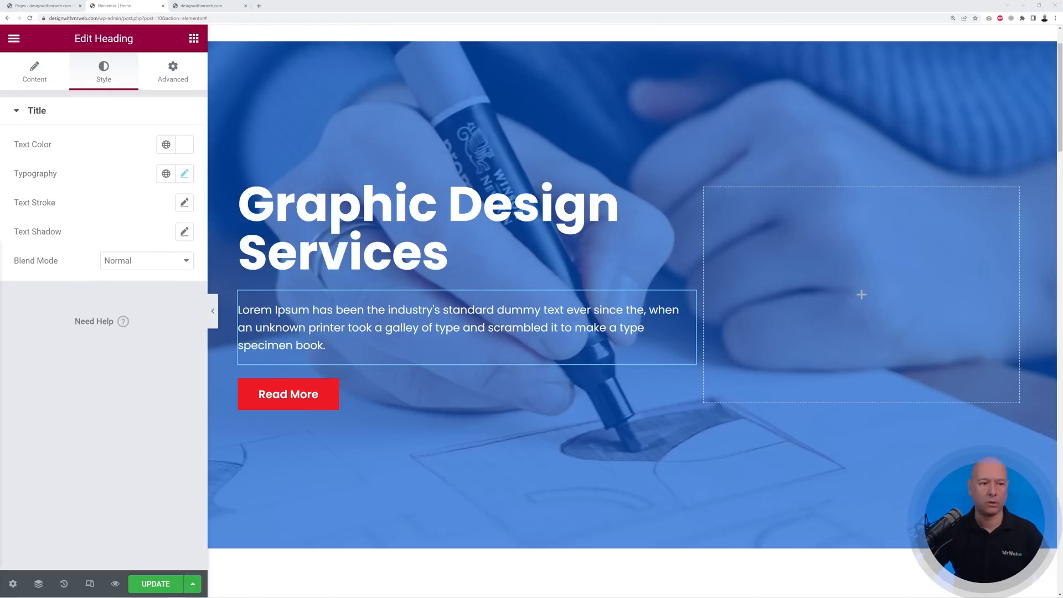
Replace the lorem ipsum paragraph with the 'Elevate Your Brand with Innovative Designs…' pitch.
left_click(35, 78)
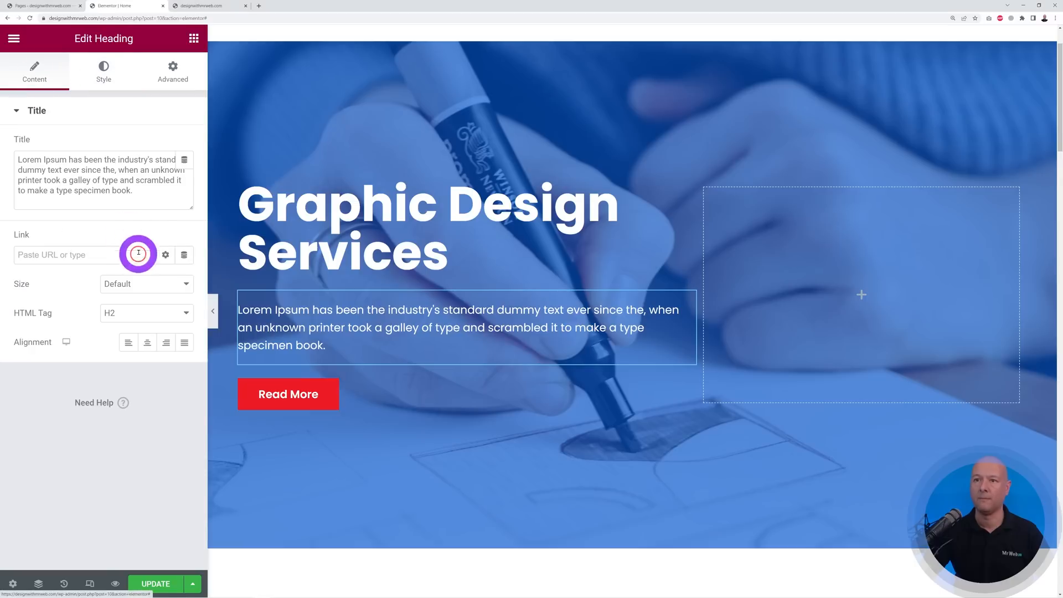
left_click_drag(152, 193, 7, 157)
type("Elevate Your Brand with Innovative Designs and Expertise Tailored Specifically to You. Are you looking to stand out in a crowded market? Then you'll love our Dublin-based graphic design company...")
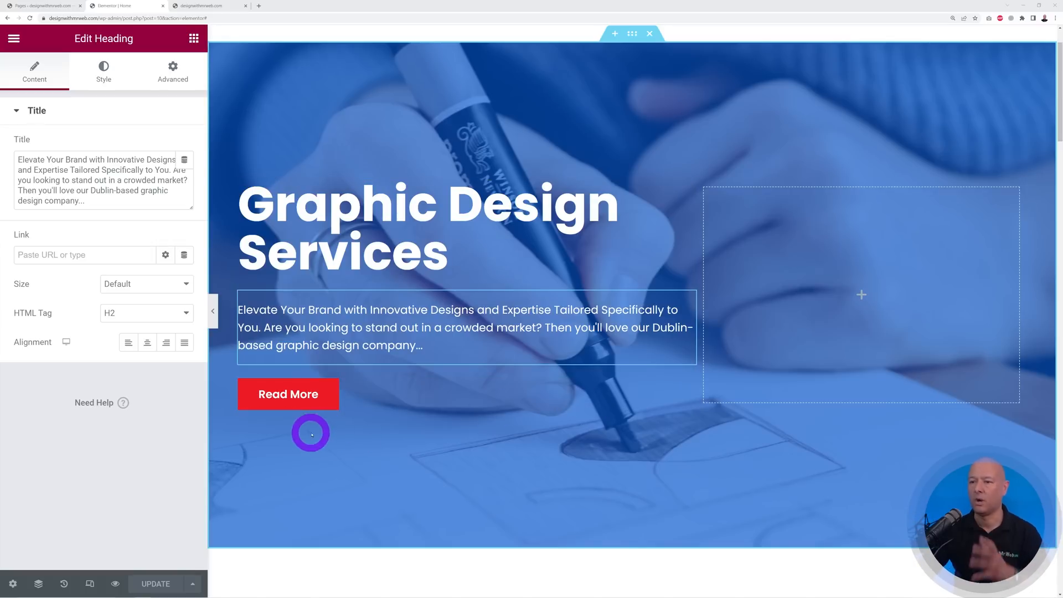
left_click(681, 391)
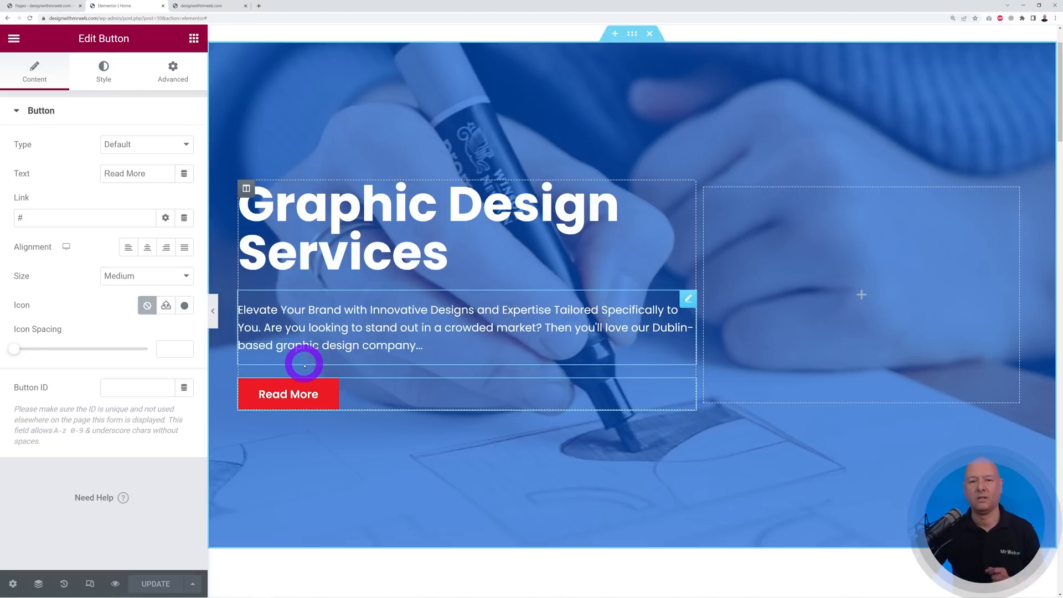
Replace the button label 'Read More' with 'REQUEST A QUOTE'.
left_click_drag(157, 172, 103, 175)
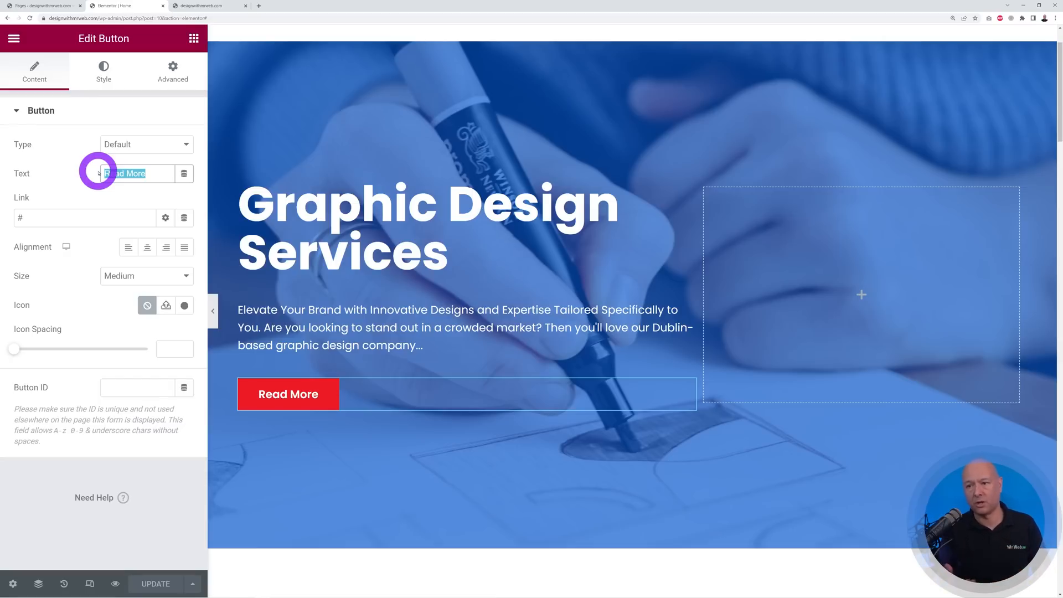
type("R")
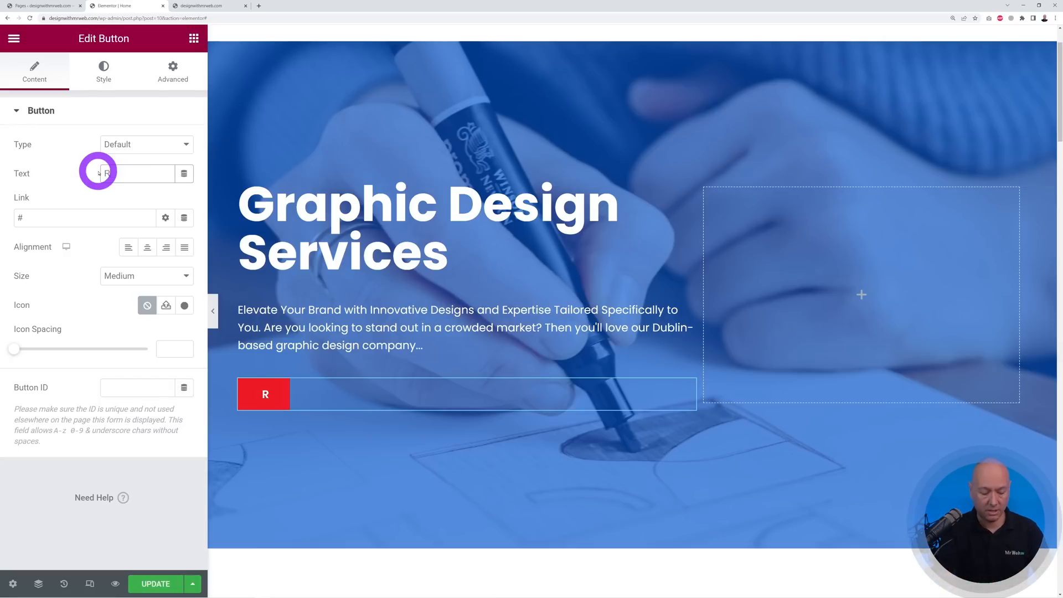
type("EQUEST A QUOTE")
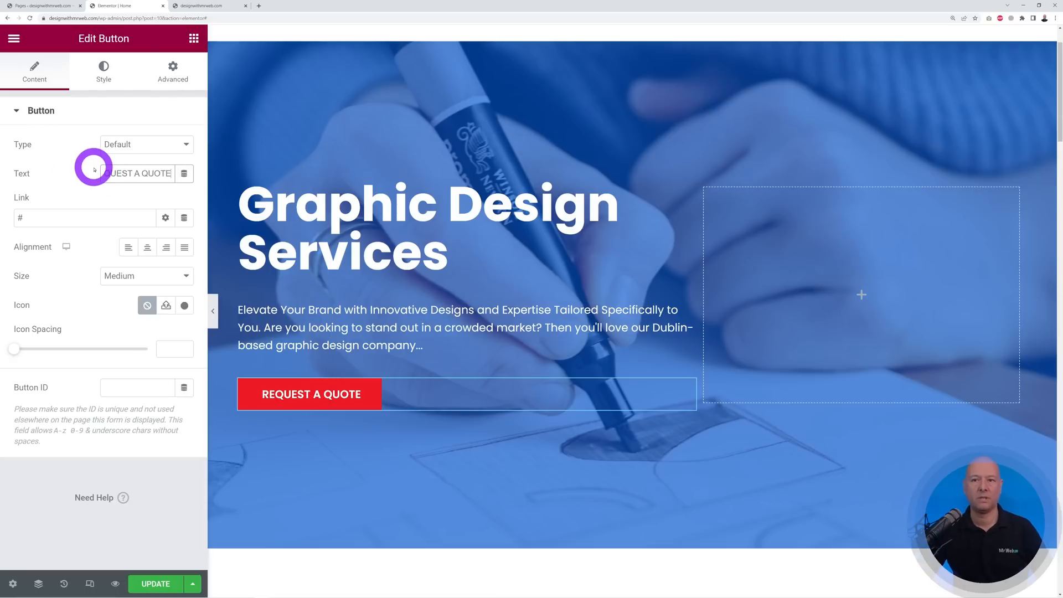
Set the button link to the live site's Contact page URL and update the page.
left_click(89, 219)
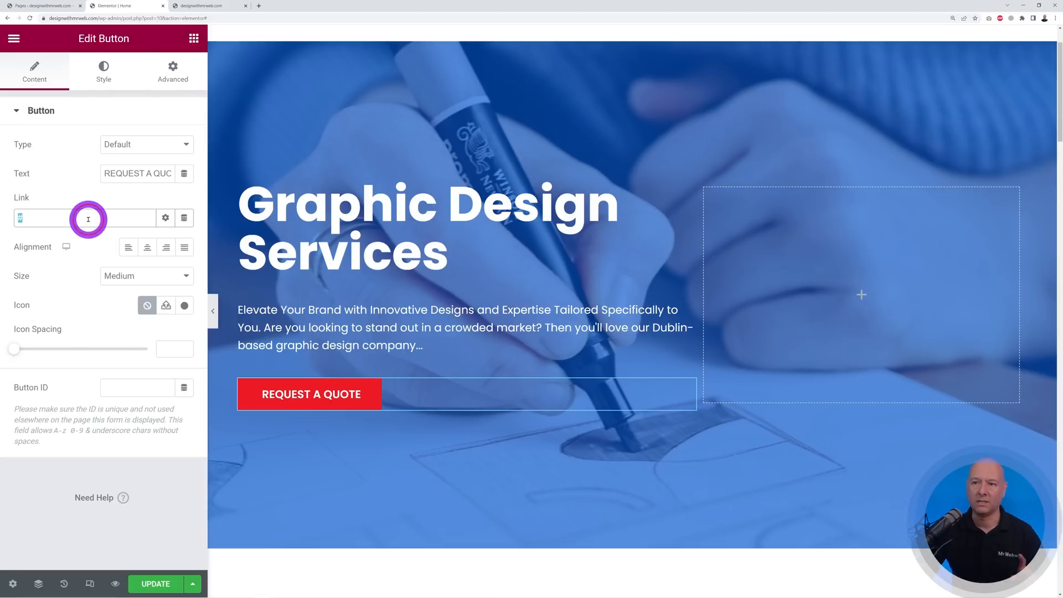
left_click(194, 8)
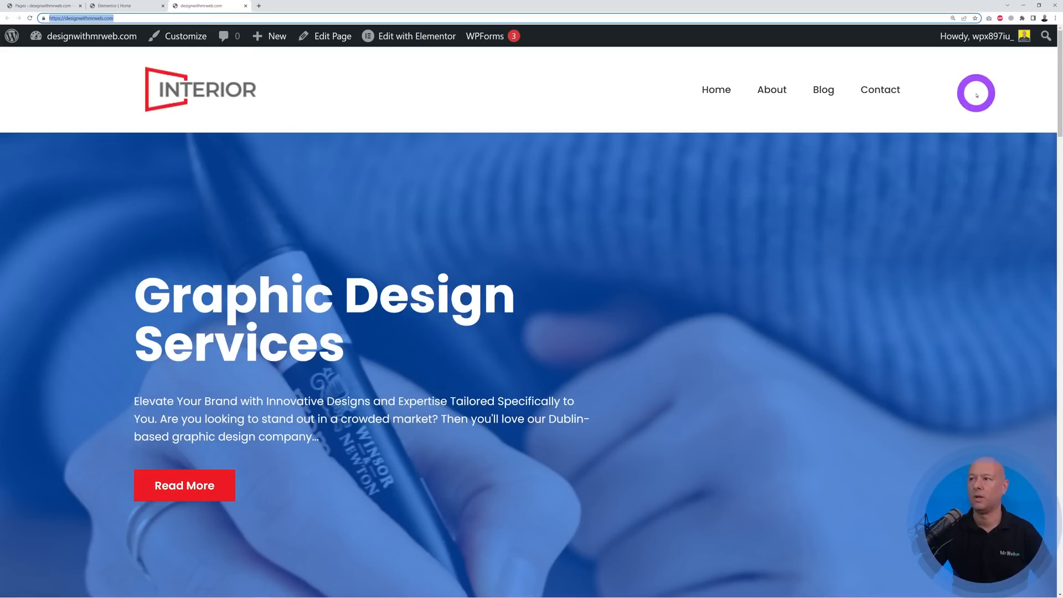
left_click(887, 90)
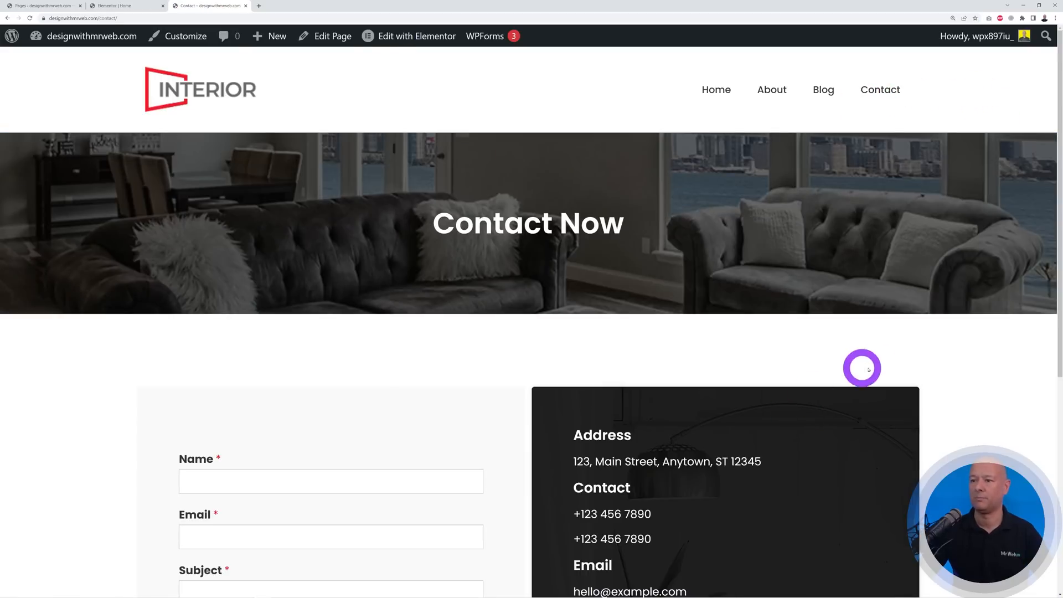
scroll(843, 373, "down", 2)
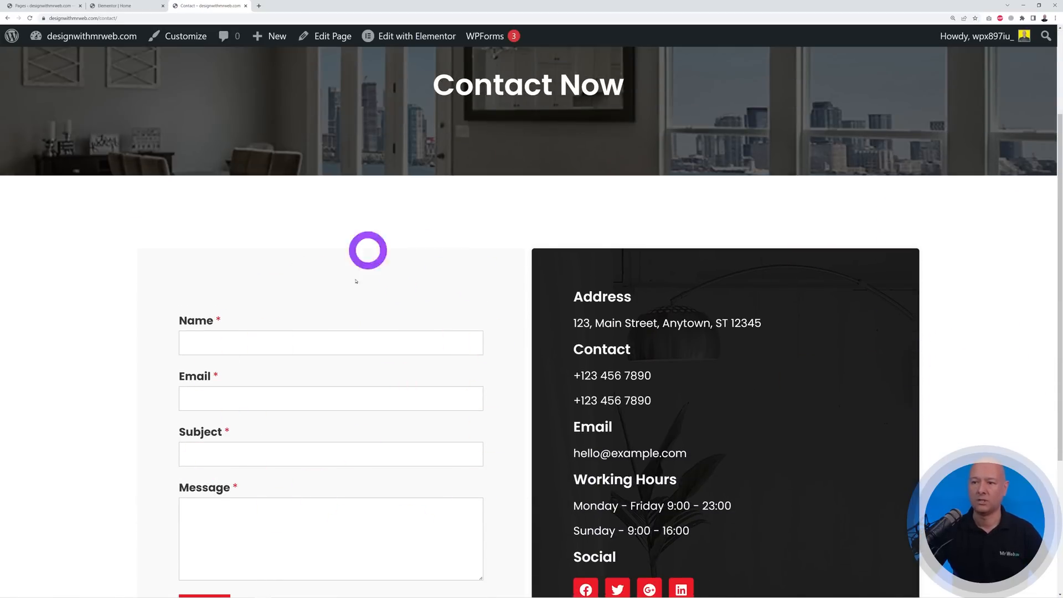
scroll(456, 384, "down", 1)
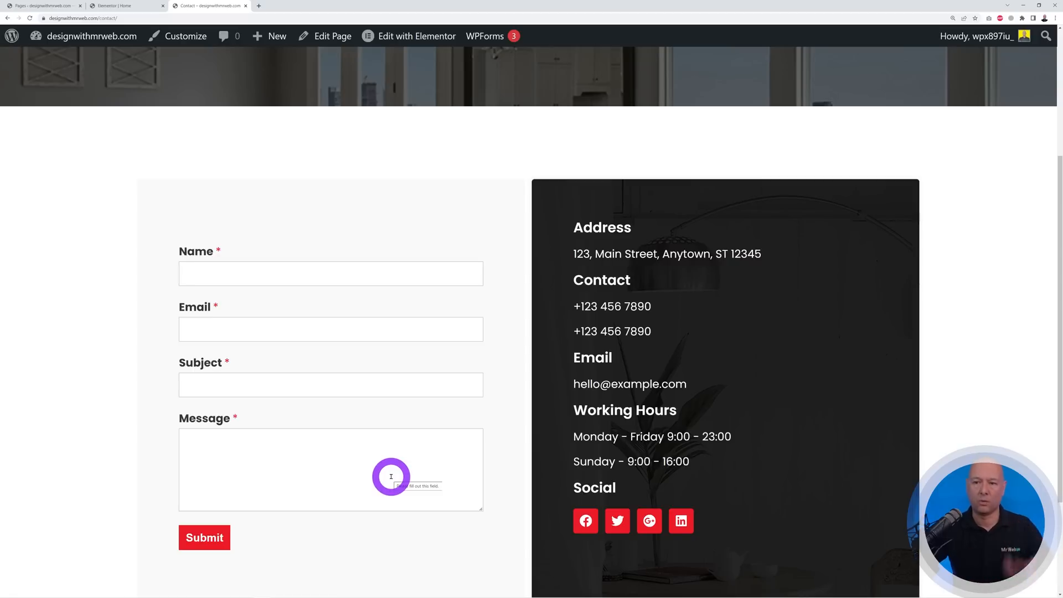
left_click(146, 17)
key("ctrl+c")
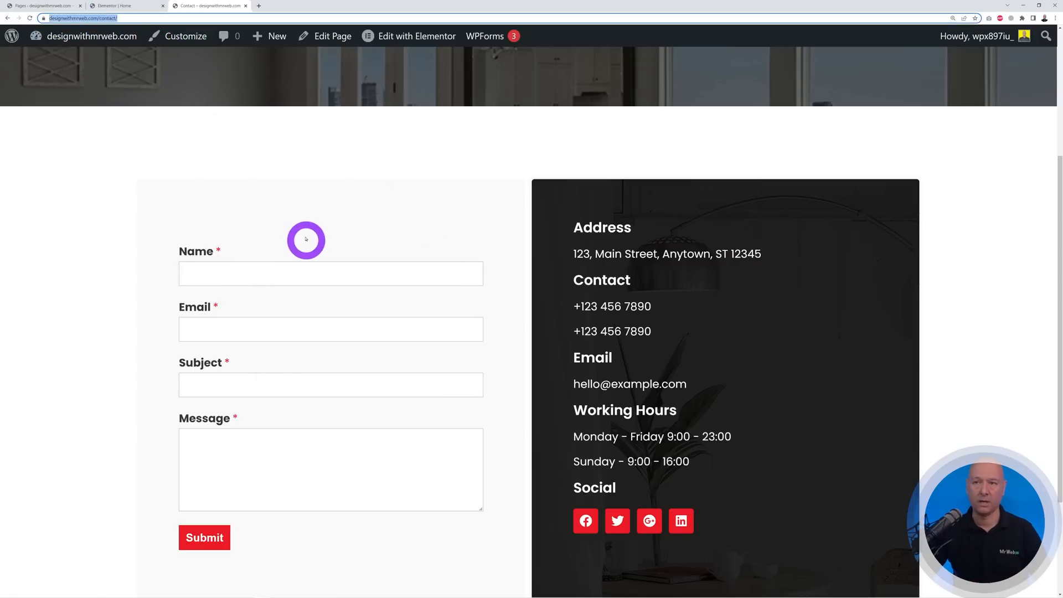
left_click(123, 6)
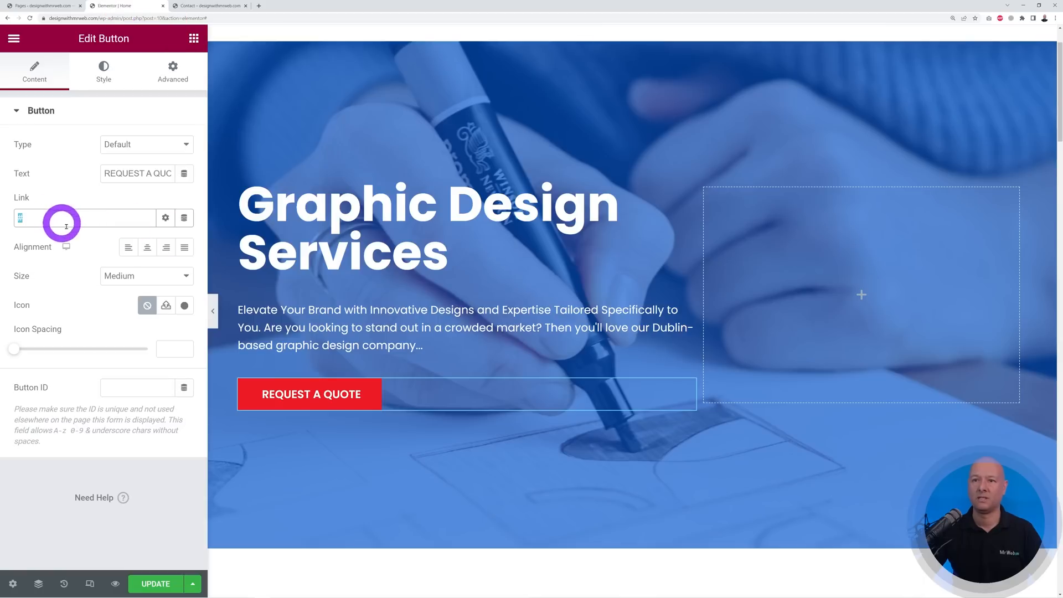
key("ctrl+v")
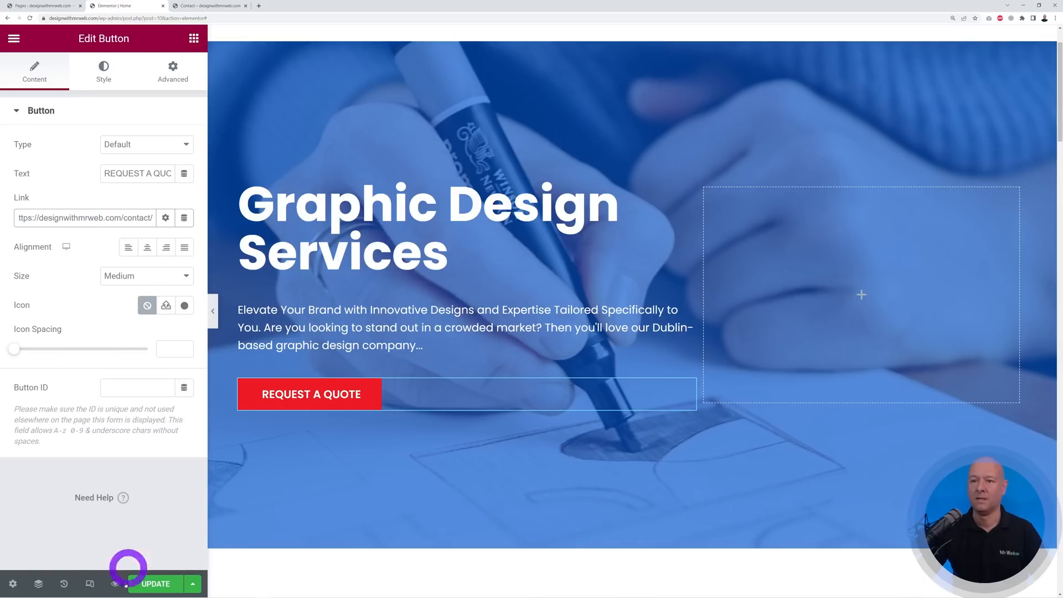
left_click(150, 582)
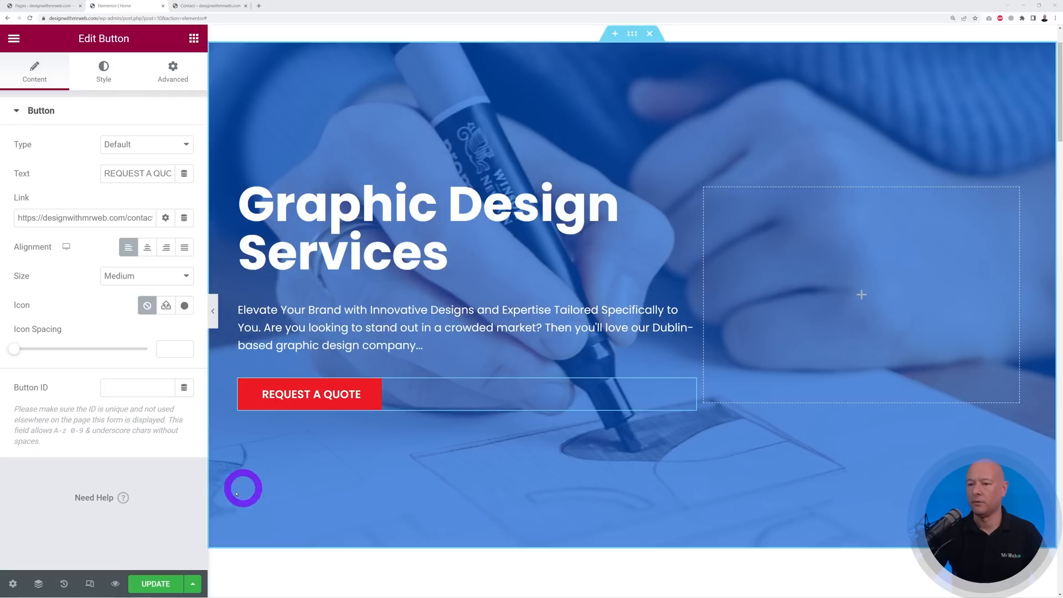
left_click(153, 586)
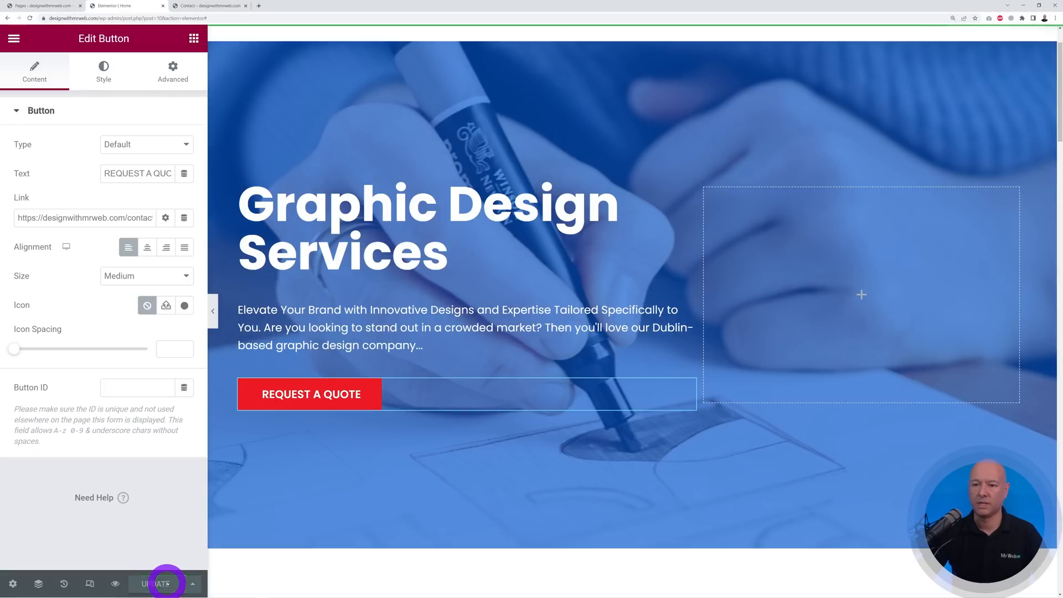
left_click(198, 9)
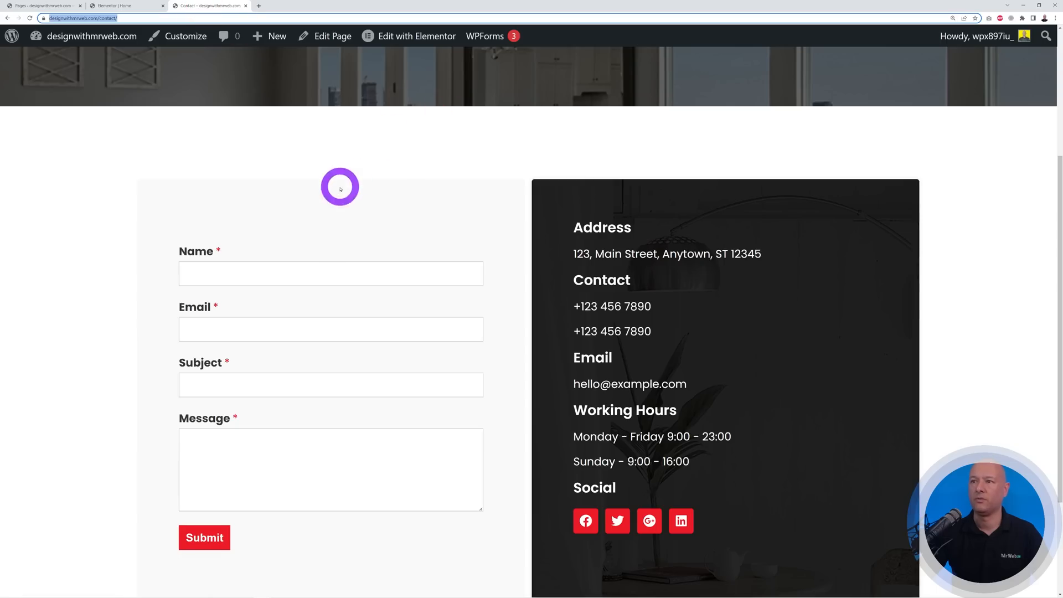
scroll(342, 188, "up", 3)
left_click(228, 97)
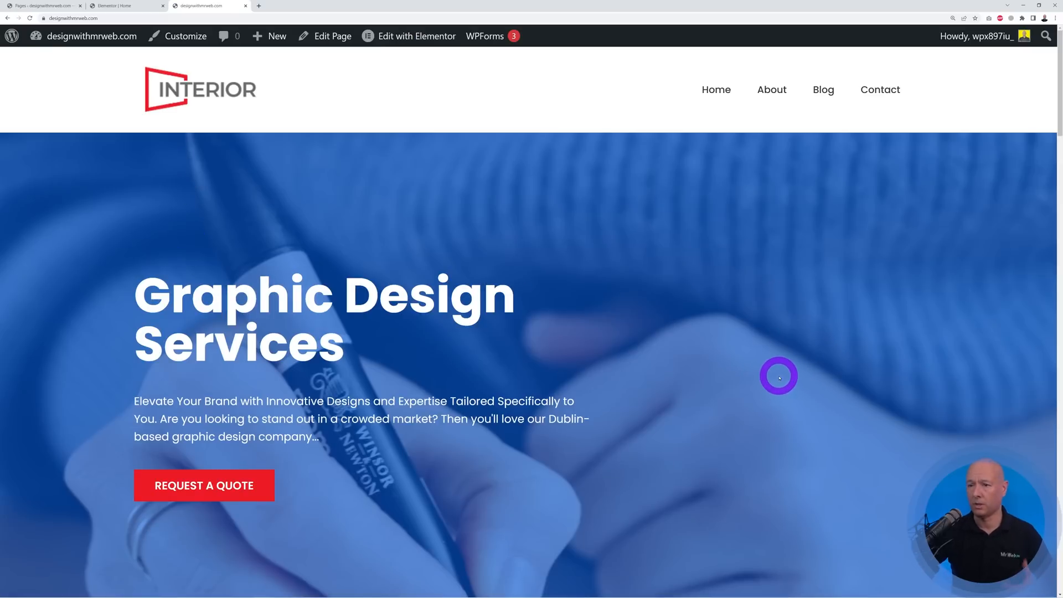
scroll(740, 397, "down", 1)
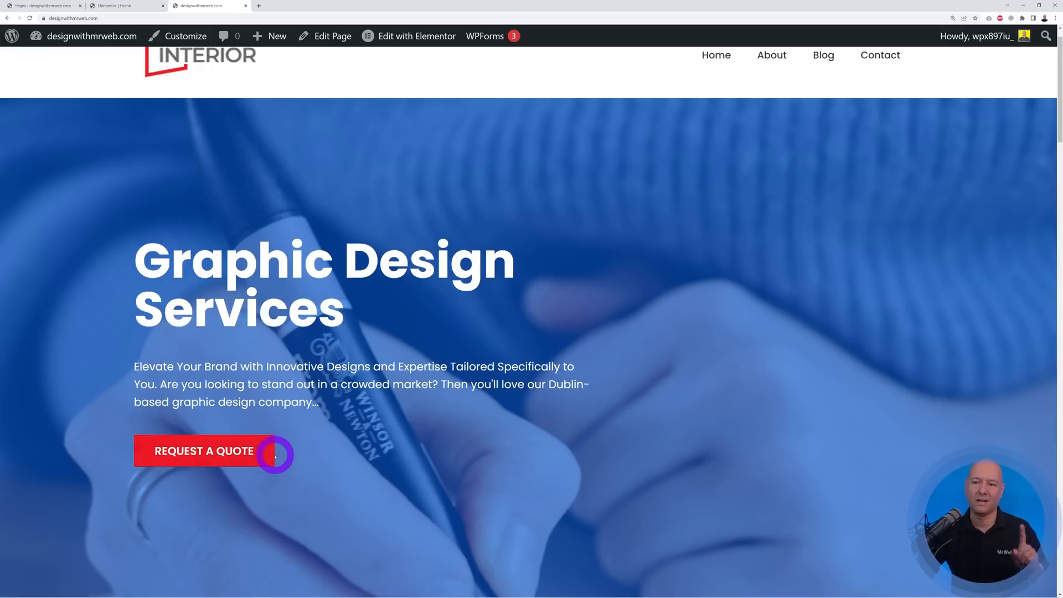
left_click(255, 453)
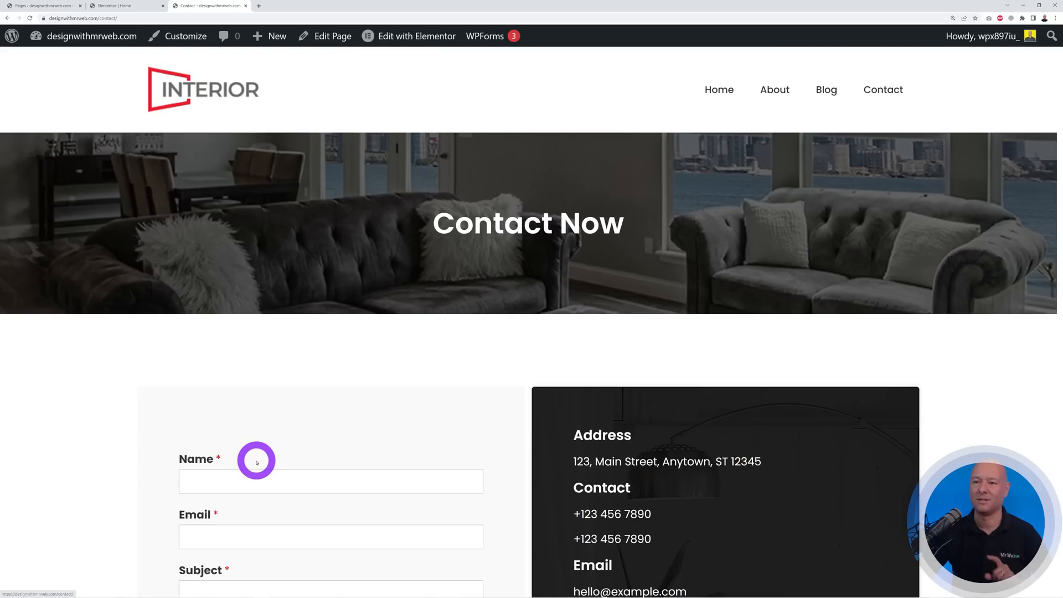
scroll(626, 339, "down", 2)
scroll(564, 348, "up", 3)
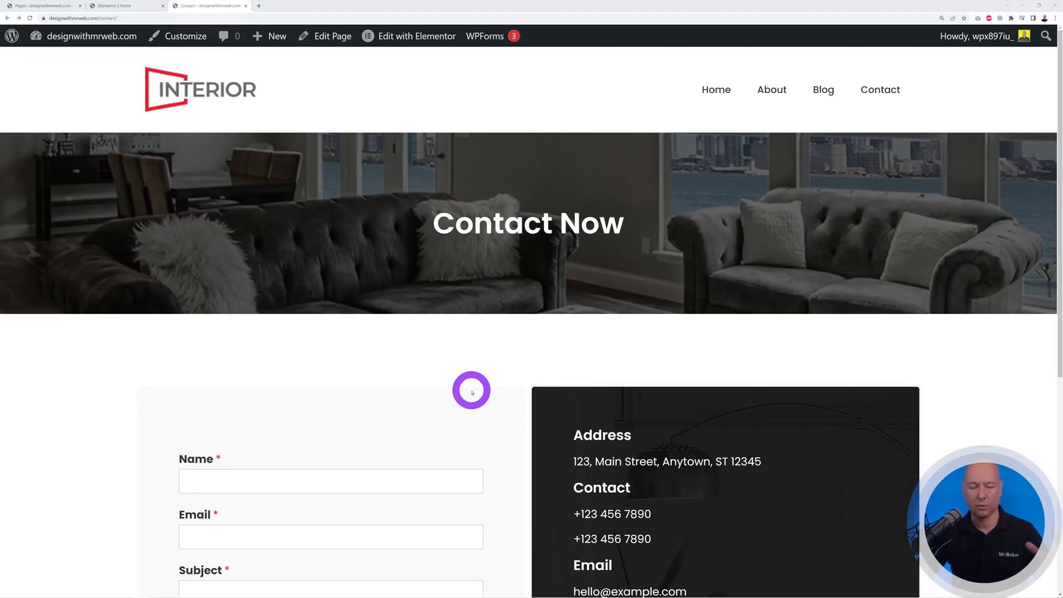
Return to the Elementor editor and open the Our Services heading's title for editing.
left_click(119, 7)
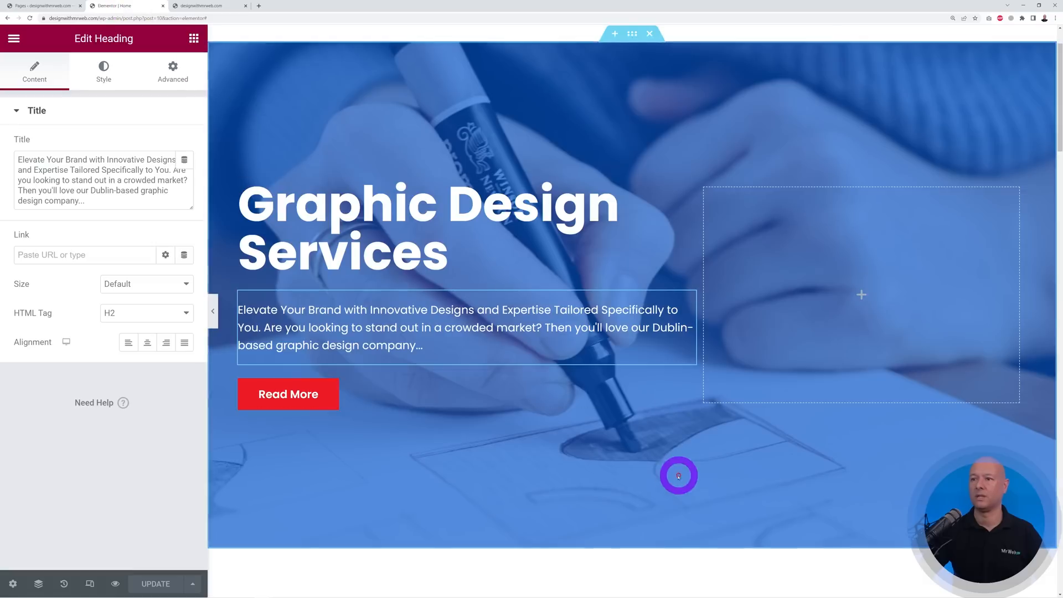
scroll(719, 421, "down", 6)
scroll(722, 424, "down", 3)
scroll(721, 423, "up", 1)
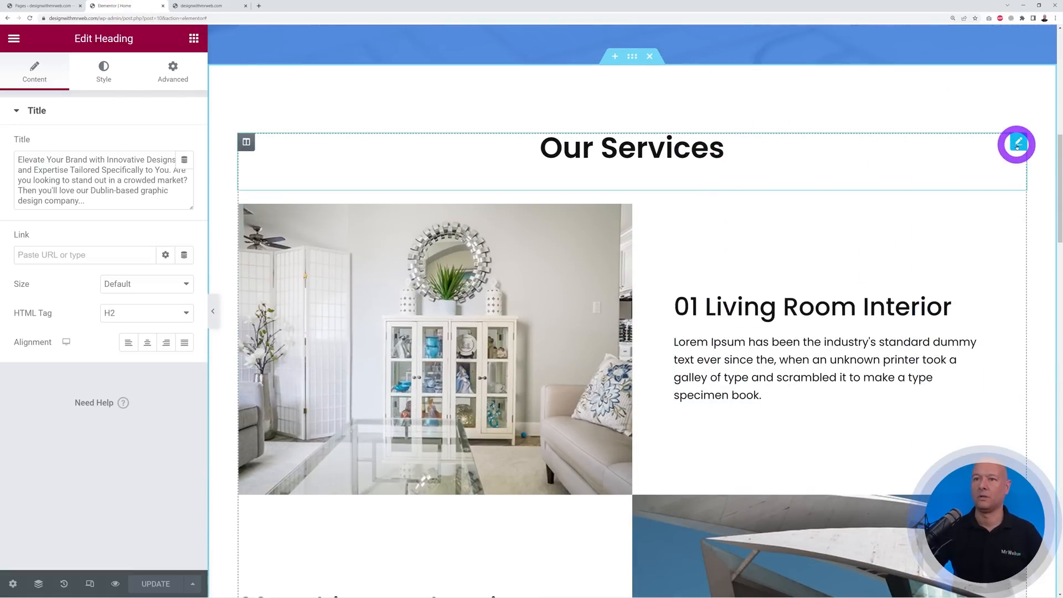
left_click(1018, 146)
left_click(99, 173)
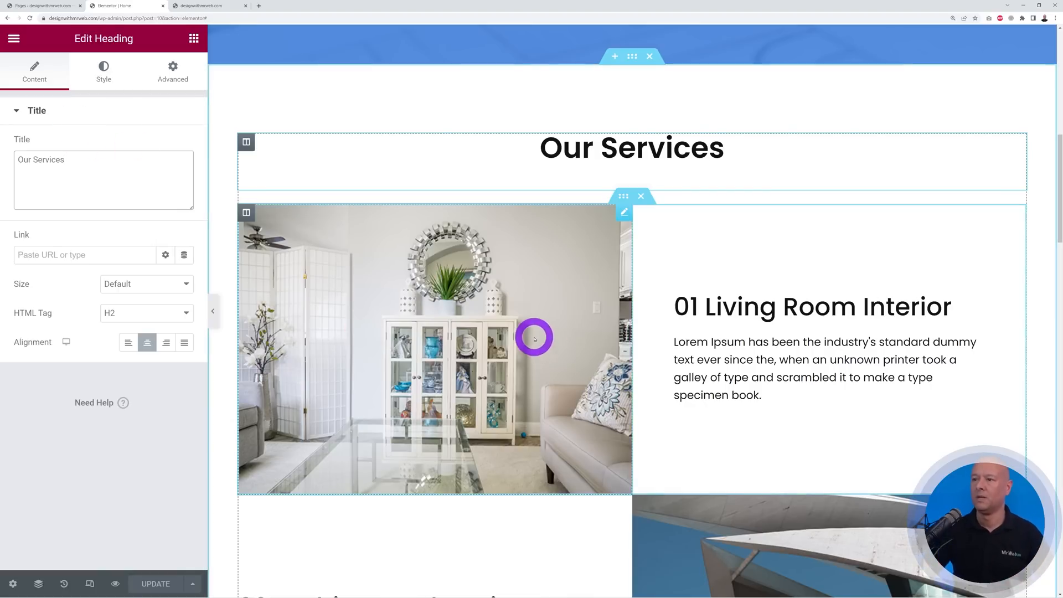
Delete the 03 Bedroom Renovation inner section, leaving rows 01 and 02.
scroll(541, 374, "down", 2)
scroll(505, 309, "down", 8)
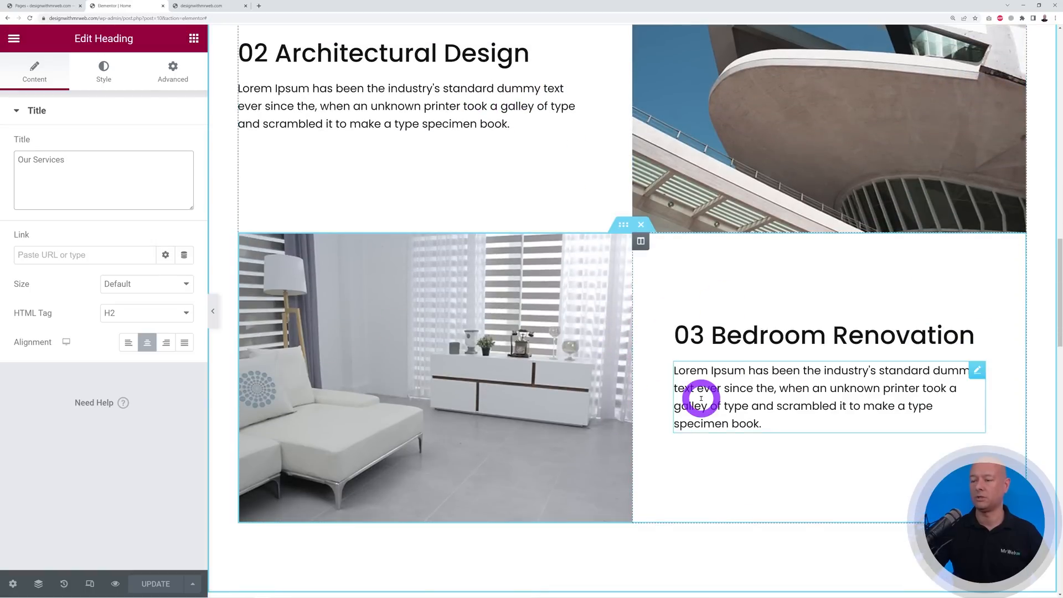
scroll(700, 397, "up", 7)
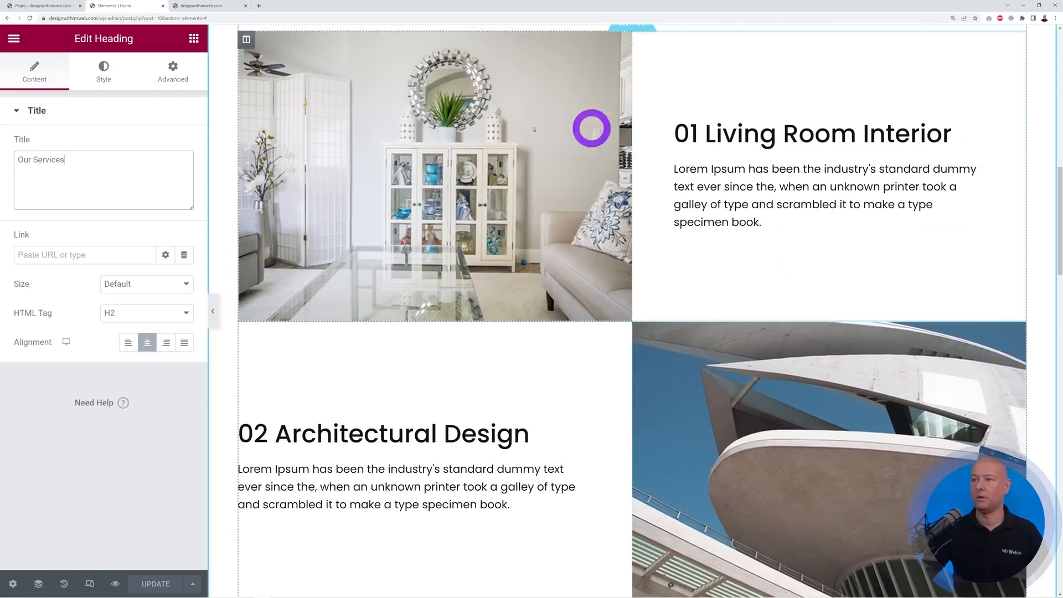
scroll(551, 285, "down", 6)
mouse_move(642, 260)
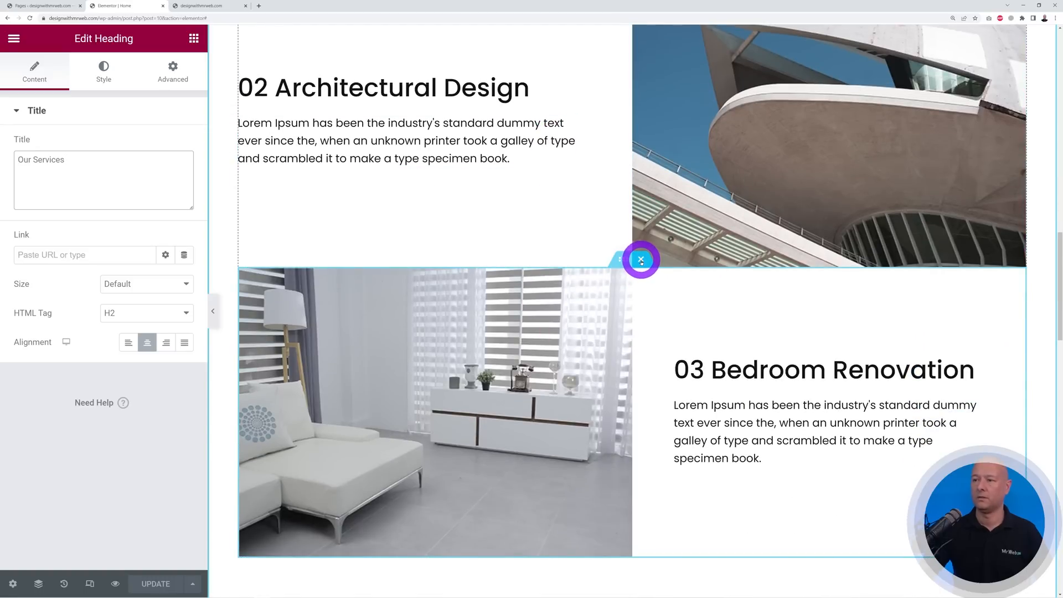
left_click(641, 260)
scroll(586, 358, "up", 6)
scroll(543, 415, "down", 3)
scroll(508, 415, "up", 2)
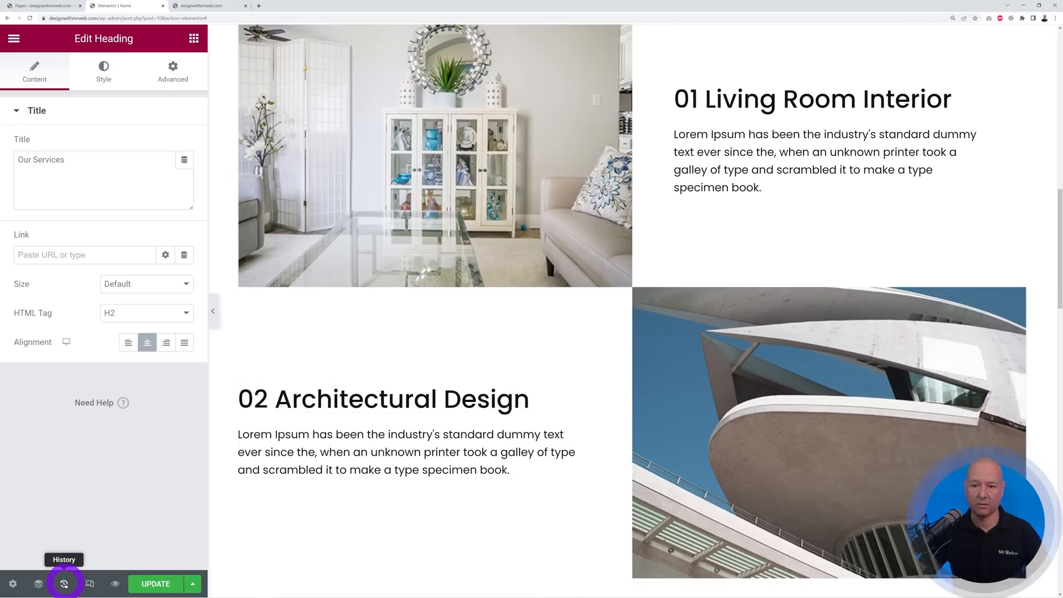
Revert to the Heading Alignment Edited history entry to bring back the 03 Bedroom Renovation row.
left_click(65, 584)
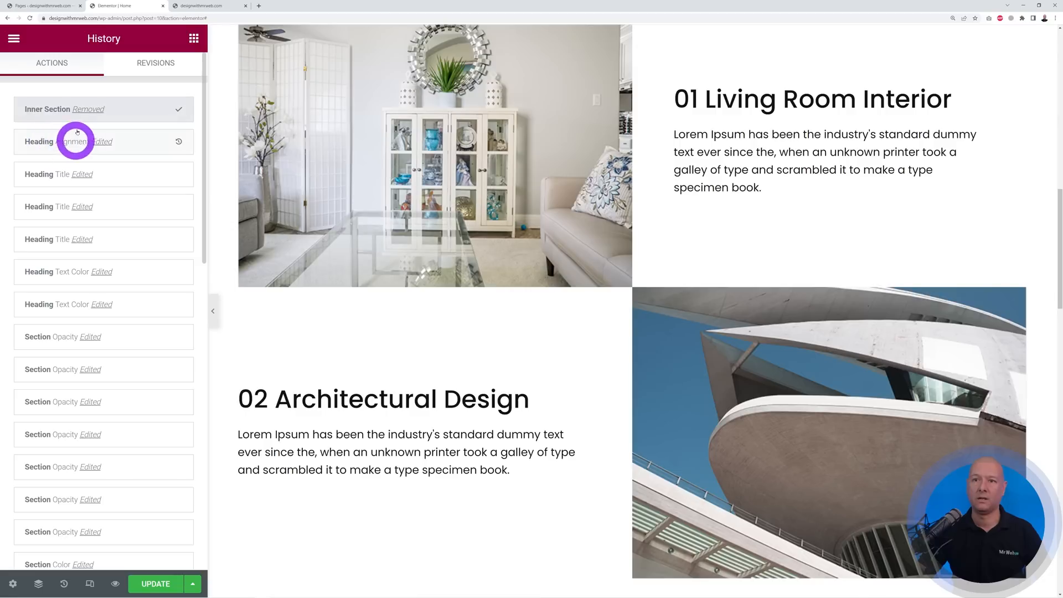
left_click(59, 145)
scroll(629, 456, "up", 10)
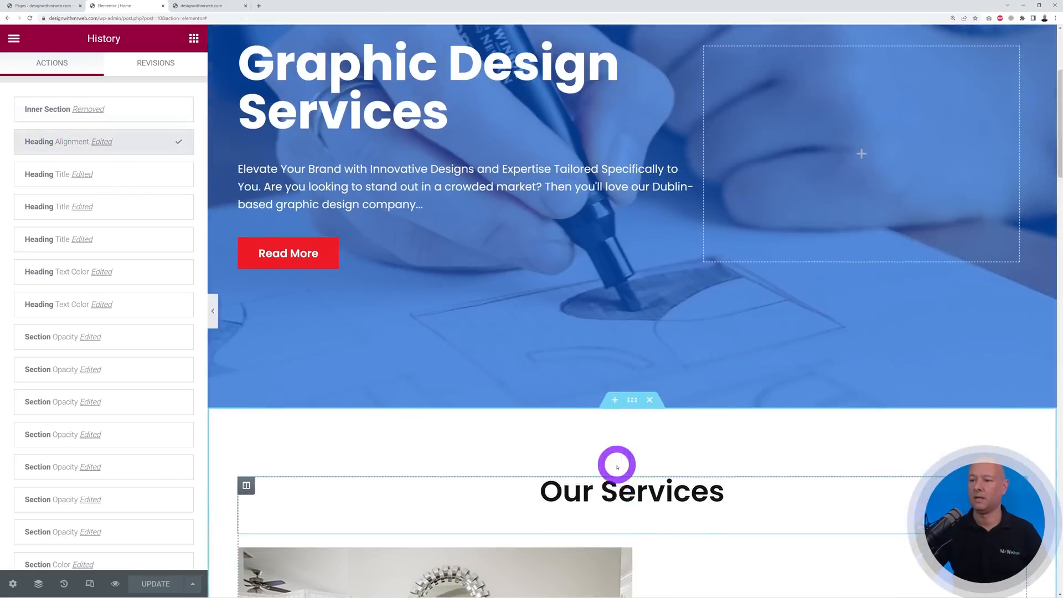
scroll(606, 469, "down", 15)
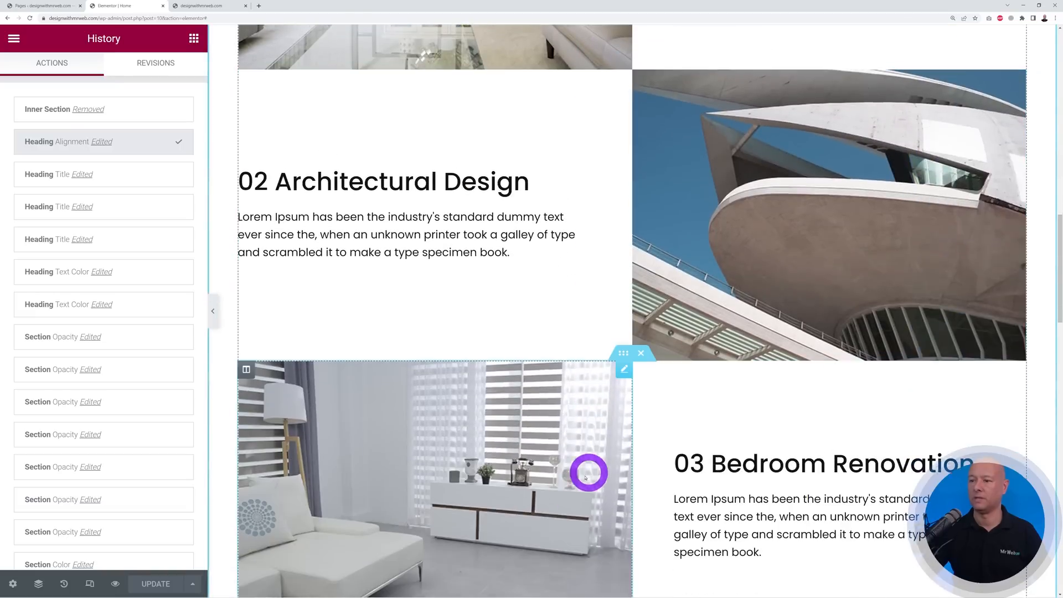
left_click(195, 38)
scroll(588, 469, "down", 2)
scroll(585, 461, "up", 6)
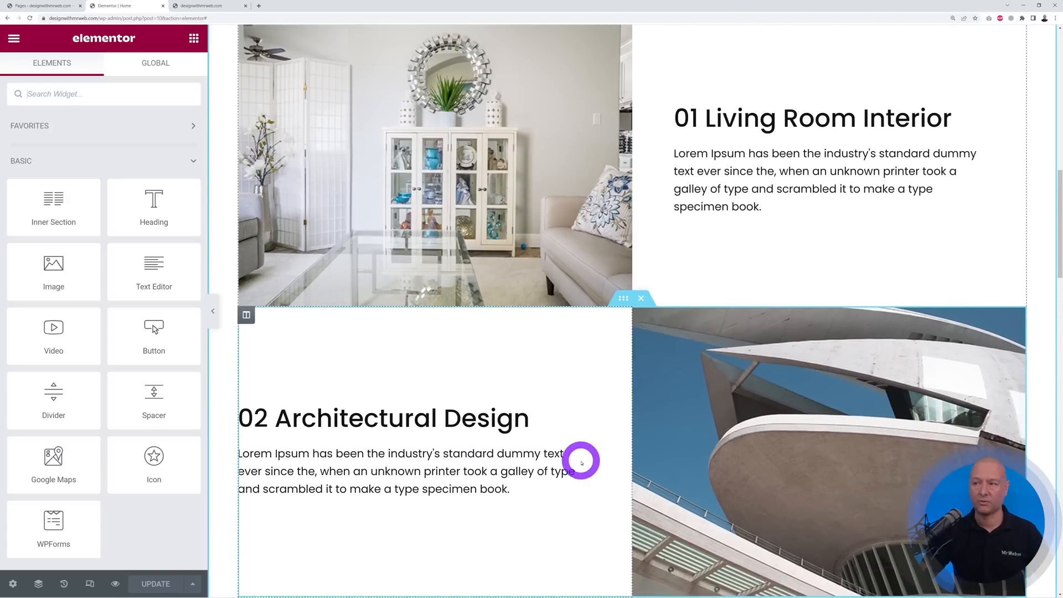
scroll(581, 462, "down", 3)
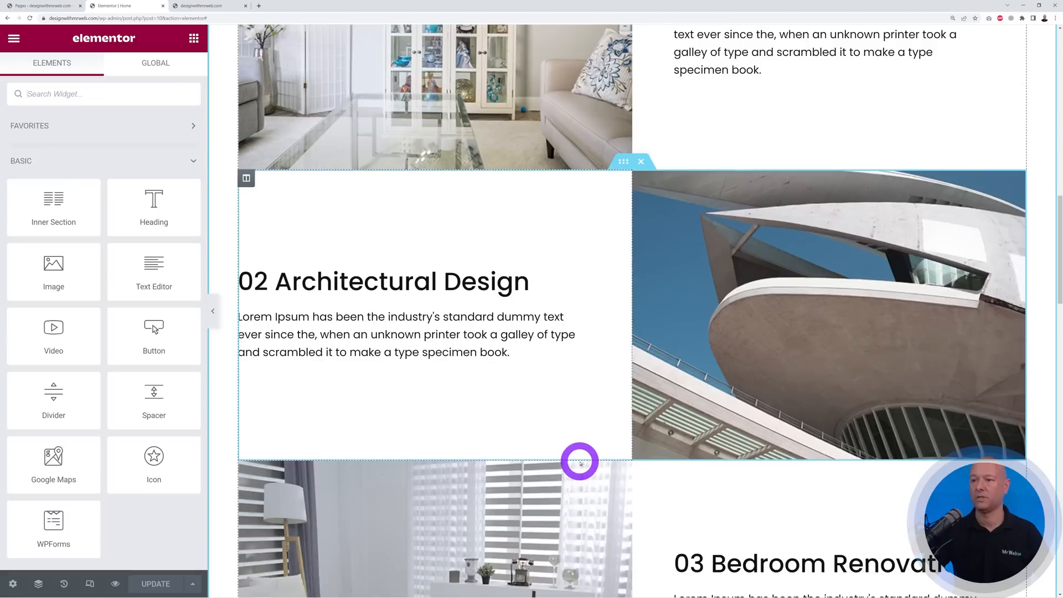
Duplicate the 02 Architectural Design row.
right_click(623, 164)
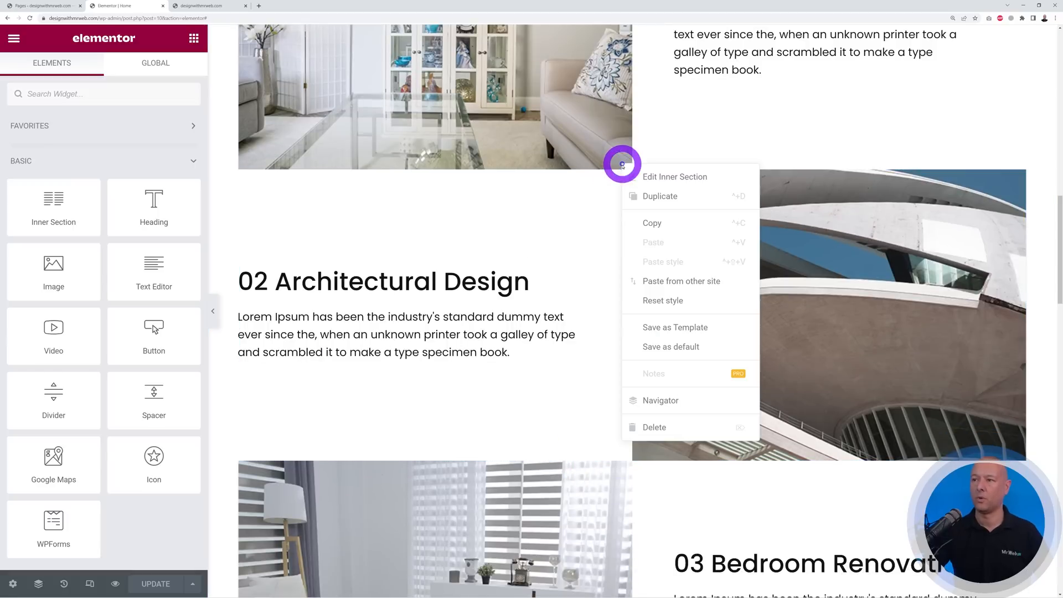
left_click(700, 201)
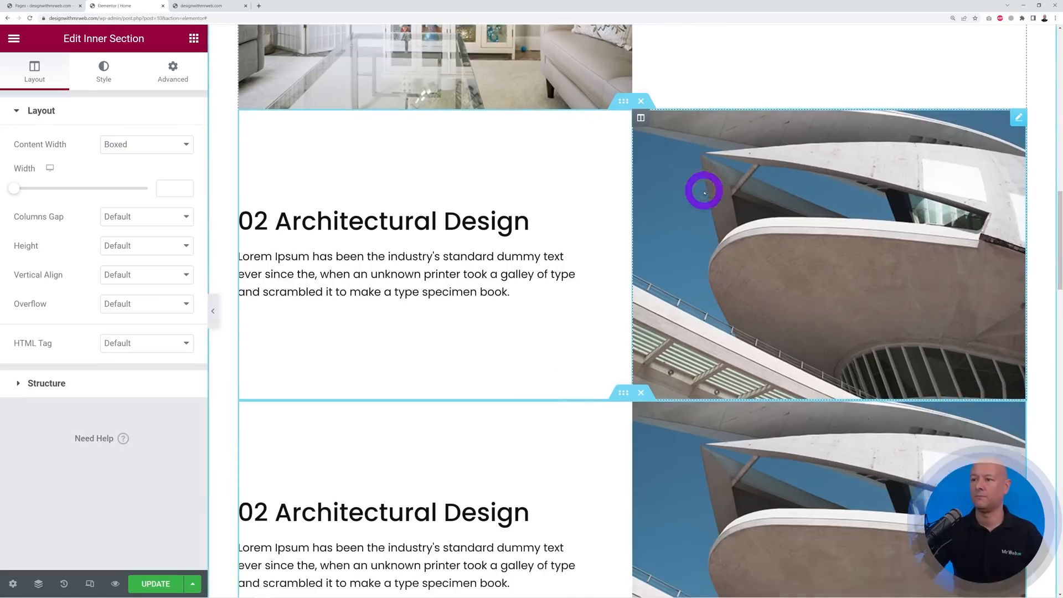
scroll(620, 398, "down", 5)
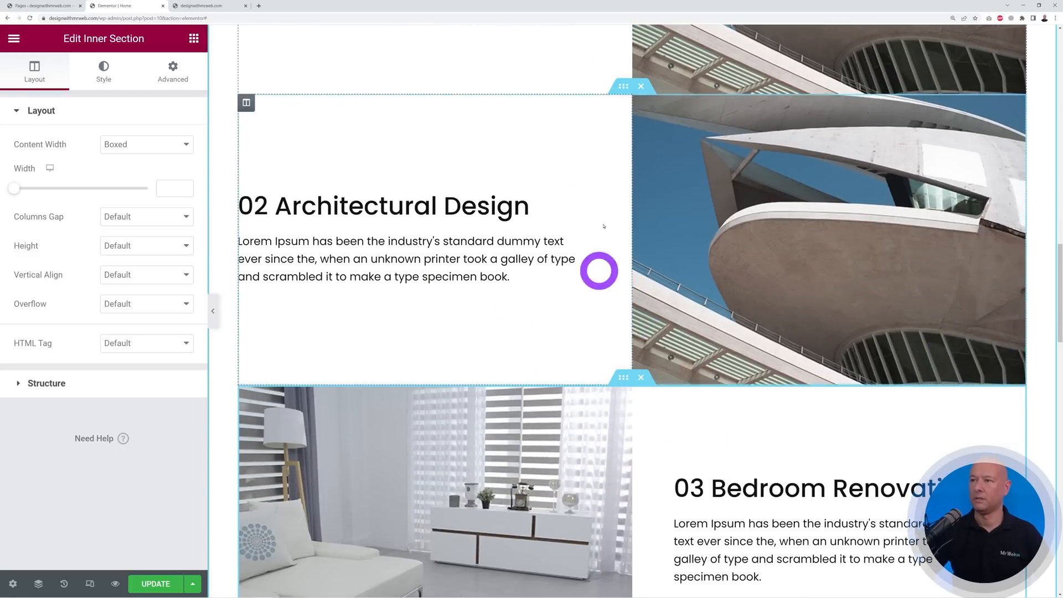
mouse_move(627, 96)
left_mouse_down()
mouse_move(667, 237)
mouse_move(548, 410)
mouse_move(595, 367)
mouse_move(626, 80)
left_mouse_up()
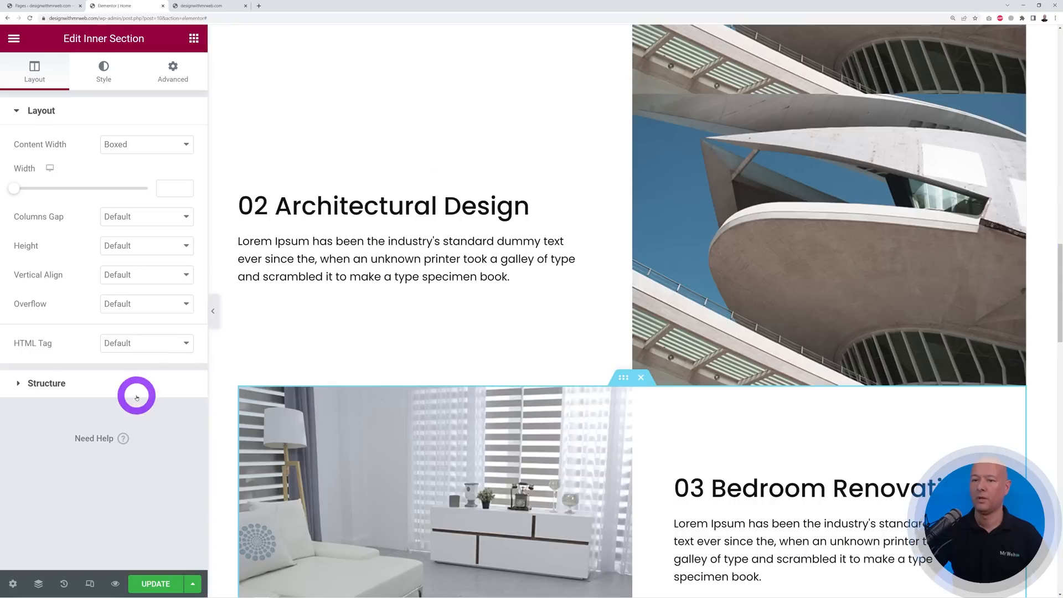
In Navigator, move the copied 02 row below 03 Bedroom Renovation.
left_click(39, 583)
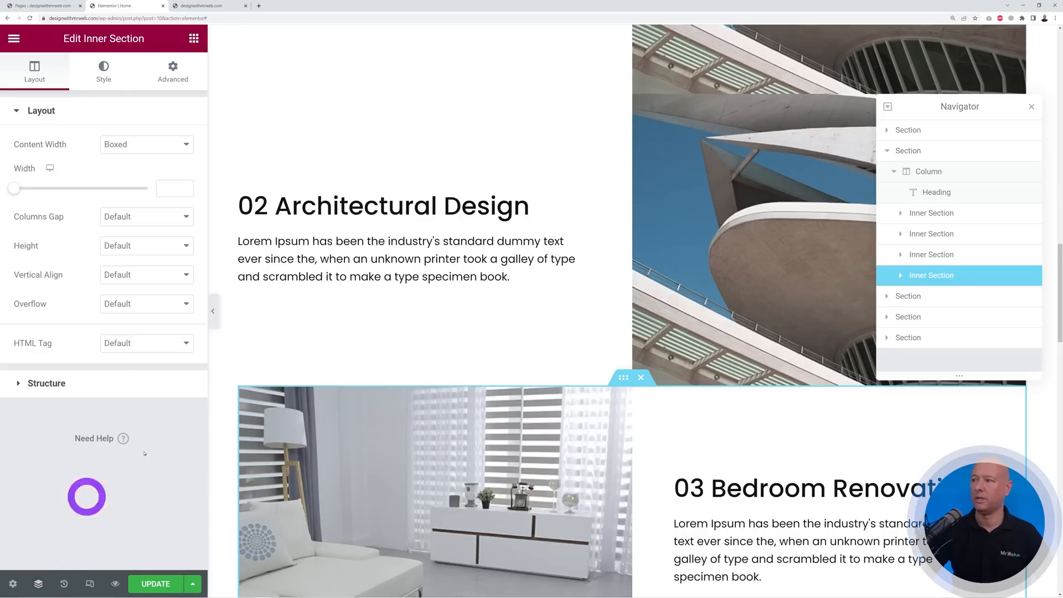
left_click(886, 153)
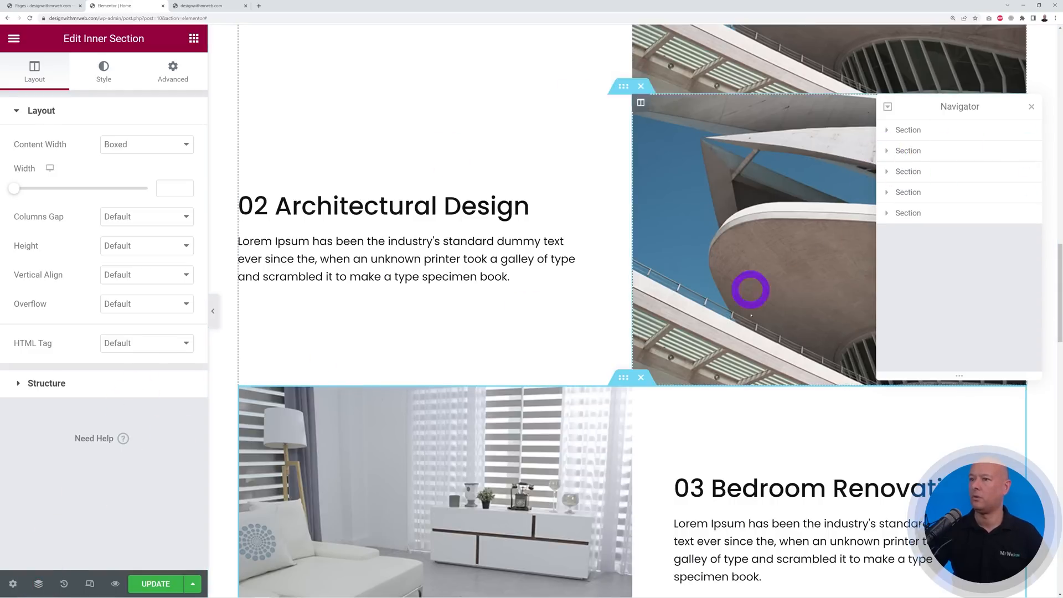
scroll(591, 421, "up", 1)
left_click(628, 132)
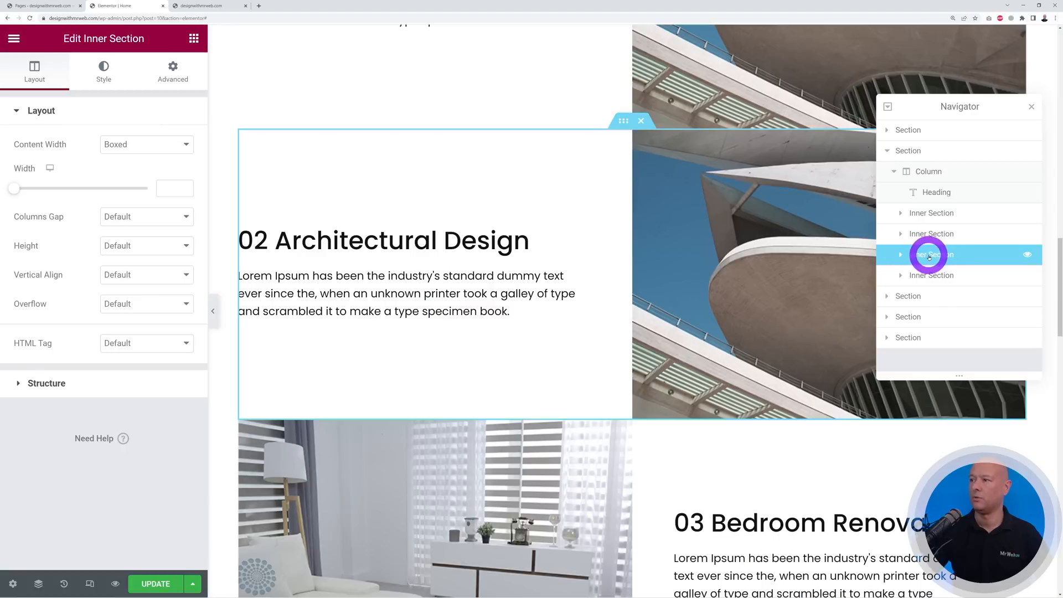
left_click_drag(895, 256, 909, 282)
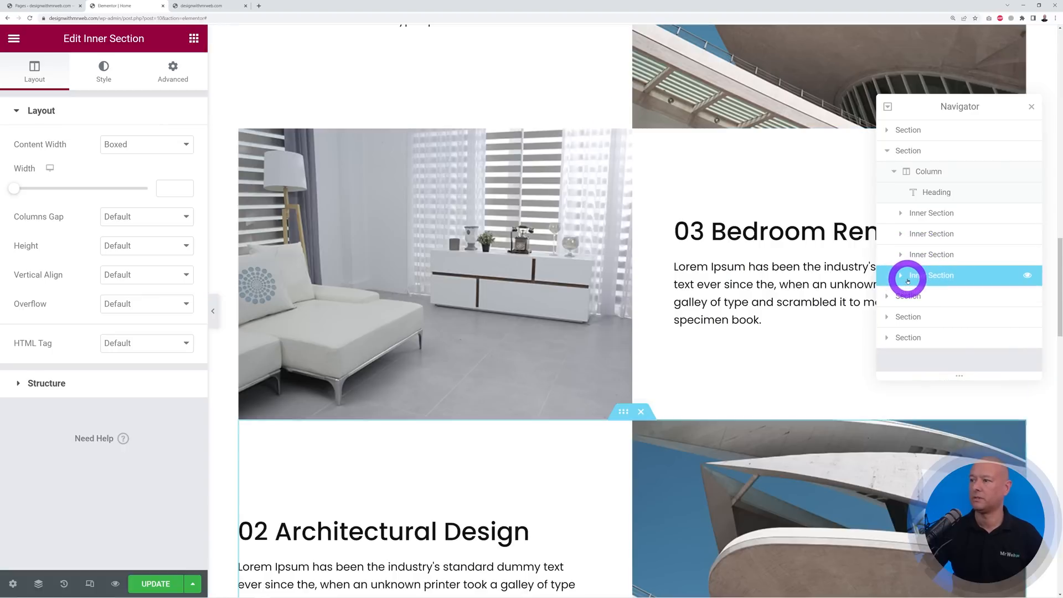
left_click(1031, 106)
Review the services rows and select the living-room image in the first row.
scroll(654, 432, "down", 3)
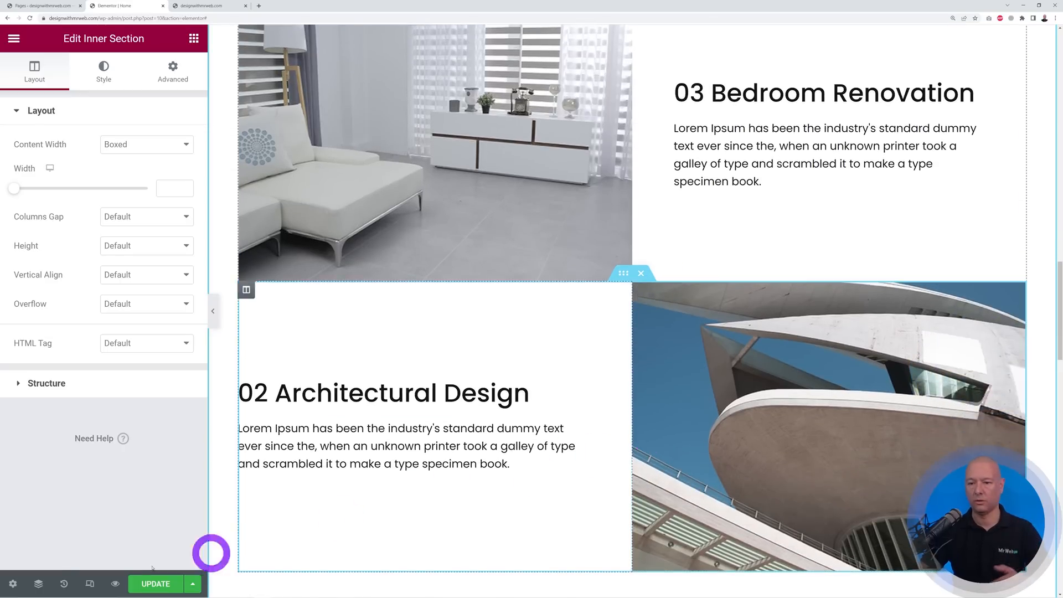
scroll(642, 470, "up", 6)
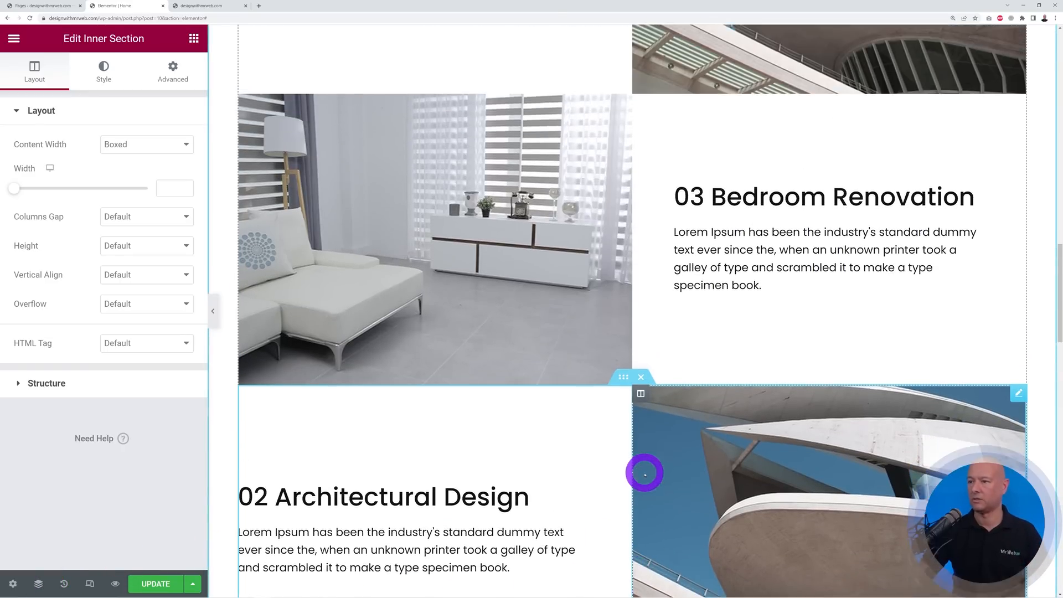
scroll(643, 472, "up", 5)
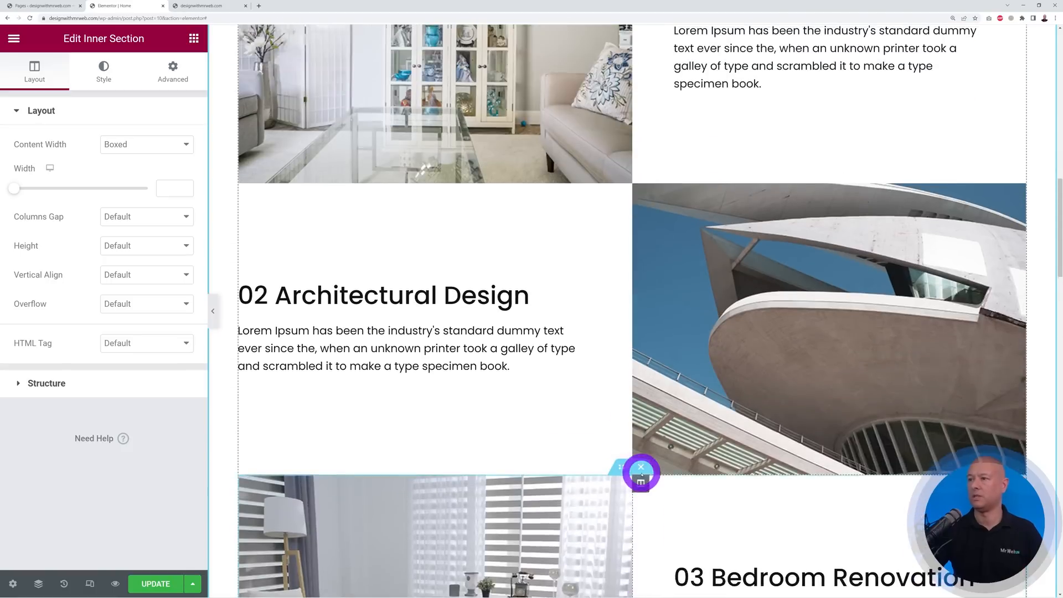
scroll(772, 367, "down", 12)
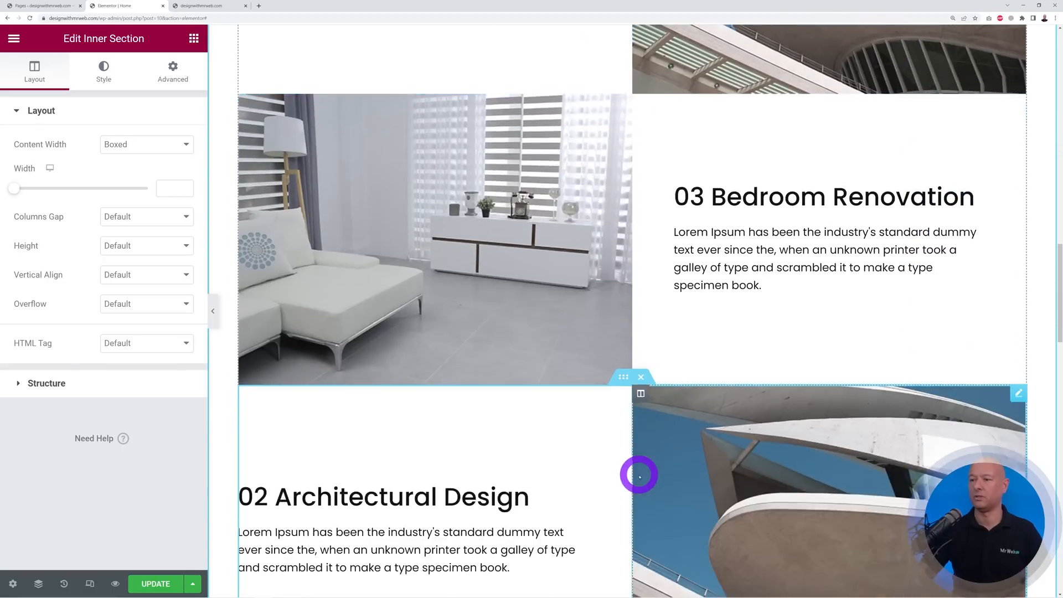
scroll(628, 493, "up", 8)
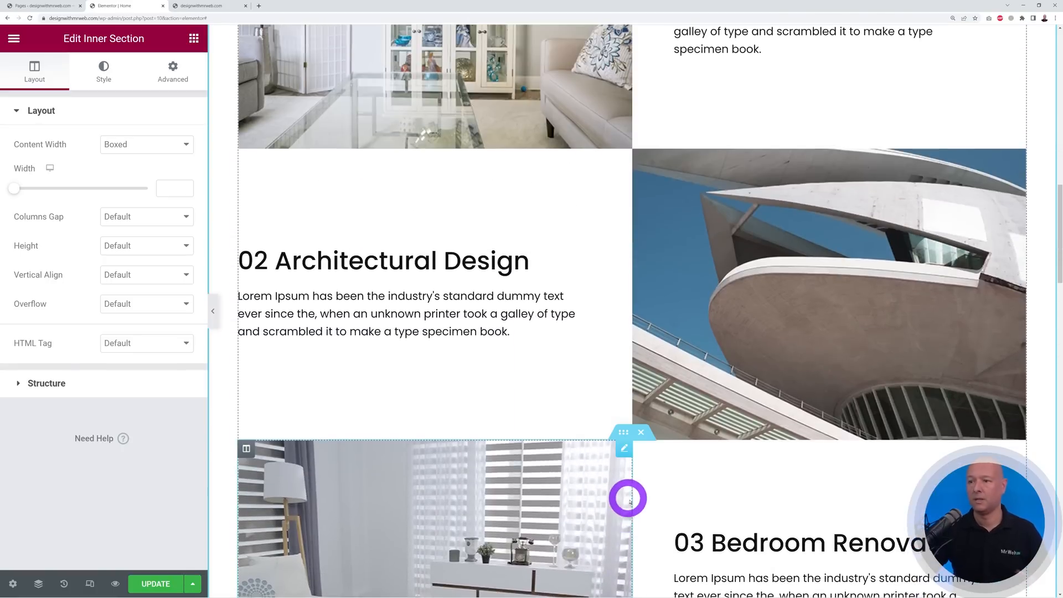
scroll(620, 500, "up", 4)
scroll(618, 497, "up", 1)
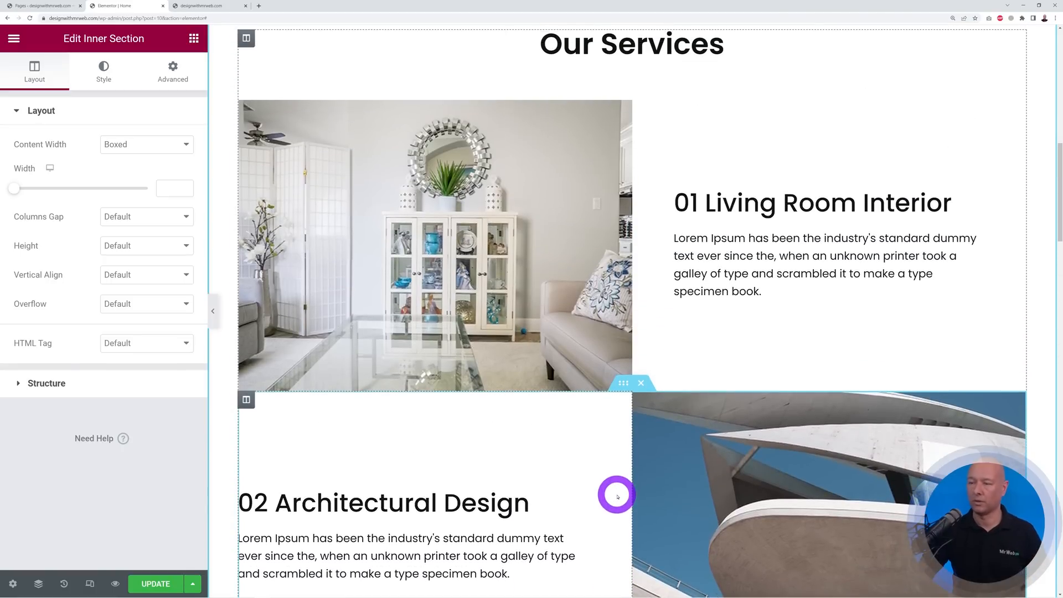
scroll(617, 494, "up", 1)
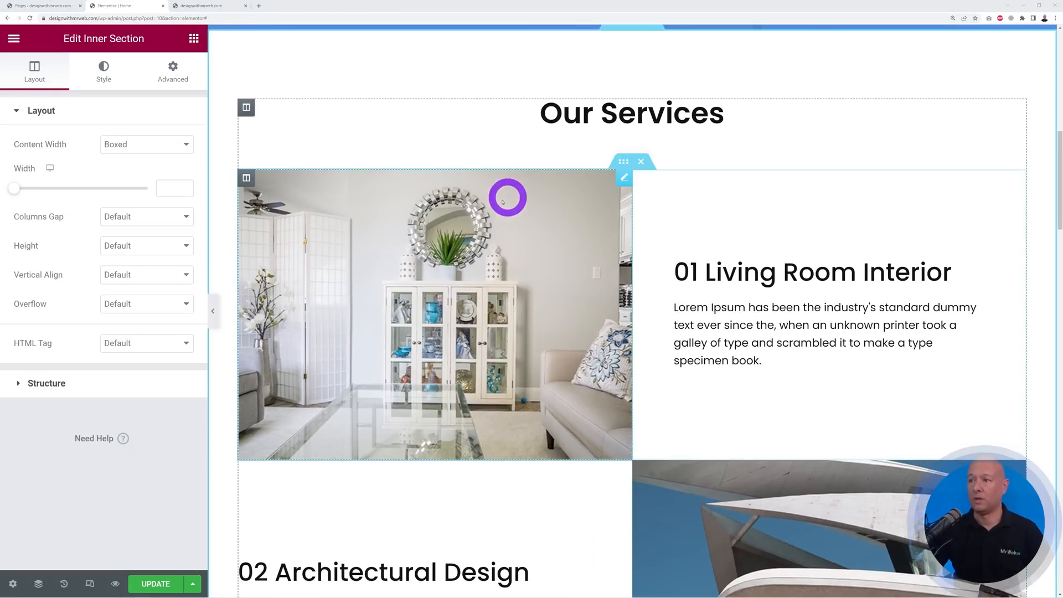
left_click(620, 182)
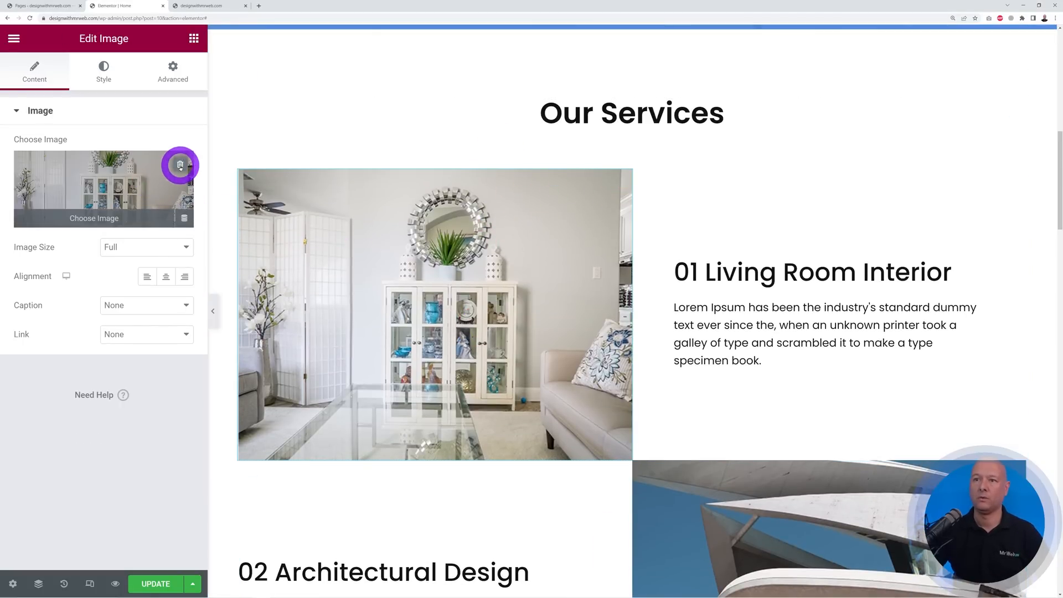
Replace the first row's living-room image with the orange DL flyer mockup.
left_click(180, 165)
left_click(114, 183)
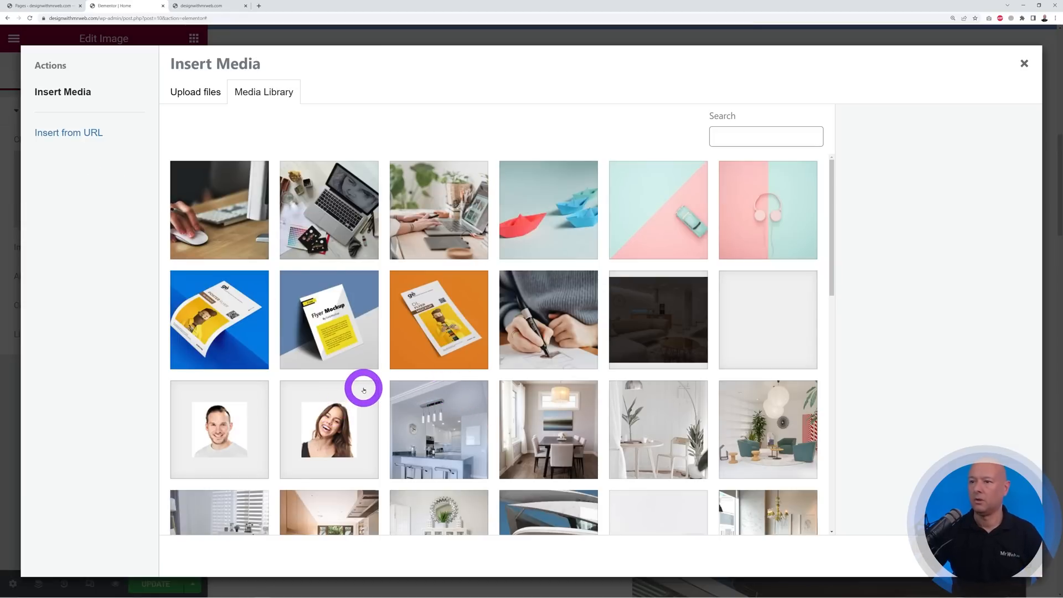
left_click(424, 349)
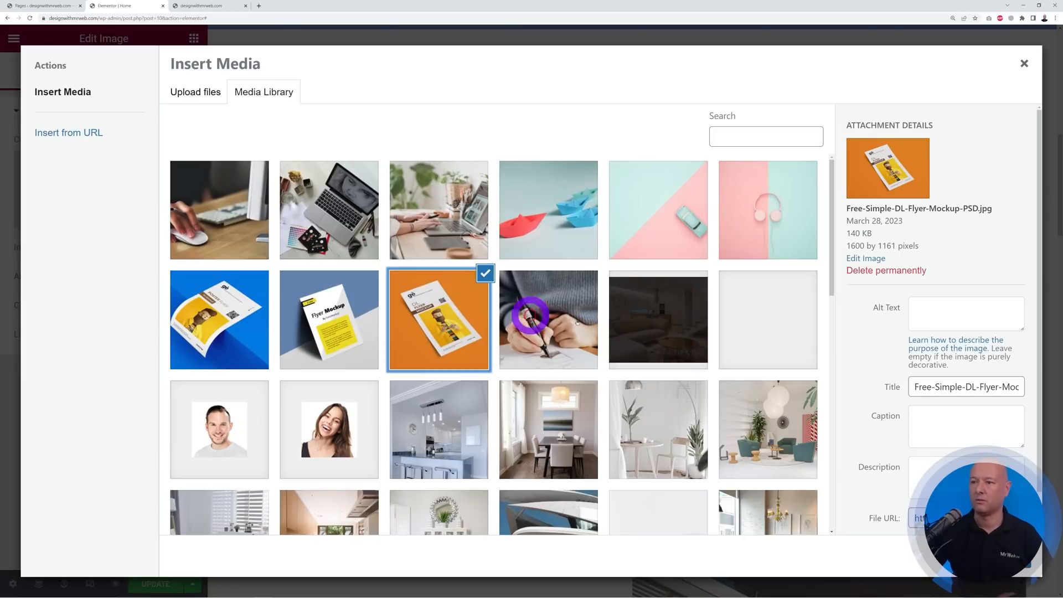
left_click(995, 556)
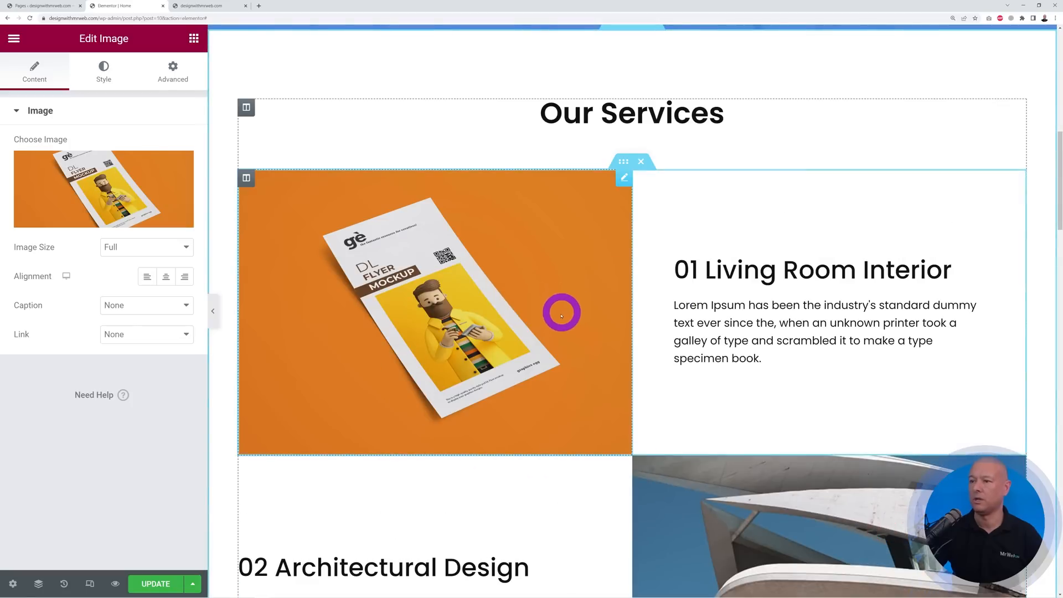
scroll(562, 311, "down", 2)
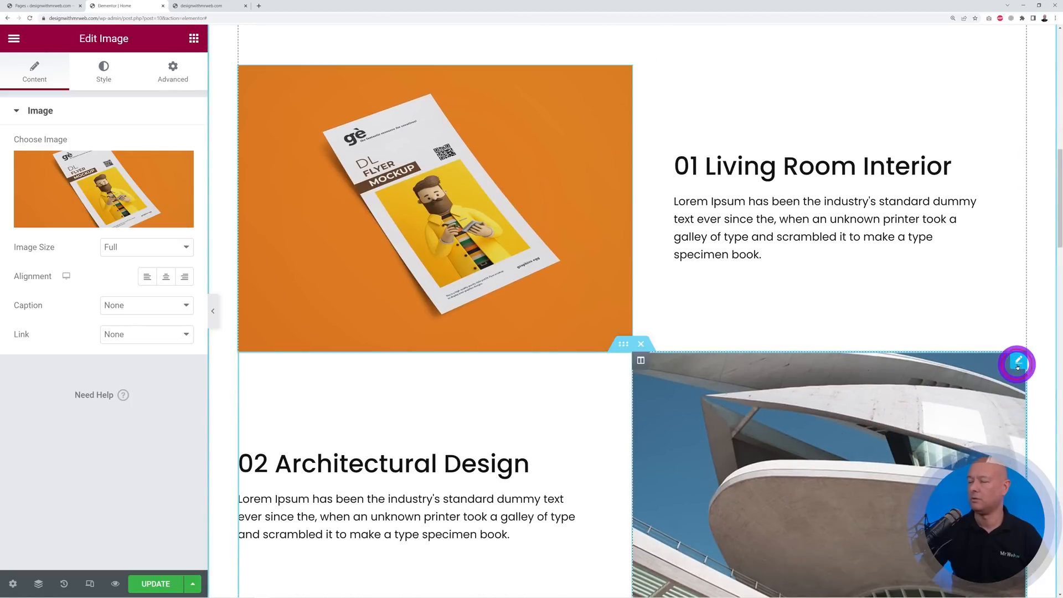
Swap the second row's architecture image for the blue poster Flyer Mockup.
left_click(1017, 366)
left_click(118, 178)
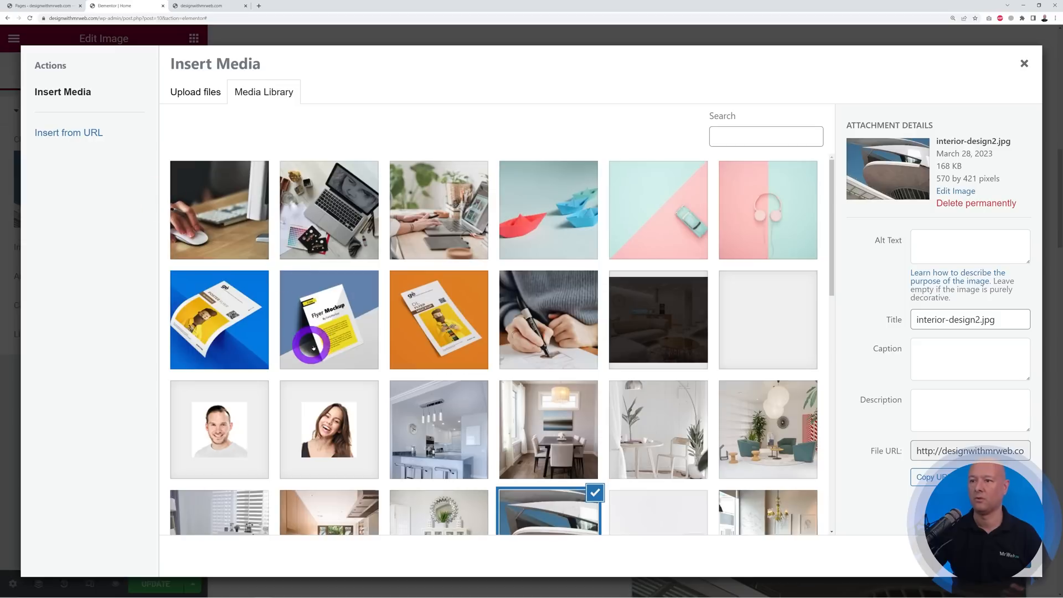
left_click(241, 340)
left_click(994, 556)
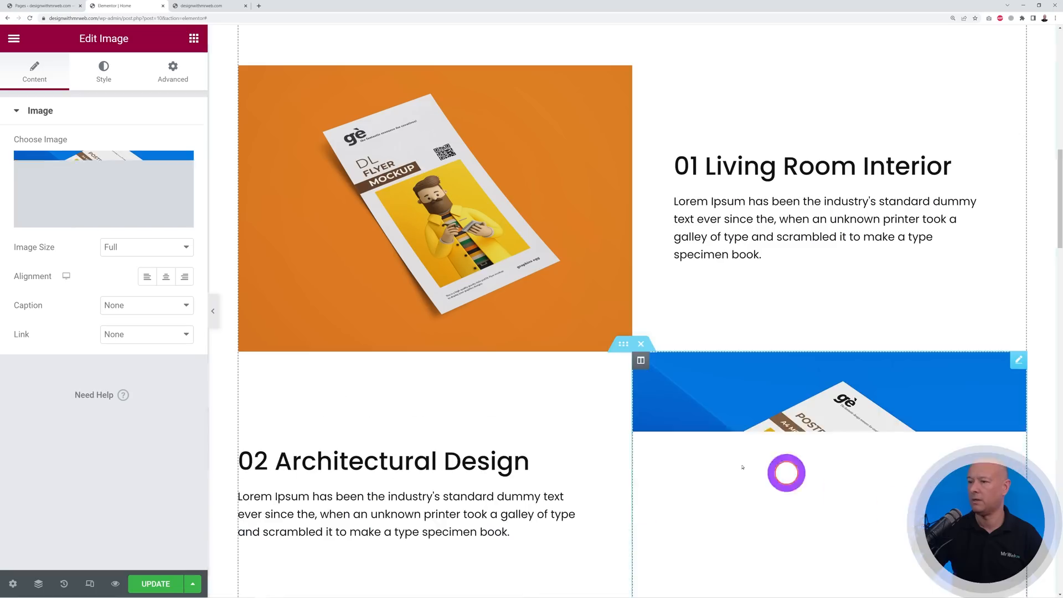
scroll(864, 379, "down", 7)
Replace the bedroom row image with the Flyer Mockup.
left_click(503, 413)
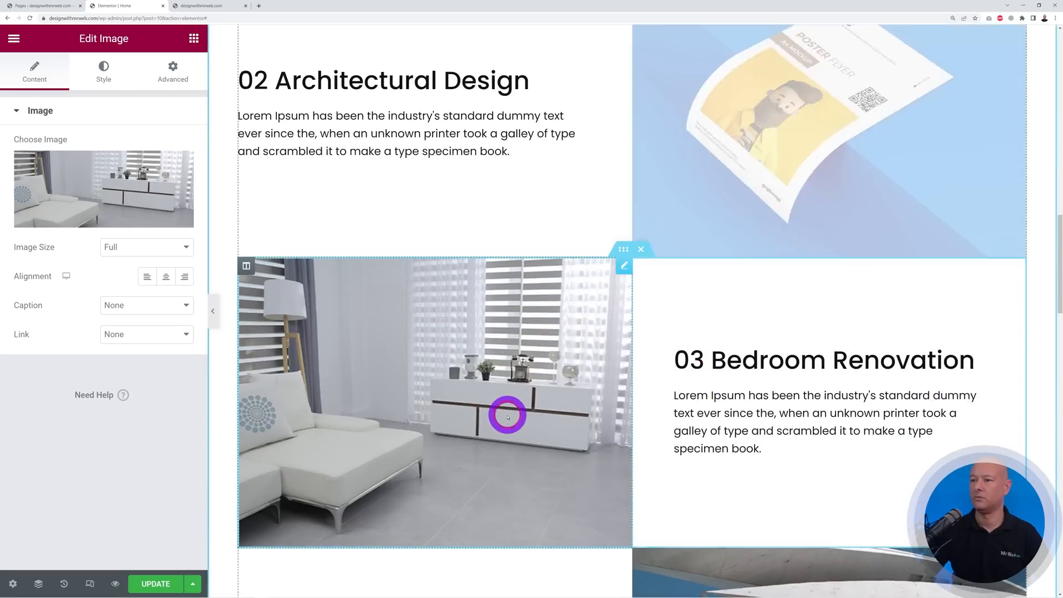
left_click(143, 181)
left_click(347, 329)
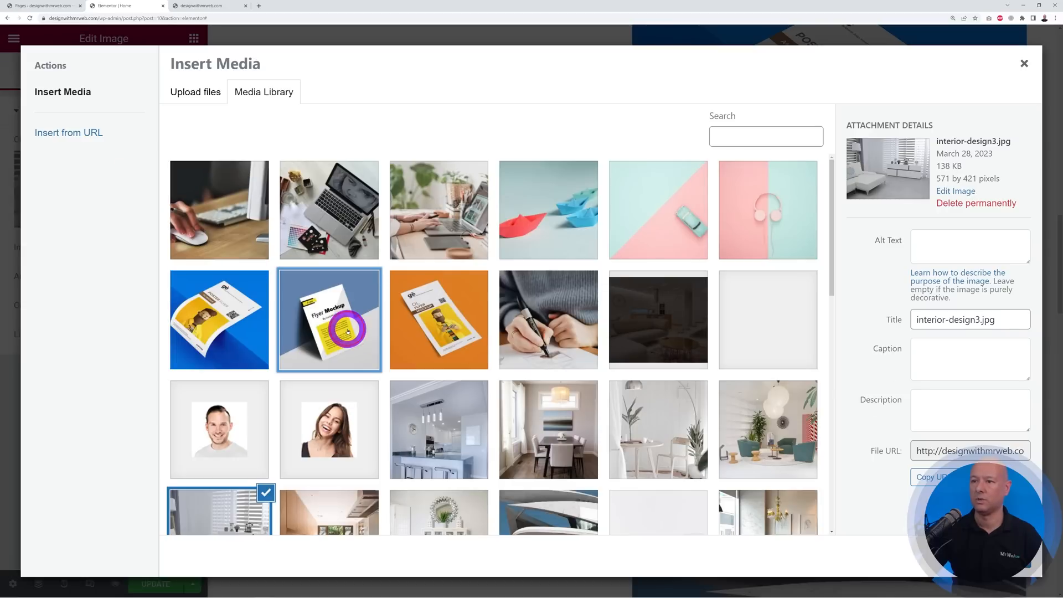
left_click(994, 556)
scroll(776, 440, "down", 4)
Replace the remaining architecture image with the pink Paper Mockup and update the page.
left_click(767, 411)
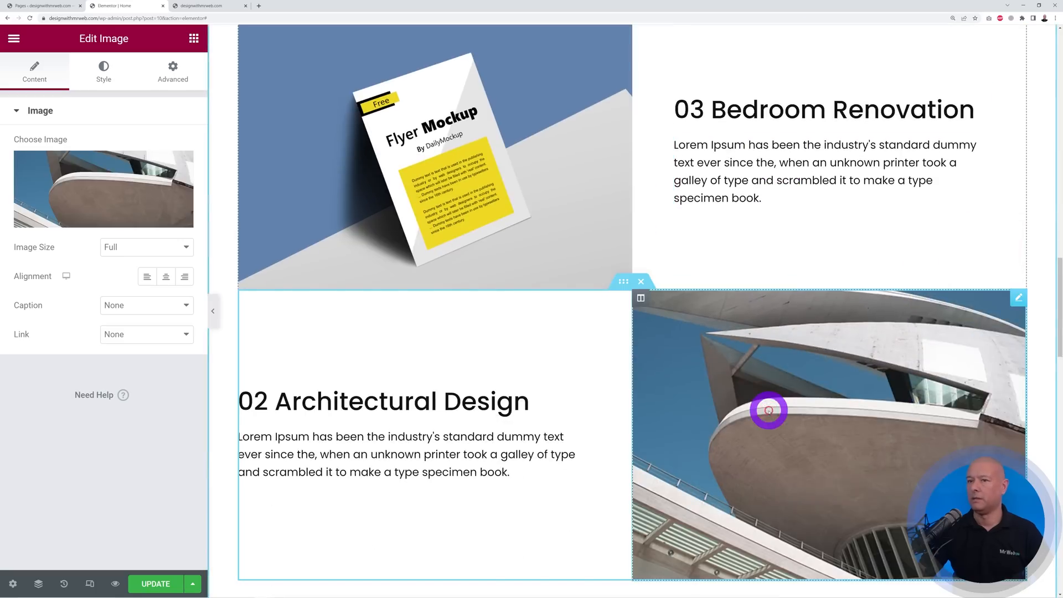
left_click(146, 194)
left_click(227, 206)
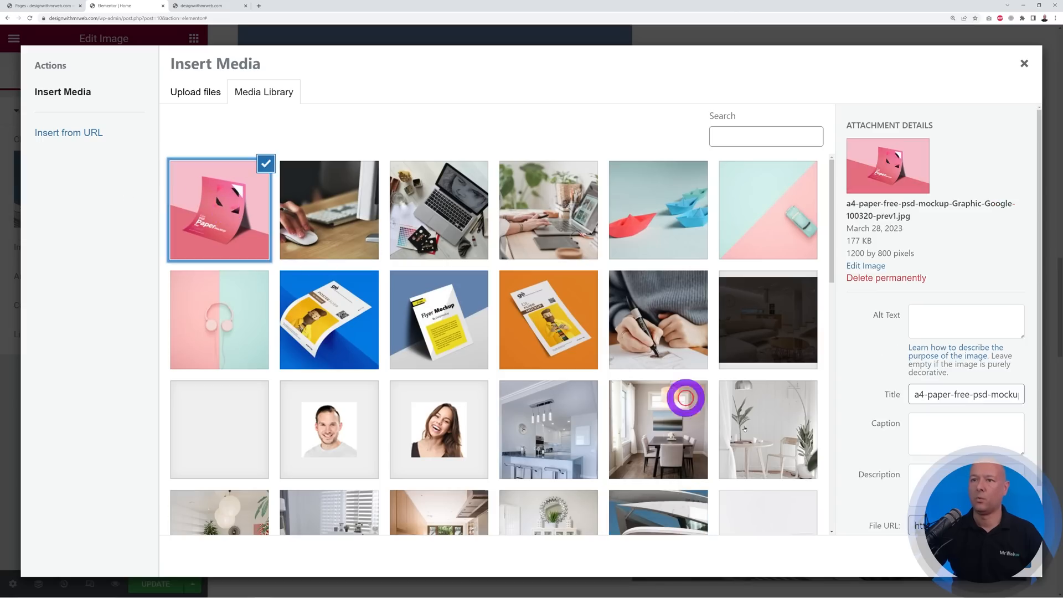
left_click(994, 556)
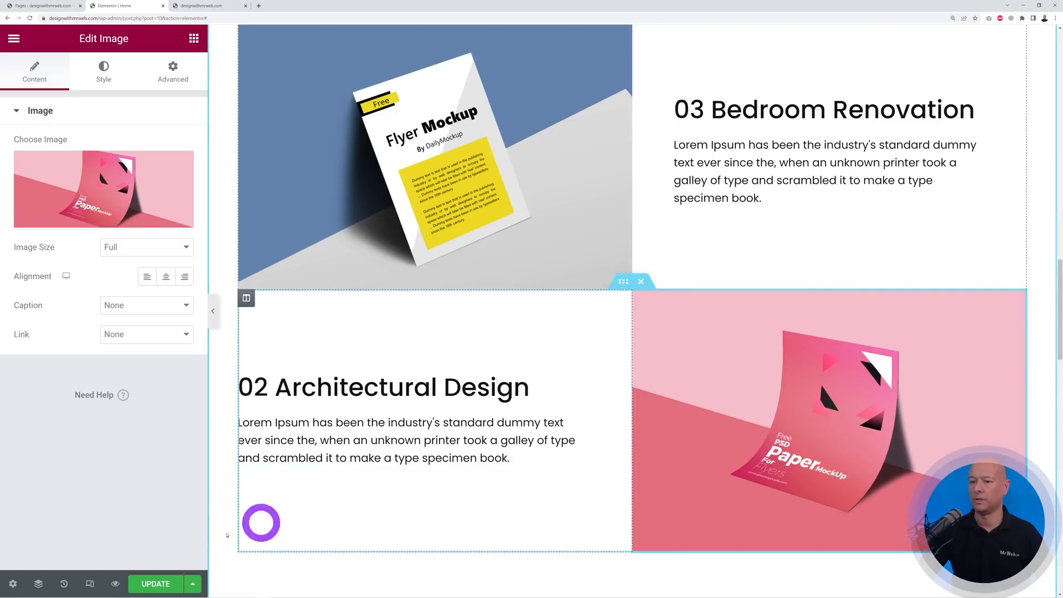
left_click(160, 581)
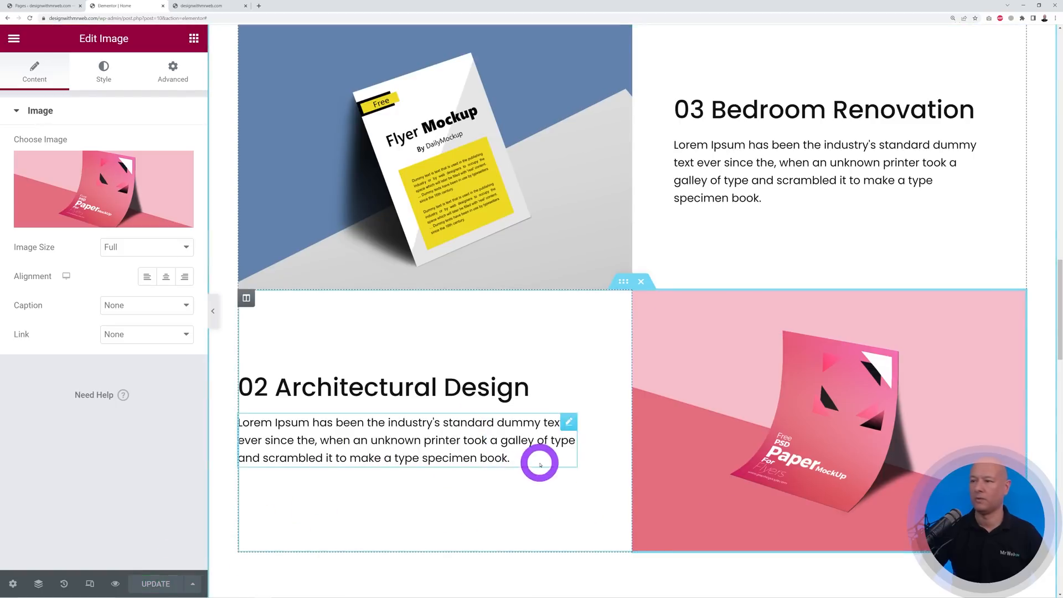
scroll(539, 460, "up", 9)
scroll(538, 465, "up", 10)
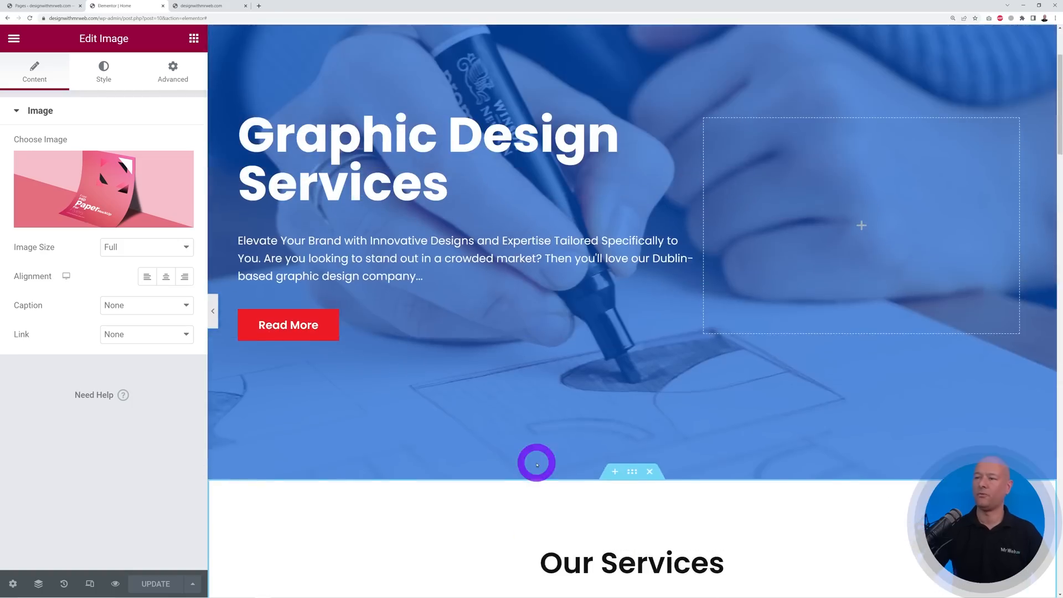
scroll(825, 413, "down", 1)
scroll(812, 408, "up", 1)
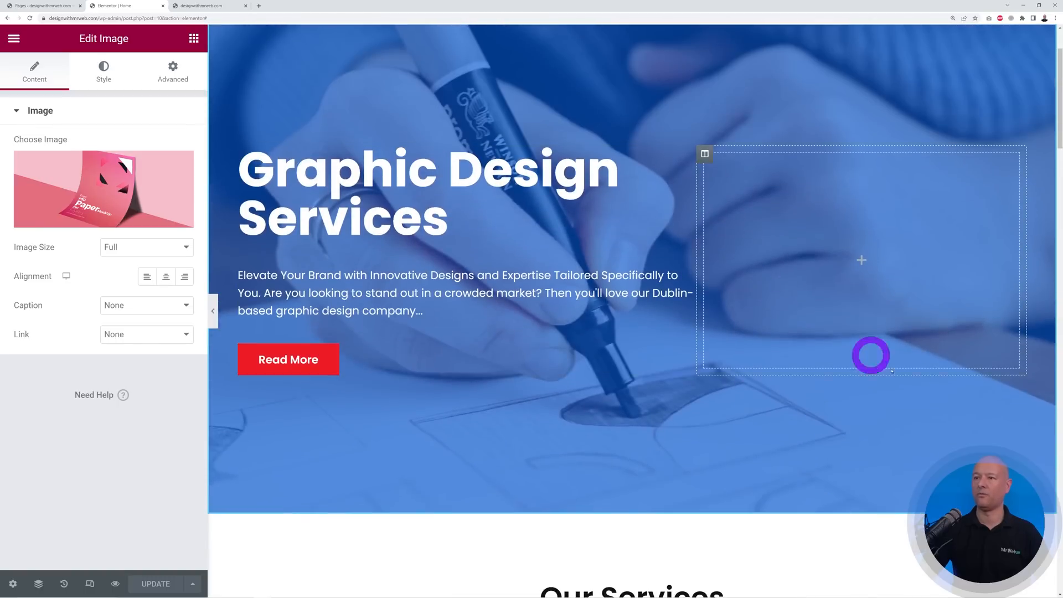
scroll(957, 404, "down", 8)
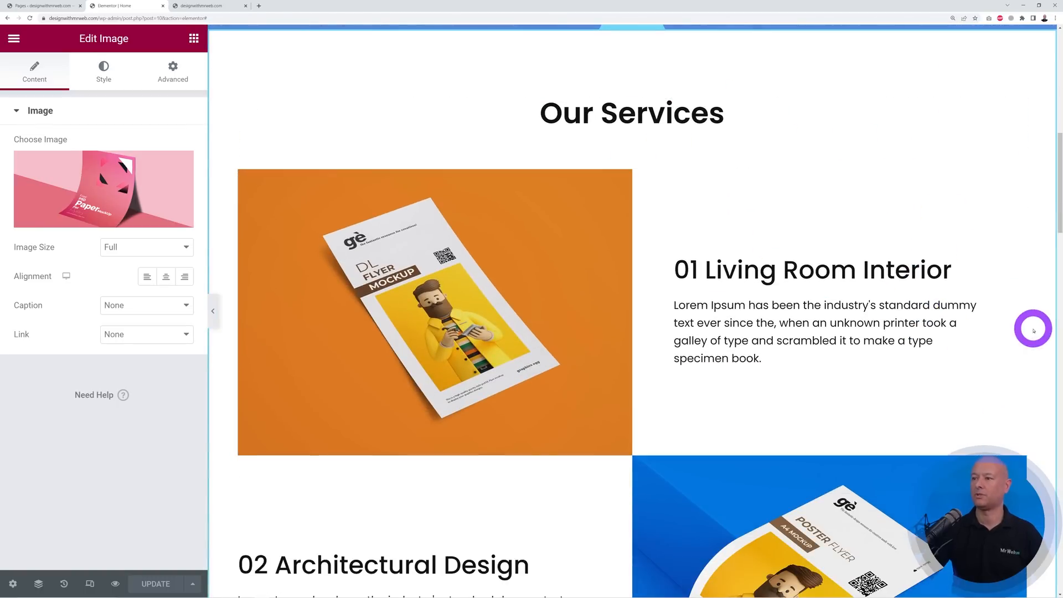
scroll(1039, 321, "down", 3)
scroll(1054, 303, "down", 5)
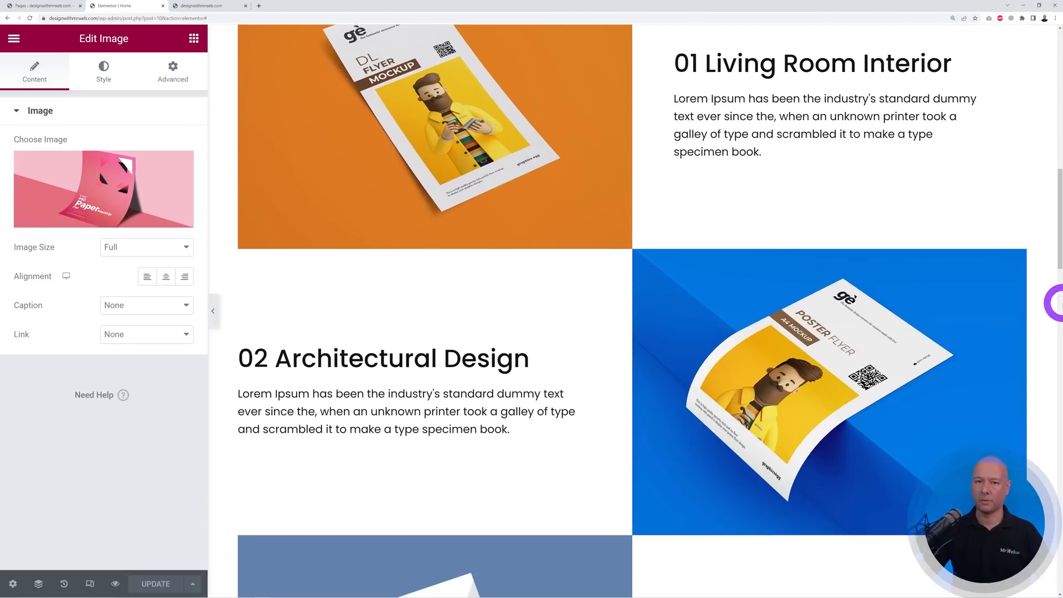
scroll(1055, 301, "down", 8)
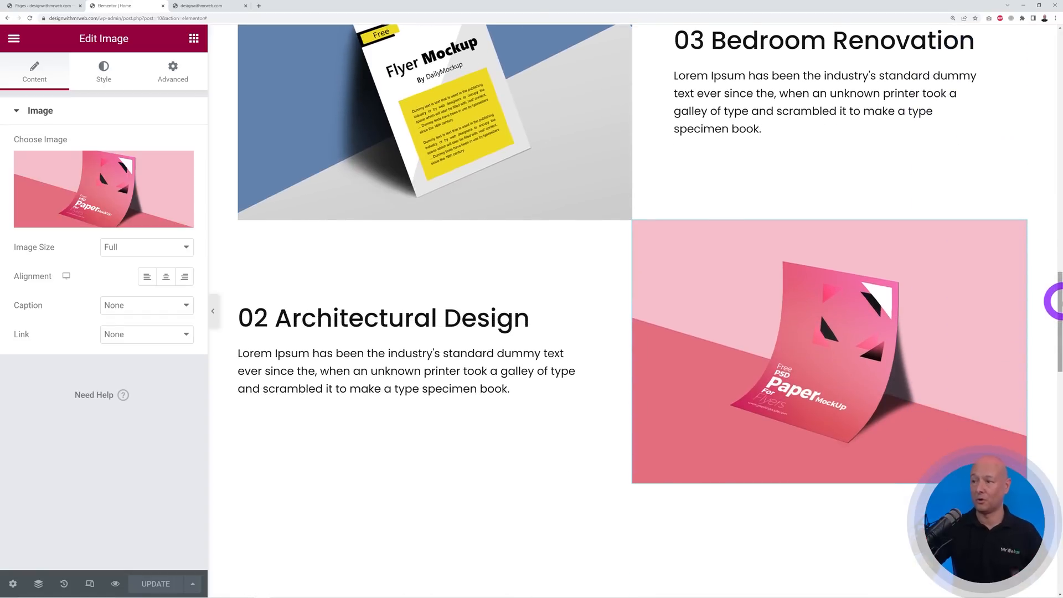
scroll(914, 470, "up", 3)
scroll(841, 431, "up", 6)
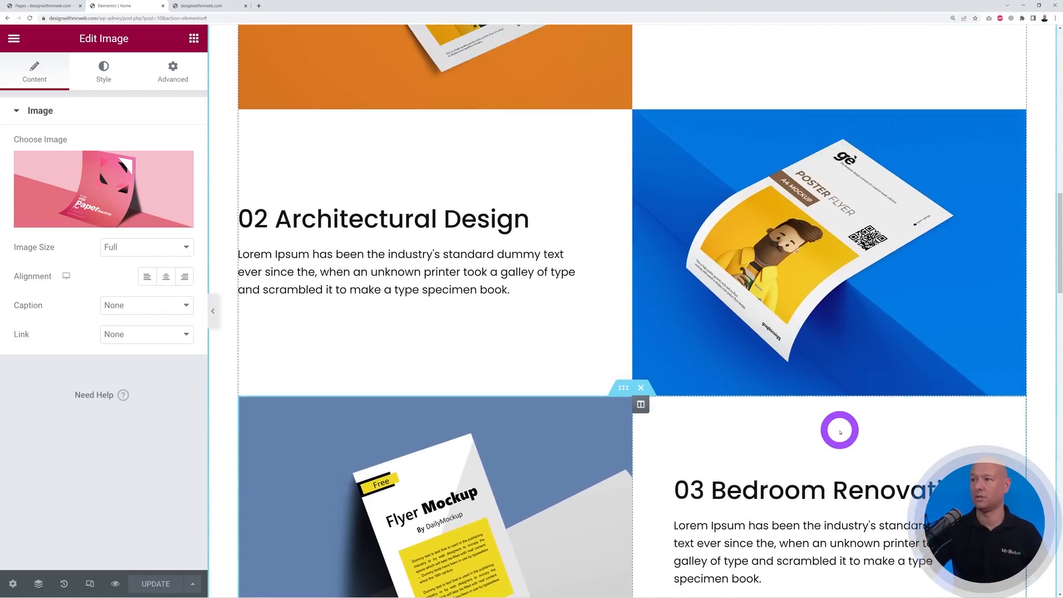
scroll(840, 431, "up", 6)
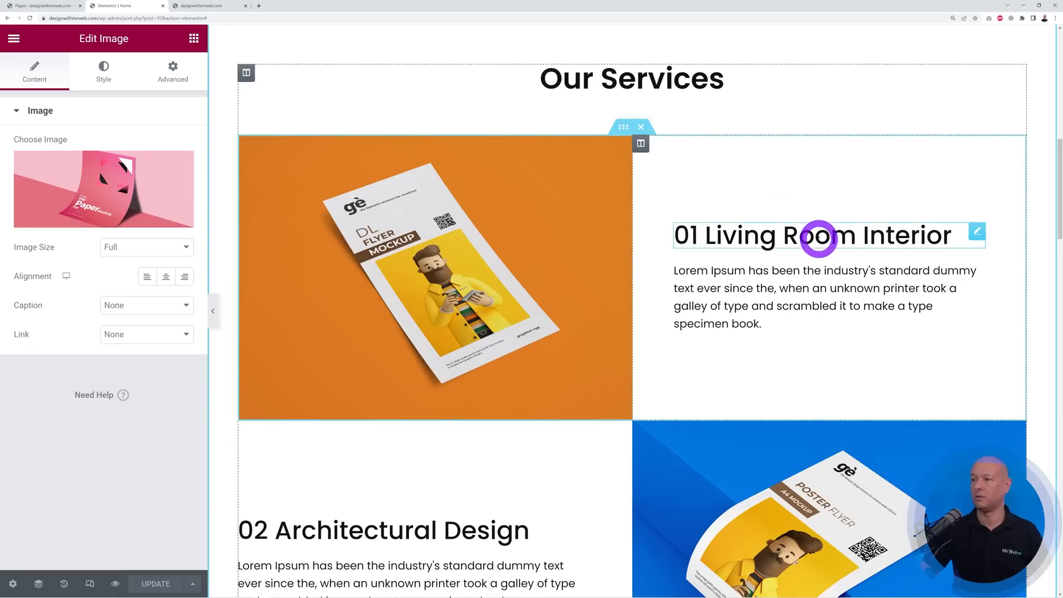
Rename the first service heading to '01 Flyer Design'.
mouse_move(980, 233)
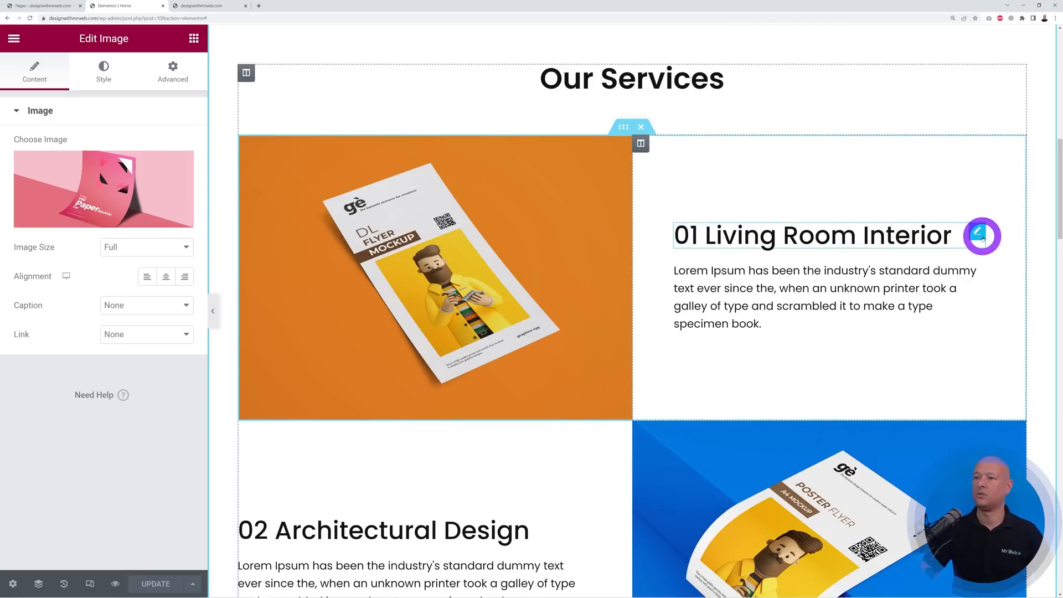
left_click(980, 232)
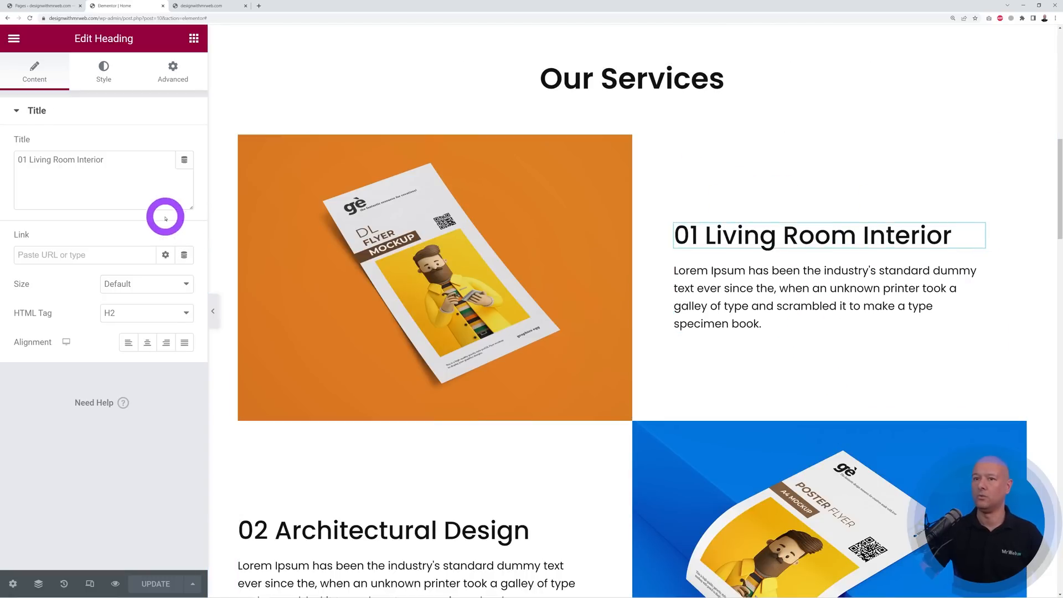
triple_click(164, 182)
type("01 F")
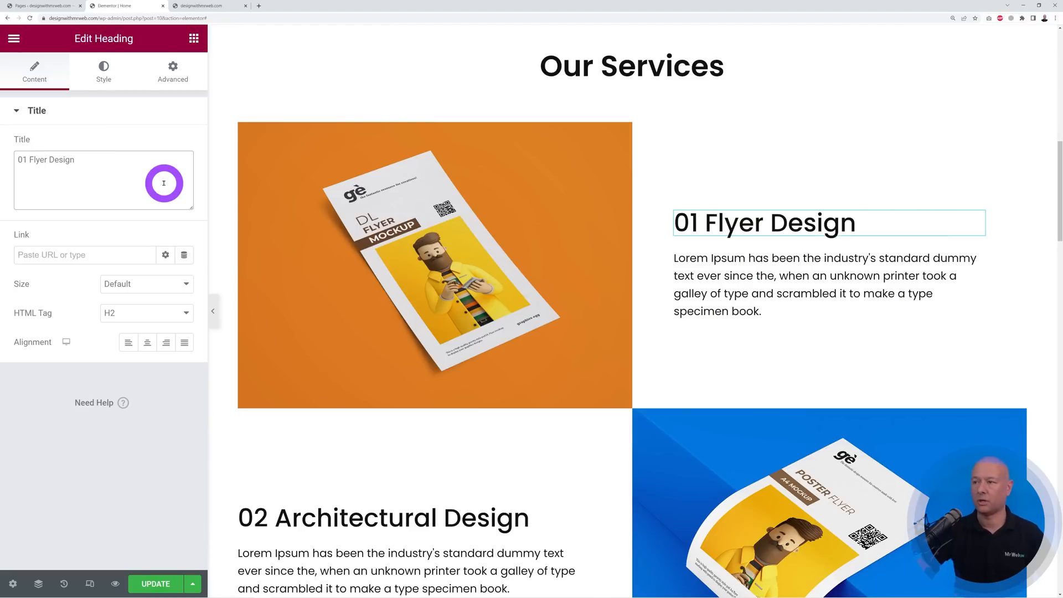
type("lyer Design")
left_click(978, 258)
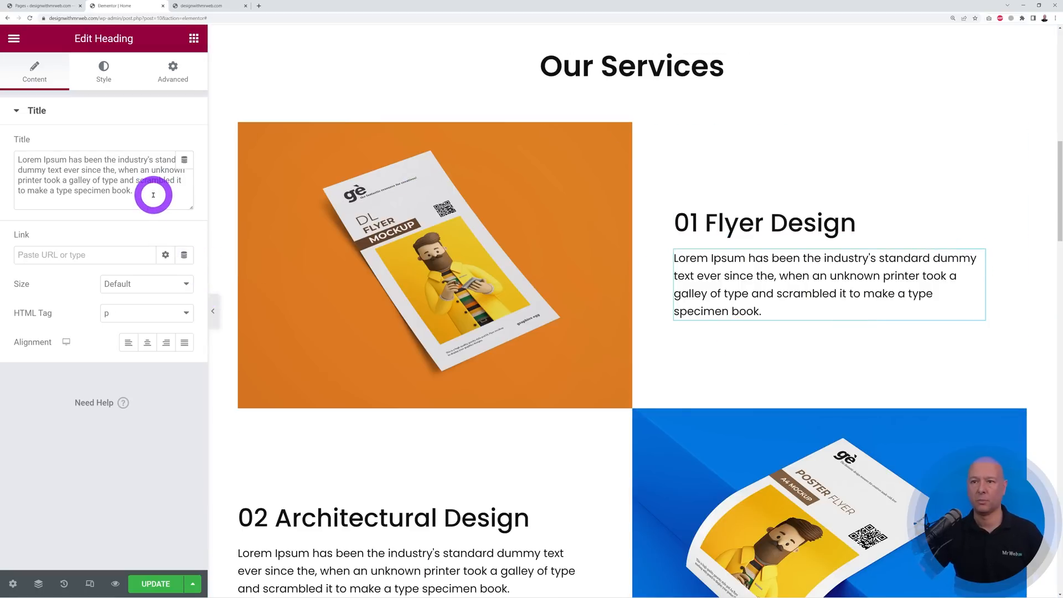
Change the last row's heading number to 4 and update the page.
scroll(541, 360, "down", 4)
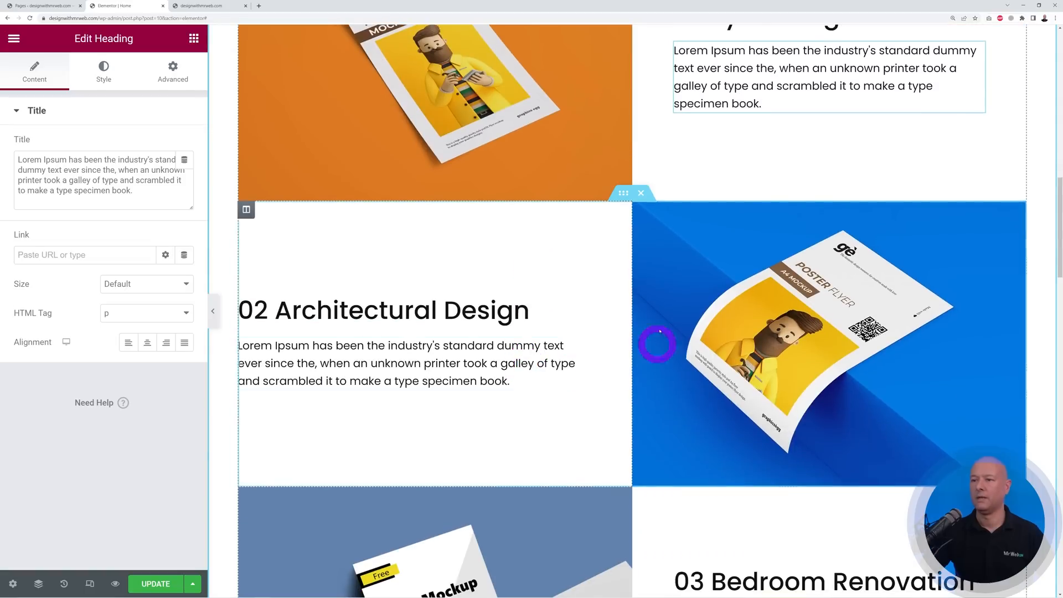
scroll(584, 305, "down", 1)
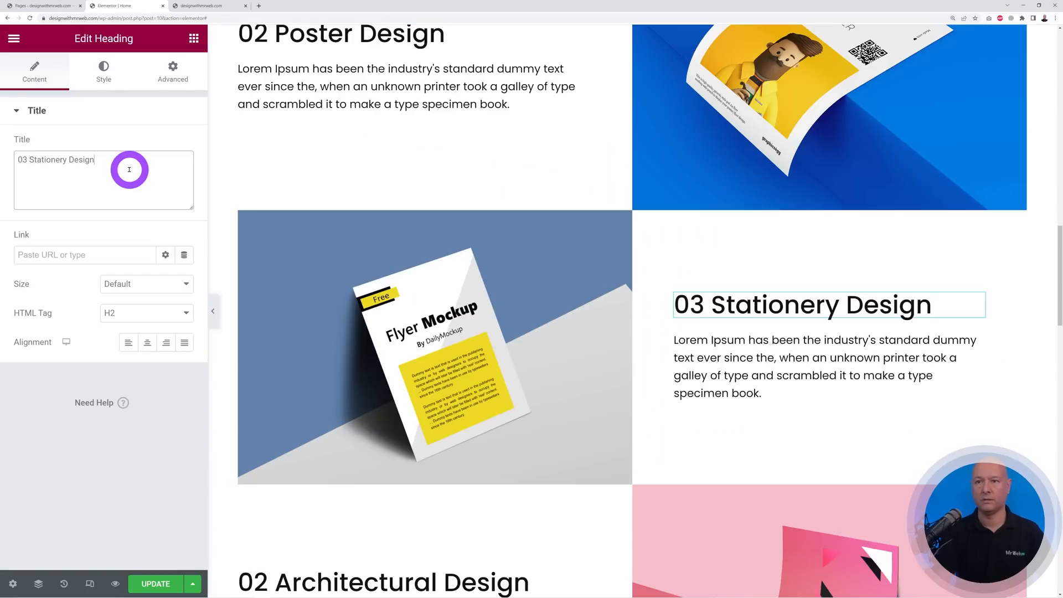
scroll(557, 375, "down", 3)
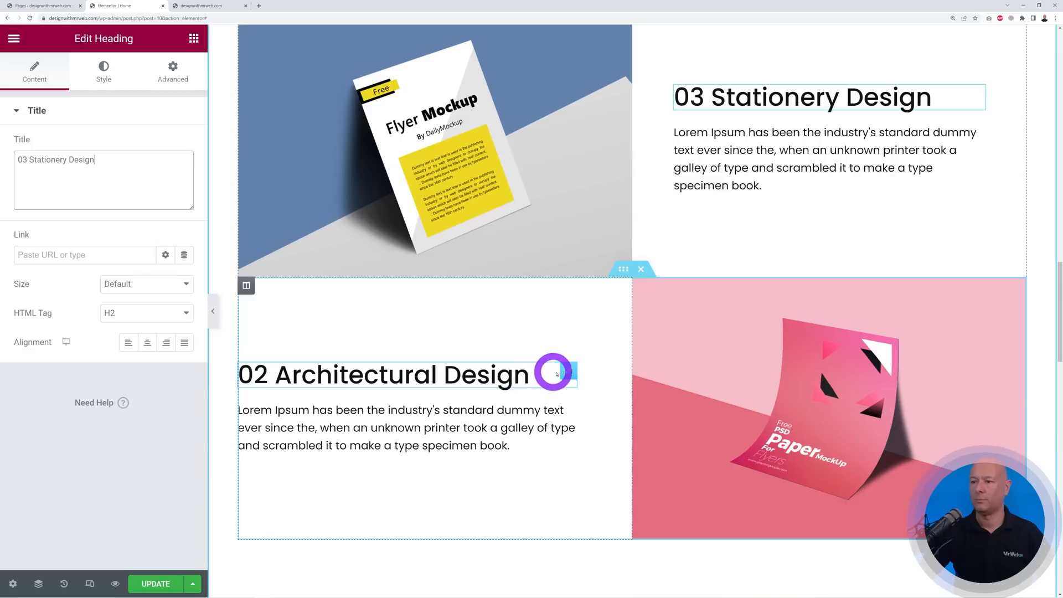
left_click(565, 374)
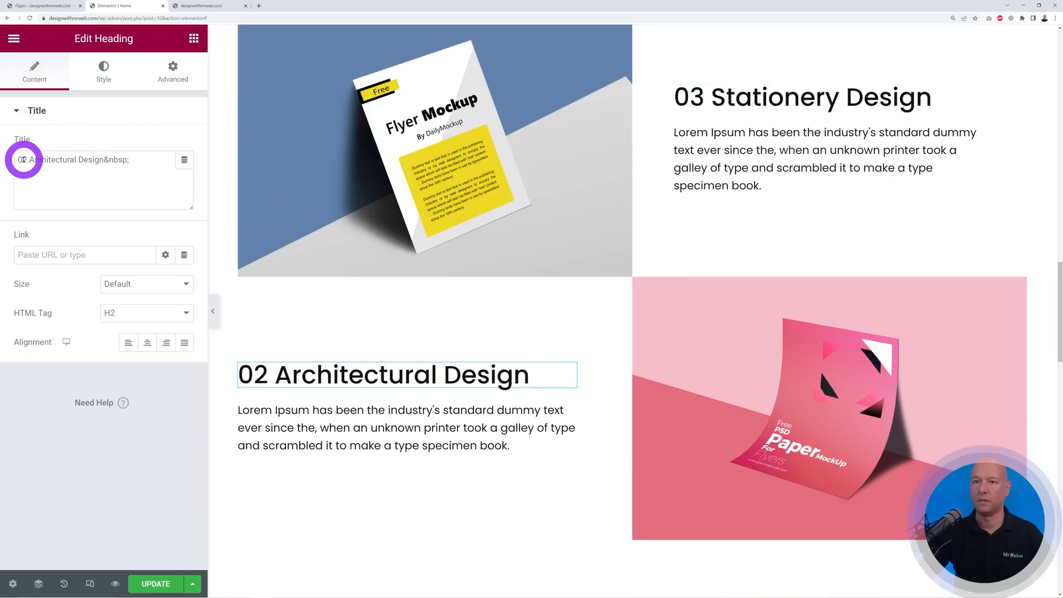
left_click_drag(23, 160, 159, 166)
type("4 Logo Design")
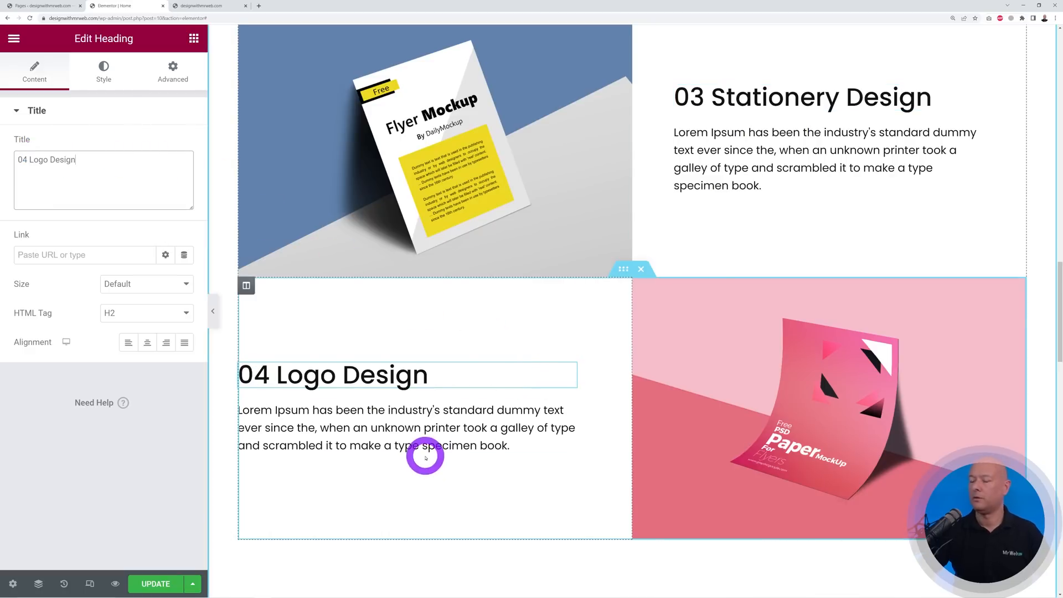
scroll(582, 421, "up", 12)
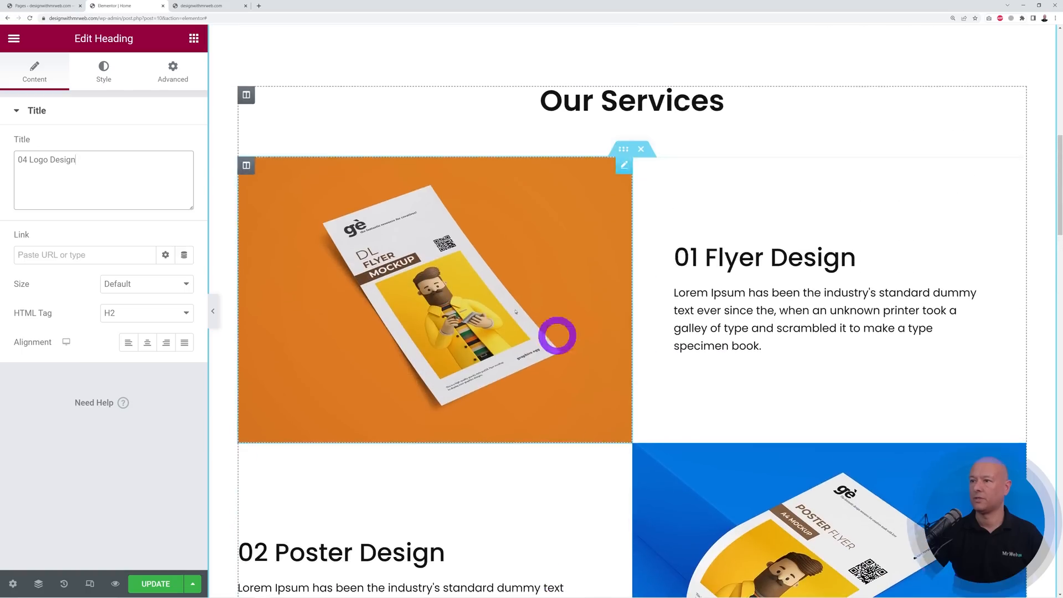
scroll(593, 375, "down", 10)
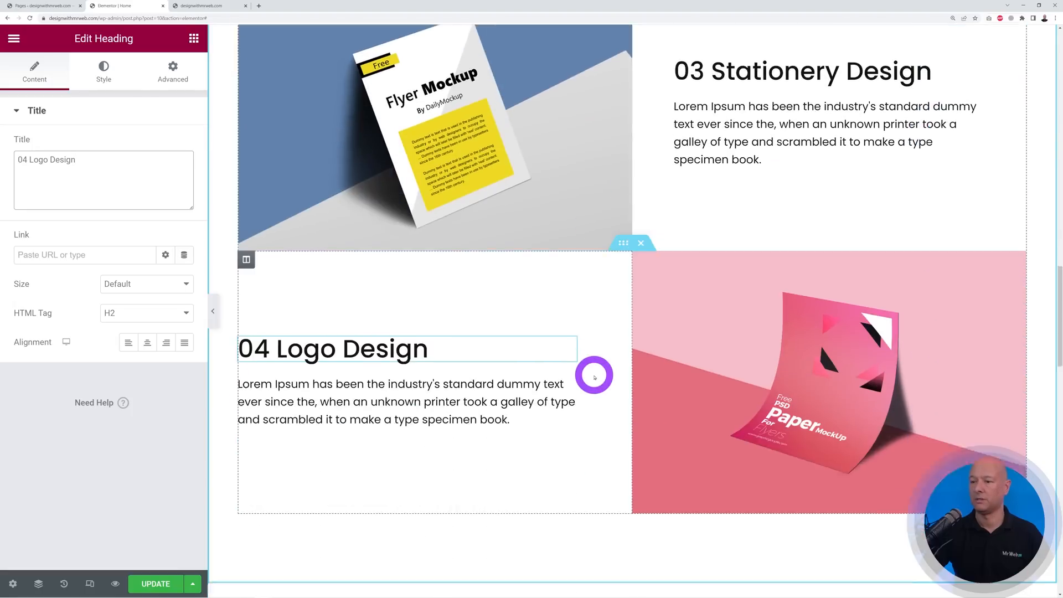
scroll(594, 377, "down", 1)
left_click(156, 583)
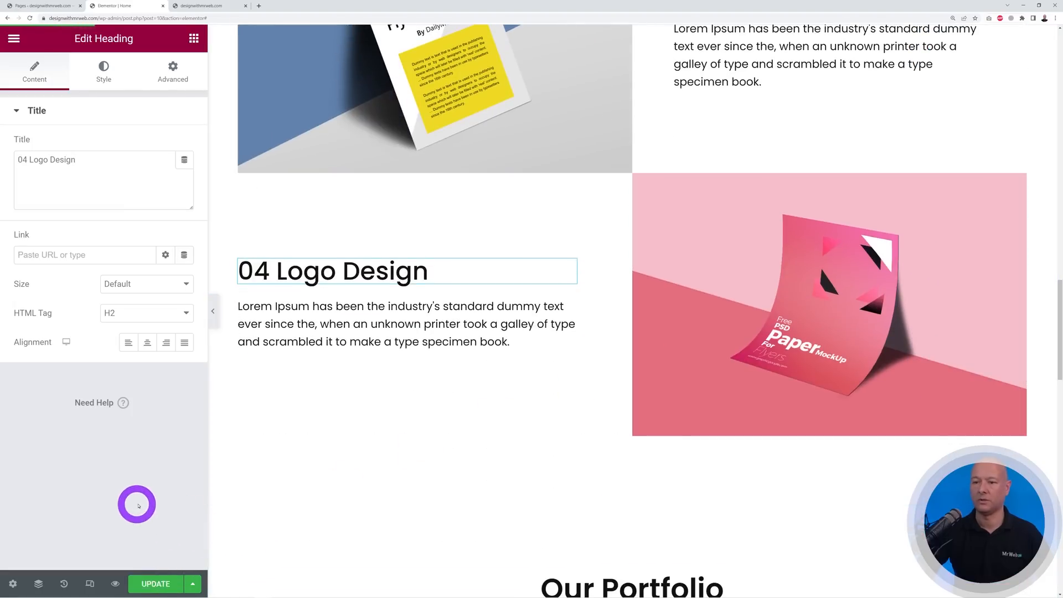
Scroll to Our Portfolio and open the 5-image Basic Gallery's settings.
scroll(922, 333, "down", 6)
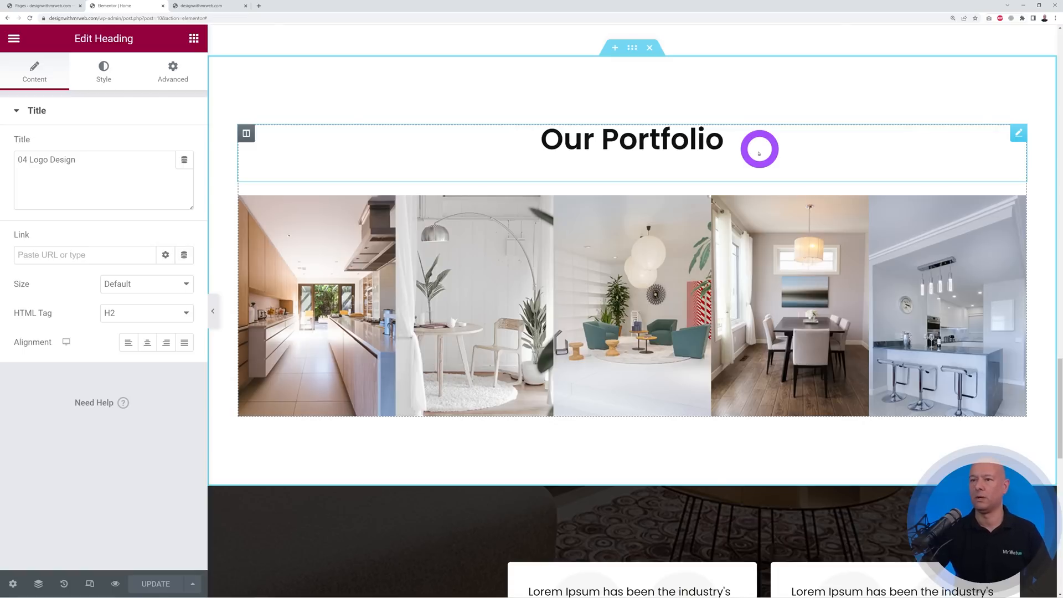
left_click(1017, 208)
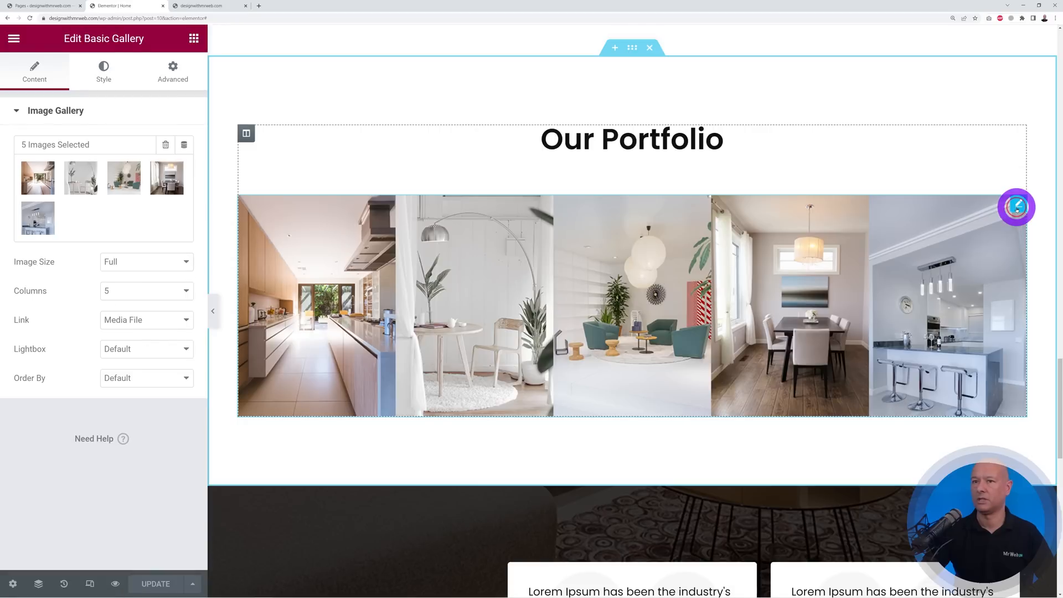
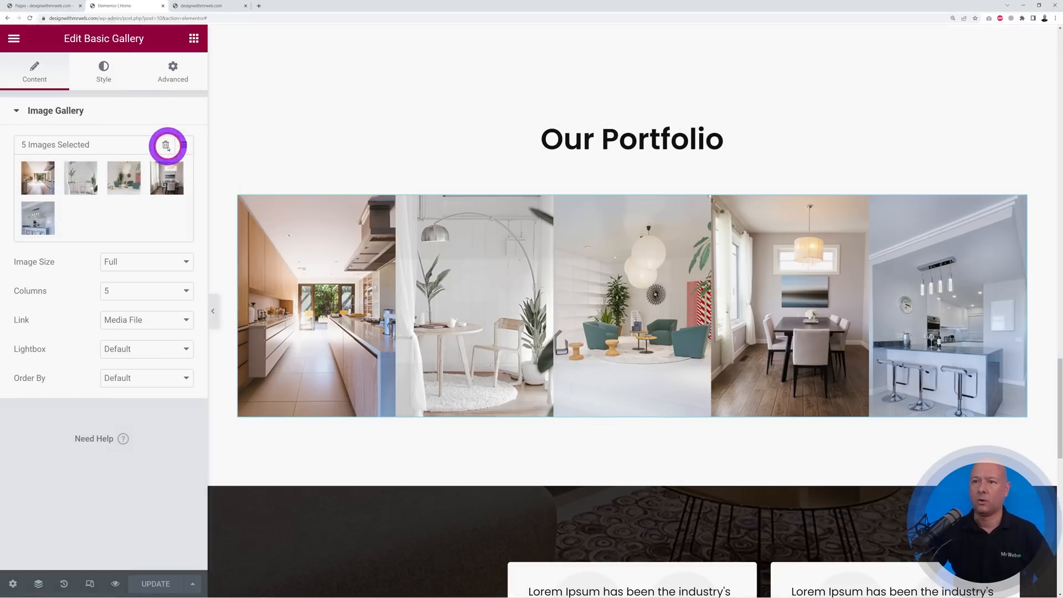
Delete the old gallery images and upload image-1 through image-5 from Downloads.
left_click(166, 146)
left_click(584, 342)
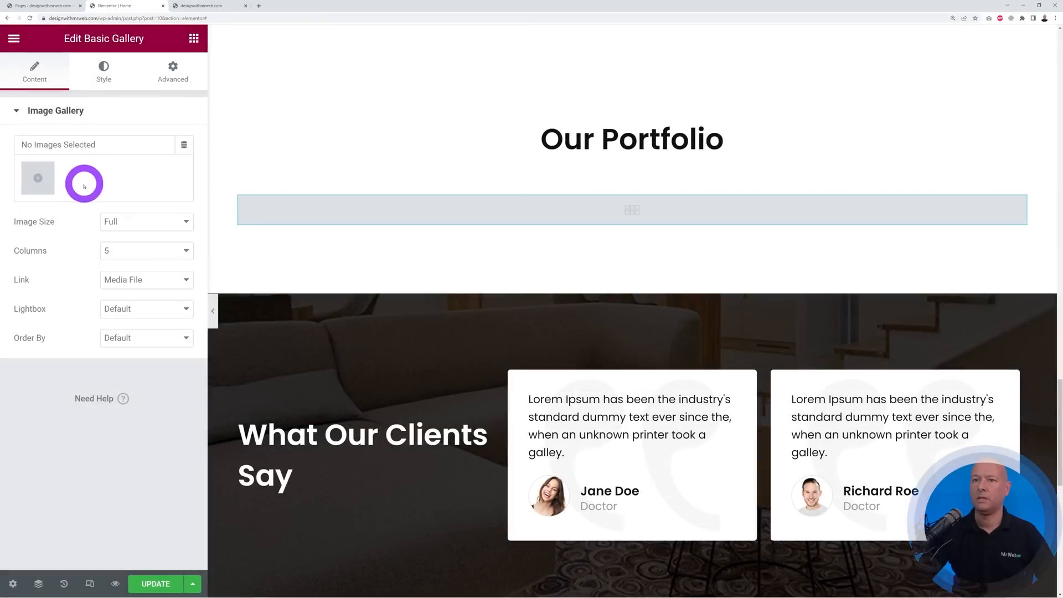
left_click(45, 180)
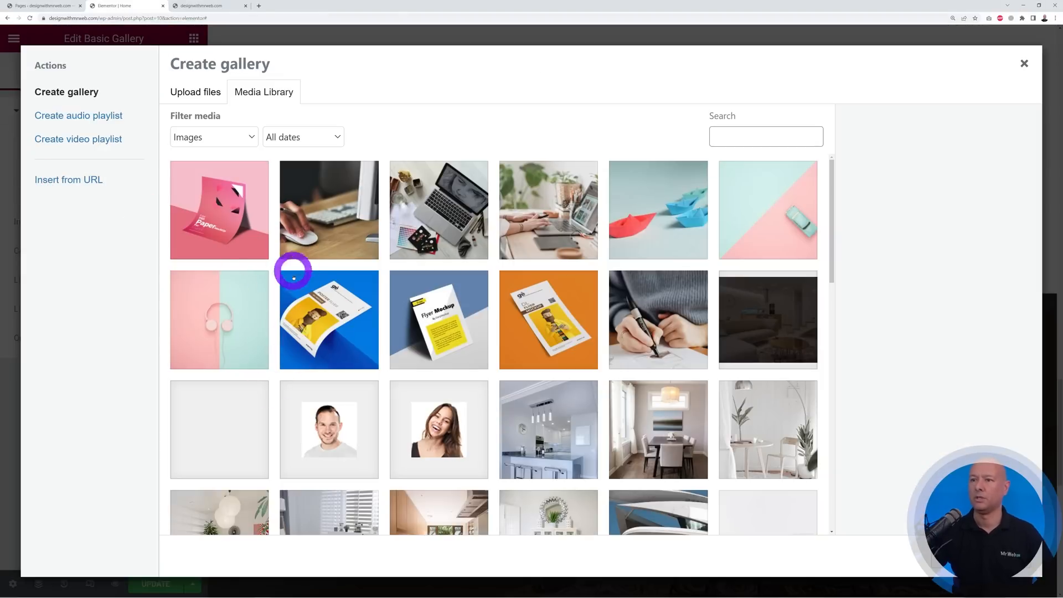
left_click(208, 90)
left_click(584, 306)
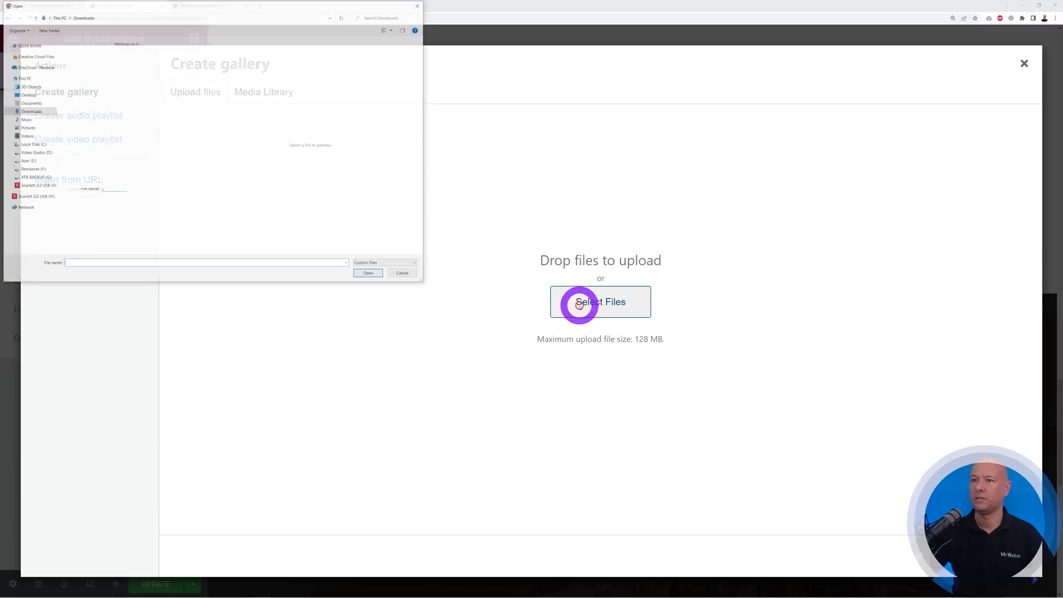
left_click(99, 62)
left_click(104, 138, "shift")
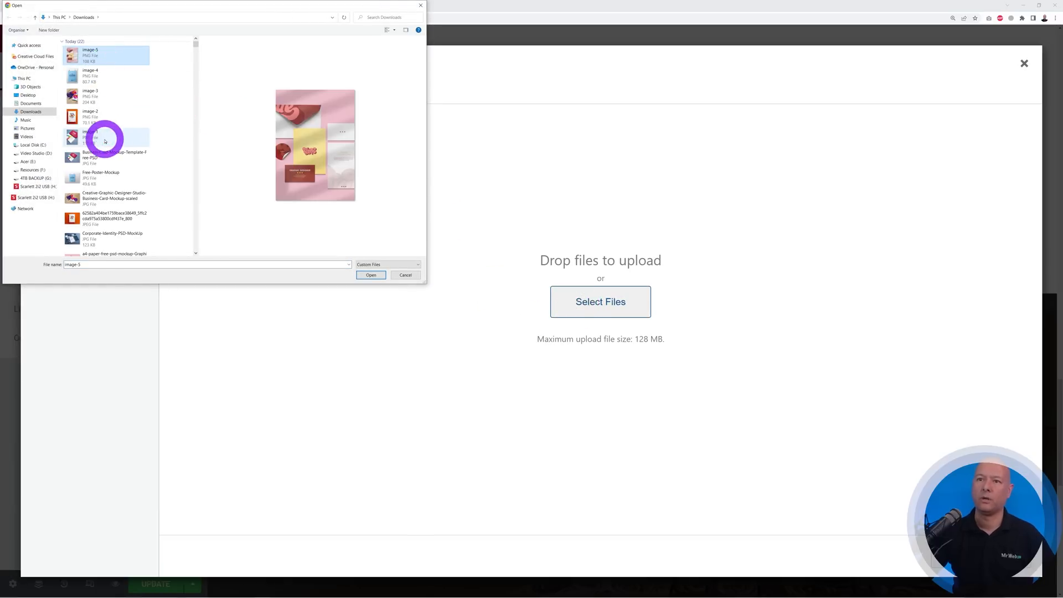
left_click(367, 275)
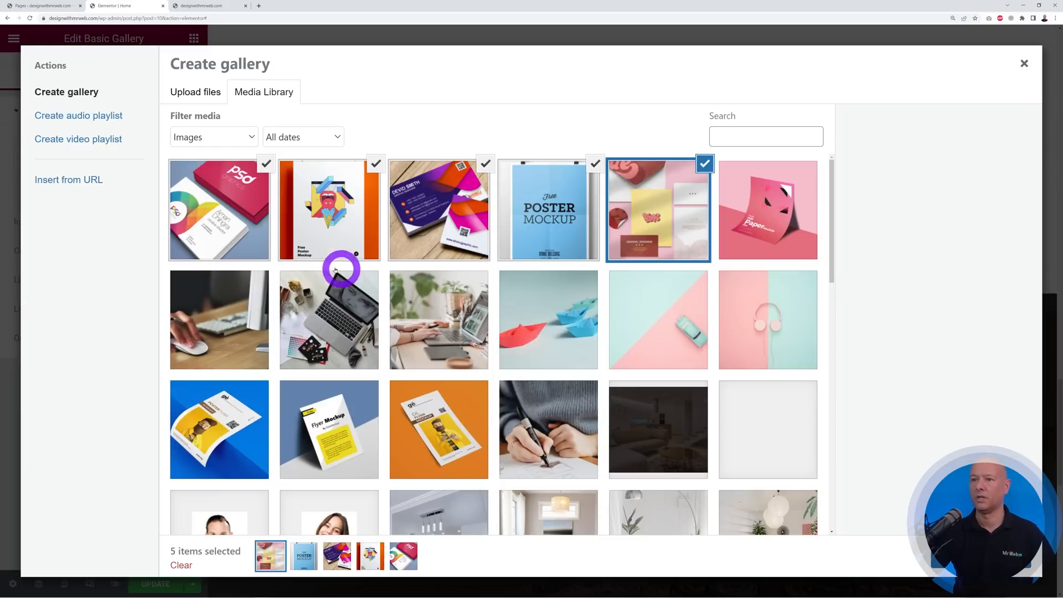
Create a new gallery from the five uploaded images and insert it into Our Portfolio.
left_click(258, 244)
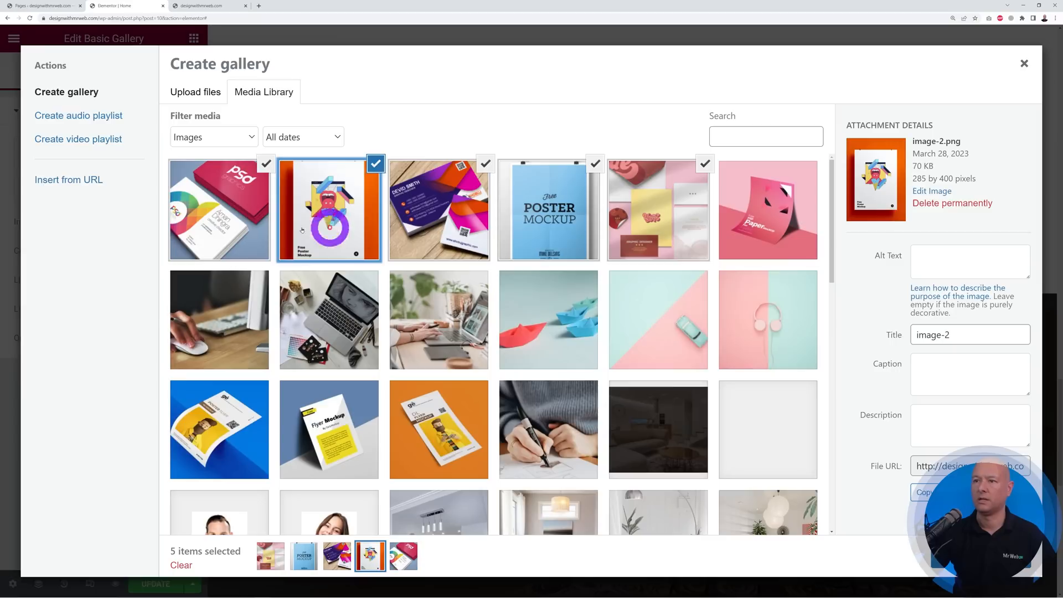
left_click(250, 229)
left_click(267, 165)
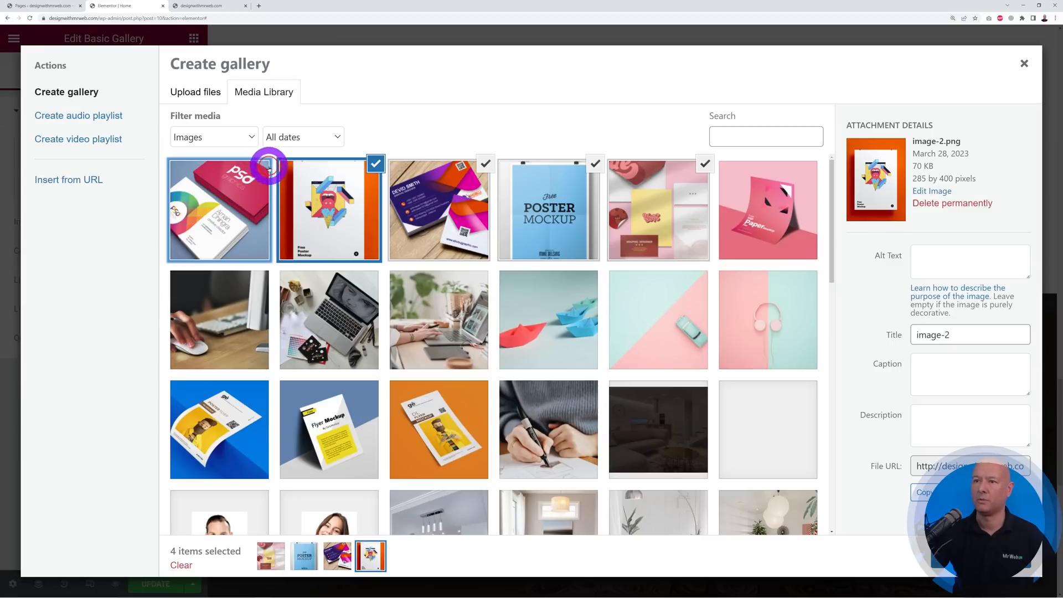
left_click(246, 170)
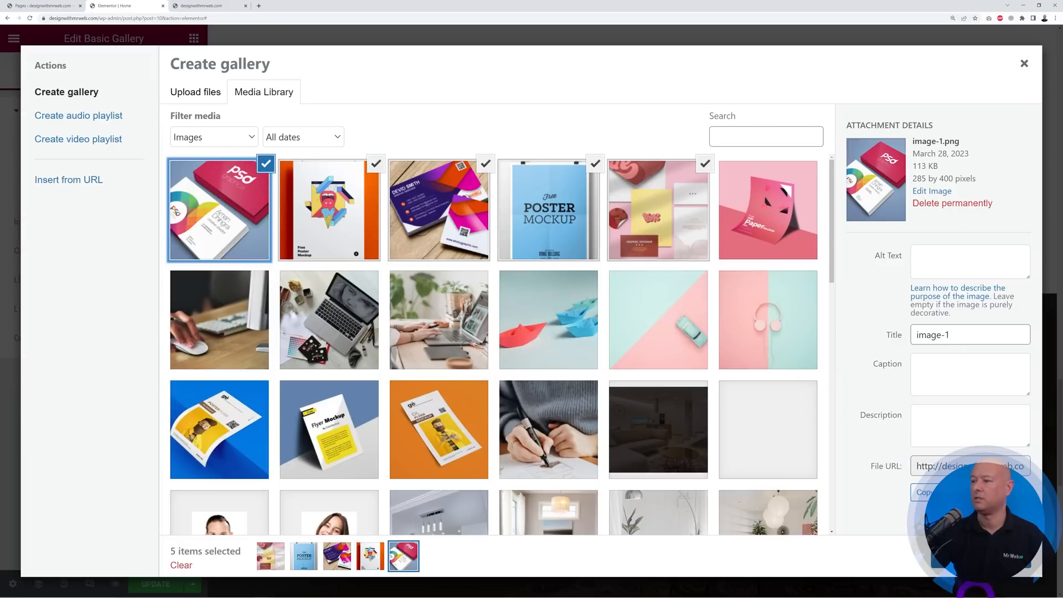
left_click(981, 557)
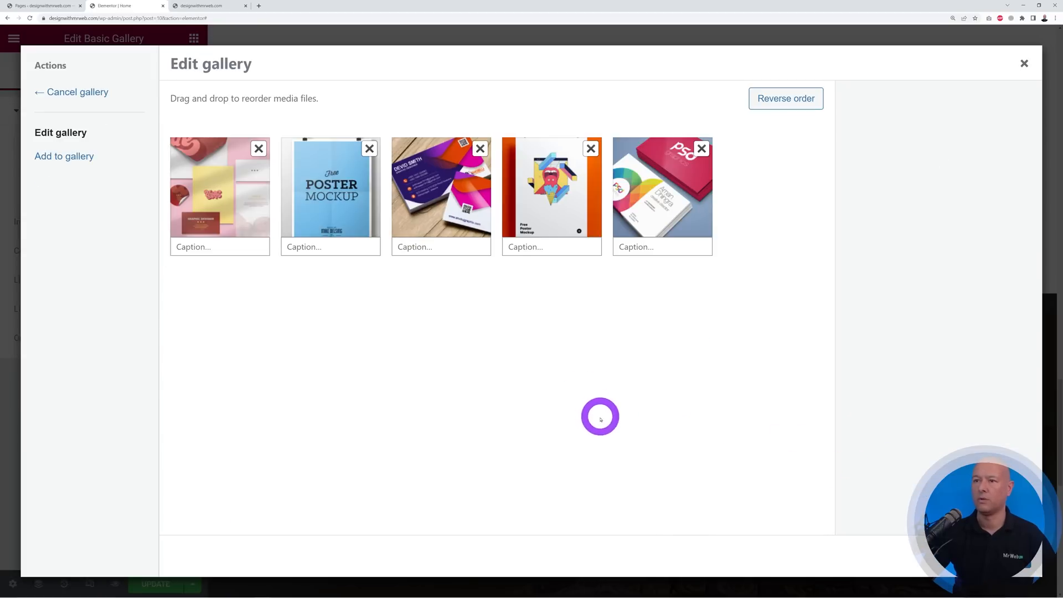
left_click(980, 557)
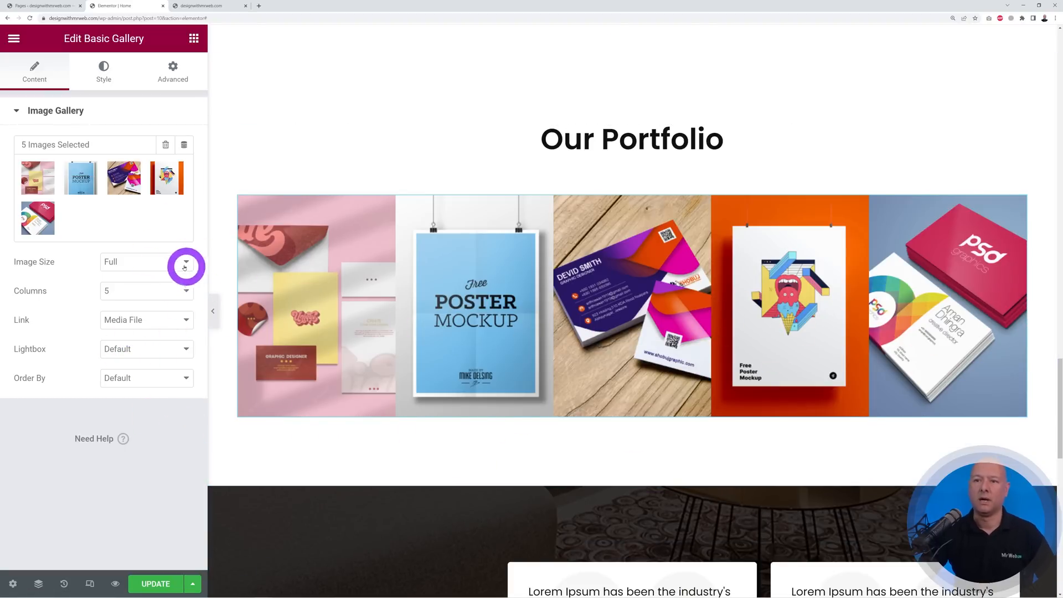
Keep the gallery Image Size at Full and Columns at 5 after trying 4 and 6.
left_click(186, 265)
left_click(185, 265)
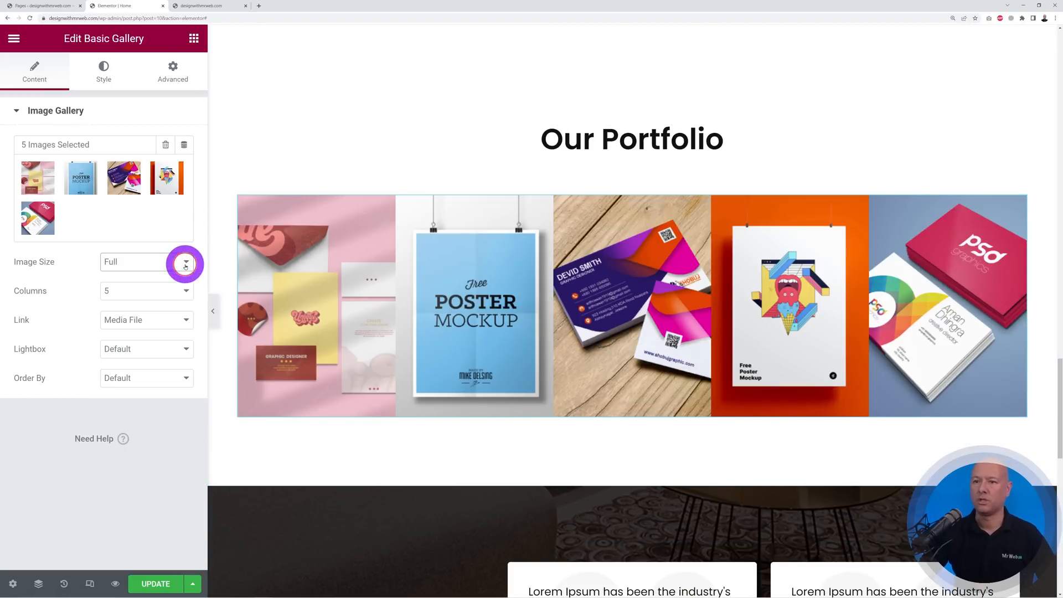
left_click(186, 265)
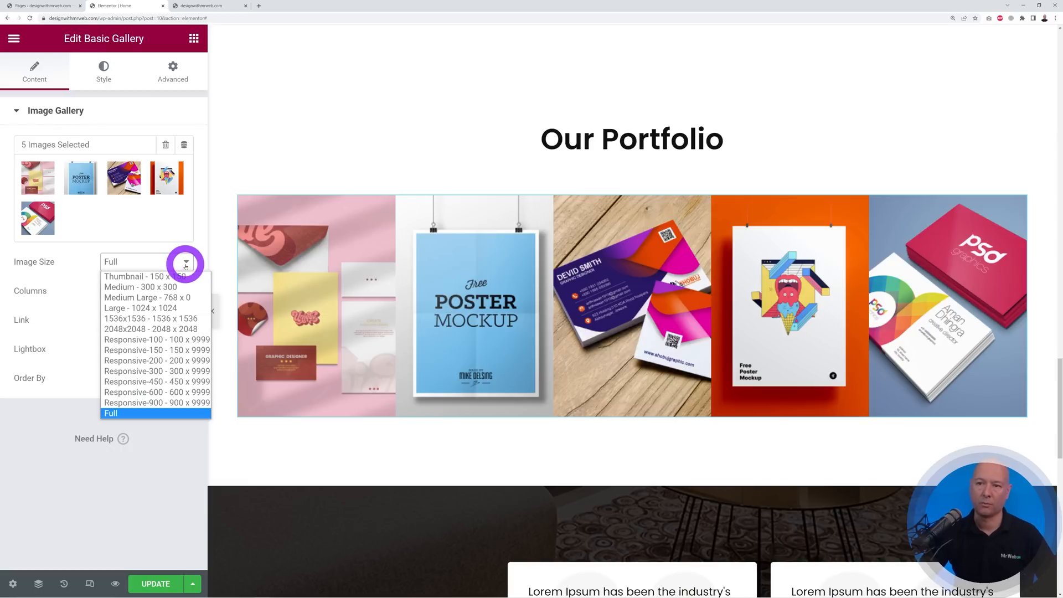
left_click(187, 265)
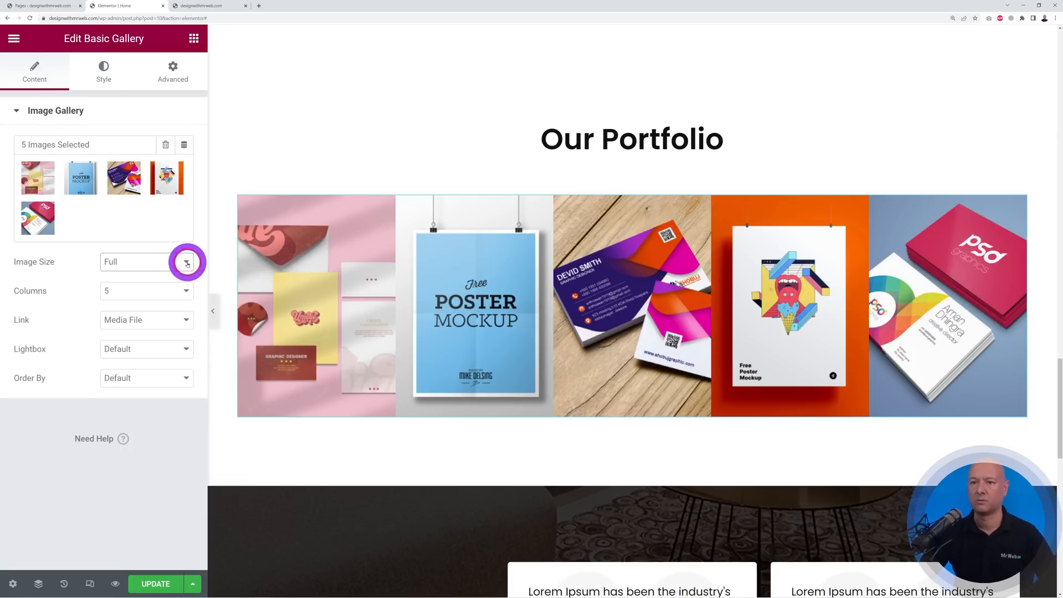
left_click(186, 292)
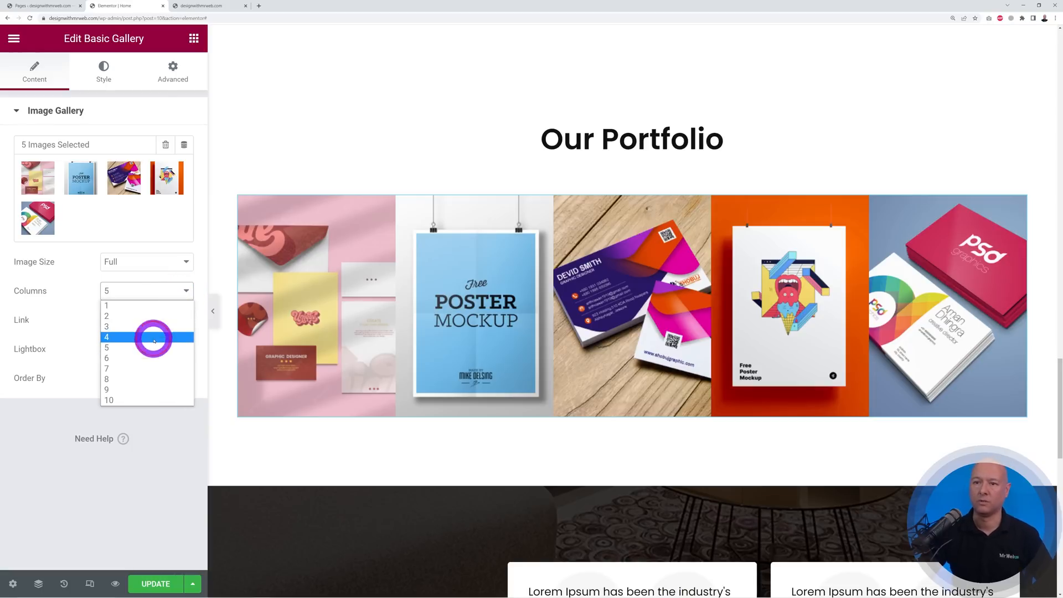
left_click(151, 336)
left_click(185, 291)
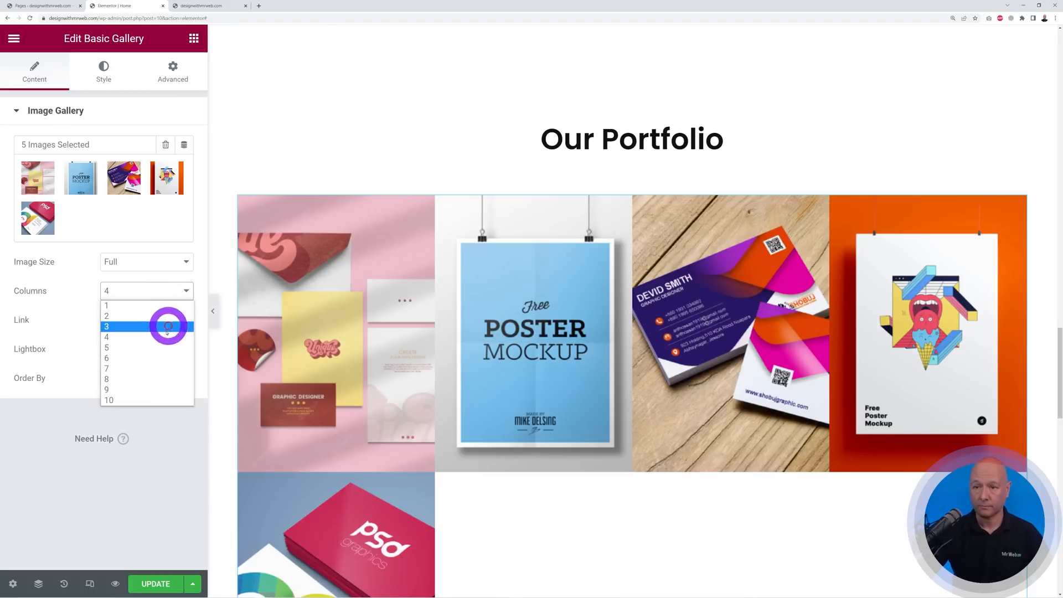
left_click(159, 347)
left_click(185, 291)
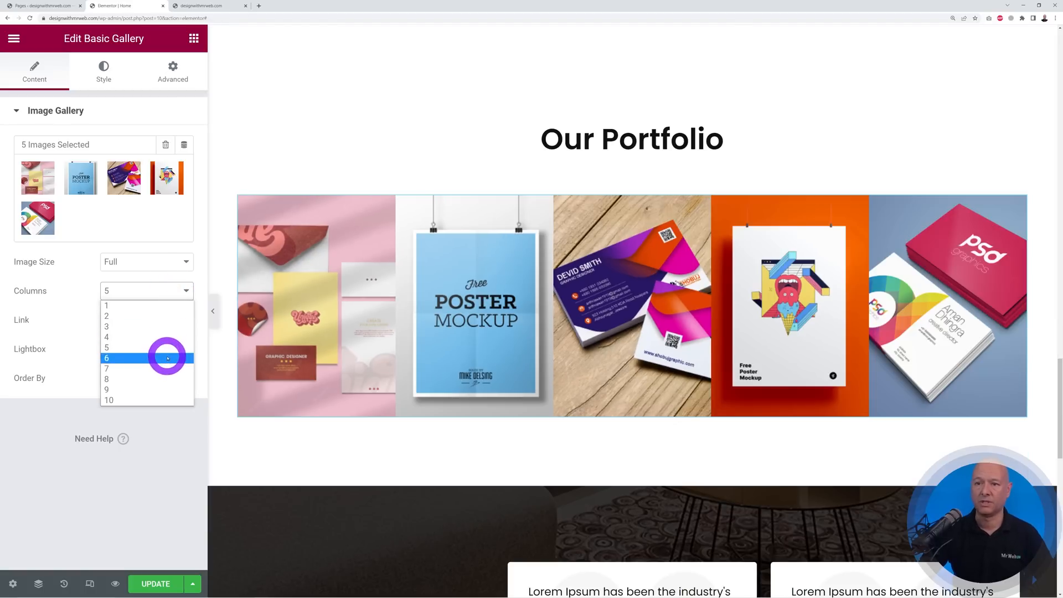
left_click(166, 359)
left_click(175, 291)
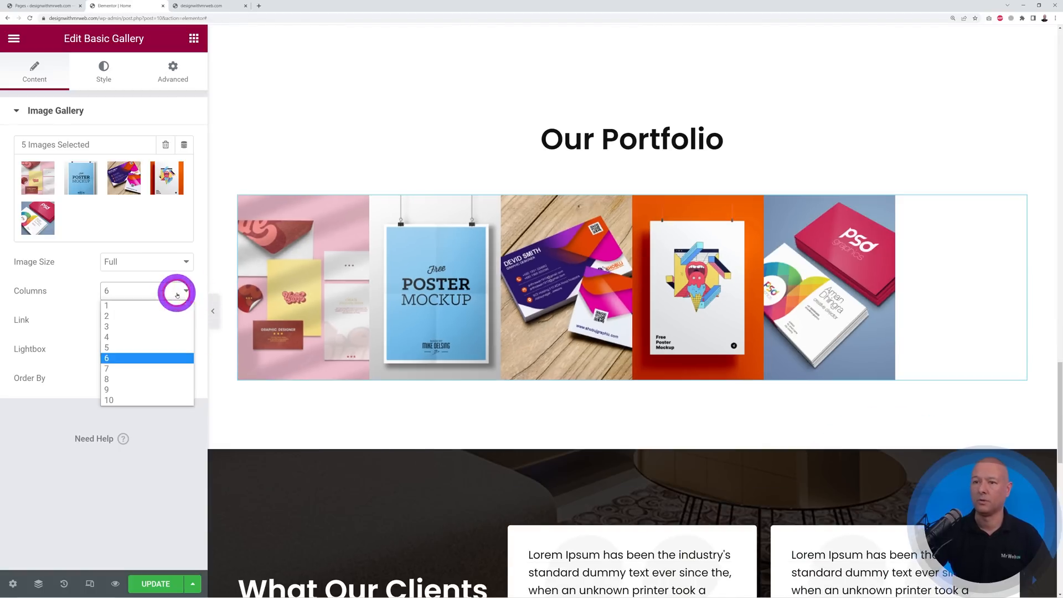
left_click(162, 349)
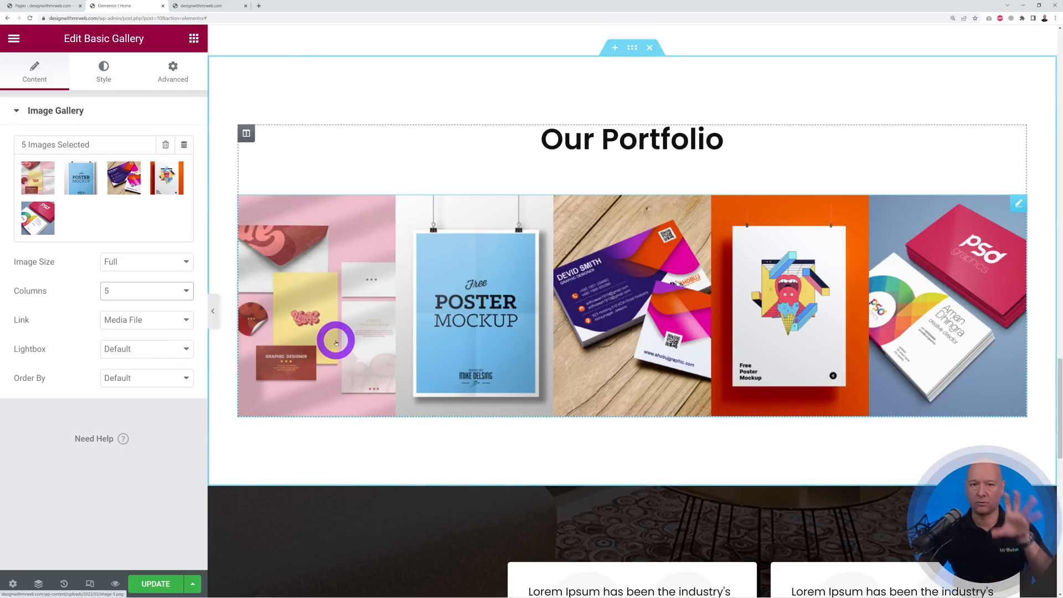
Set the gallery Lightbox to Yes, update the page, and view the live site.
left_click(188, 350)
left_click(177, 374)
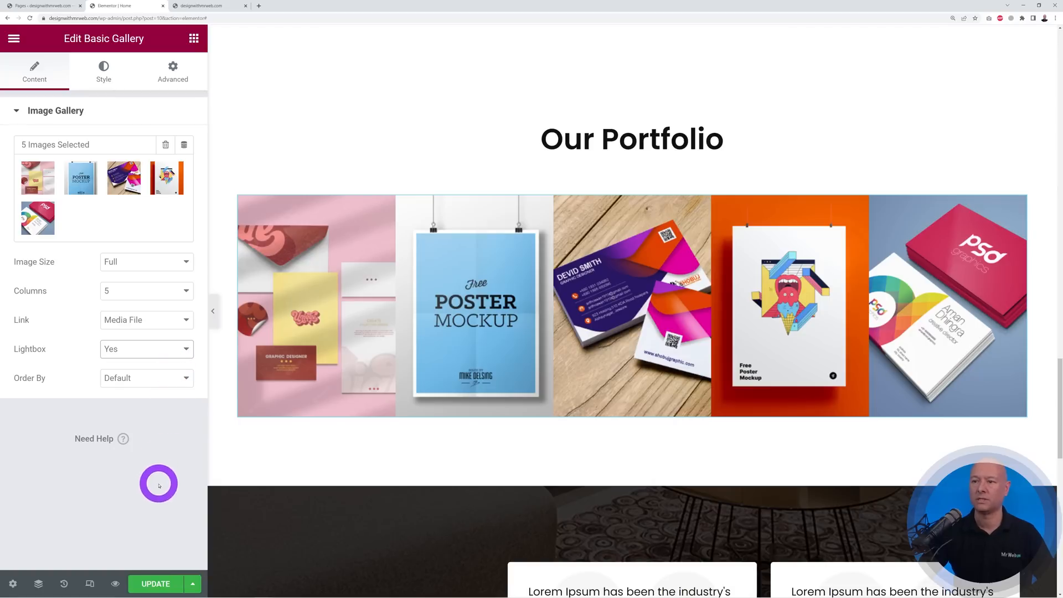
left_click(158, 581)
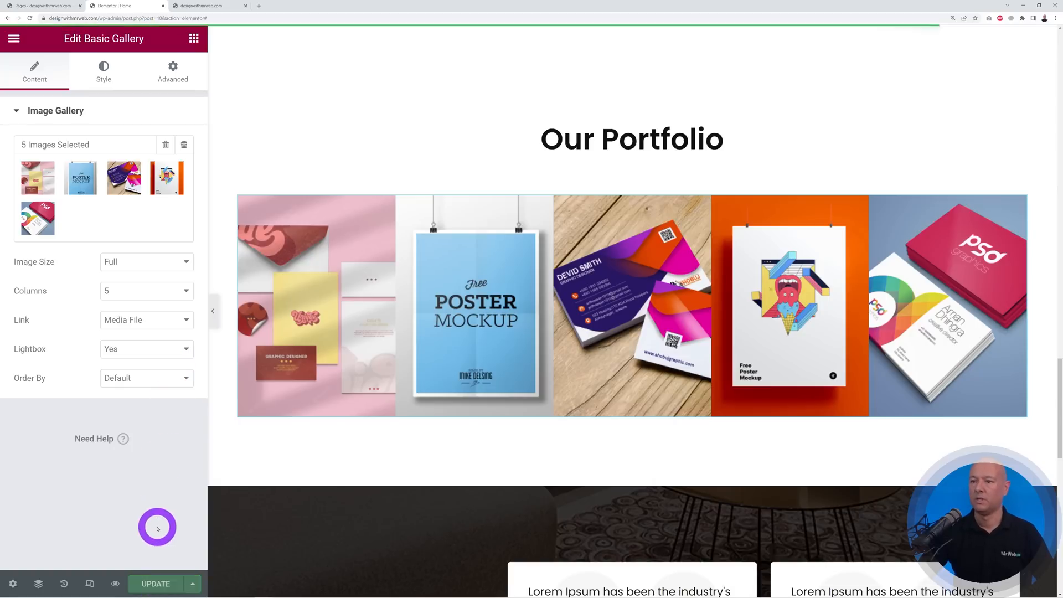
left_click(206, 7)
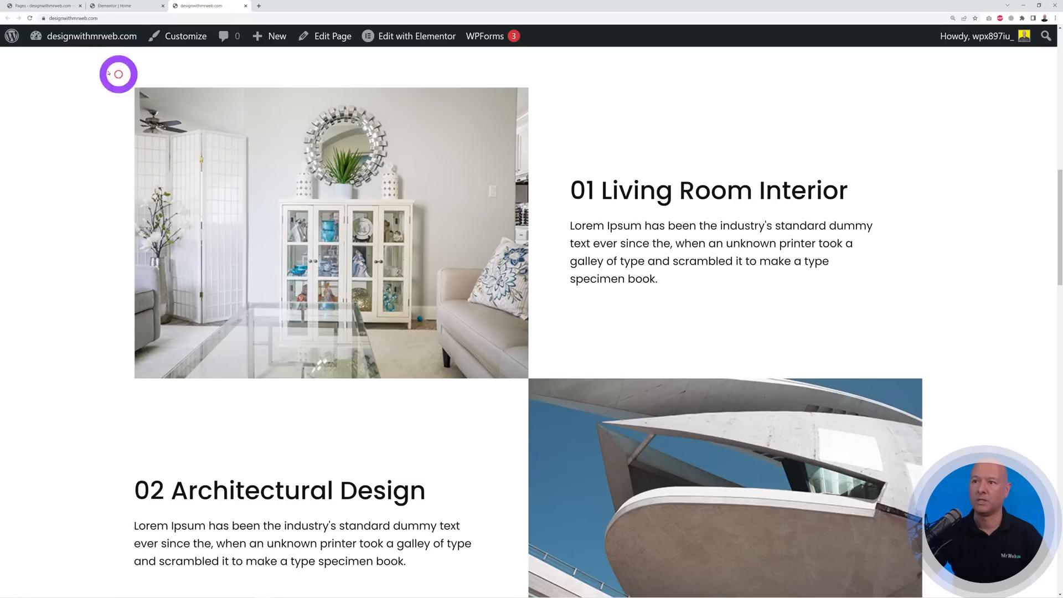
Reload the live site and confirm the first portfolio image opens in a zoomable lightbox.
left_click(29, 18)
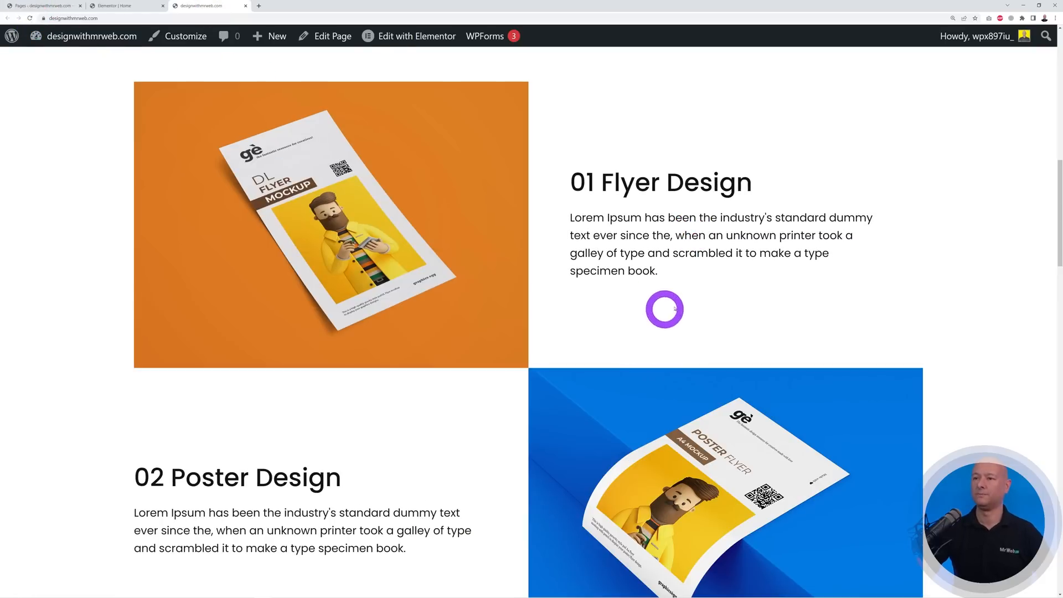
scroll(802, 296, "up", 15)
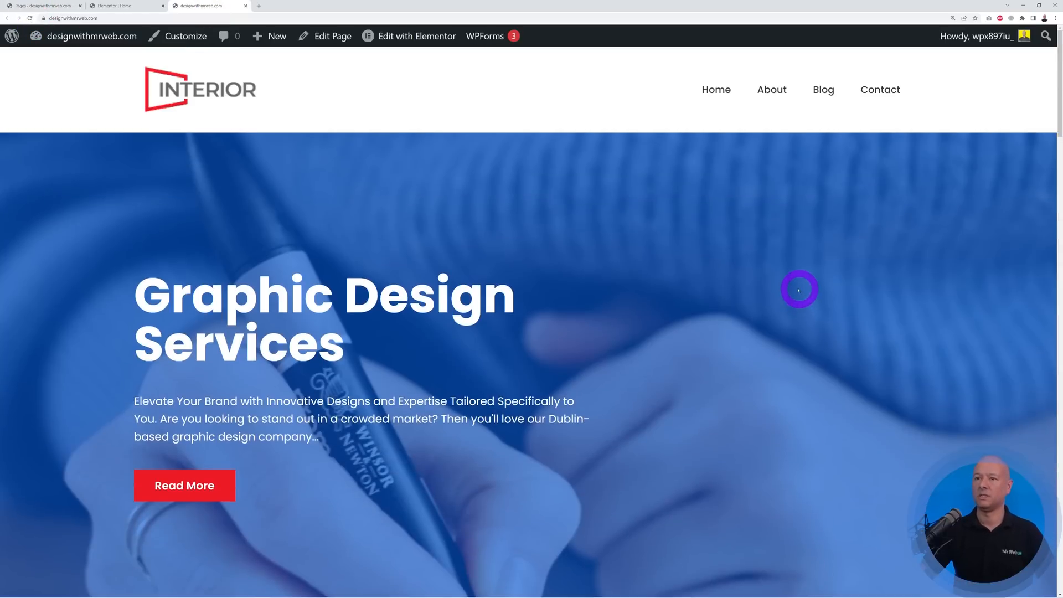
scroll(801, 288, "down", 10)
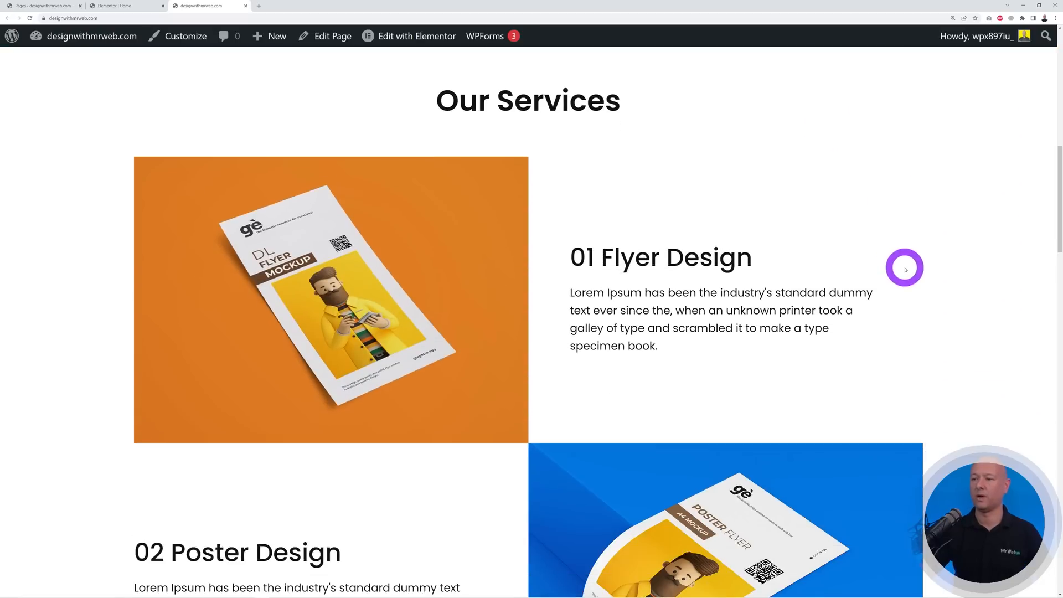
scroll(912, 268, "down", 3)
scroll(964, 253, "down", 8)
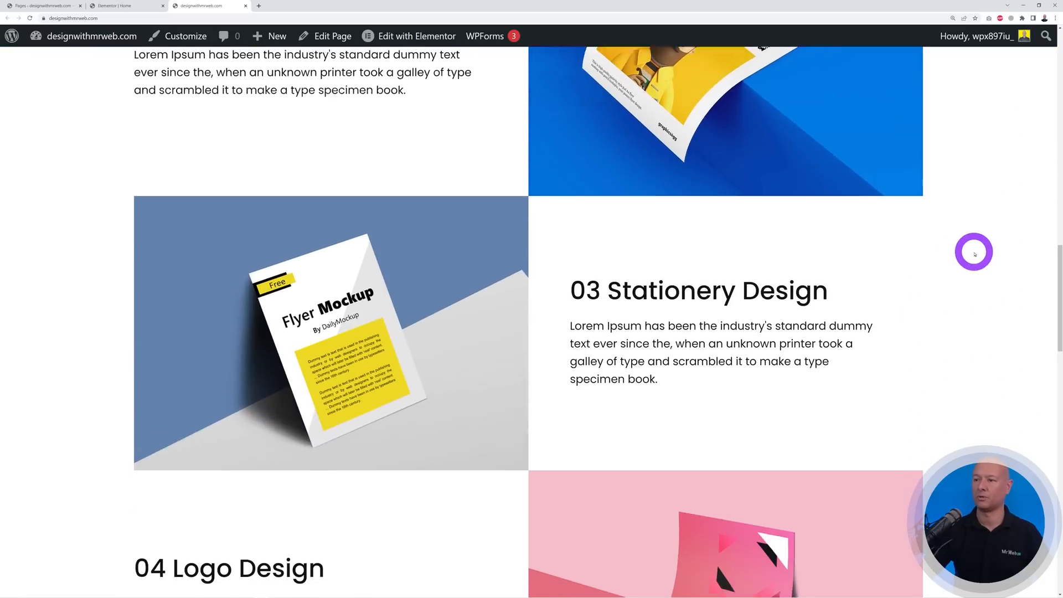
scroll(967, 242, "down", 12)
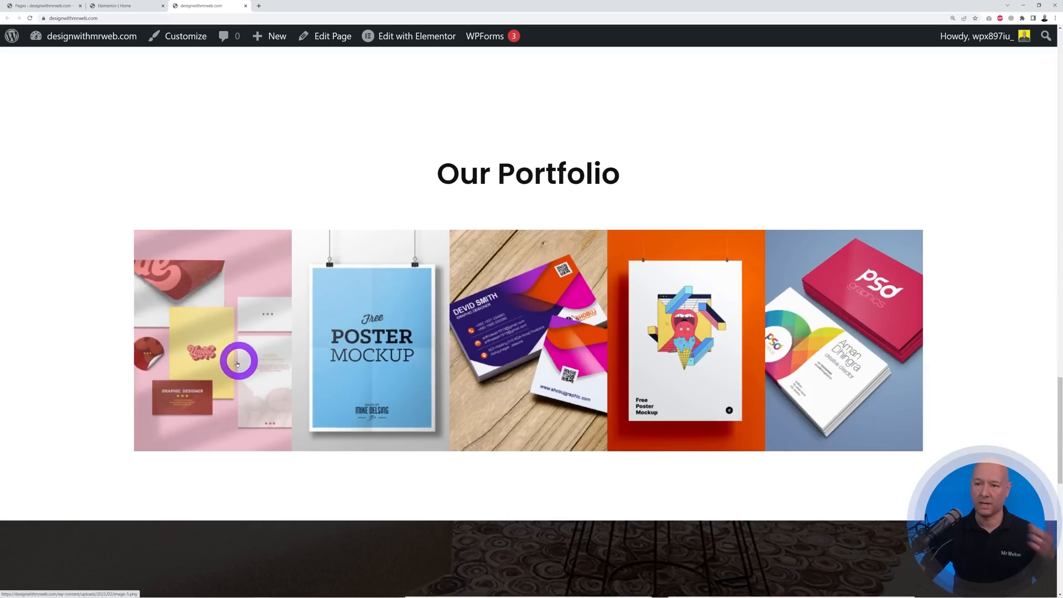
left_click(235, 366)
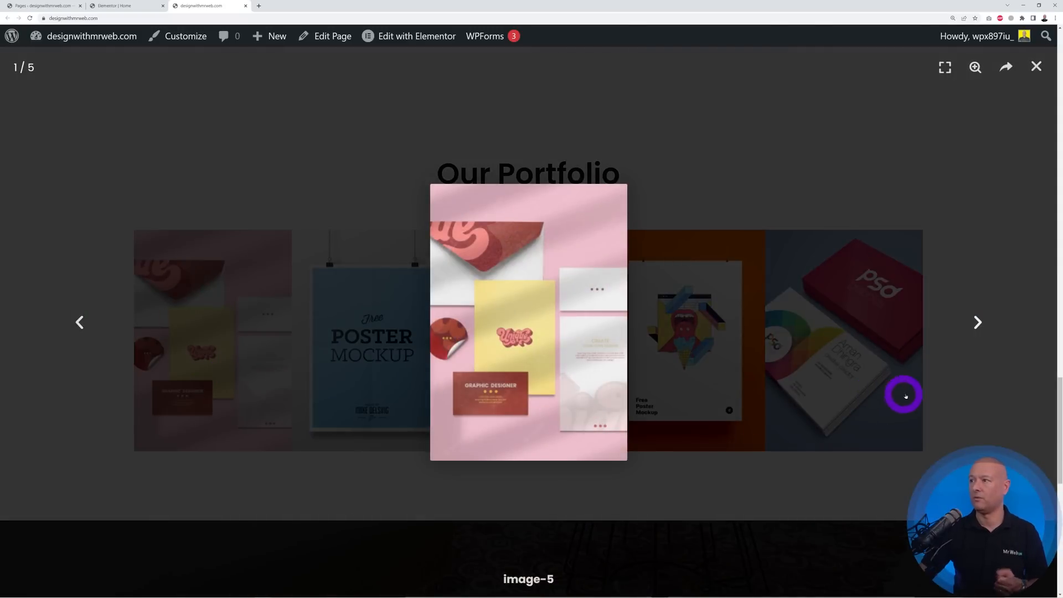
left_click(975, 67)
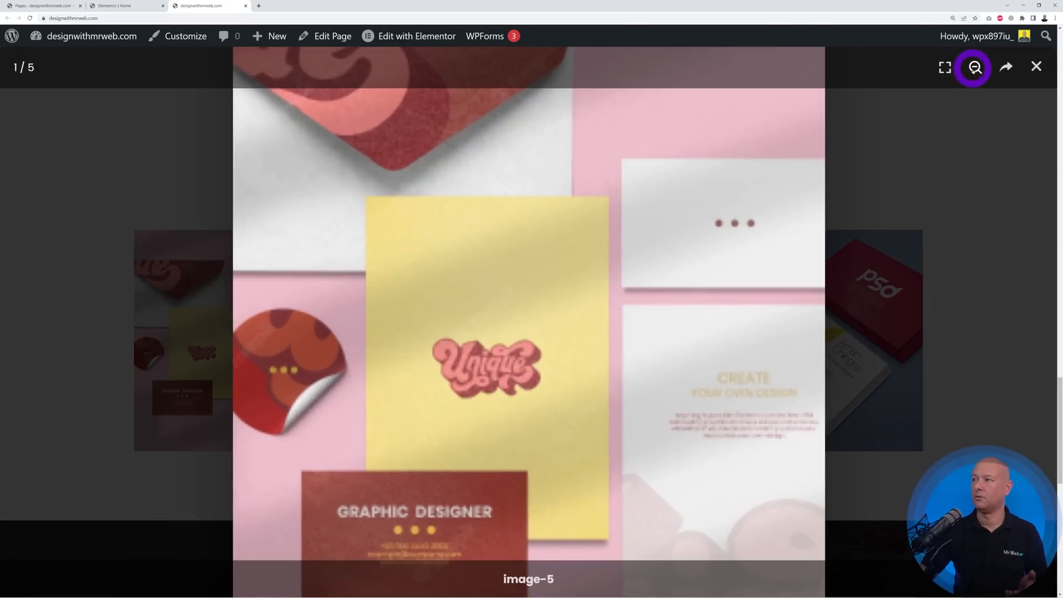
left_click(975, 67)
left_click(1035, 66)
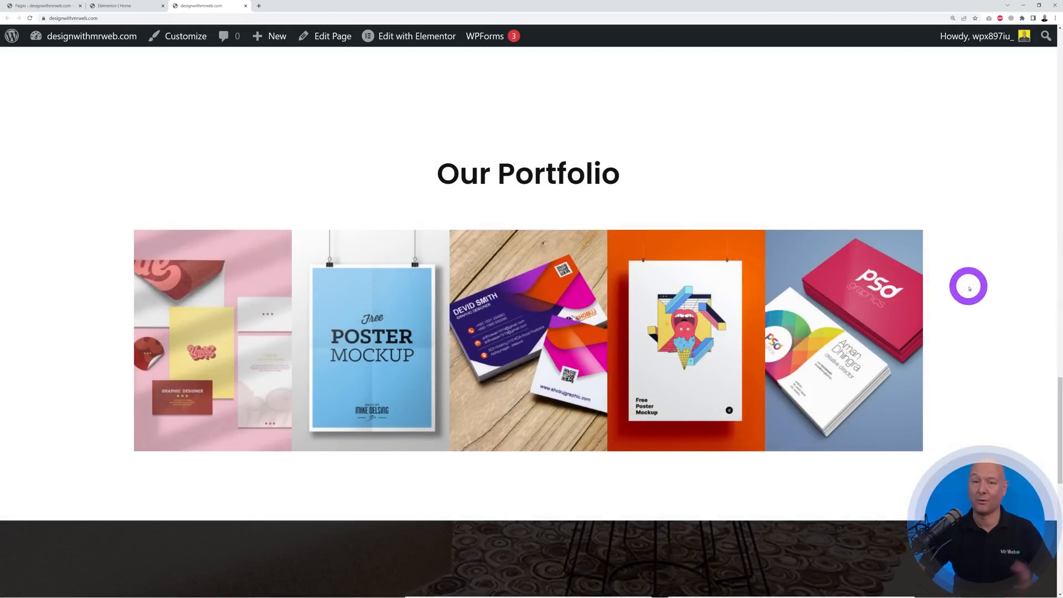
scroll(995, 282, "down", 8)
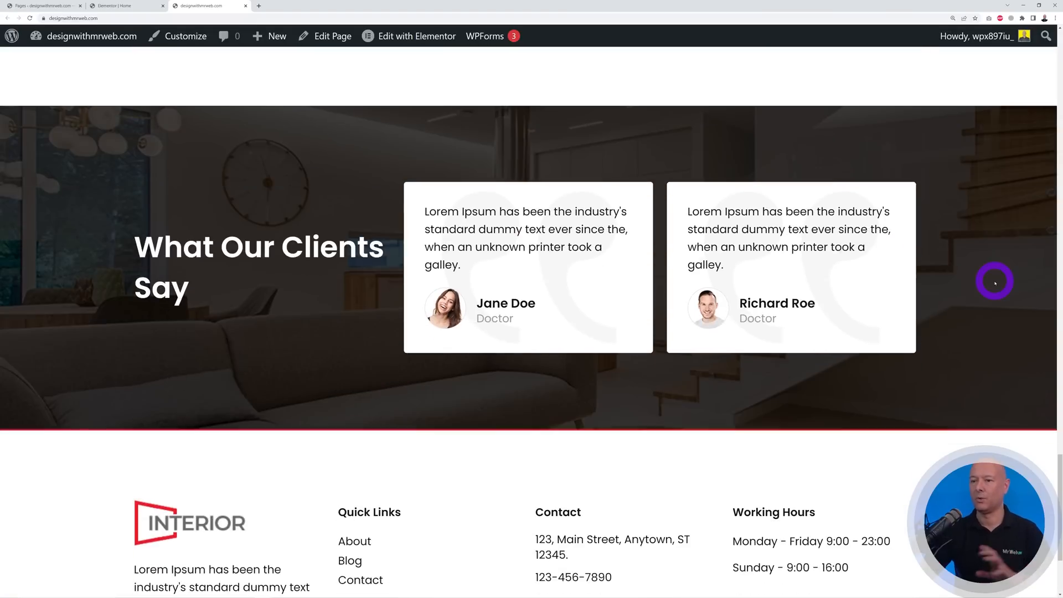
Select the What Our Clients Say section and delete its dark room background image in Style.
left_click(122, 6)
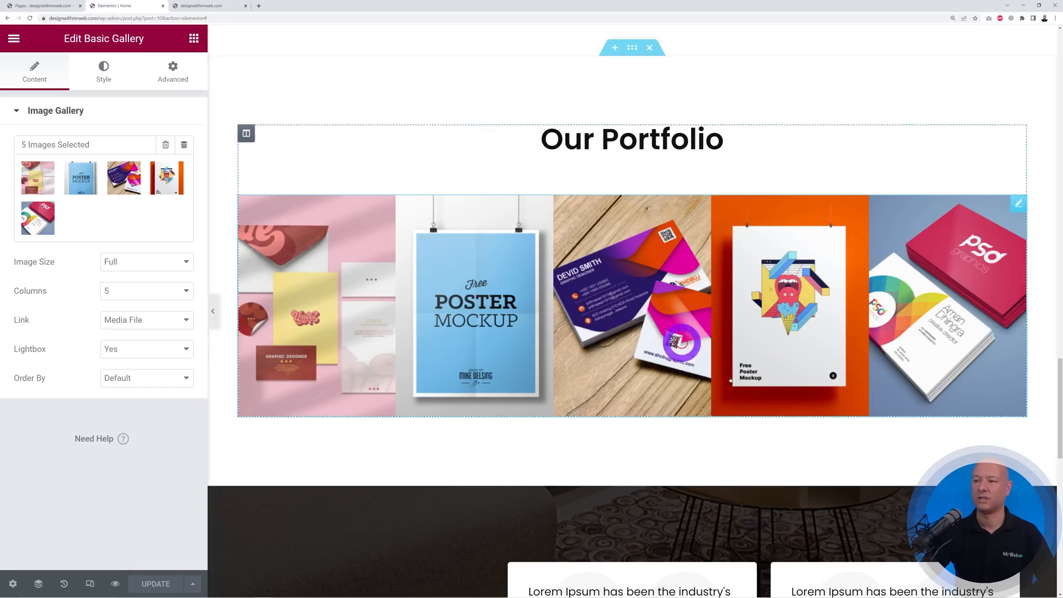
scroll(859, 420, "down", 6)
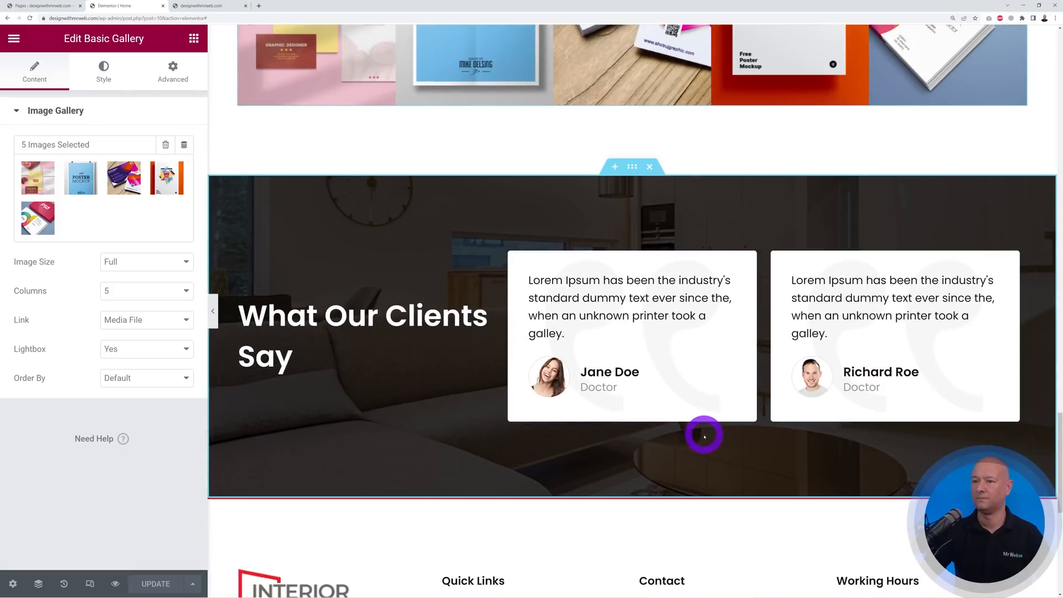
left_click(632, 169)
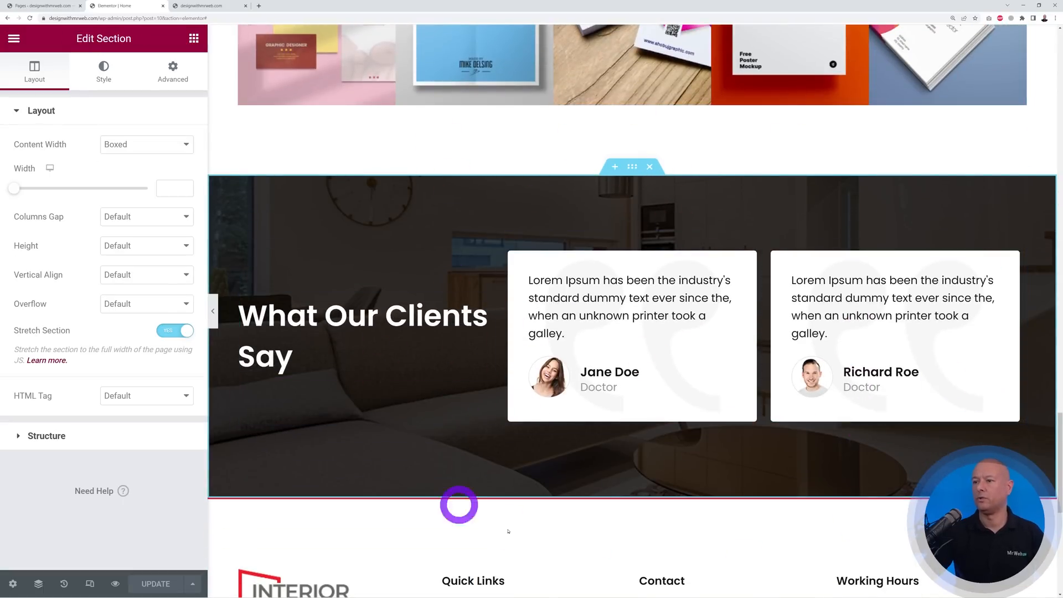
scroll(603, 351, "up", 10)
scroll(603, 352, "up", 15)
scroll(601, 350, "up", 5)
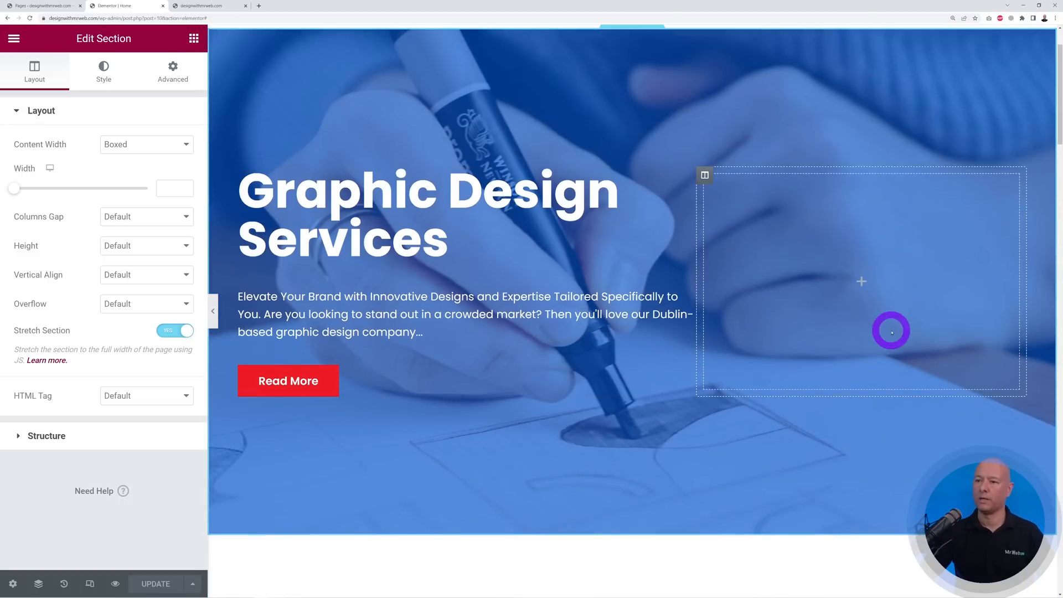
scroll(893, 331, "down", 15)
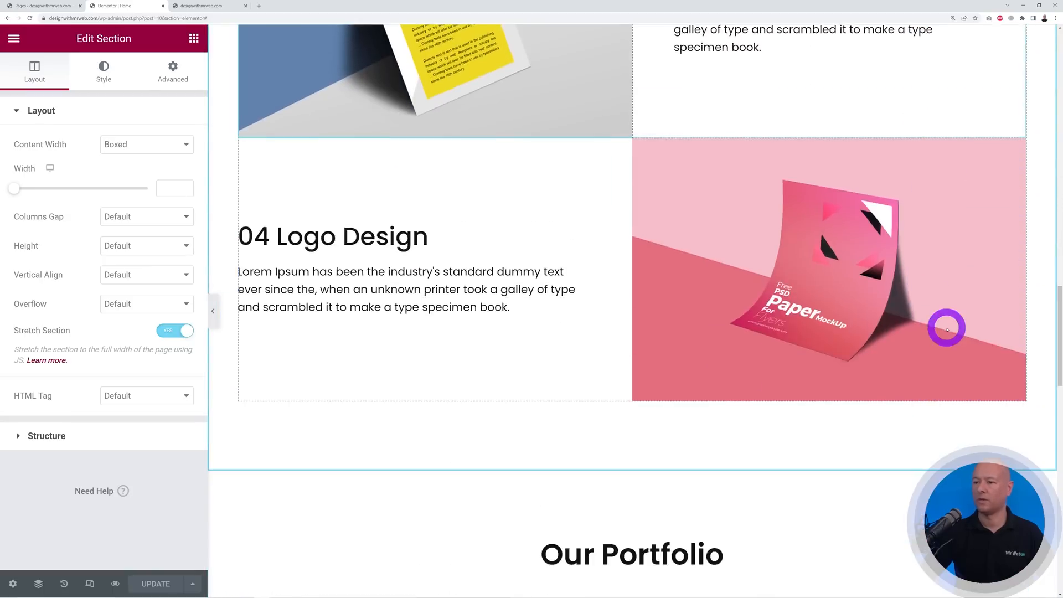
scroll(947, 330, "down", 10)
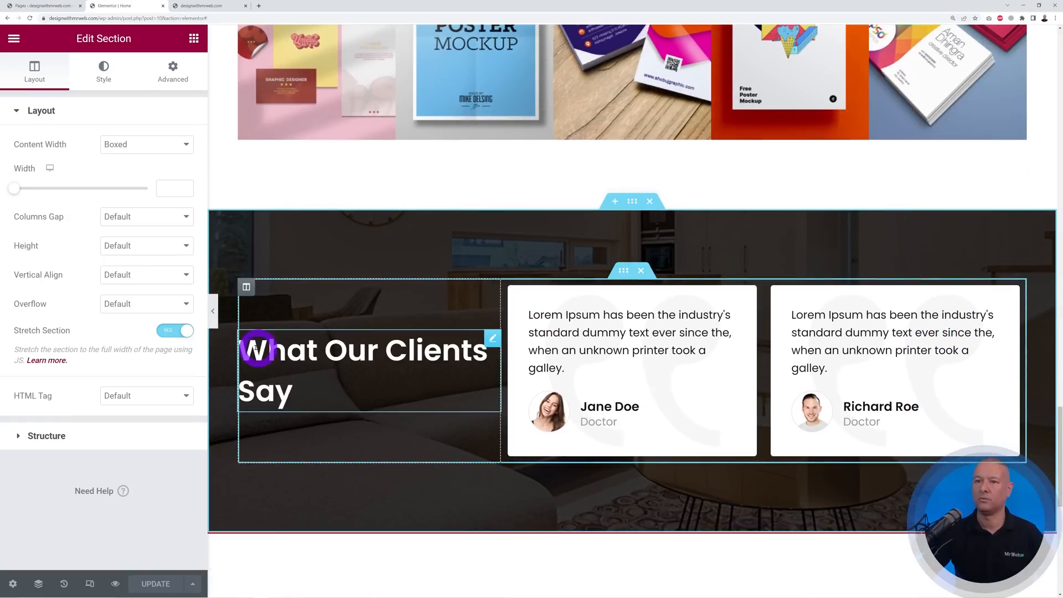
left_click(103, 71)
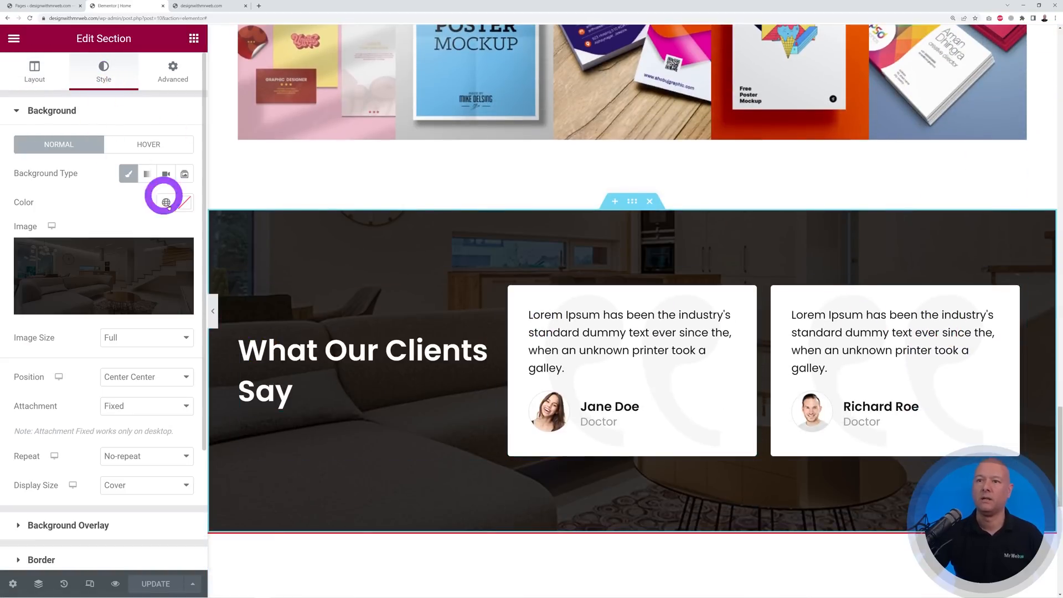
mouse_move(118, 282)
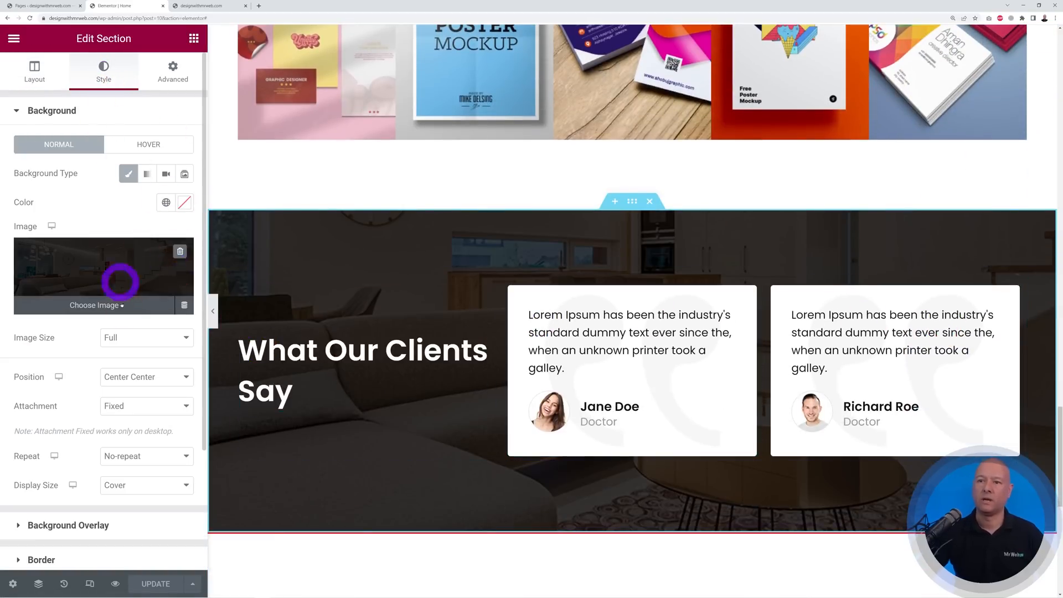
left_click(178, 254)
Set the laptop-desk photo from the Media Library as the section's background image.
left_click(110, 276)
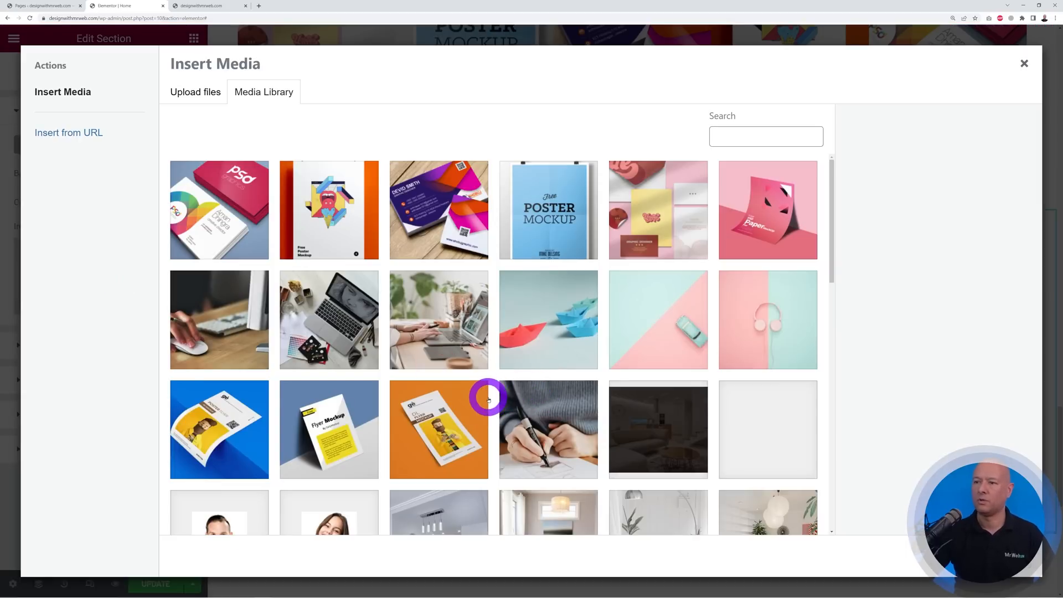
left_click(439, 353)
left_click(1002, 559)
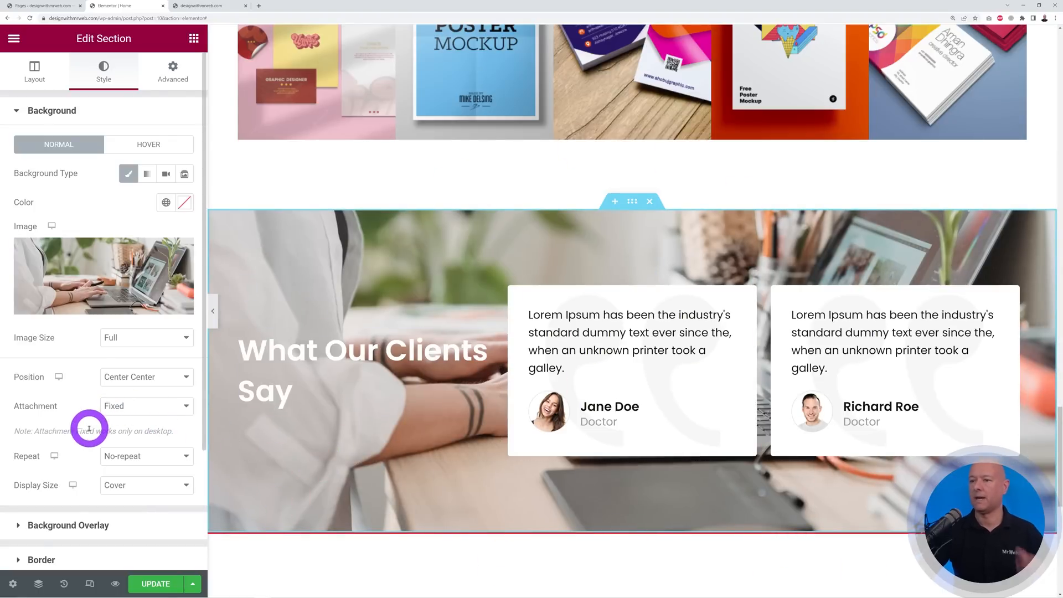
scroll(86, 424, "down", 3)
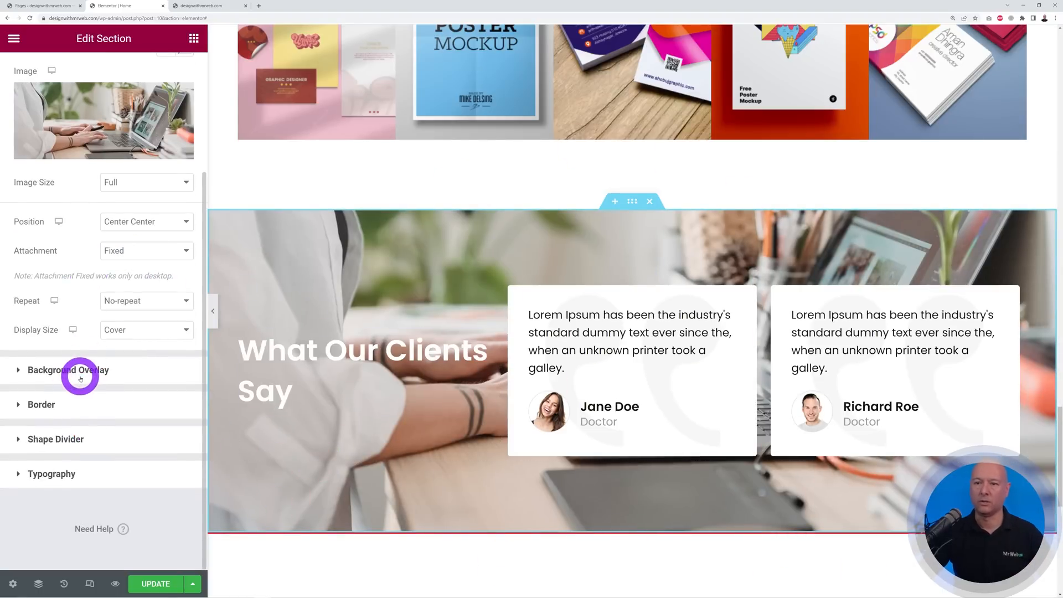
Add a classic blue background overlay at about 0.67 opacity.
left_click(80, 379)
left_click(166, 208)
left_click(185, 237)
left_click(132, 414)
left_click(161, 330)
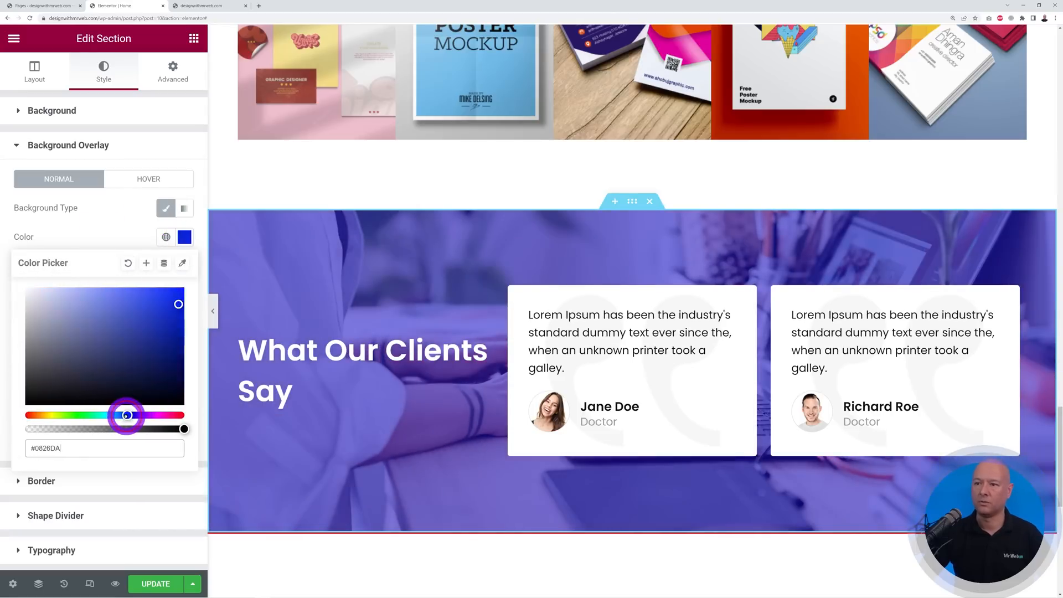
left_click_drag(129, 415, 116, 415)
mouse_move(162, 321)
left_mouse_down()
mouse_move(201, 326)
mouse_move(165, 333)
mouse_move(190, 358)
mouse_move(193, 337)
left_mouse_up()
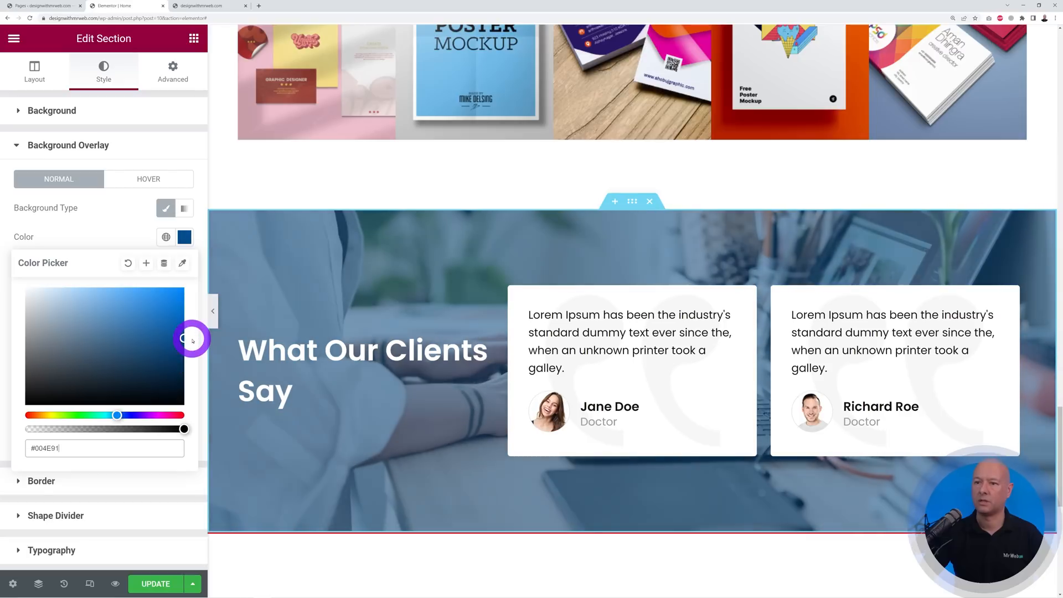
left_click(126, 230)
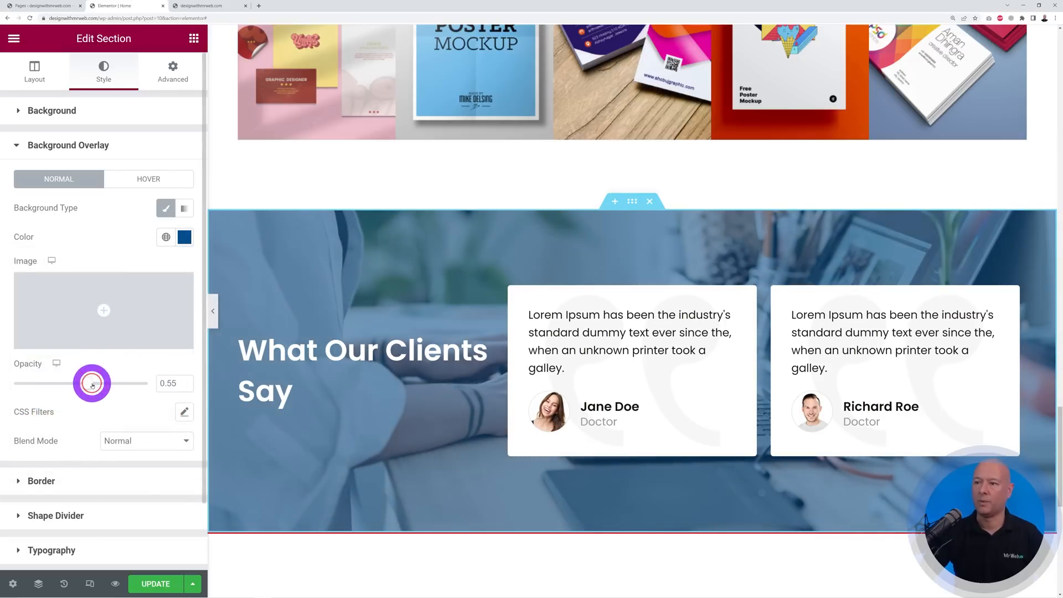
left_click_drag(102, 385, 105, 385)
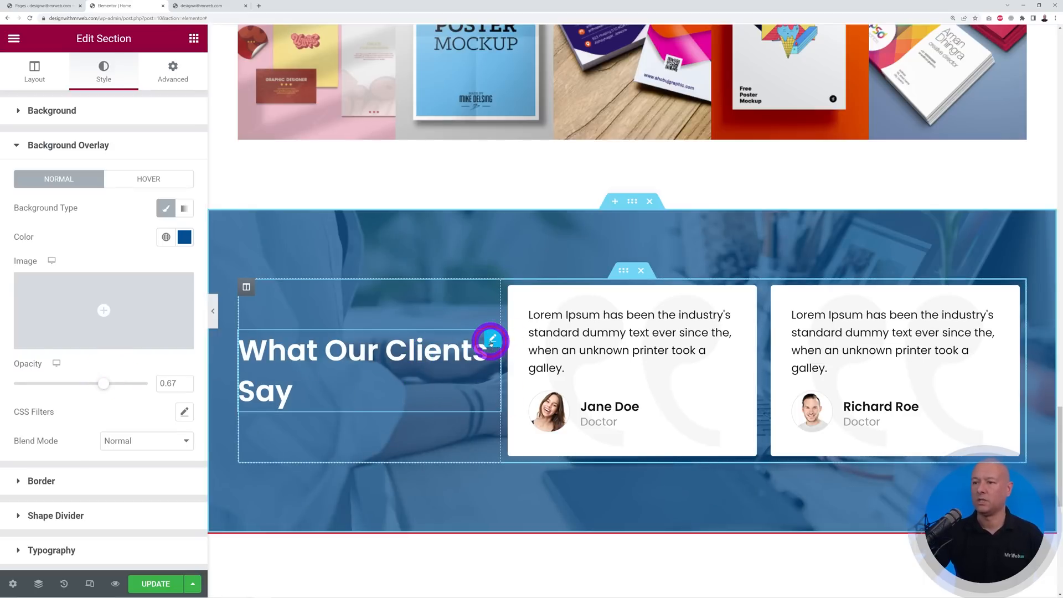
left_click(492, 341)
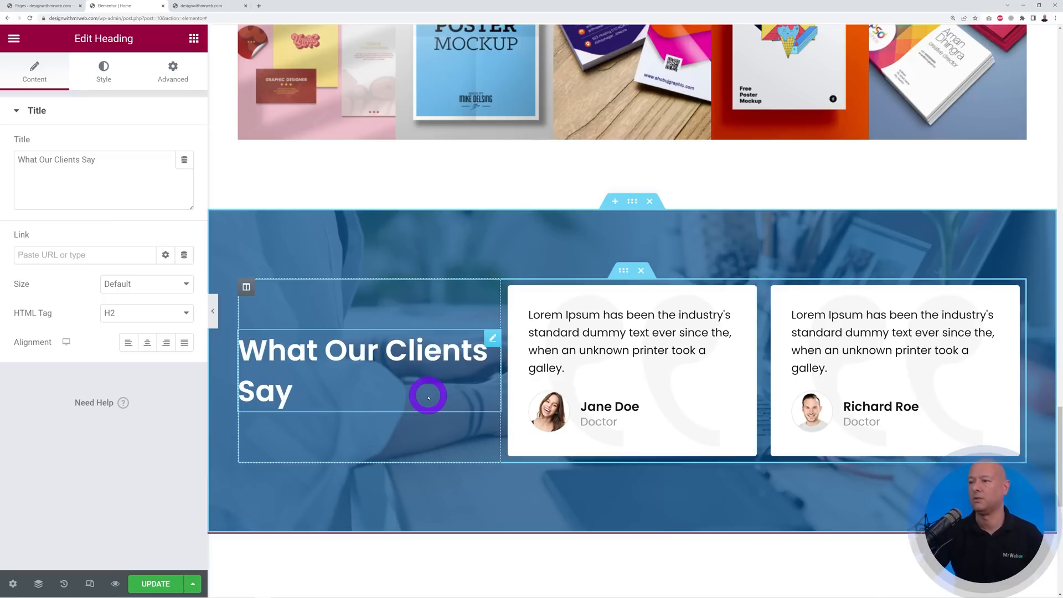
left_click(749, 296)
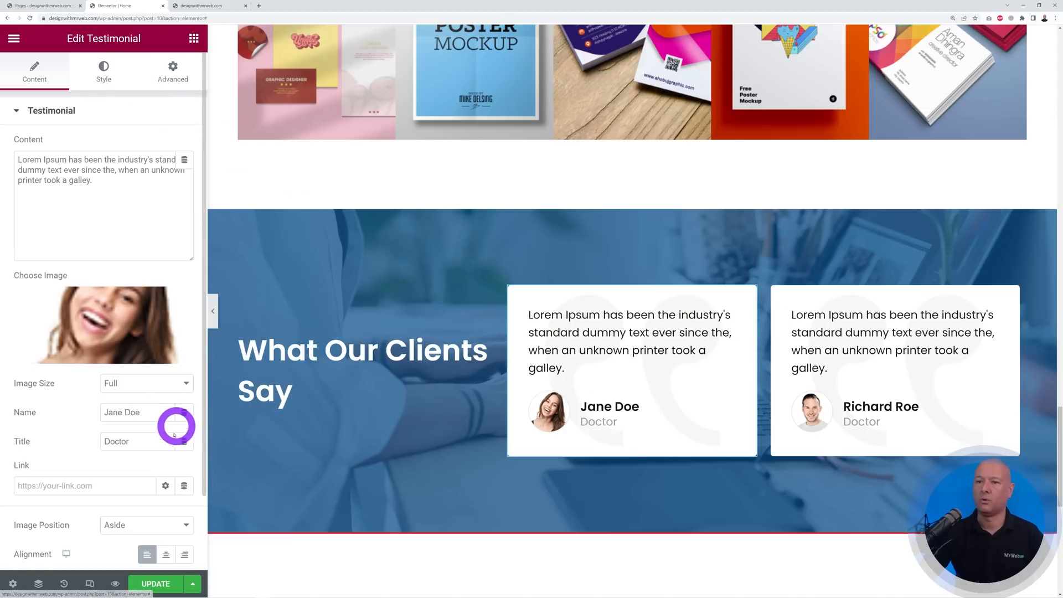
Check the first testimonial's text and link fields, update the page, and scroll to the footer.
left_click(104, 189)
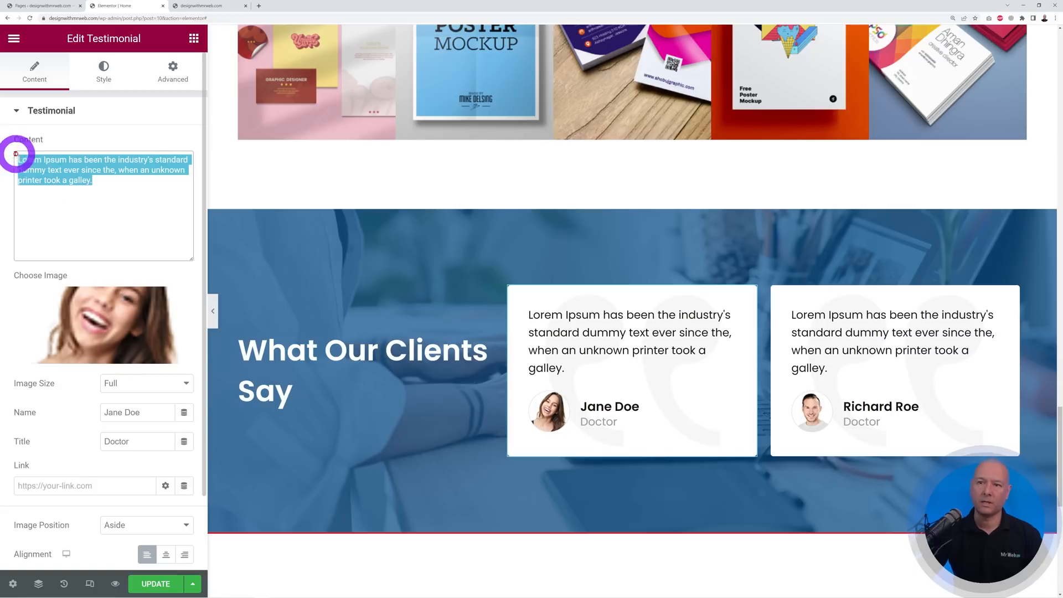
left_click(123, 207)
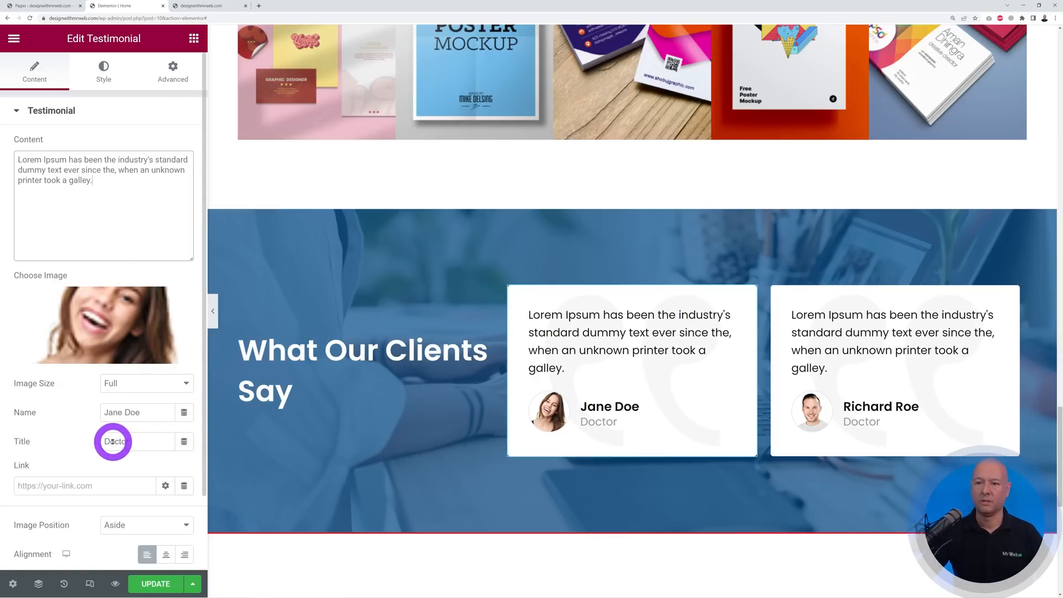
scroll(109, 498, "down", 2)
left_click(100, 401)
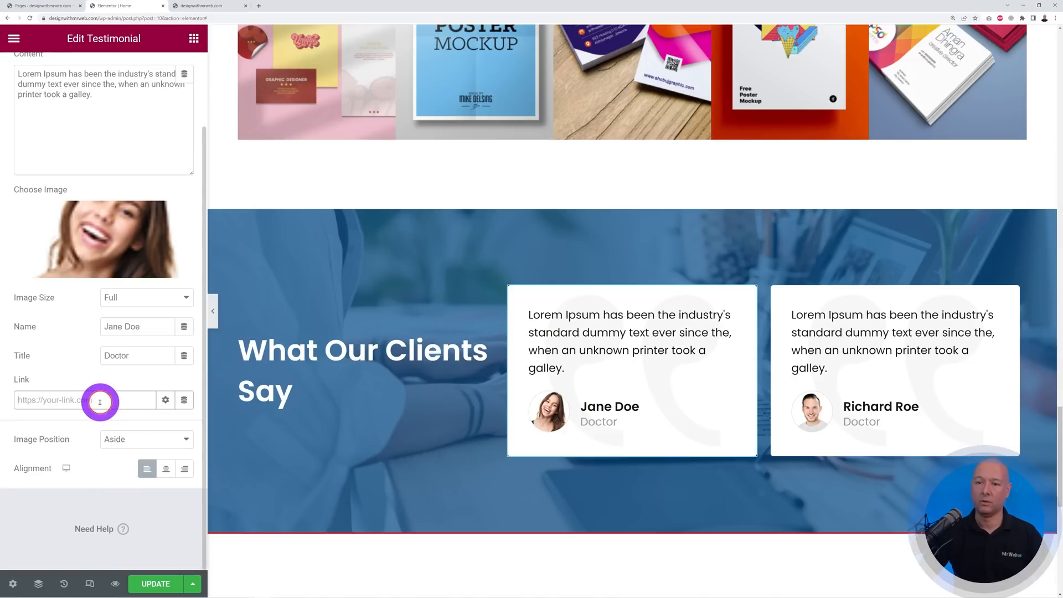
scroll(99, 402, "up", 2)
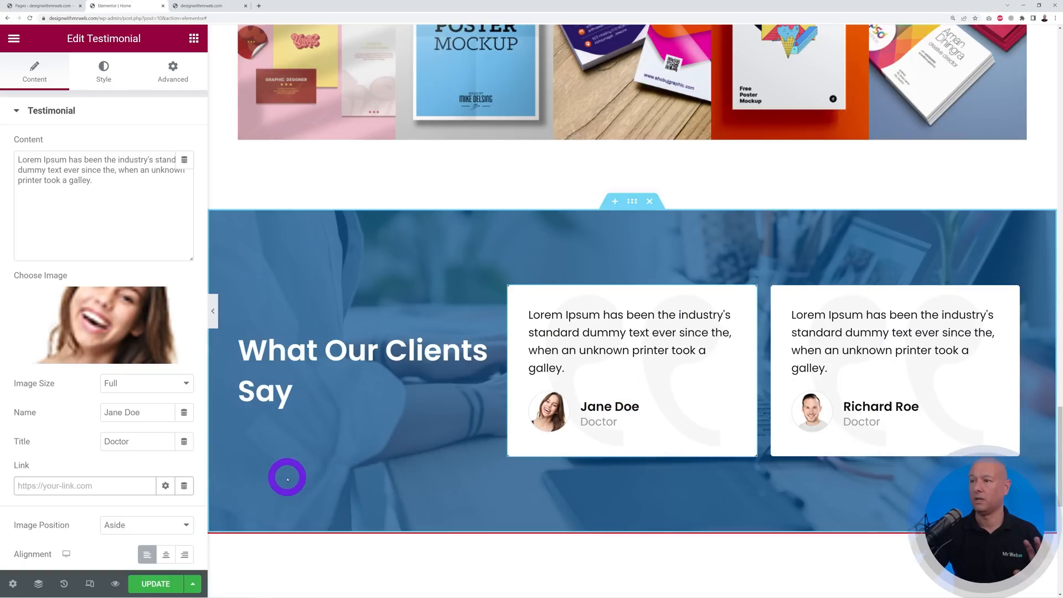
left_click(157, 584)
scroll(301, 441, "down", 2)
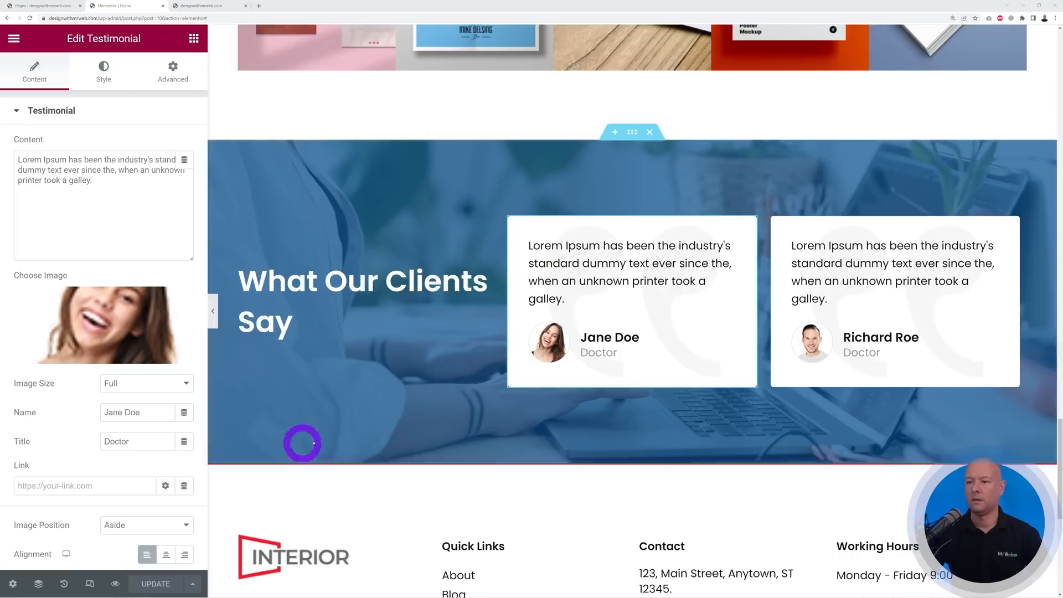
scroll(627, 290, "down", 3)
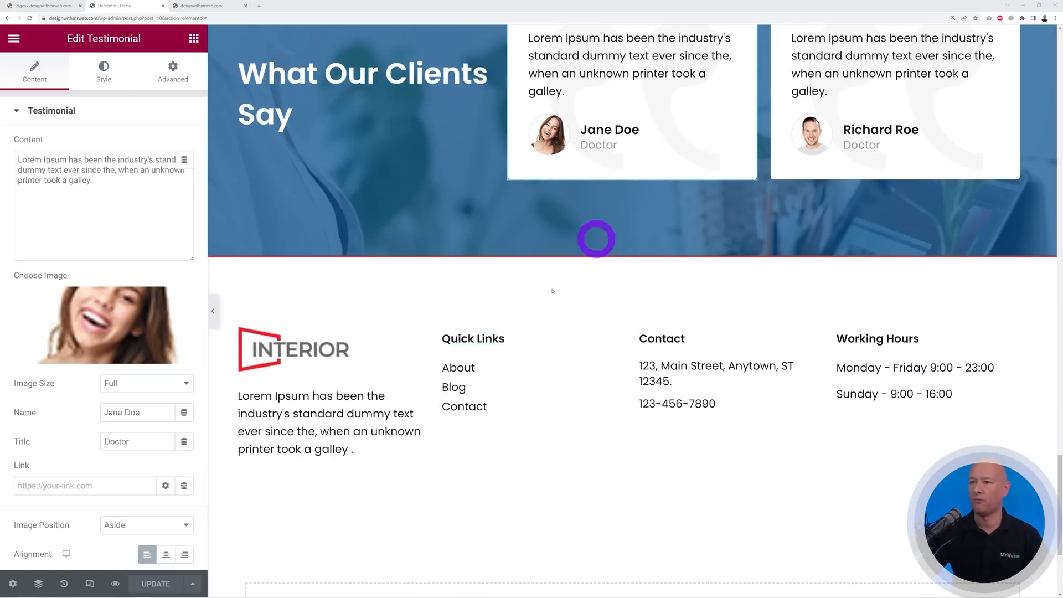
Upload logo-graphic-design.png and insert it as the footer logo in place of INTERIOR.
left_click(632, 249)
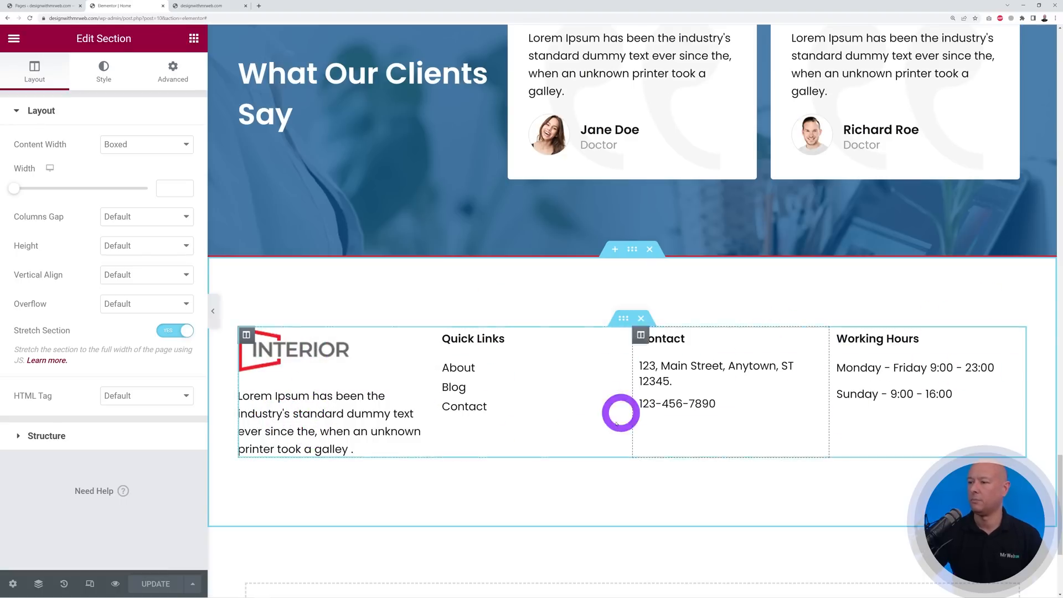
scroll(642, 492, "down", 1)
scroll(582, 485, "down", 1)
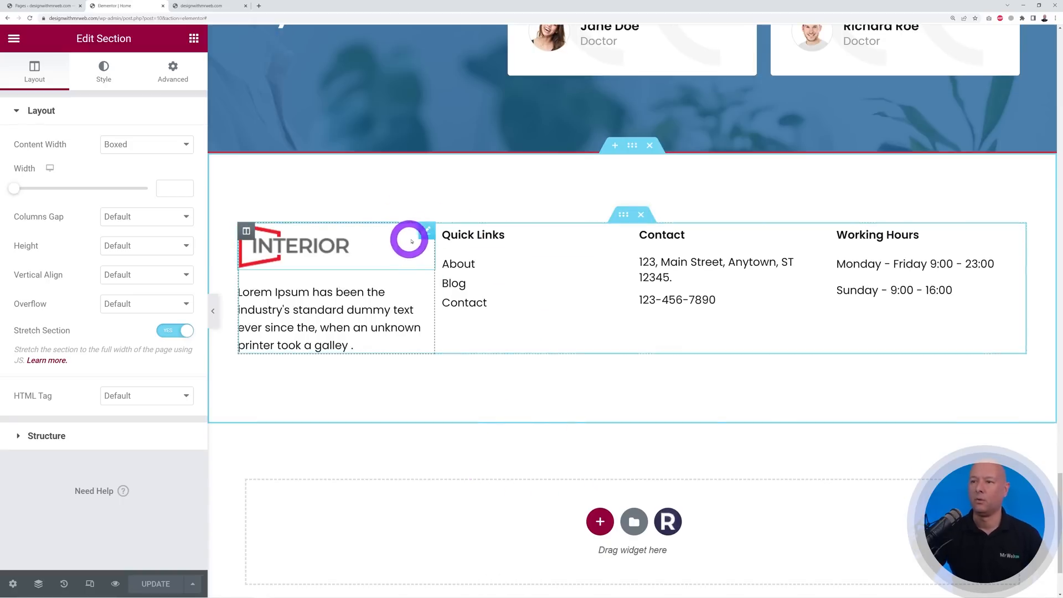
left_click(427, 230)
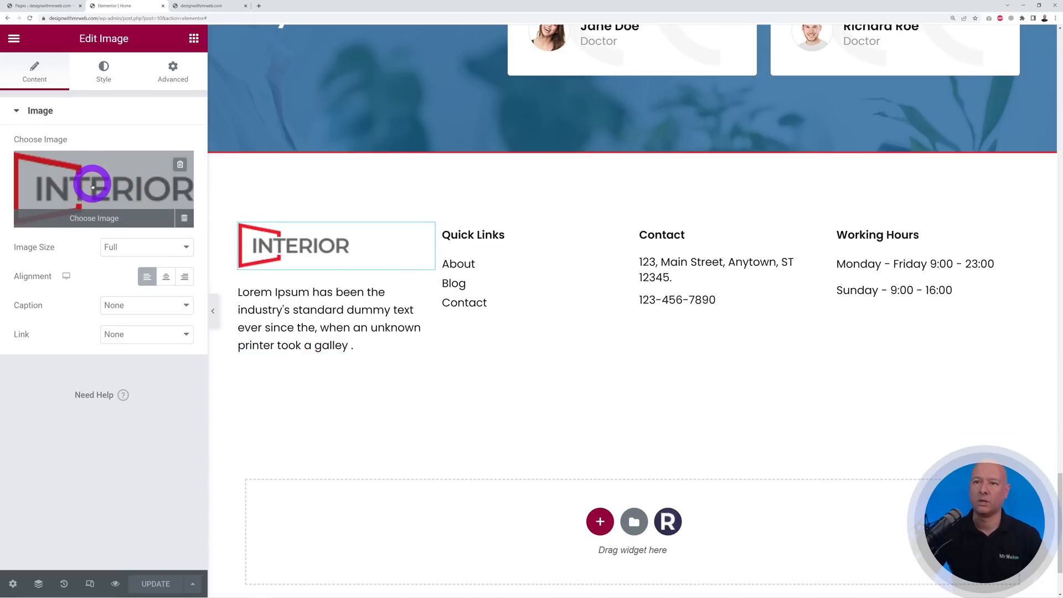
left_click(123, 192)
left_click(196, 92)
left_click(610, 307)
left_click(107, 57)
left_click(370, 275)
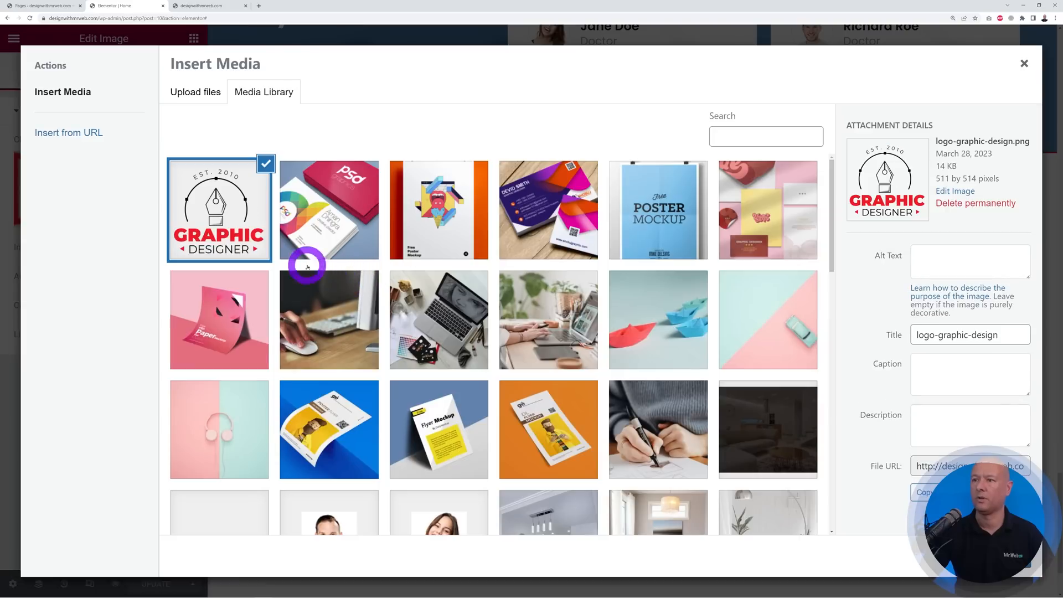
left_click(1004, 557)
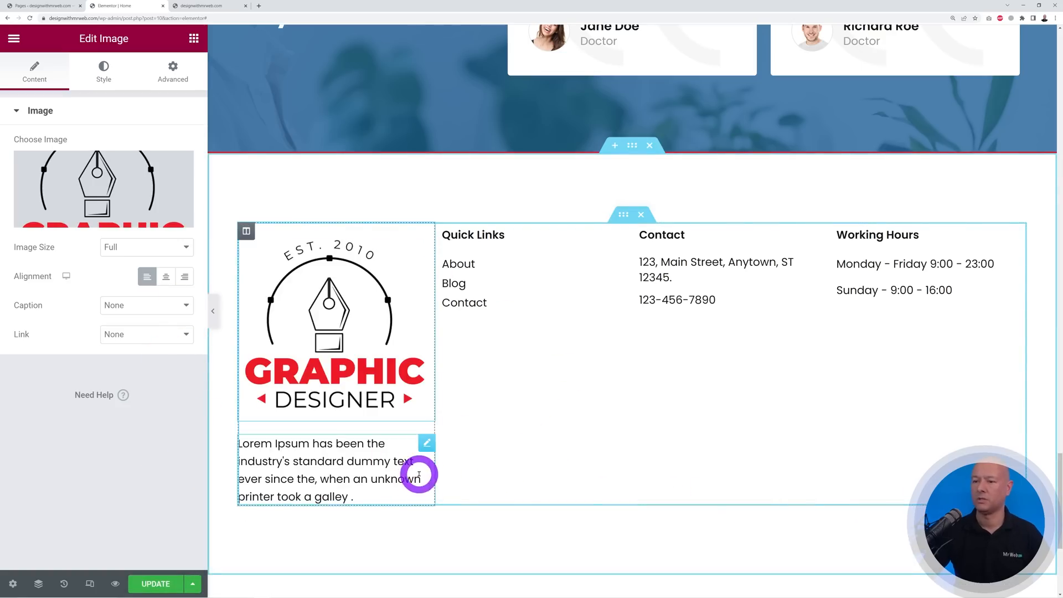
left_click(427, 443)
Review the paragraph under the footer logo, then edit the Contact list's street address text.
left_click_drag(117, 180, 24, 159)
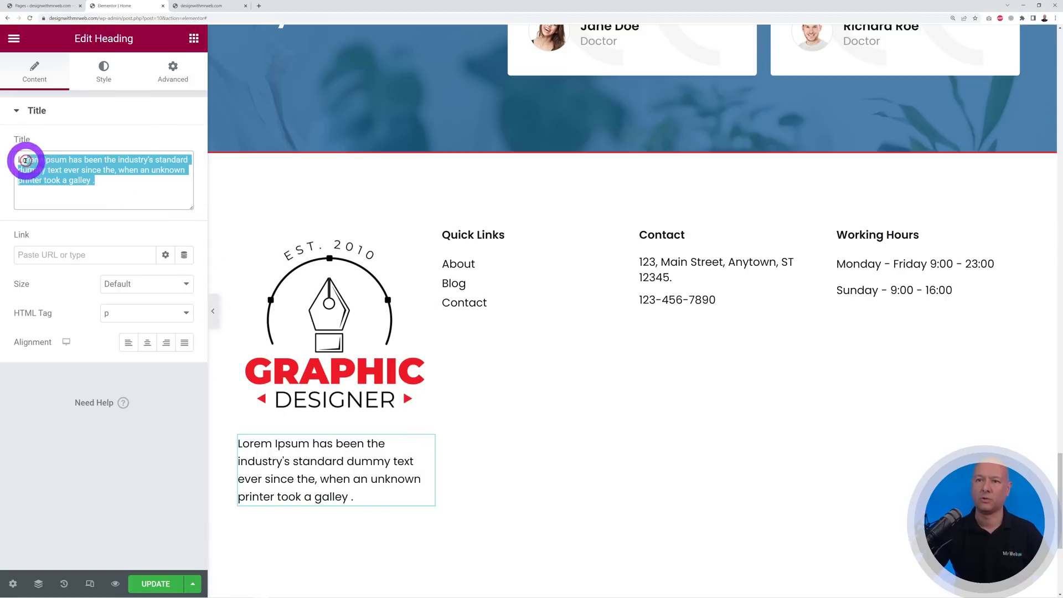
left_click(128, 188)
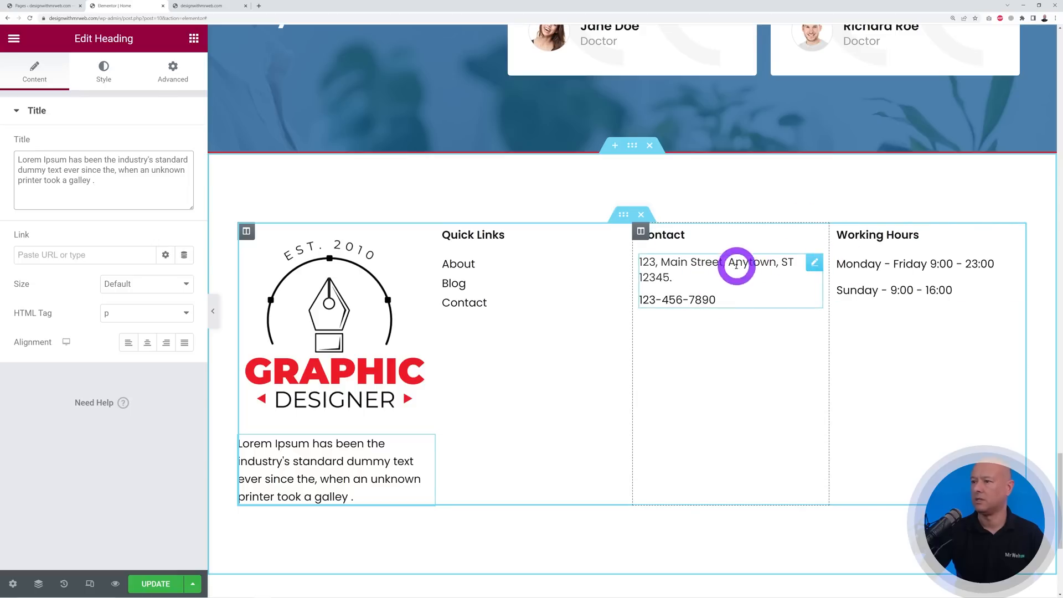
left_click(810, 262)
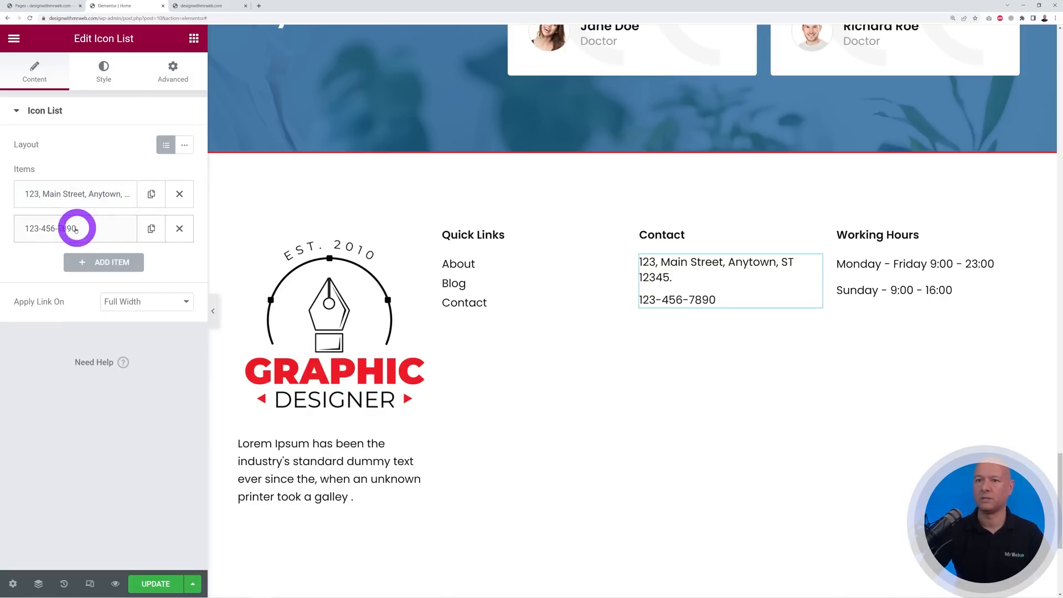
left_click(73, 193)
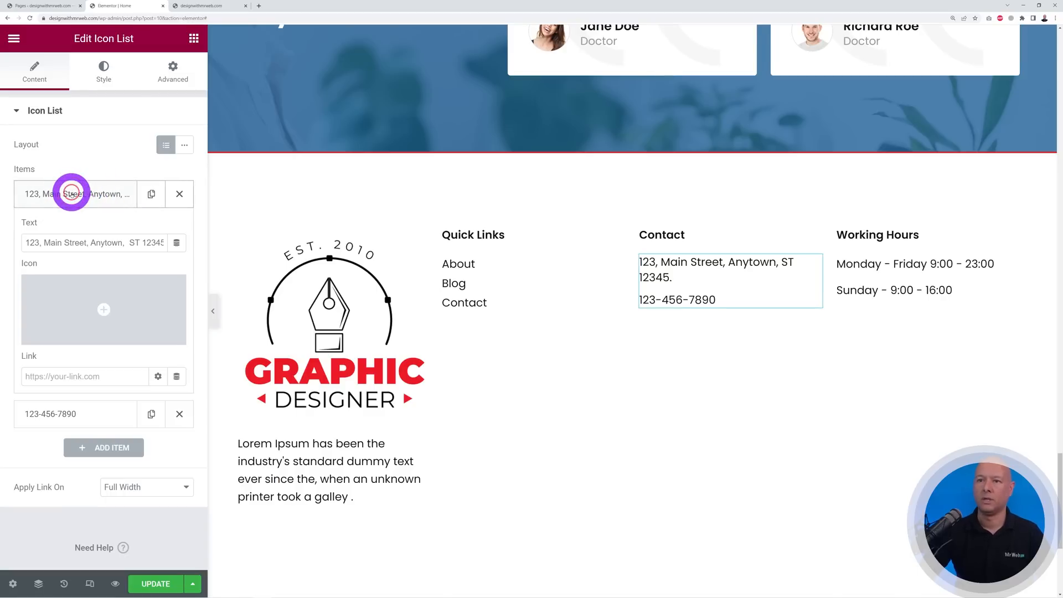
left_click_drag(130, 242, 155, 242)
left_click(132, 244)
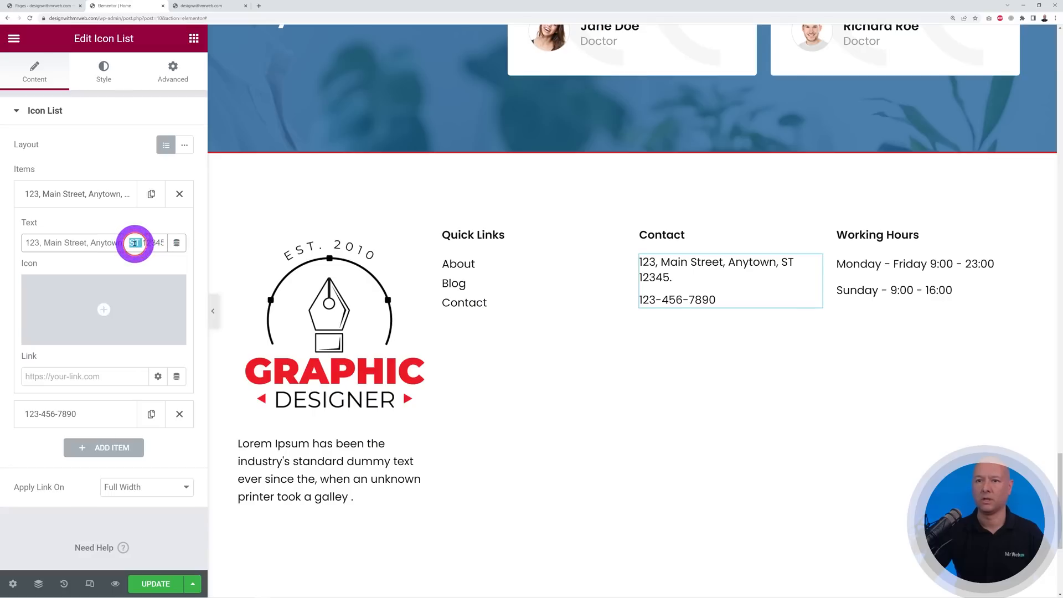
triple_click(134, 242)
type("123, Street Name, City")
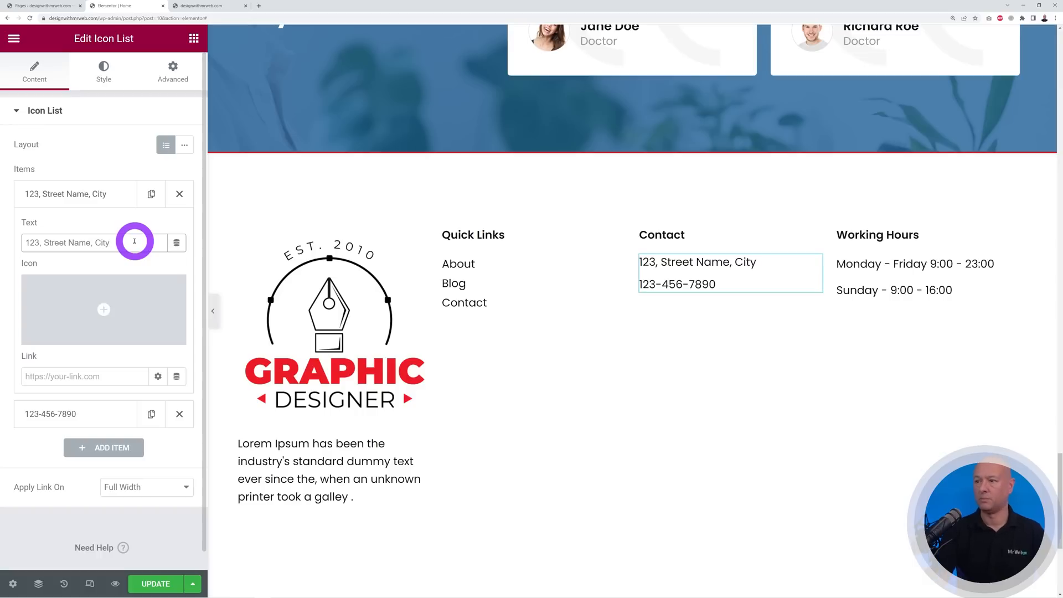
Replace the Contact list's phone number text and drag the Quick Links list toward Contact.
left_click(35, 191)
left_click(100, 229)
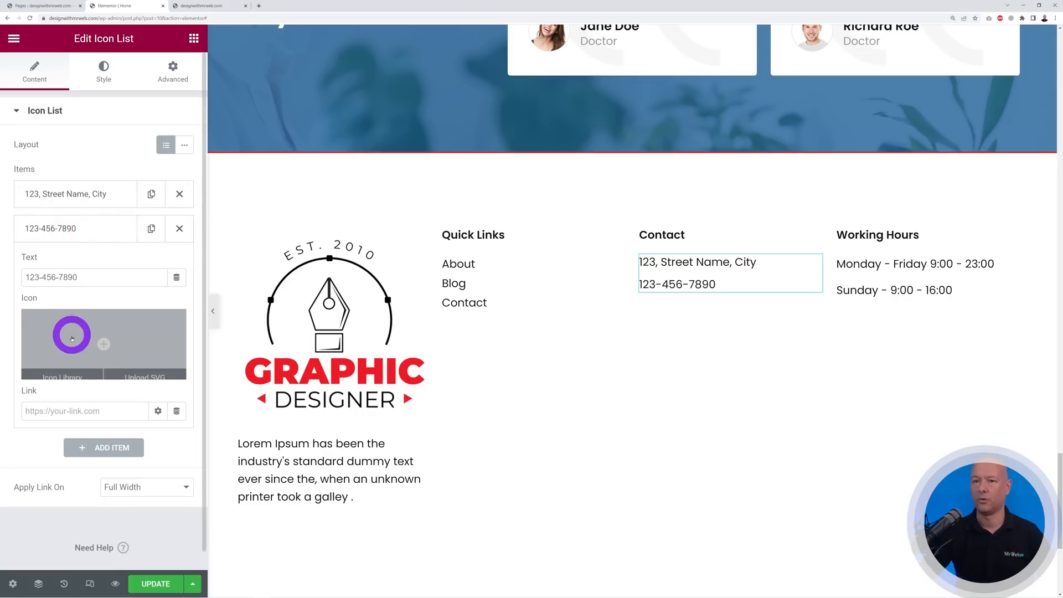
left_click_drag(78, 277, 27, 277)
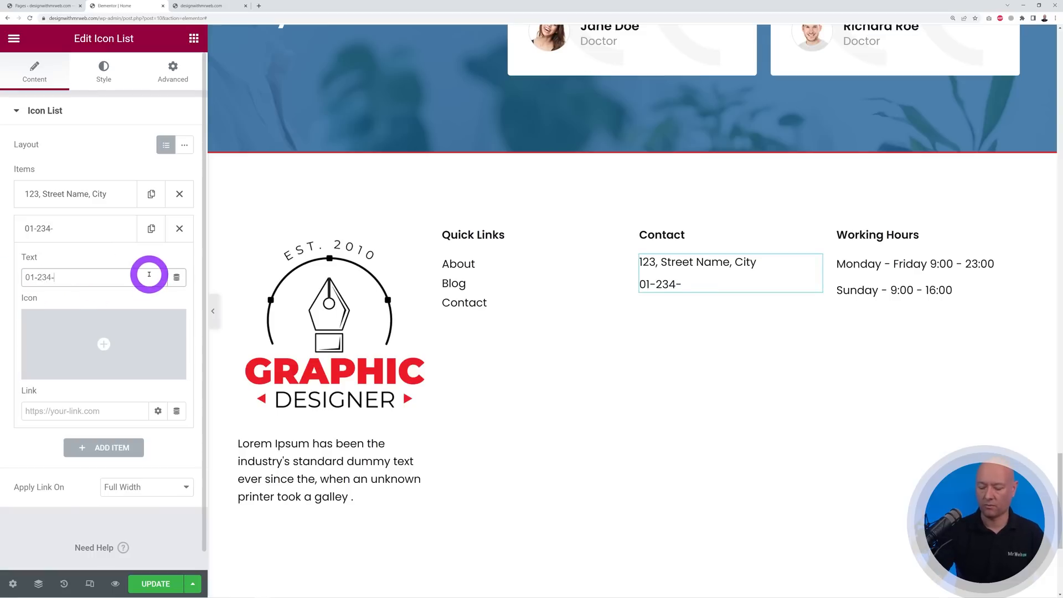
left_click(75, 227)
left_click(1013, 260)
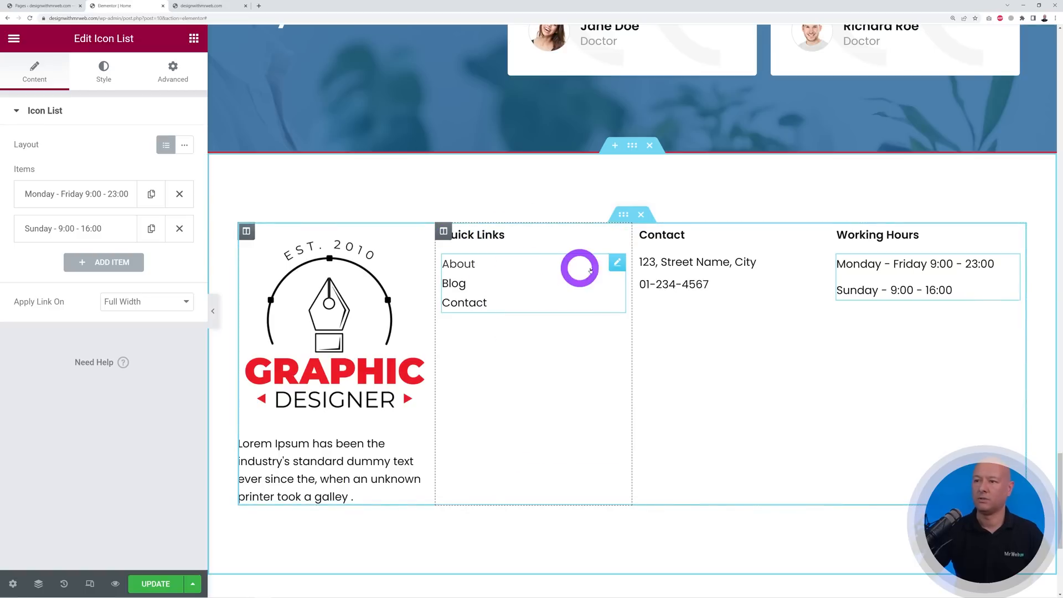
left_click_drag(609, 266, 482, 266)
Drop the link list into the Contact column and copy the live homepage URL.
left_click(54, 195)
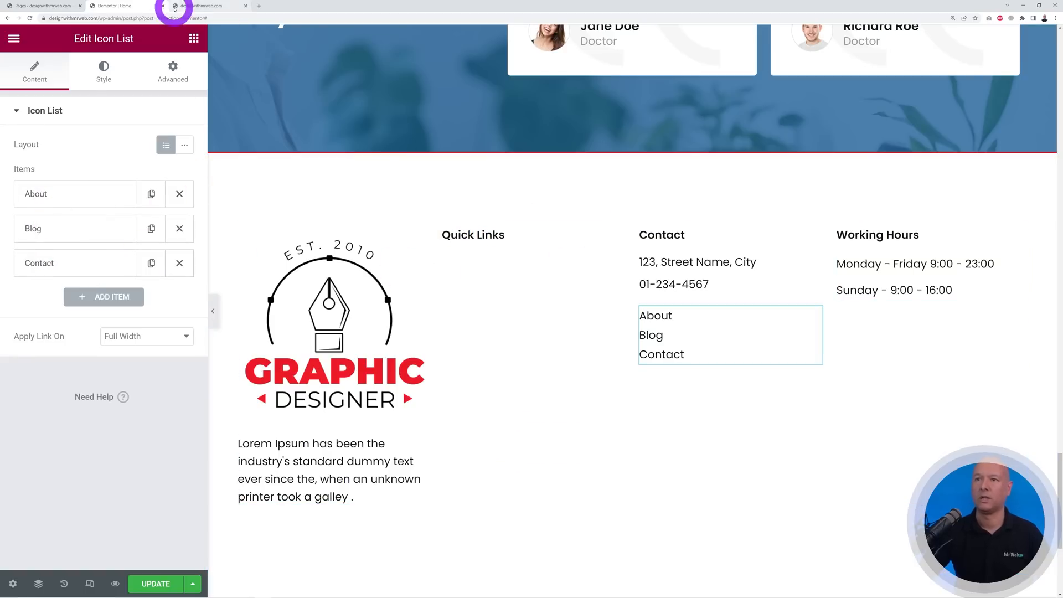
left_click(203, 6)
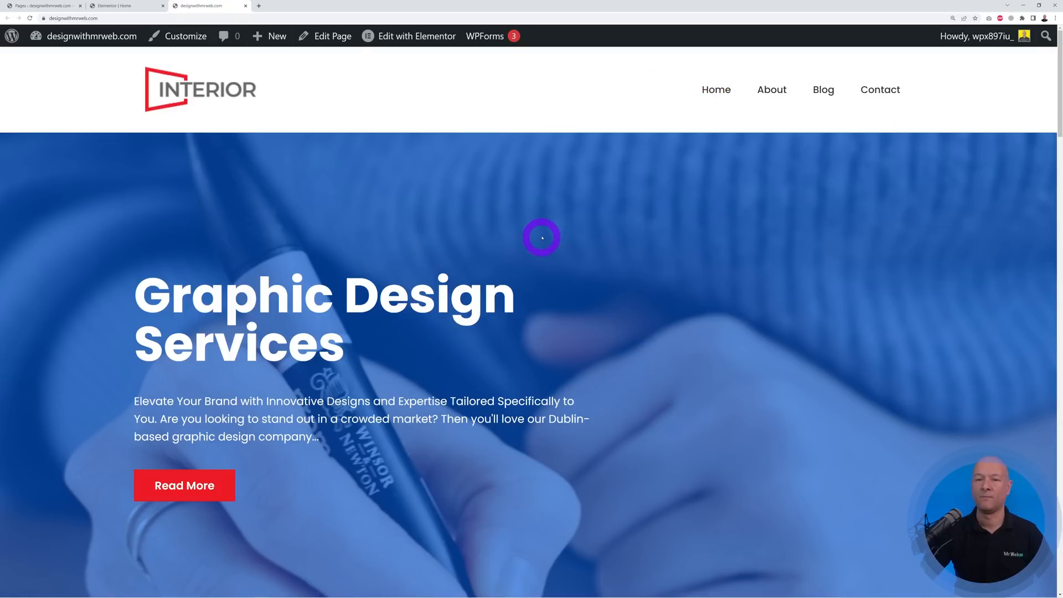
key("ctrl+l")
key("ctrl+c")
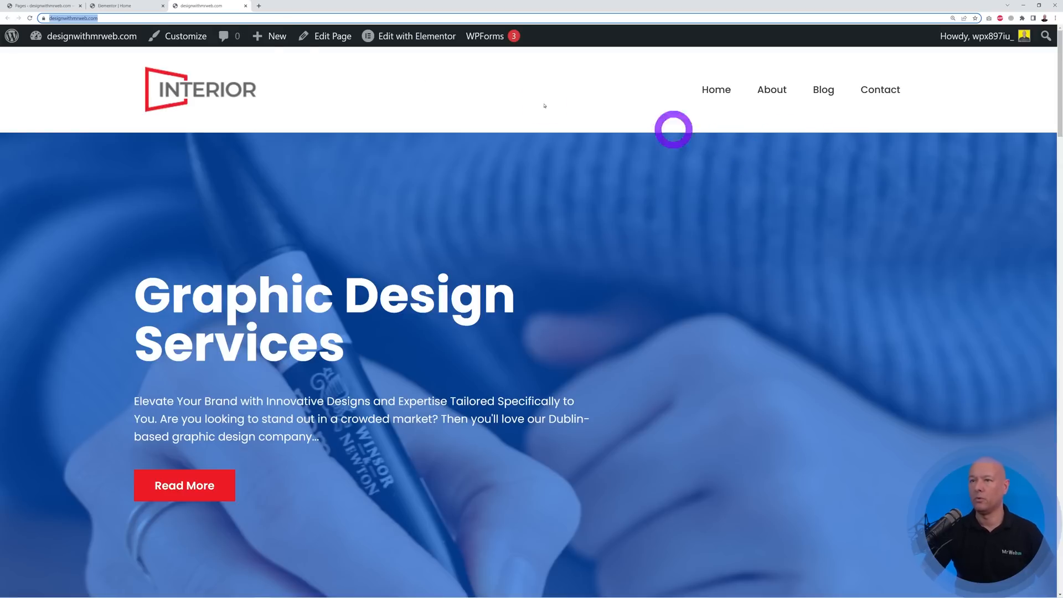
left_click(130, 6)
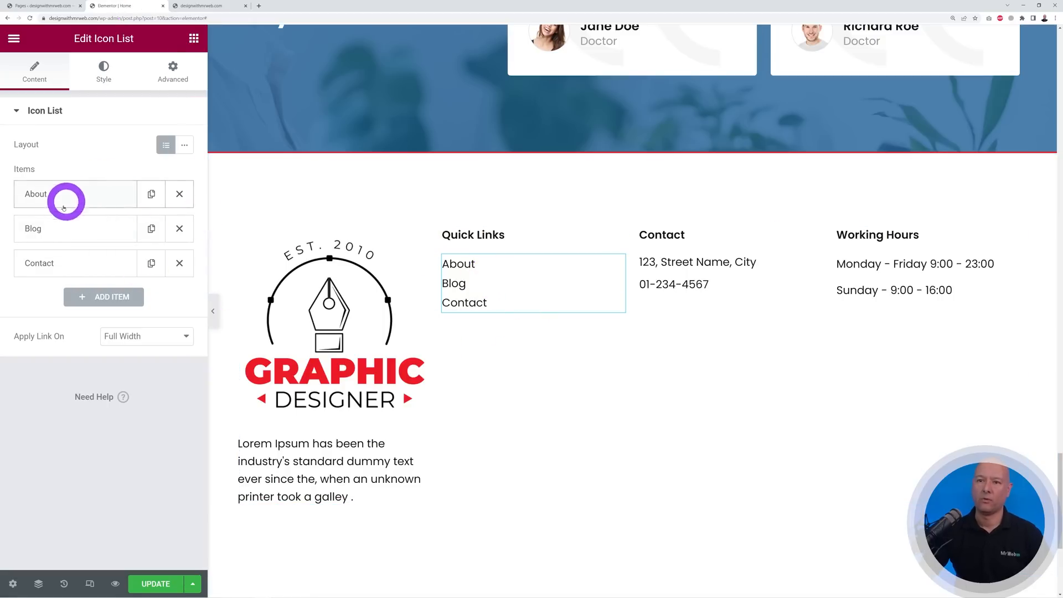
Add an icon-less Home item linking to the homepage URL at the top of the list.
left_click(123, 296)
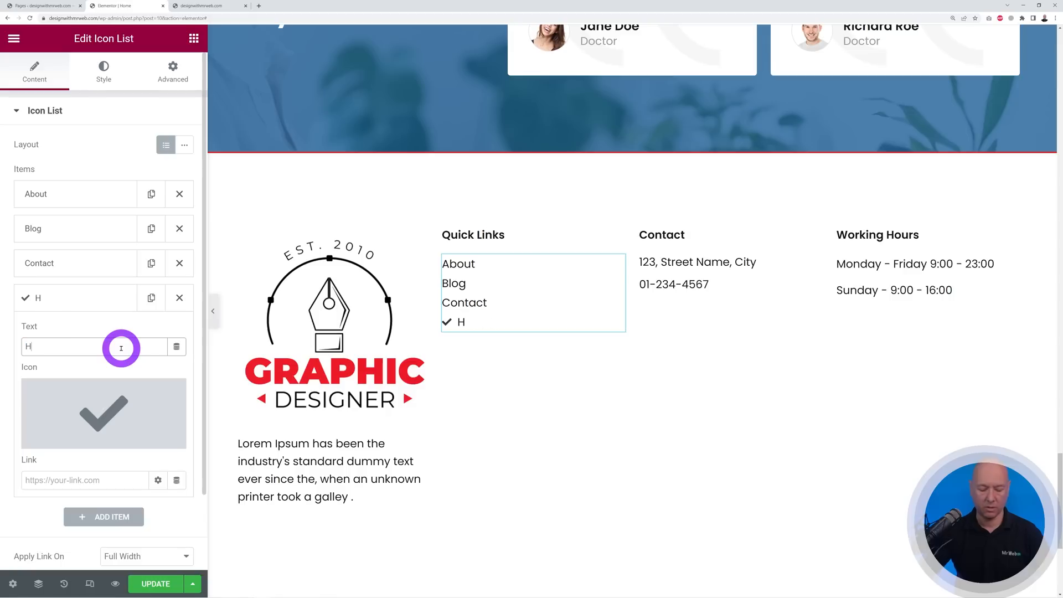
left_click(170, 392)
left_click(212, 9)
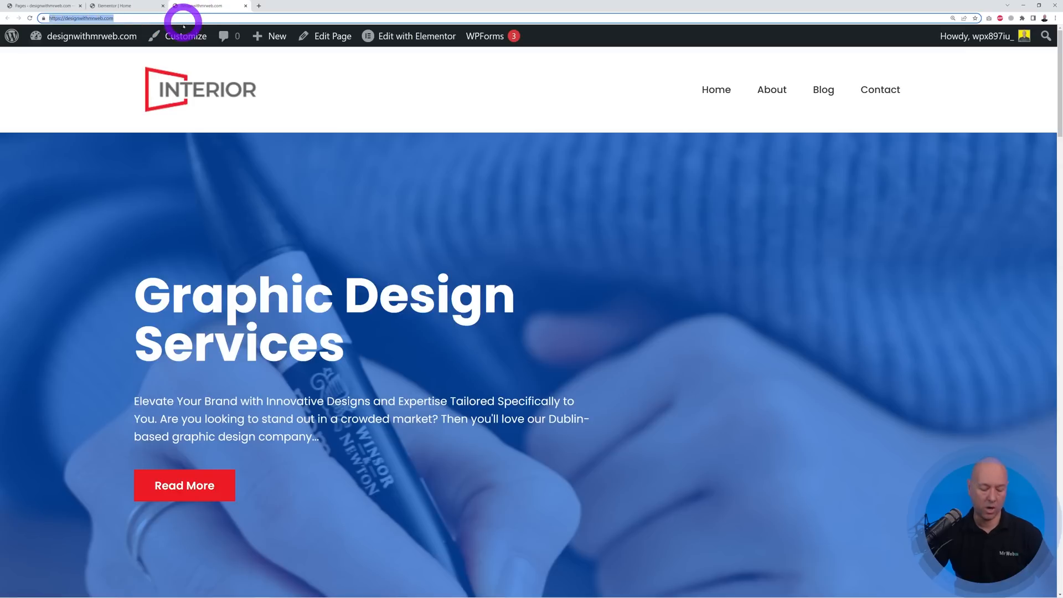
left_click(127, 7)
left_click(100, 480)
key("ctrl+v")
left_click(47, 299)
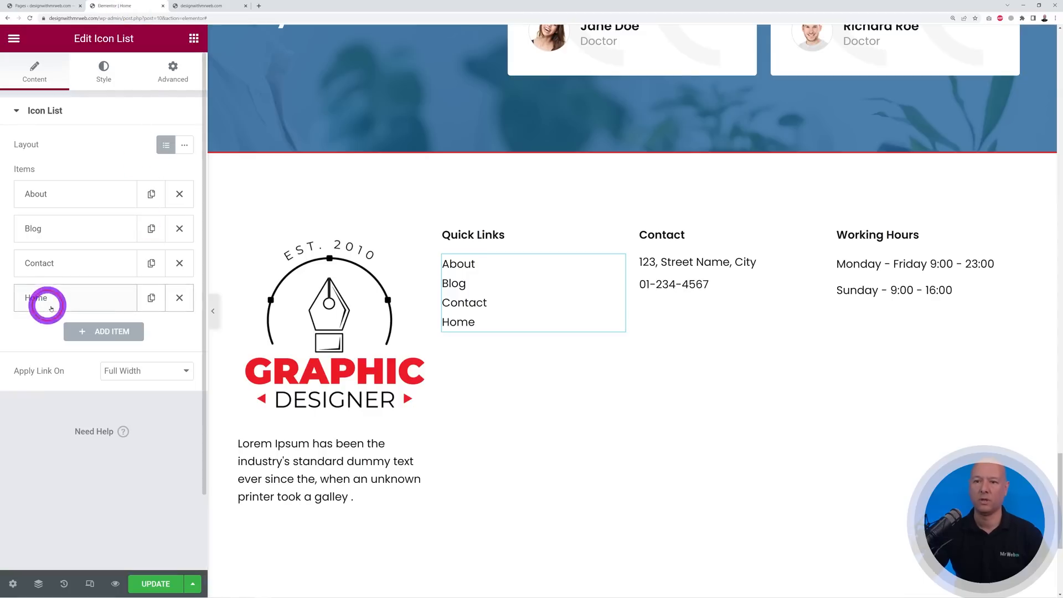
left_click_drag(47, 301, 40, 192)
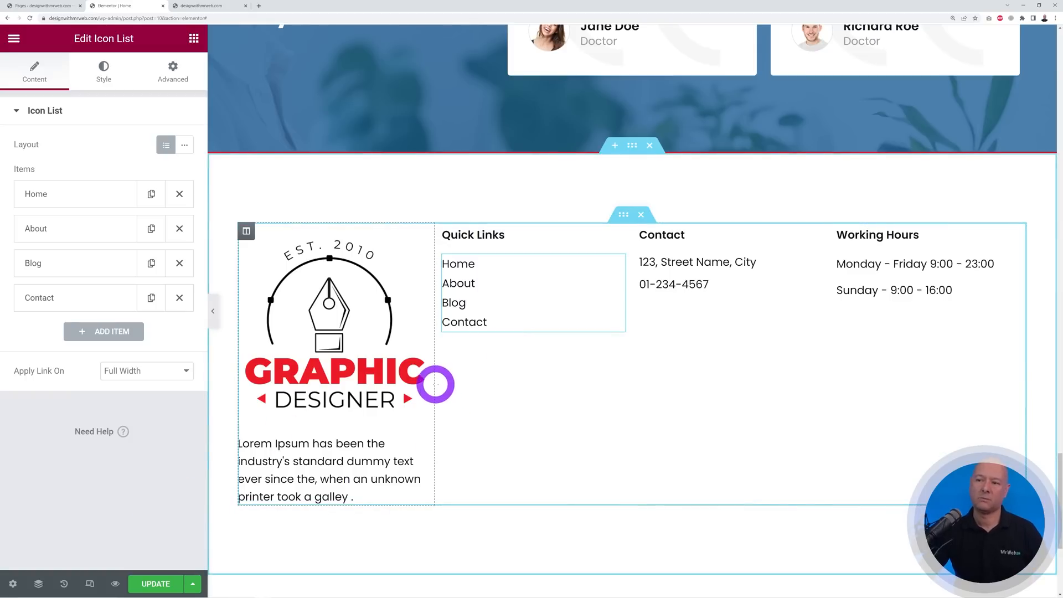
Narrow the logo column, duplicate Quick Links as an empty column, and move the Lorem Ipsum text into it.
left_click_drag(435, 384, 388, 370)
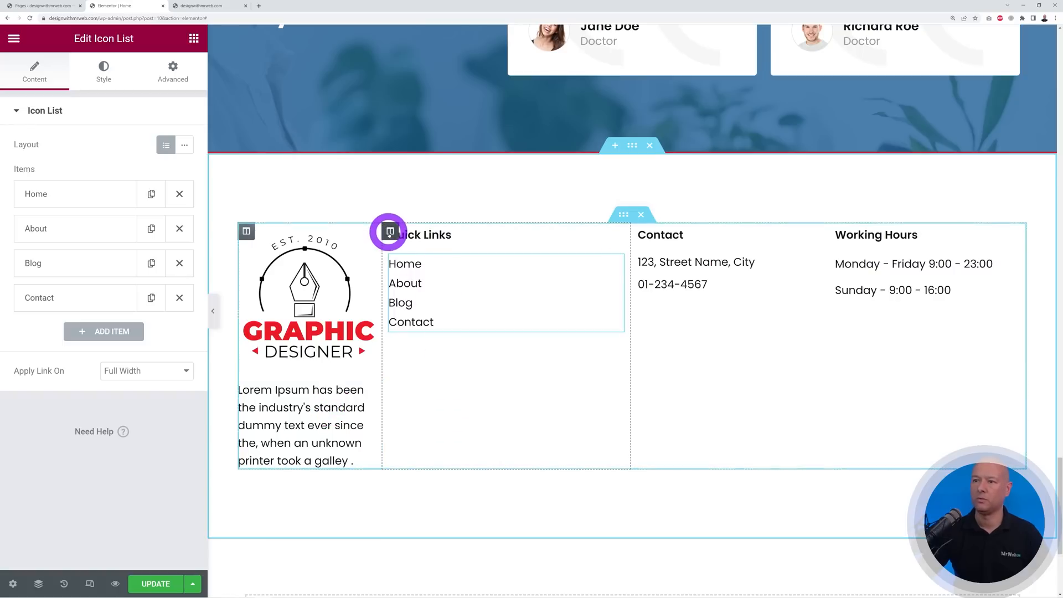
right_click(391, 231)
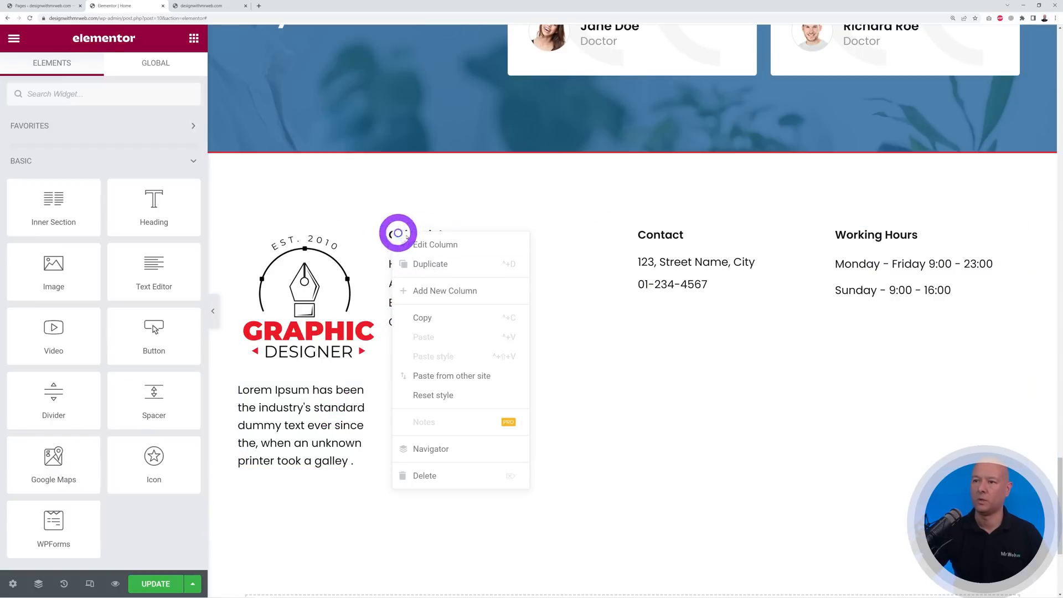
left_click(440, 263)
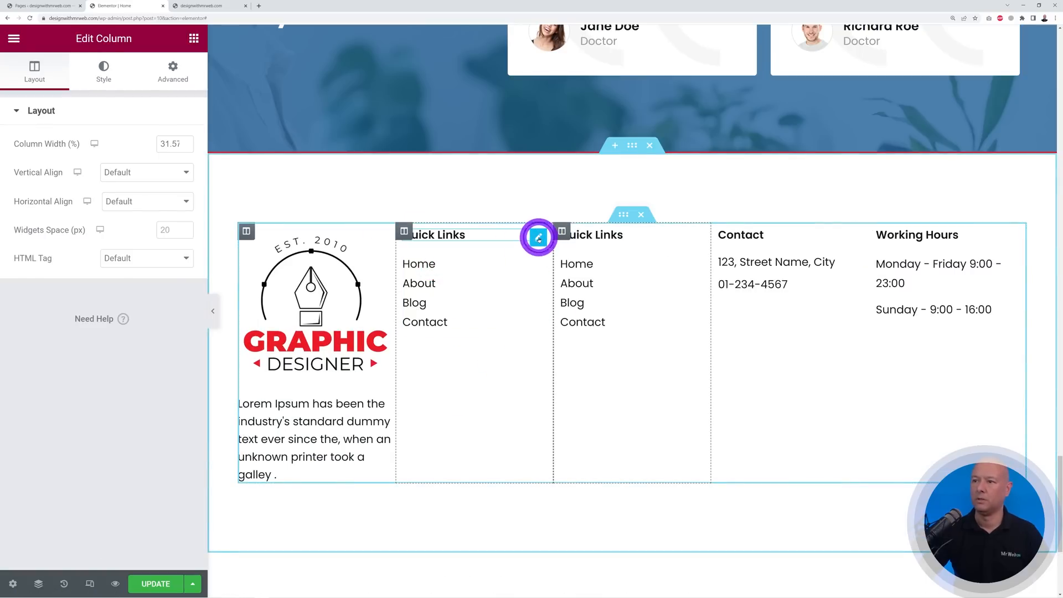
right_click(539, 238)
left_click(584, 501)
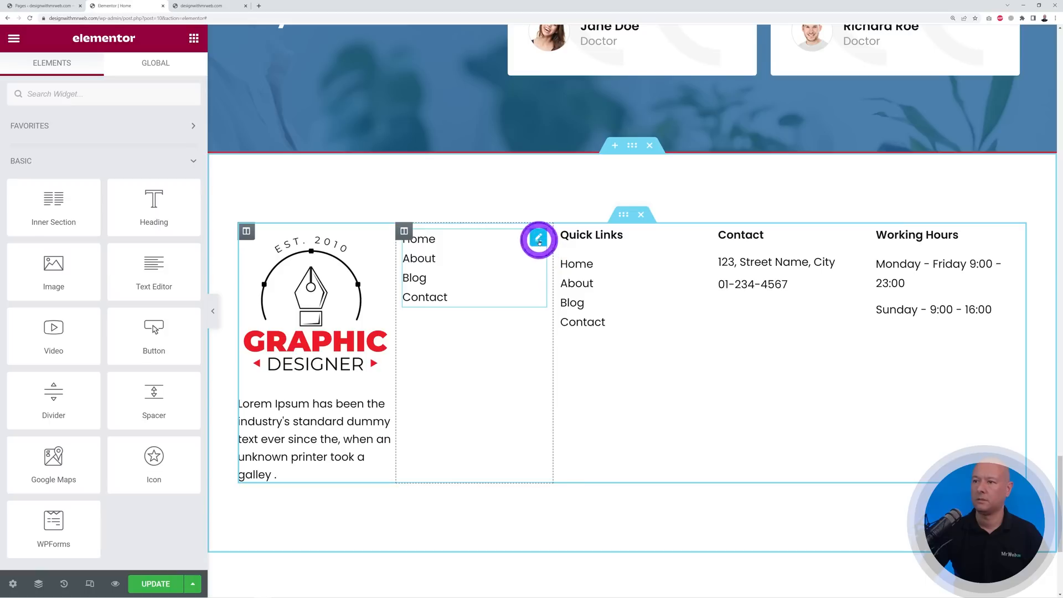
right_click(539, 239)
left_click(582, 501)
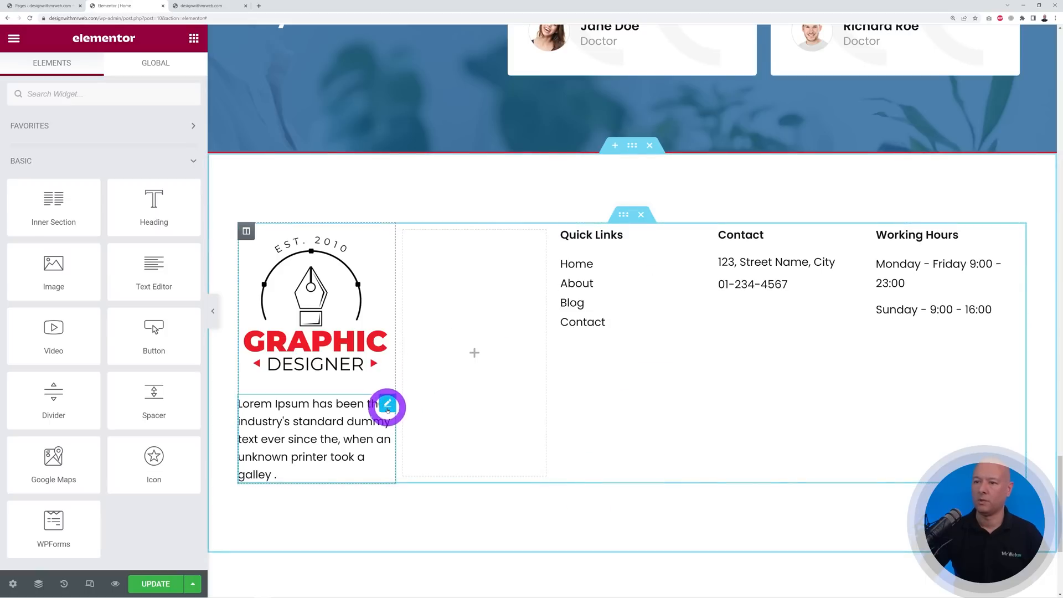
left_click_drag(388, 405, 468, 327)
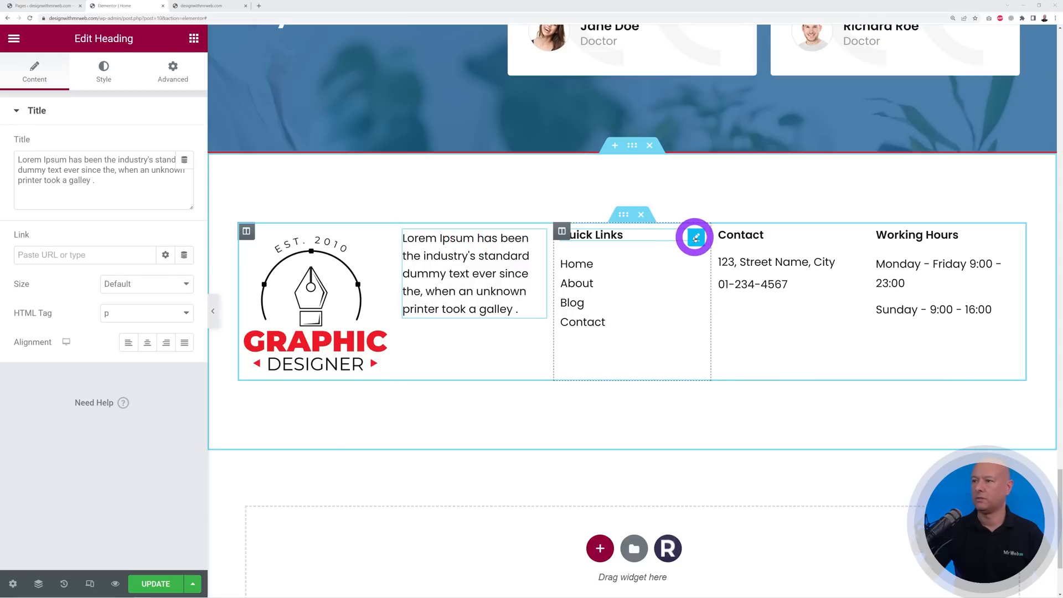
Add an 'About Us' heading above the description, then view the WordPress Pages list.
right_click(696, 238)
left_click(731, 266)
left_click_drag(687, 256, 487, 249)
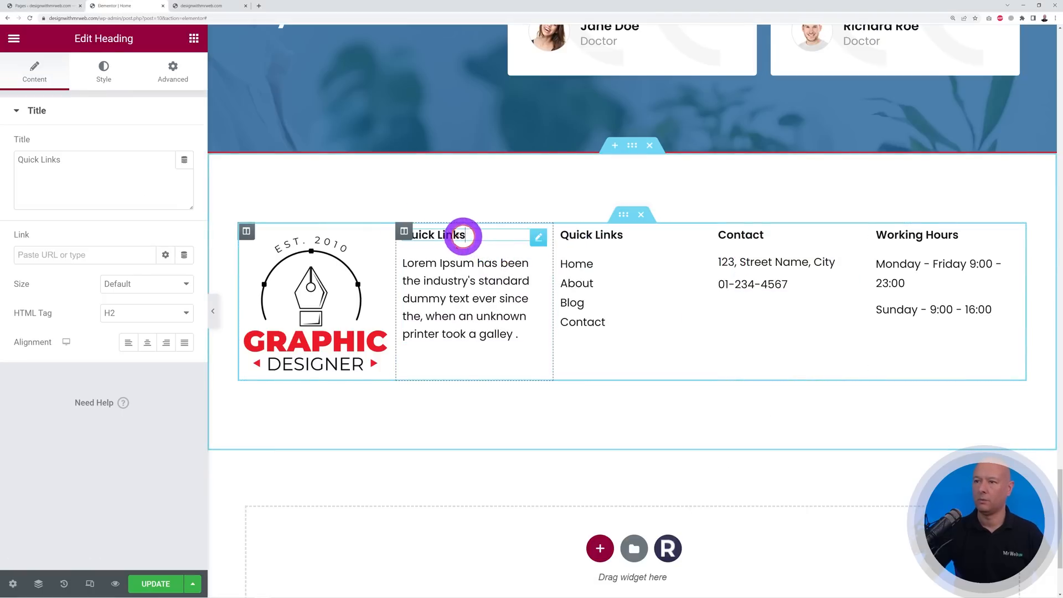
left_click(114, 162)
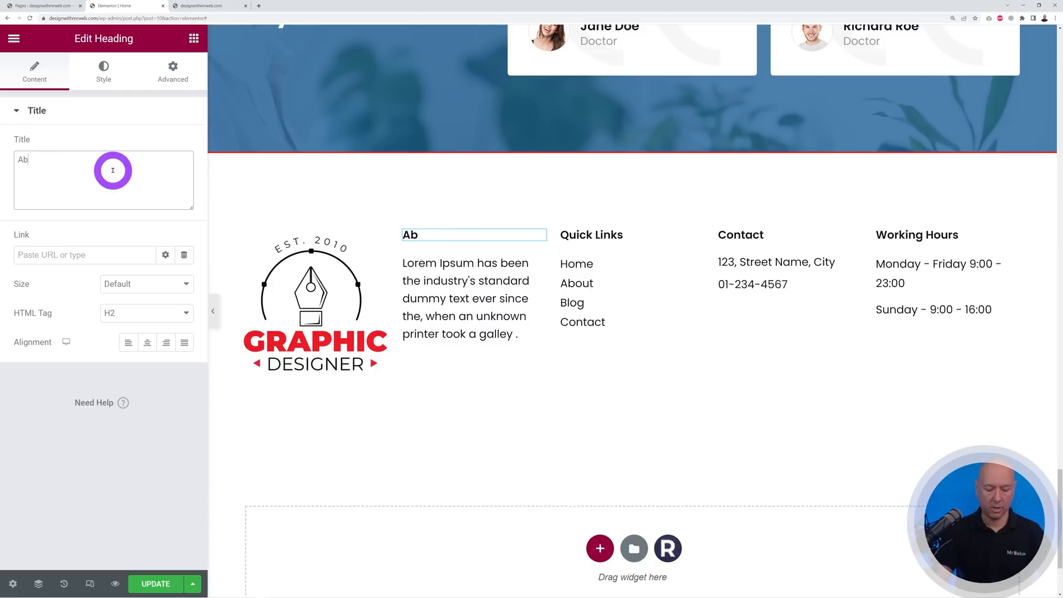
left_click(121, 459)
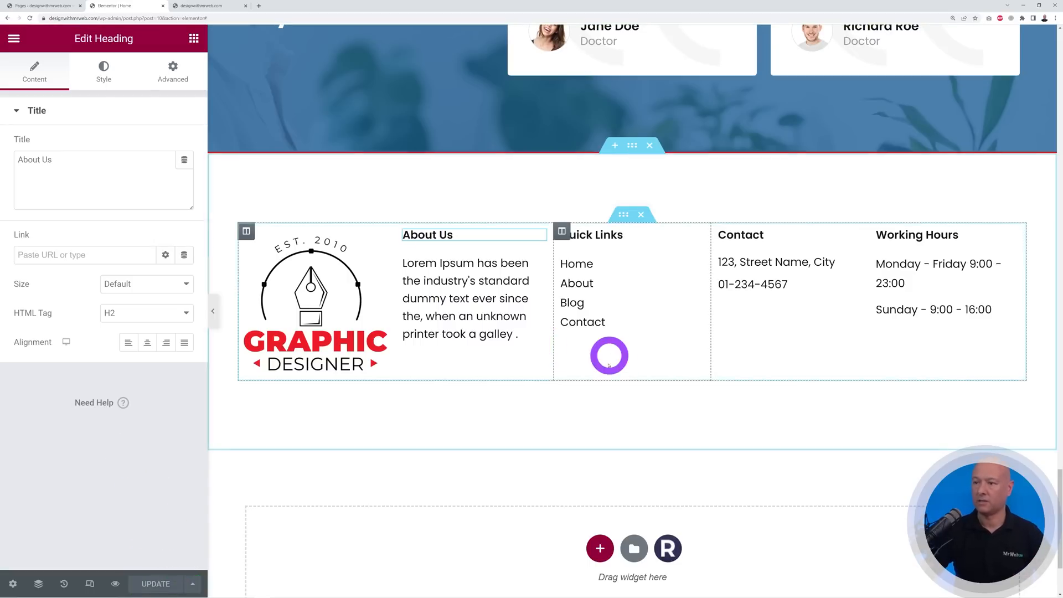
left_click_drag(1058, 542, 1058, 112)
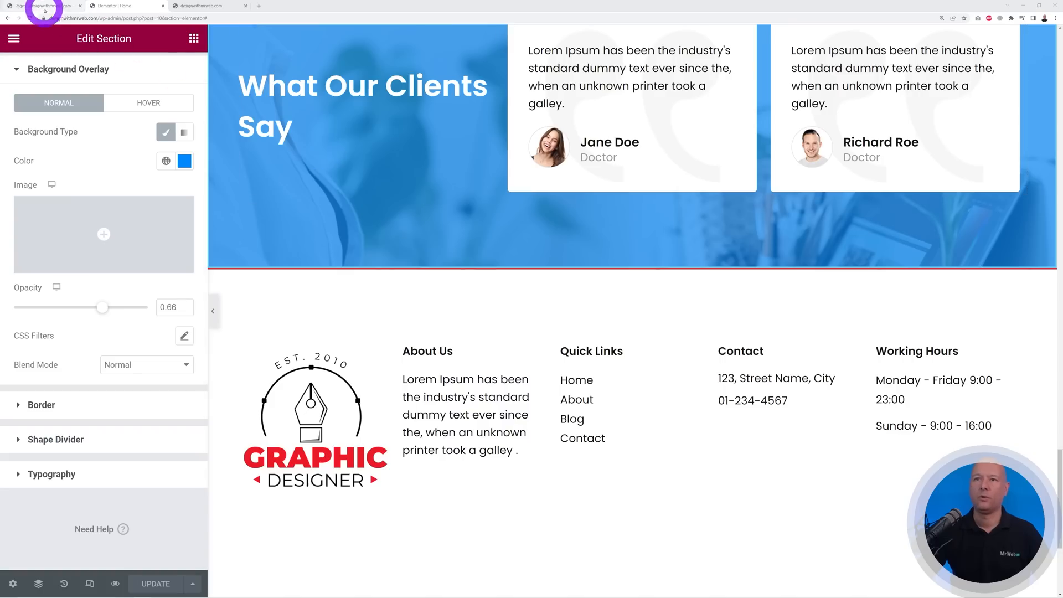
left_click(47, 6)
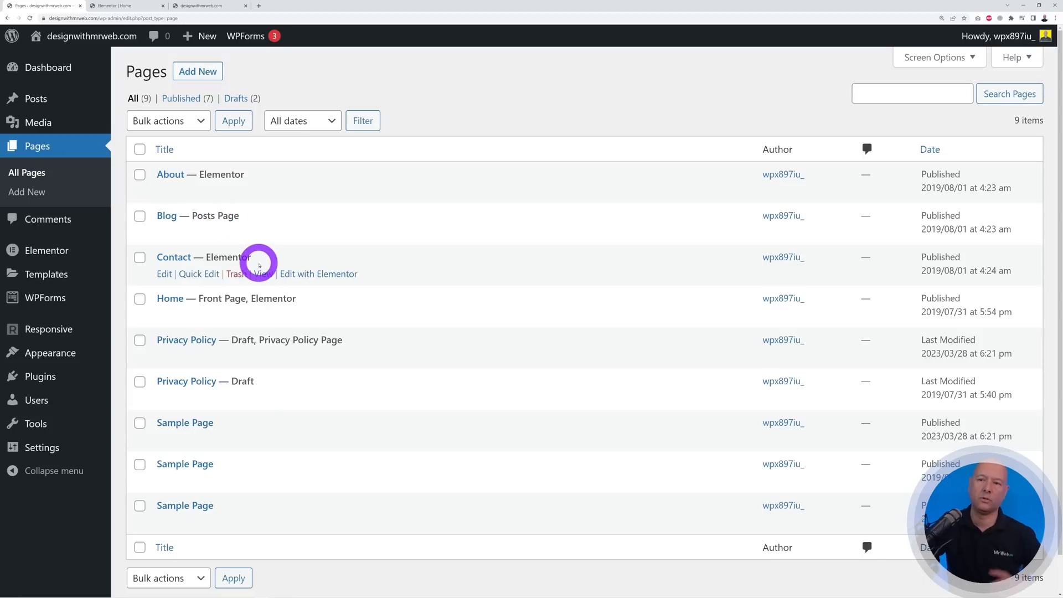
Open the Contact page with Elementor in a new browser tab and switch to that tab.
right_click(301, 276)
left_click(312, 281)
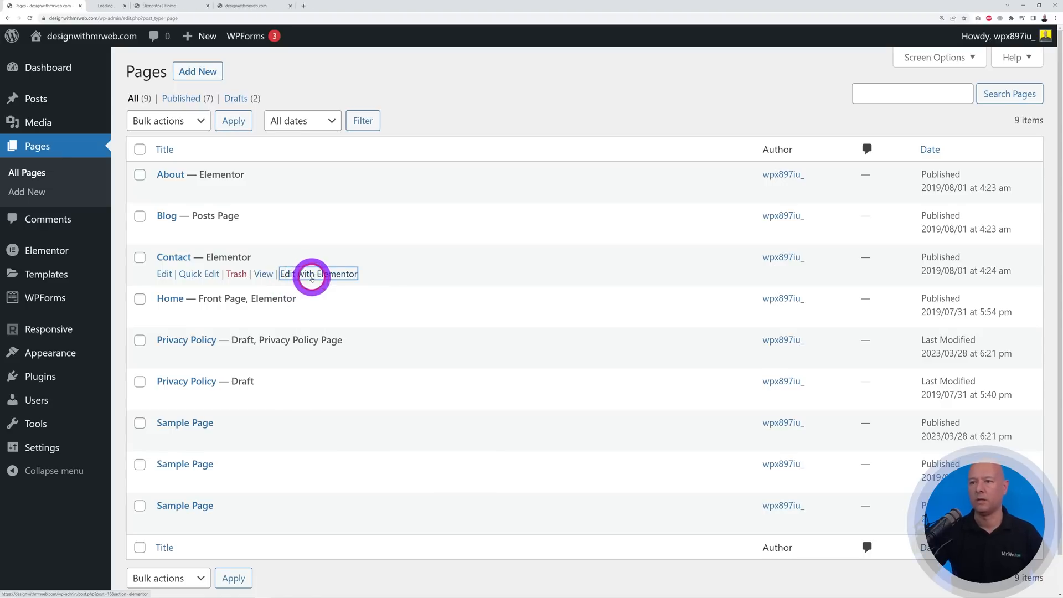
left_click(124, 6)
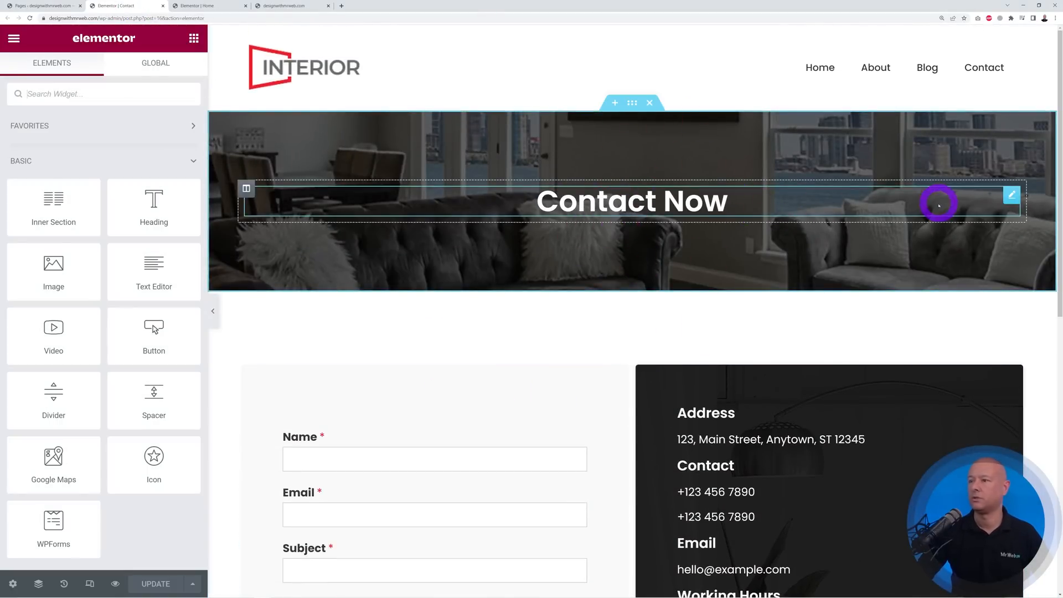
Change the banner heading's title from 'Contact Now' to 'Contact Us'.
left_click(1012, 195)
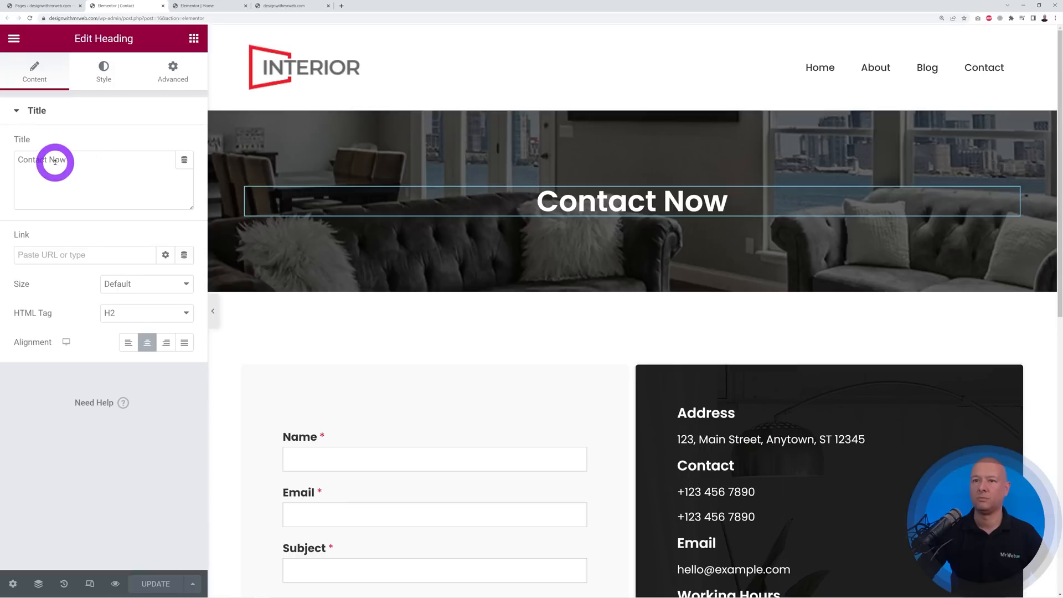
left_click_drag(55, 161, 93, 184)
key("BackSpace")
key("BackSpace")
type("Us")
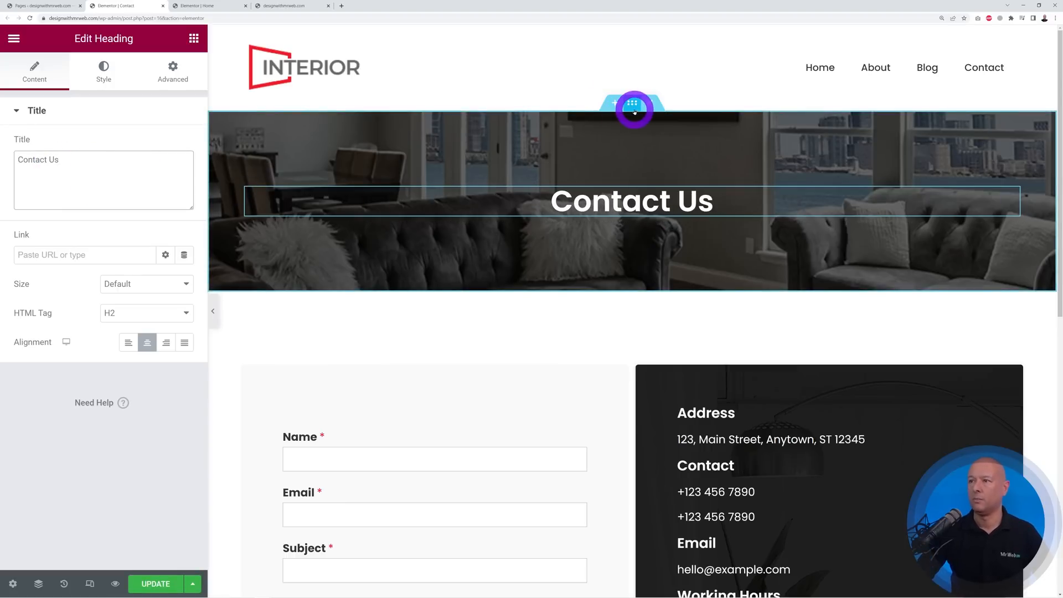
left_click(633, 105)
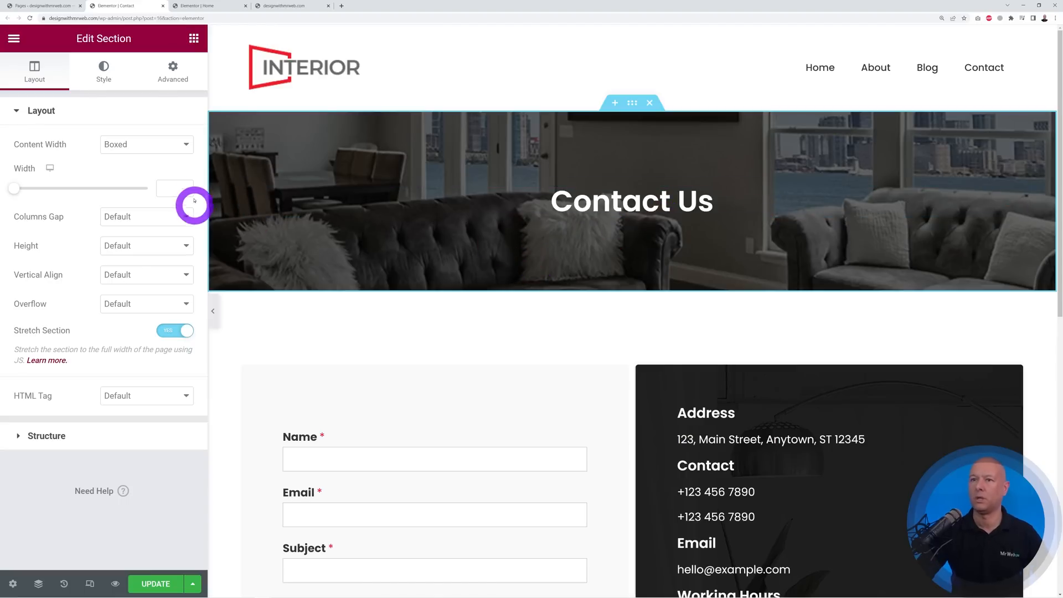
Replace the banner's background image with the desk and mouse photo.
left_click(105, 83)
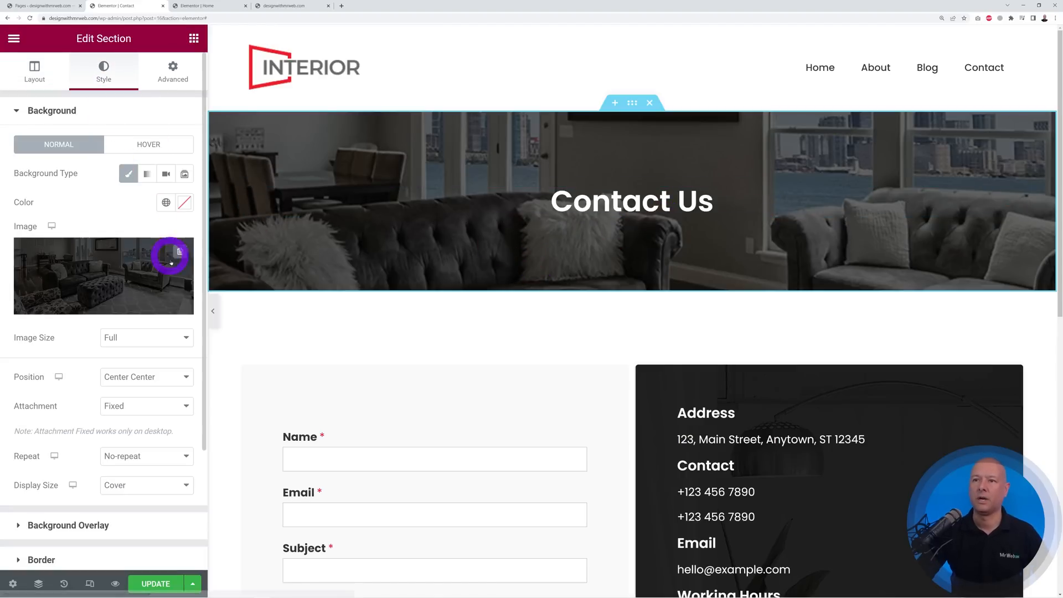
left_click(179, 248)
left_click(106, 274)
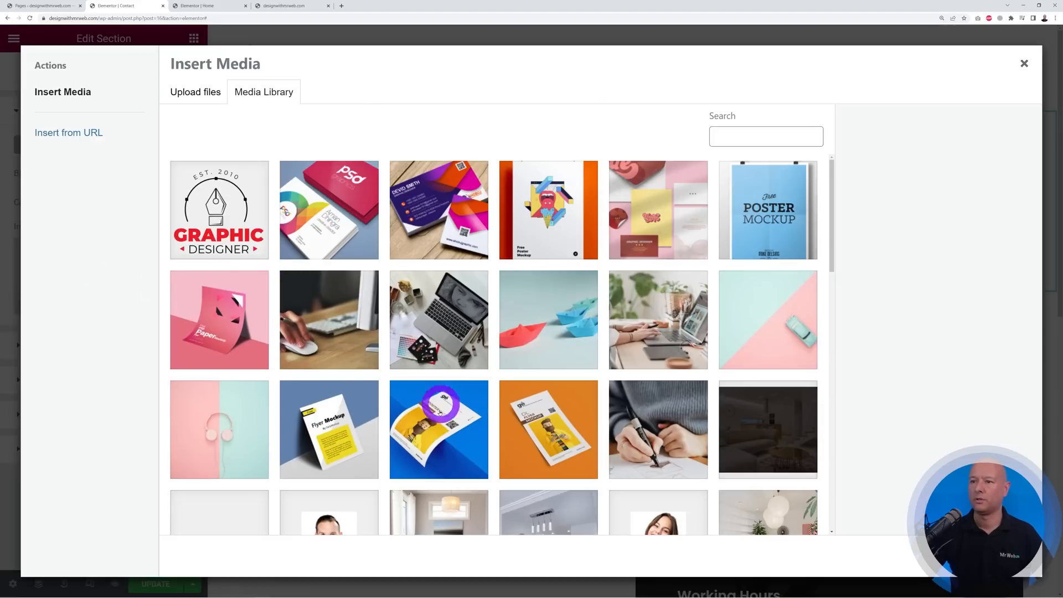
left_click(446, 349)
left_click(337, 343)
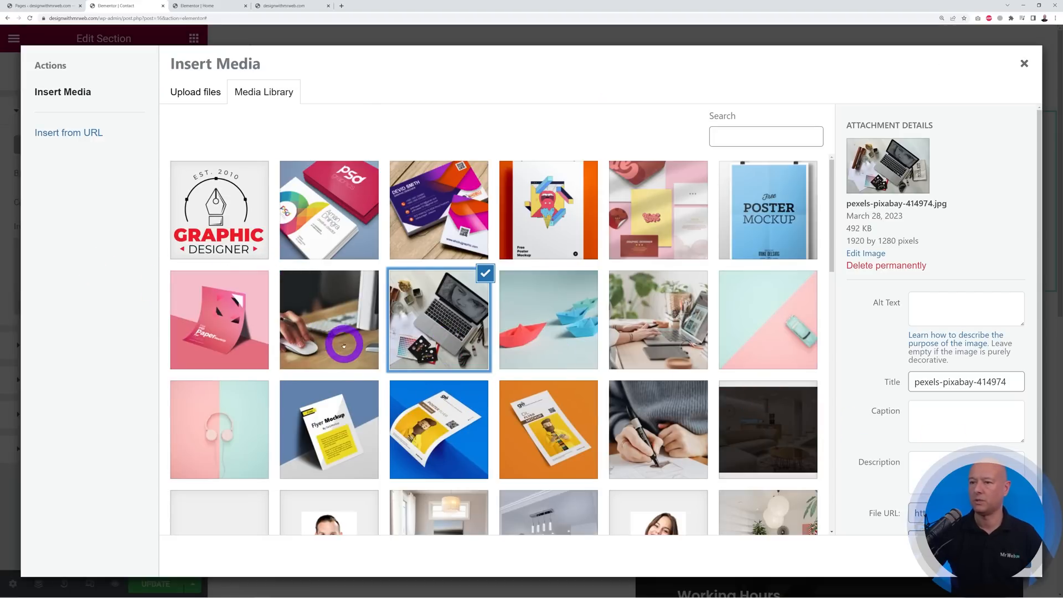
left_click(988, 557)
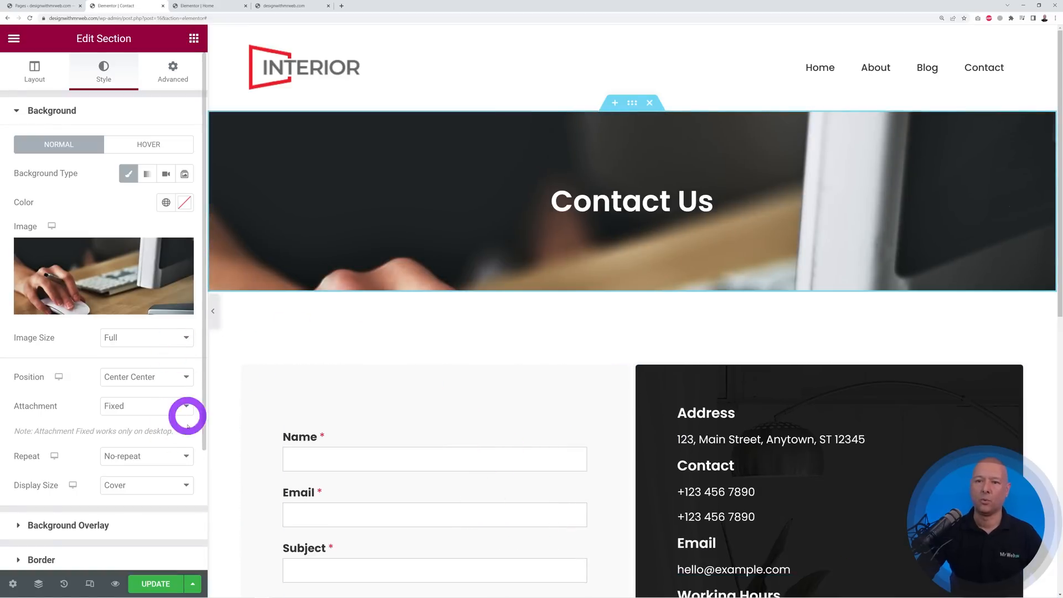
Set the background position to Custom with a Y position of about -281 px.
left_click(187, 379)
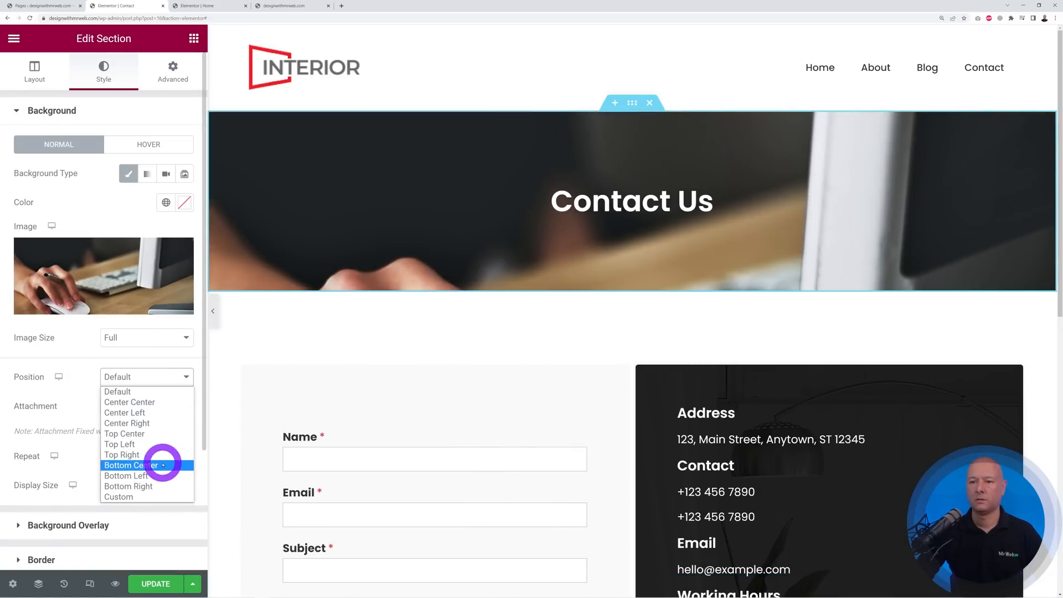
left_click(156, 498)
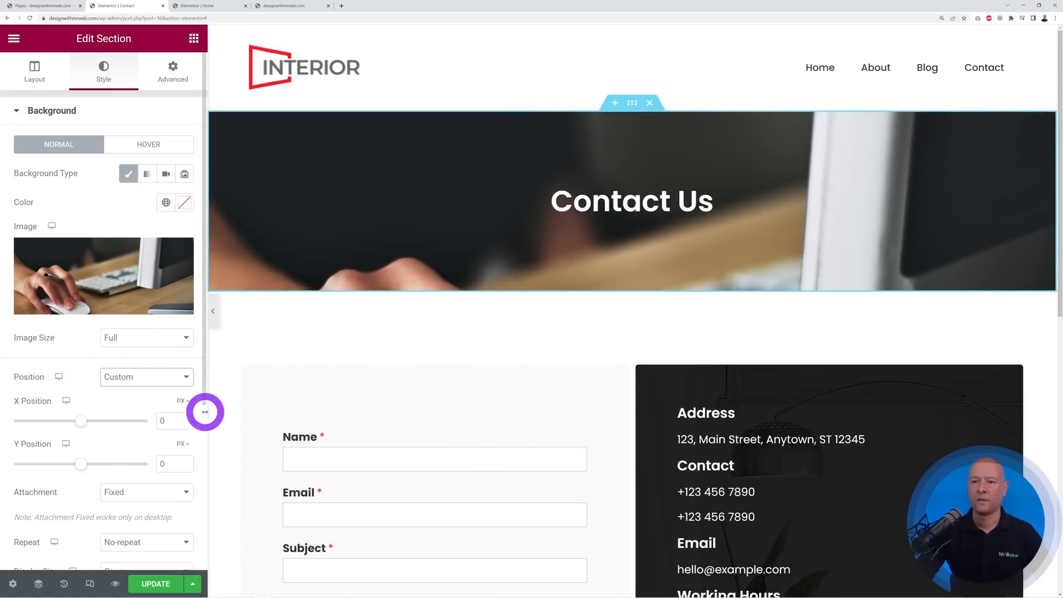
left_click_drag(82, 465, 59, 465)
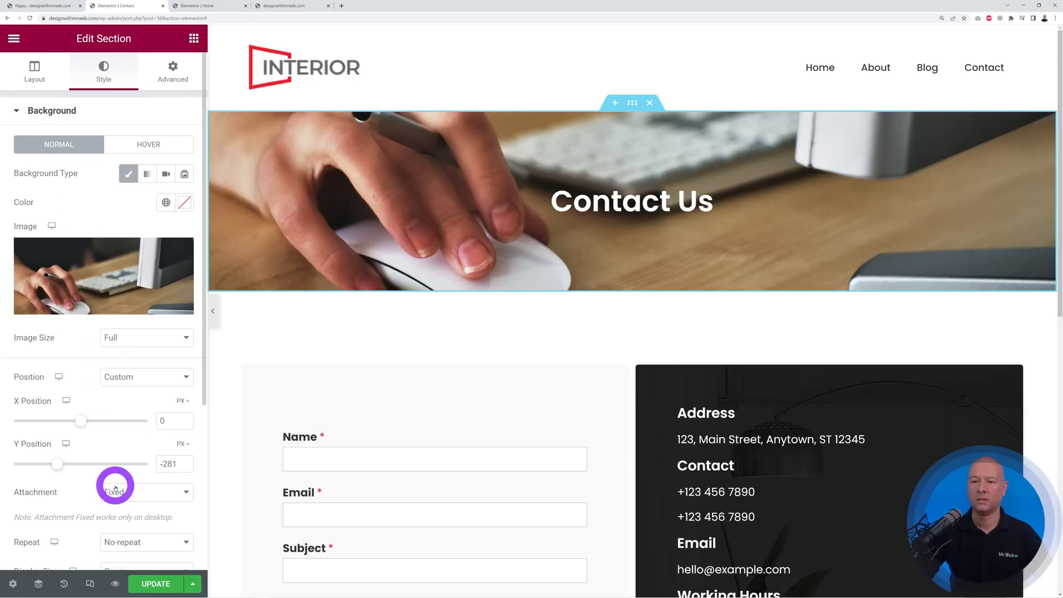
scroll(111, 486, "down", 3)
Add a Classic blue background overlay at about 0.69 opacity to the banner.
left_click(66, 439)
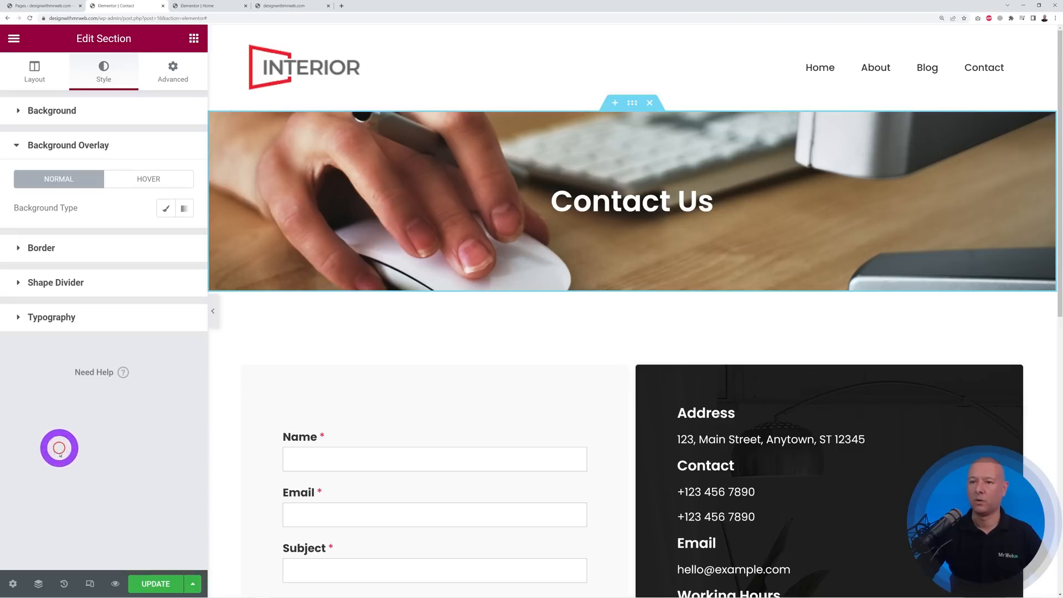
left_click(165, 208)
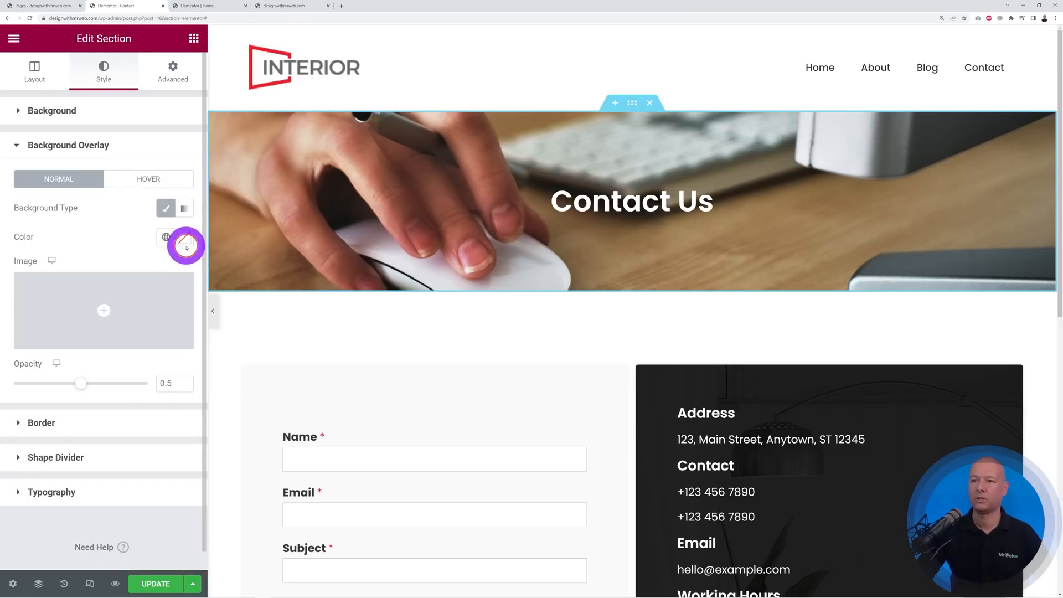
left_click(184, 240)
left_click(135, 414)
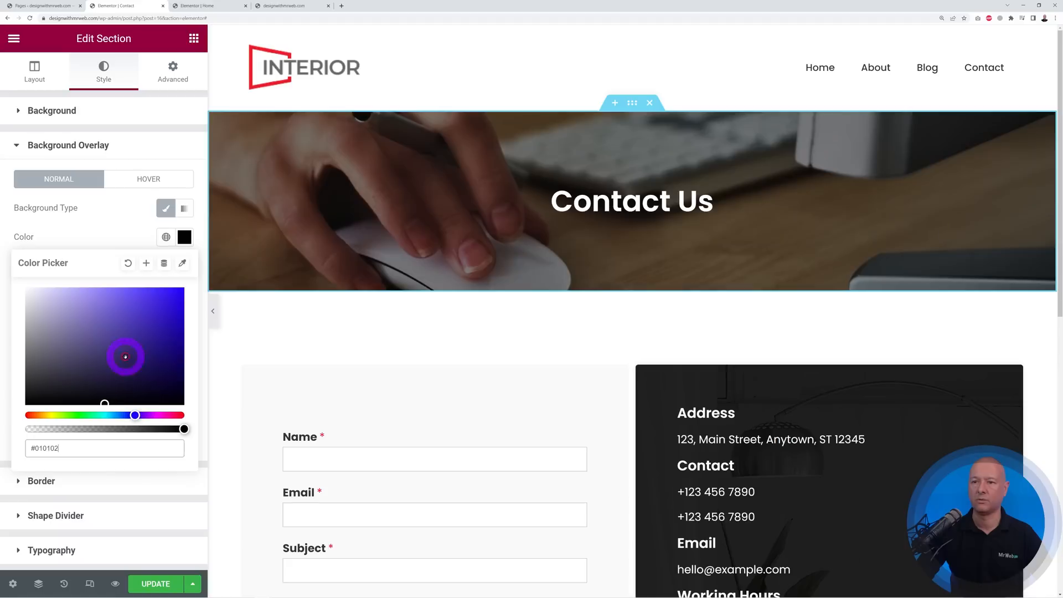
left_click_drag(124, 356, 166, 266)
left_click_drag(136, 415, 118, 415)
left_click(183, 289)
left_click(117, 243)
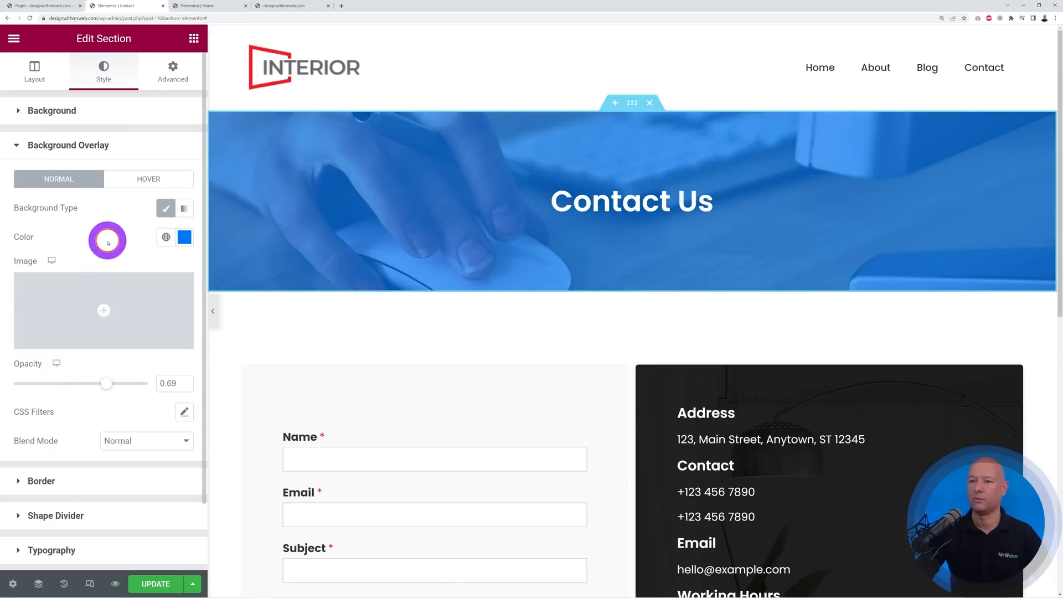
scroll(591, 373, "down", 5)
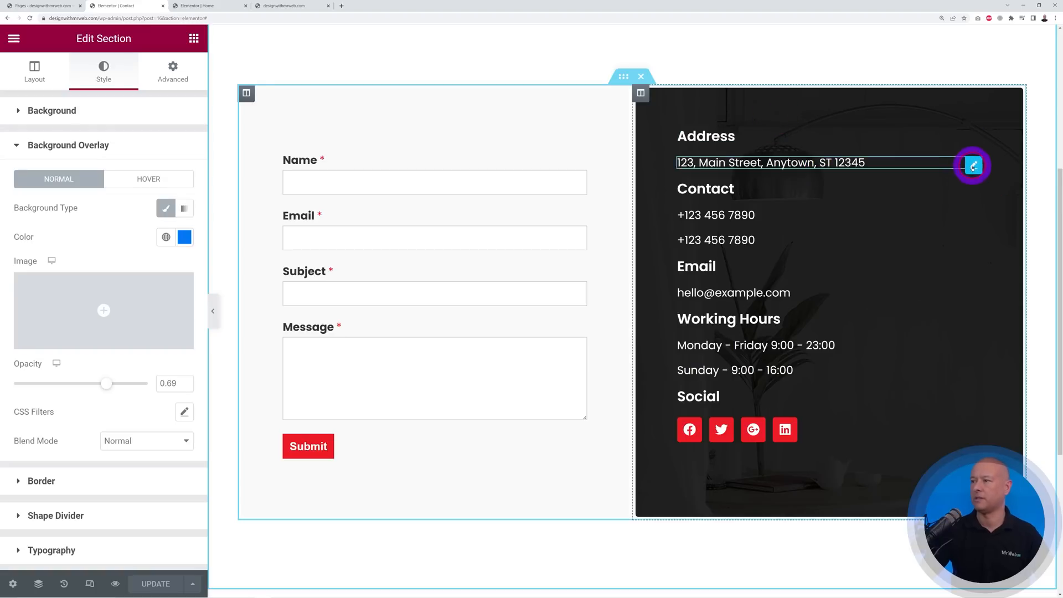
Replace the address heading's text with '123, Street Name, City'.
left_click(973, 167)
left_click_drag(159, 160, 14, 165)
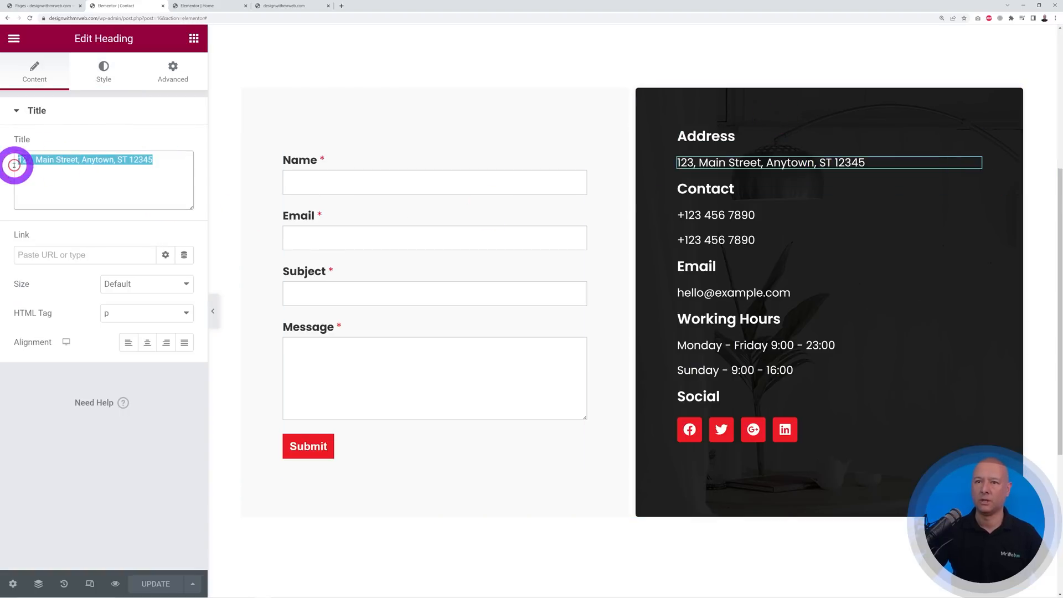
type("123, Street Name, City")
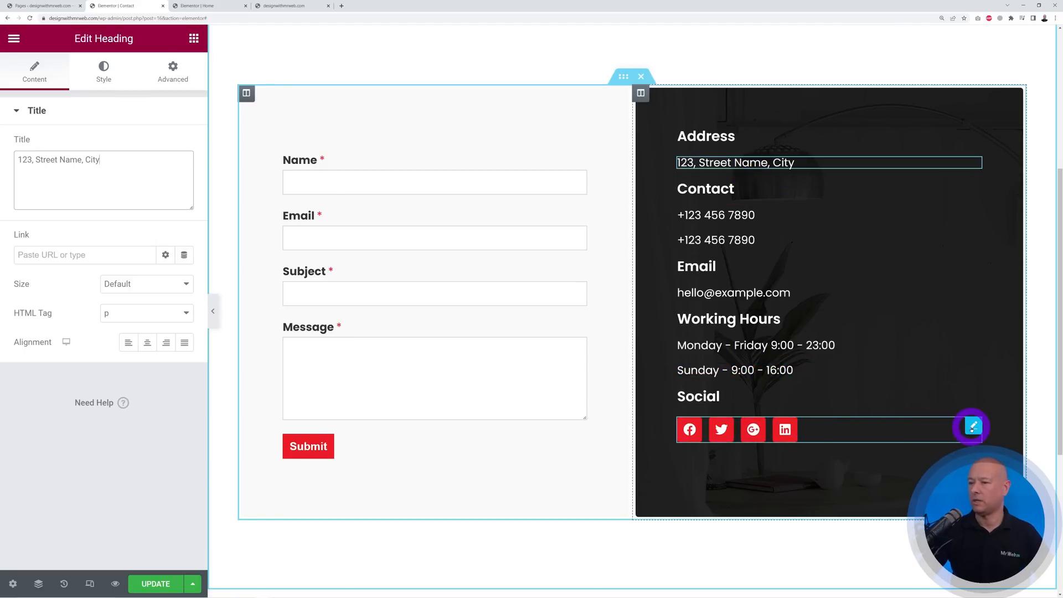
left_click(973, 427)
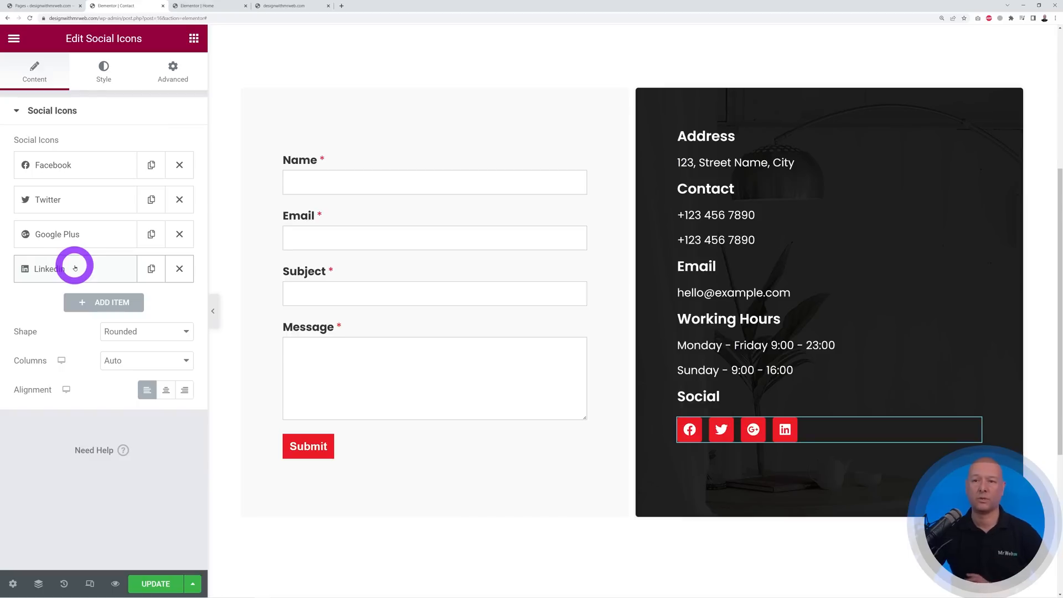
Swap the Google Plus social icon for a YouTube icon linked to '#'.
left_click(180, 235)
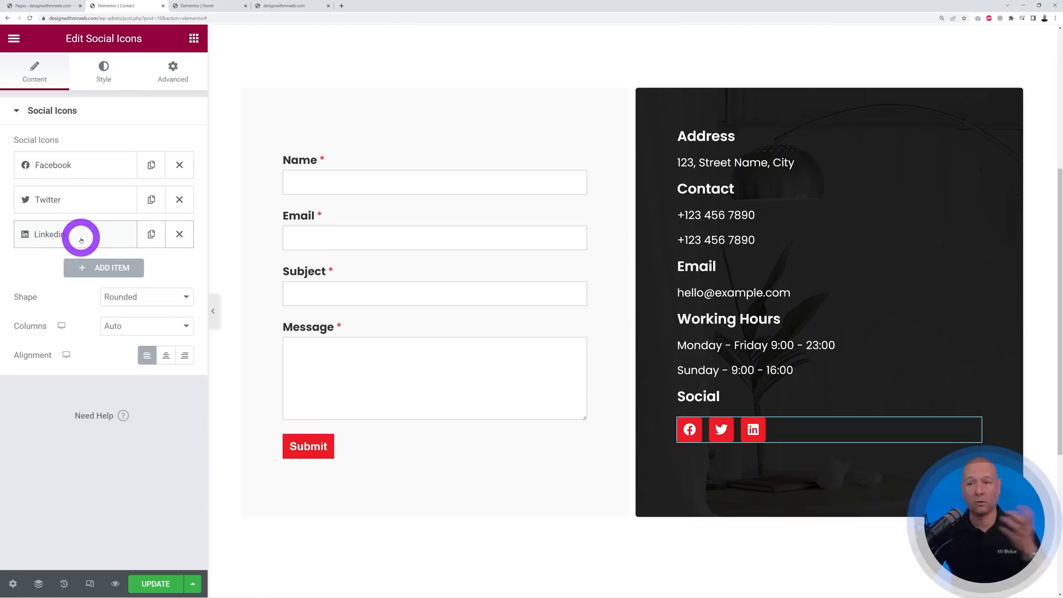
left_click(90, 270)
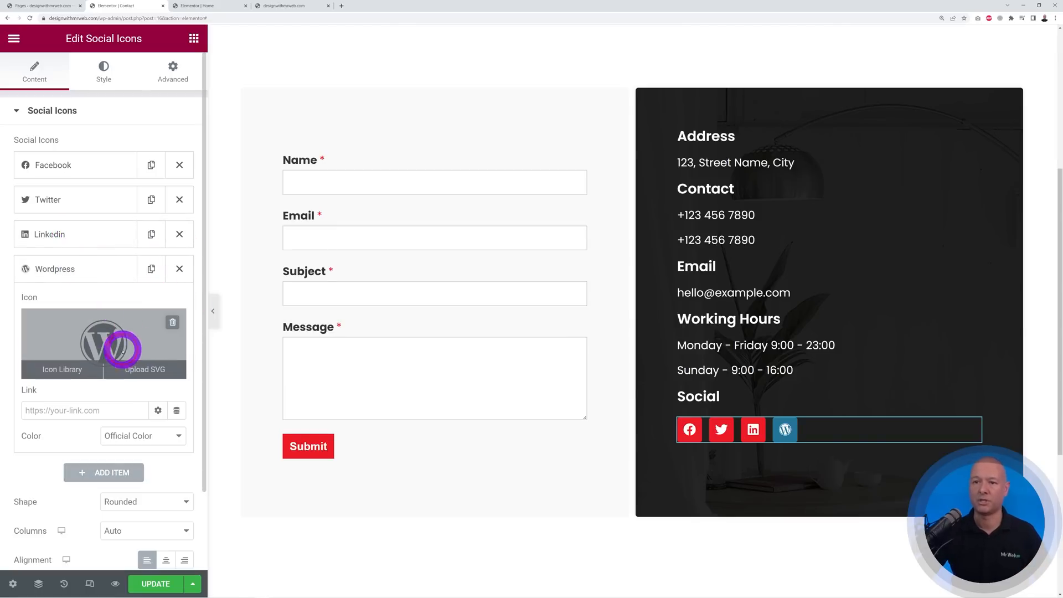
left_click(83, 366)
type("yout")
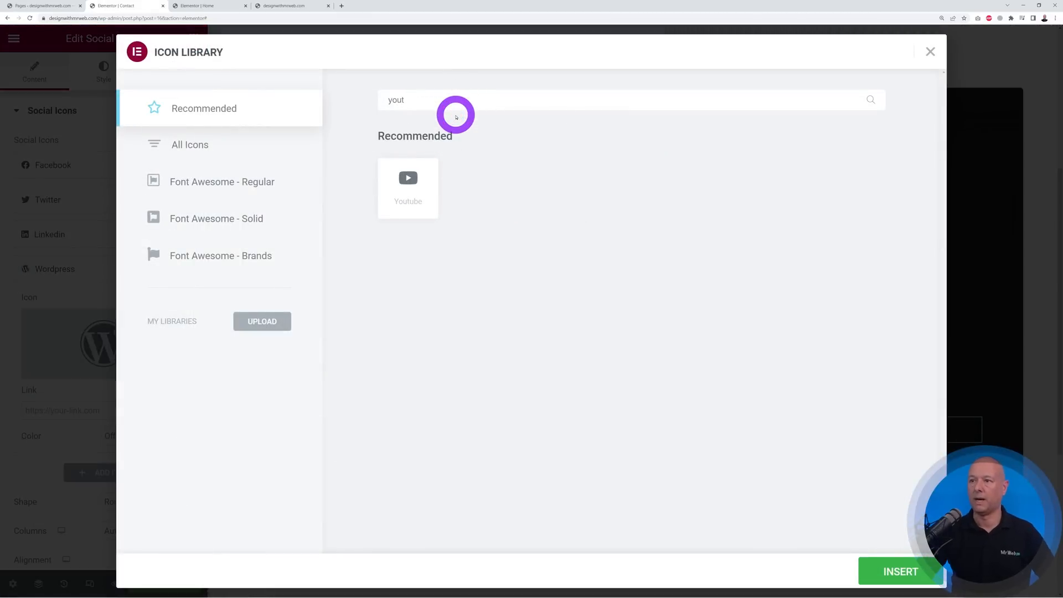
left_click(421, 181)
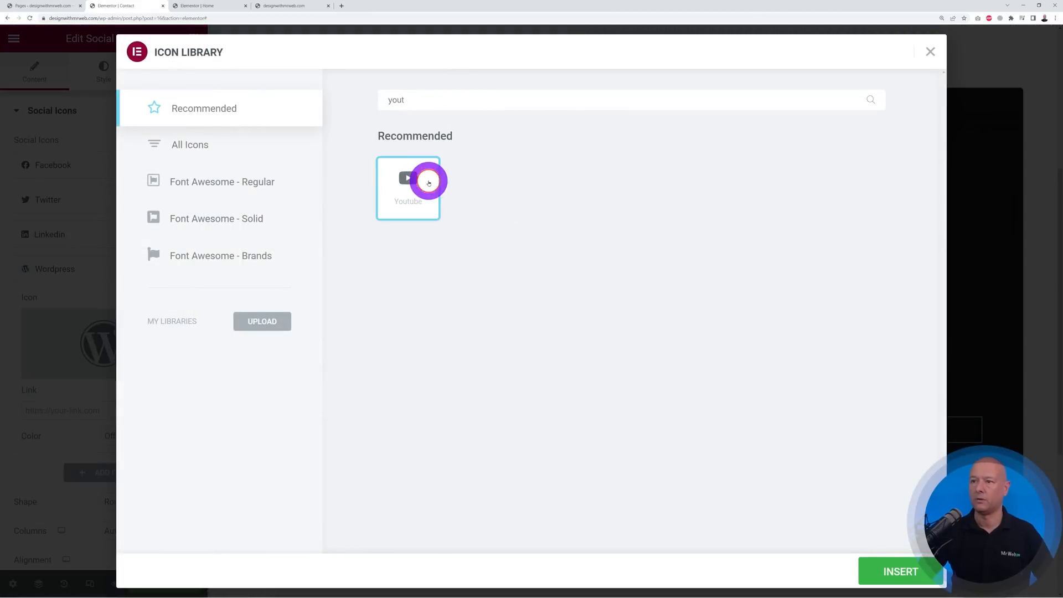
left_click(884, 571)
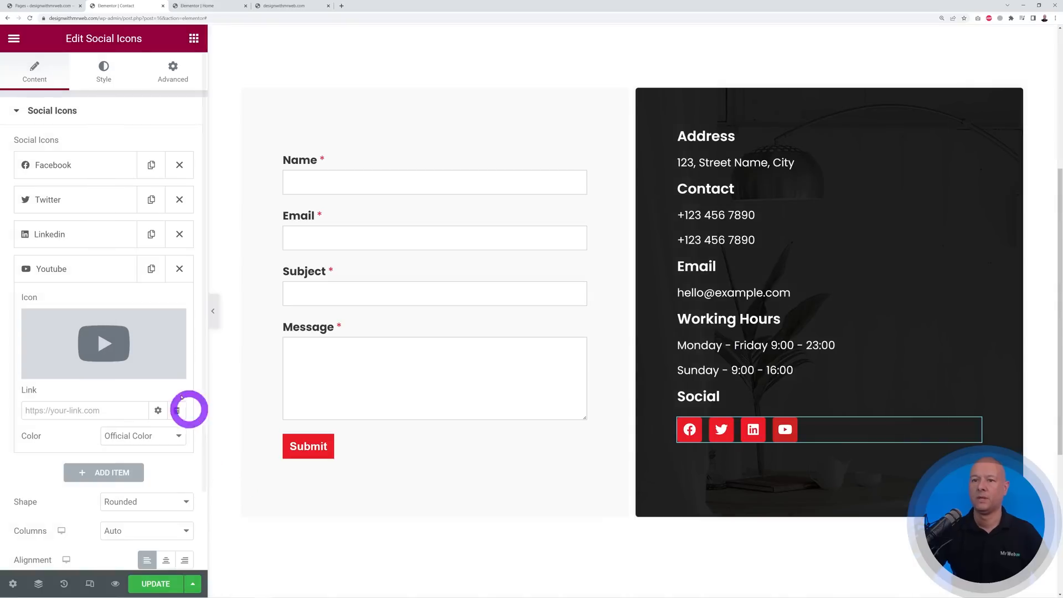
type("#")
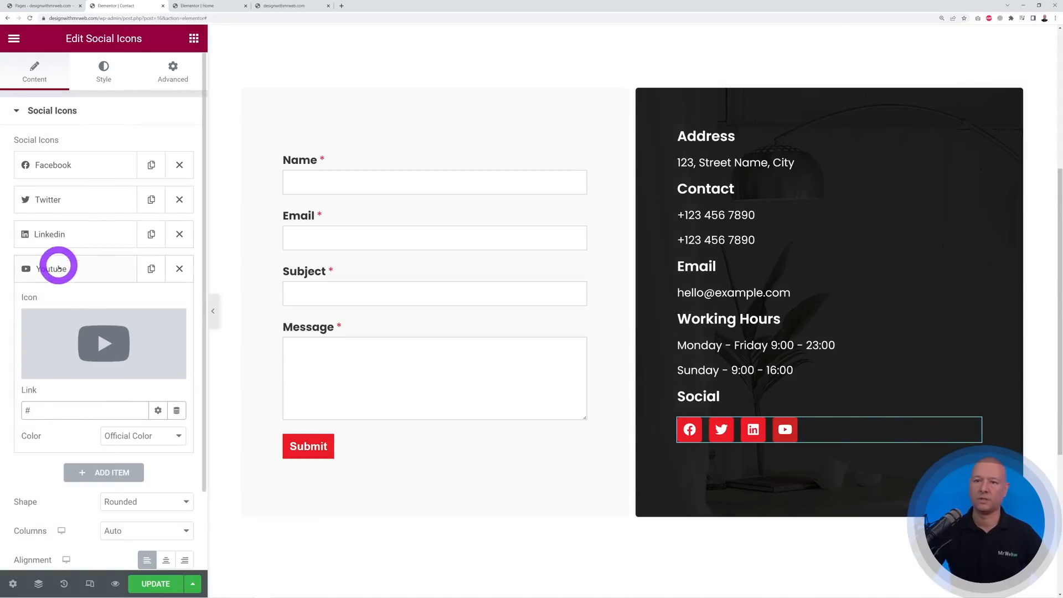
left_click(58, 268)
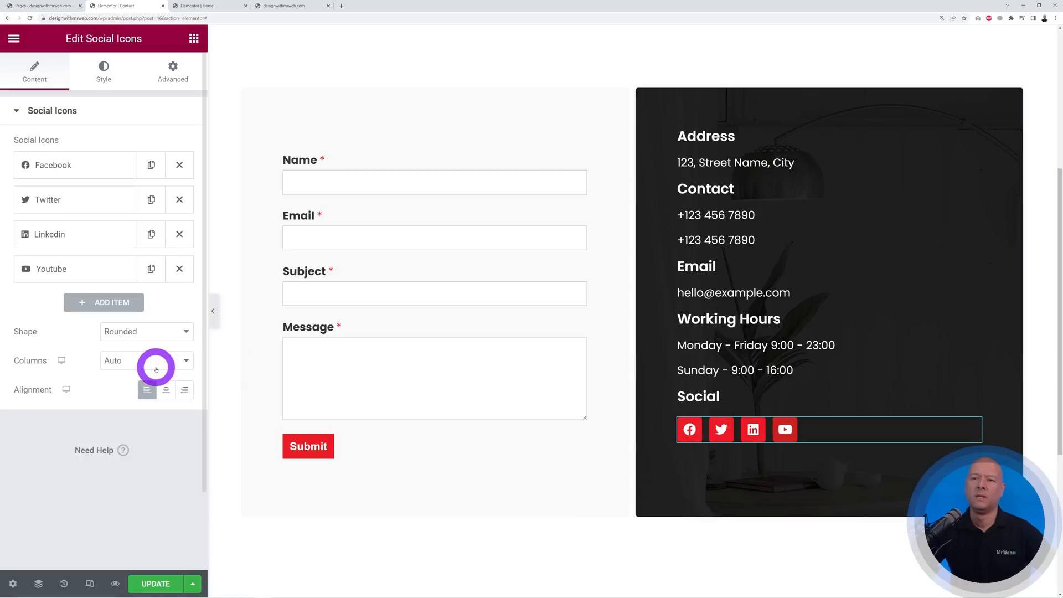
Try Square and Circle icon shapes, keep Rounded, and update the Contact page.
left_click(183, 332)
left_click(162, 356)
left_click(180, 333)
left_click(168, 367)
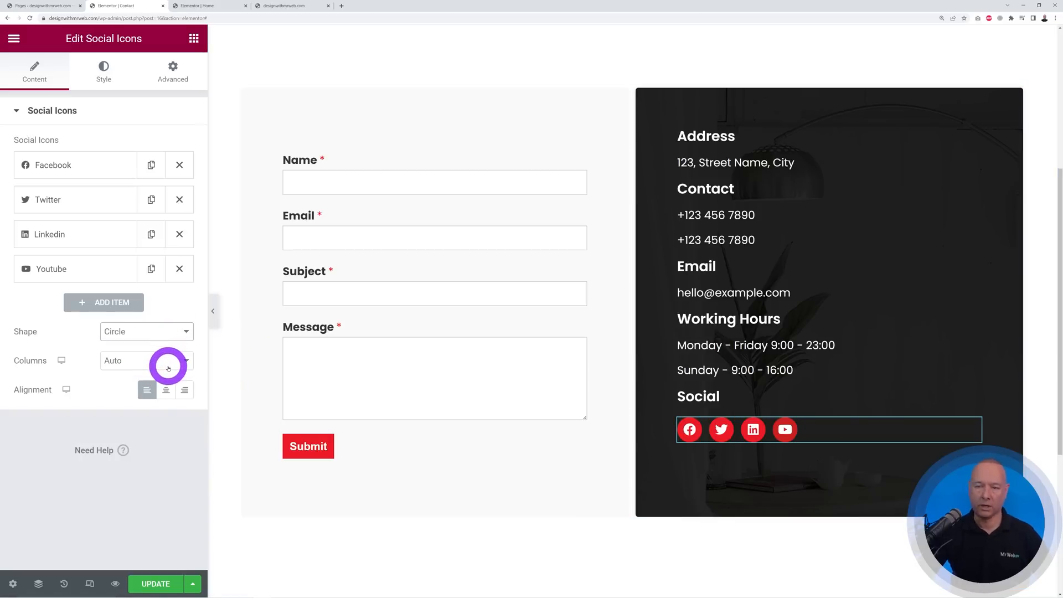
left_click(167, 331)
left_click(171, 344)
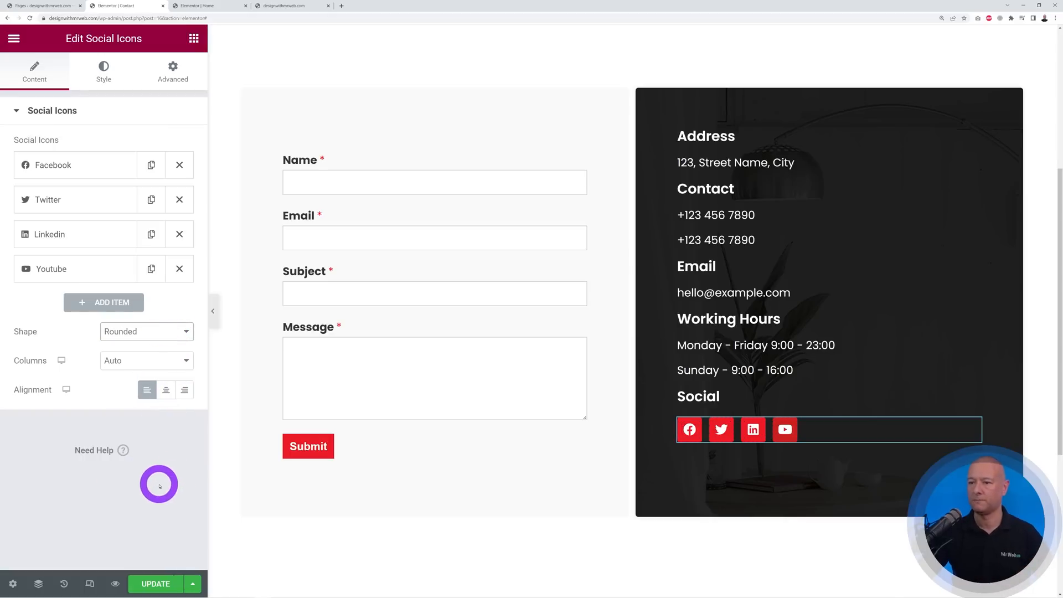
left_click(156, 584)
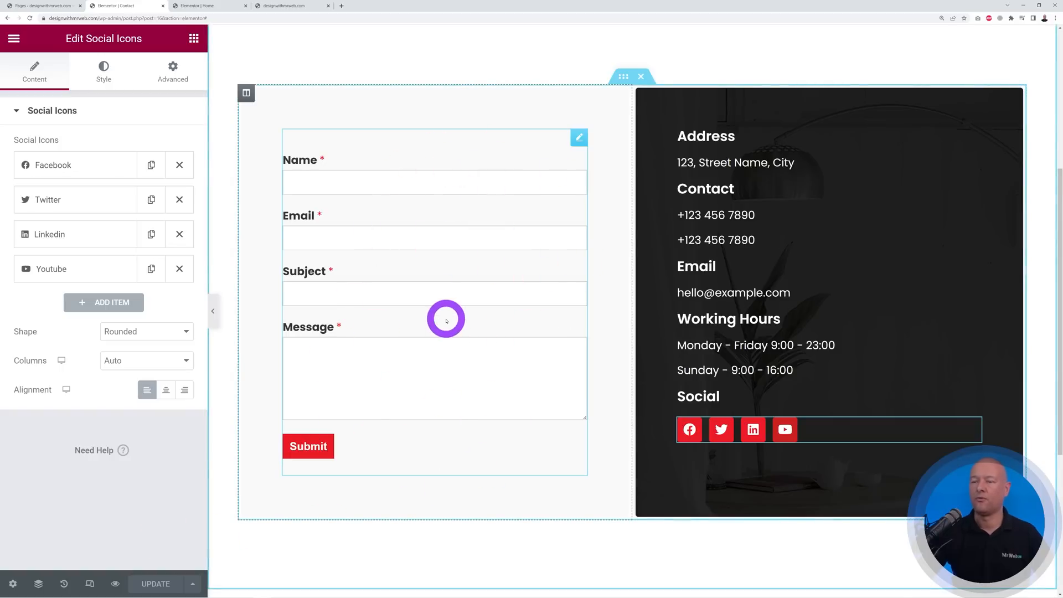
Place a Heading widget reading 'REQUEST A QUOTE' above the contact form's Name field.
left_click(194, 39)
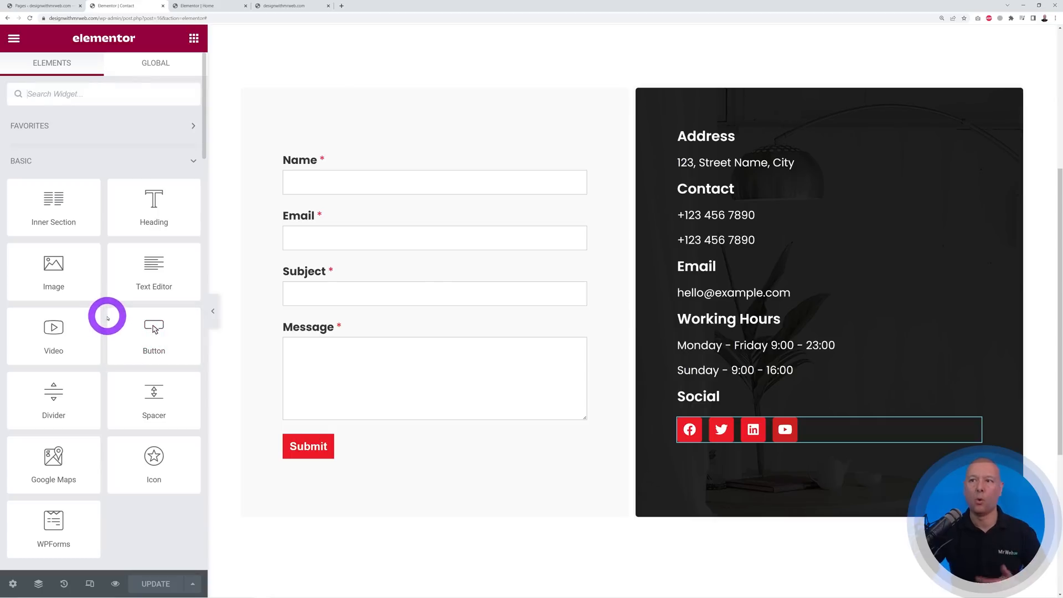
left_click_drag(148, 209, 384, 157)
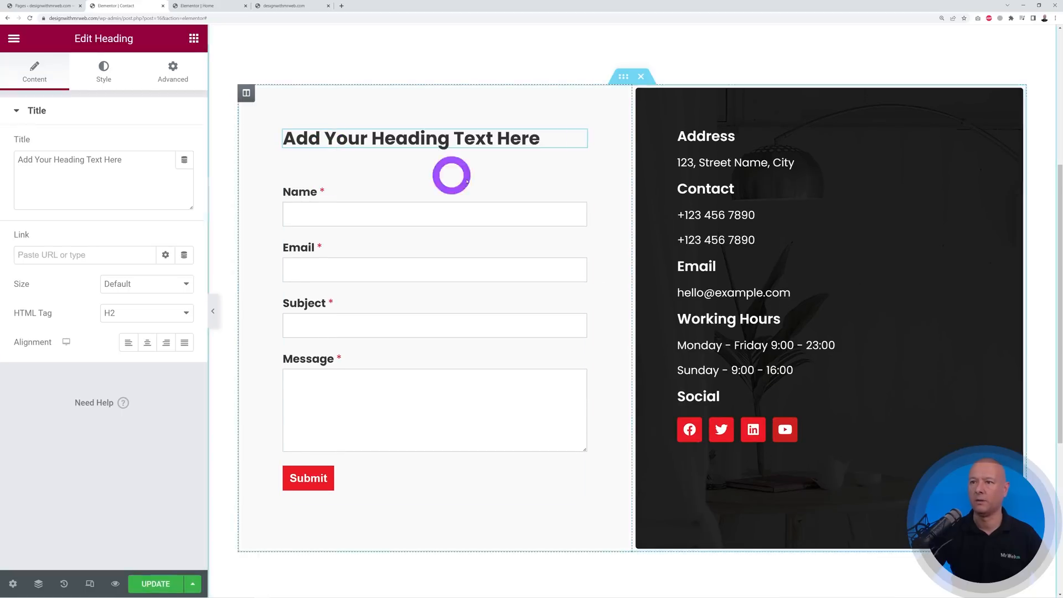
left_click(156, 176)
key("ctrl+a")
type("RE")
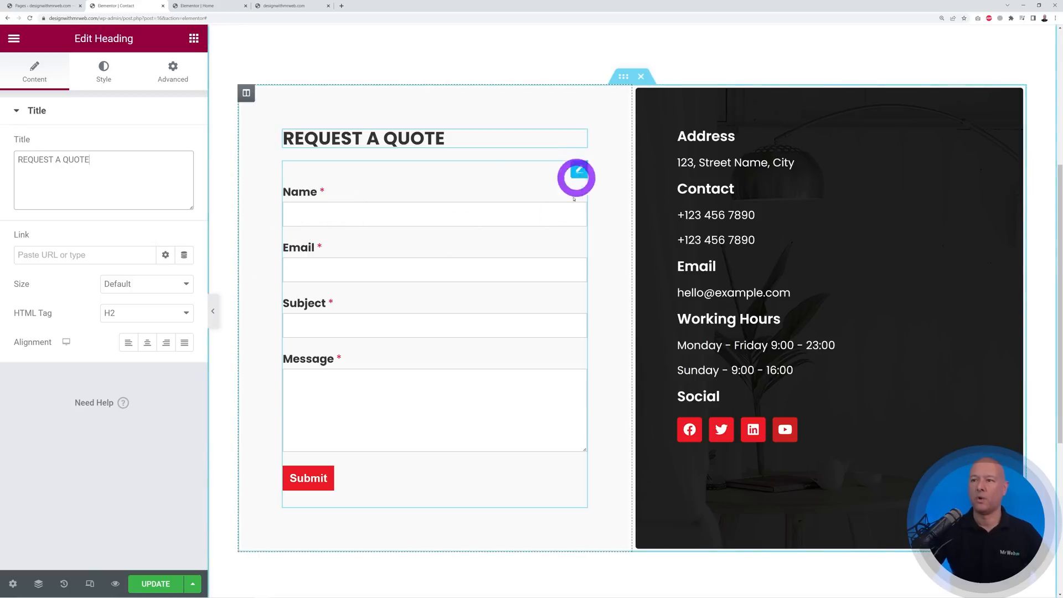
left_click(578, 167)
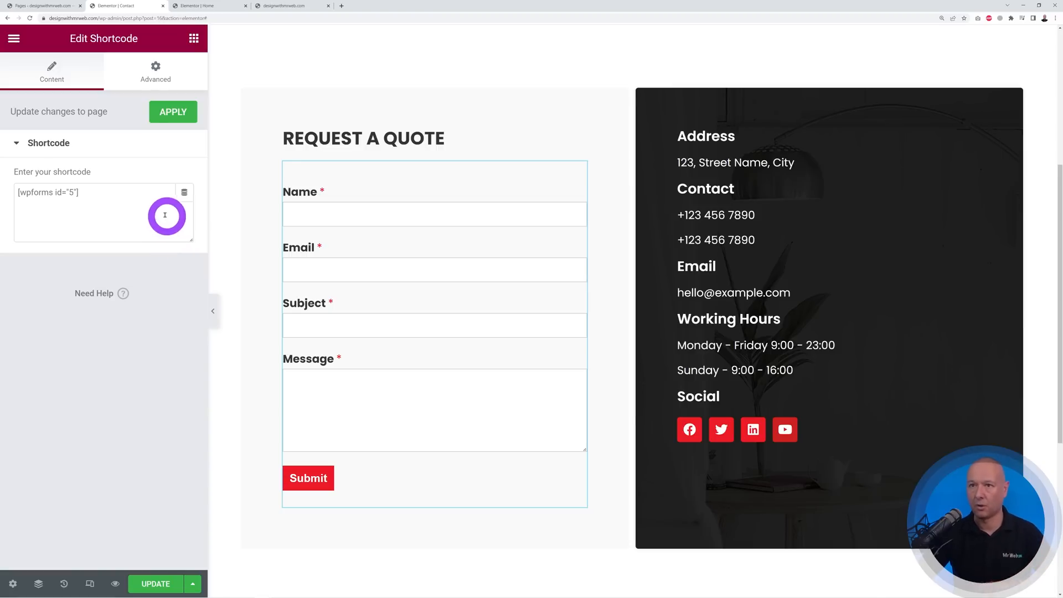
Check the WPForms forms list to confirm the quote form is Simple Contact Form (id 5).
left_click(47, 7)
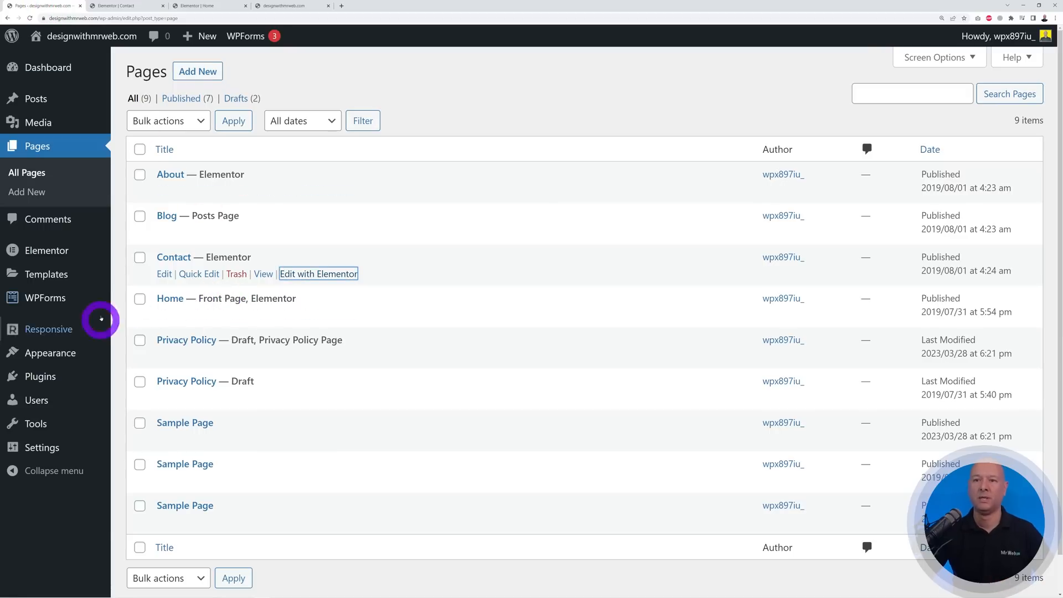
mouse_move(48, 302)
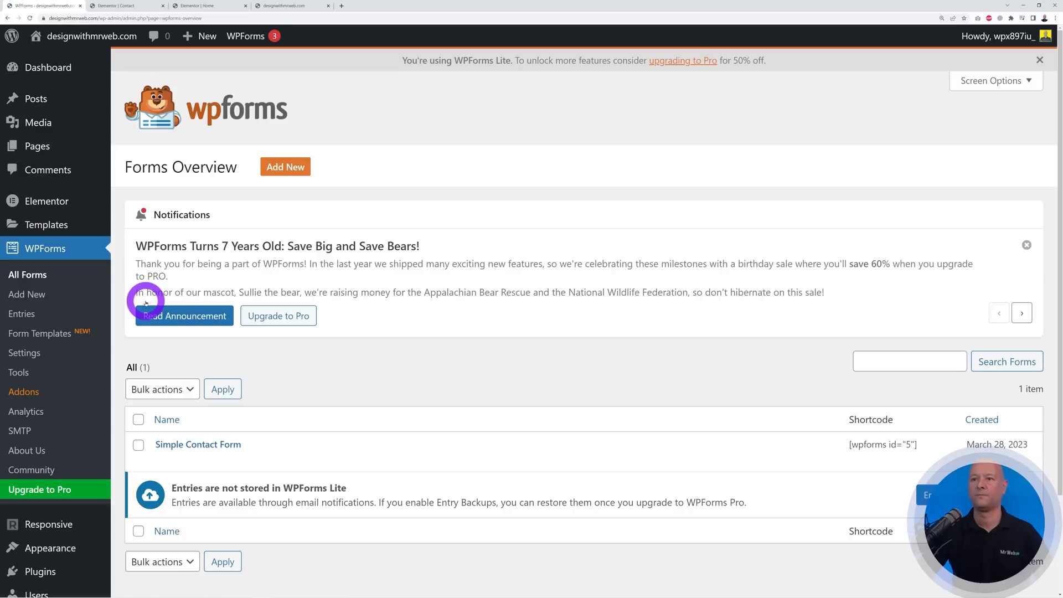
scroll(537, 388, "down", 1)
scroll(537, 388, "down", 1)
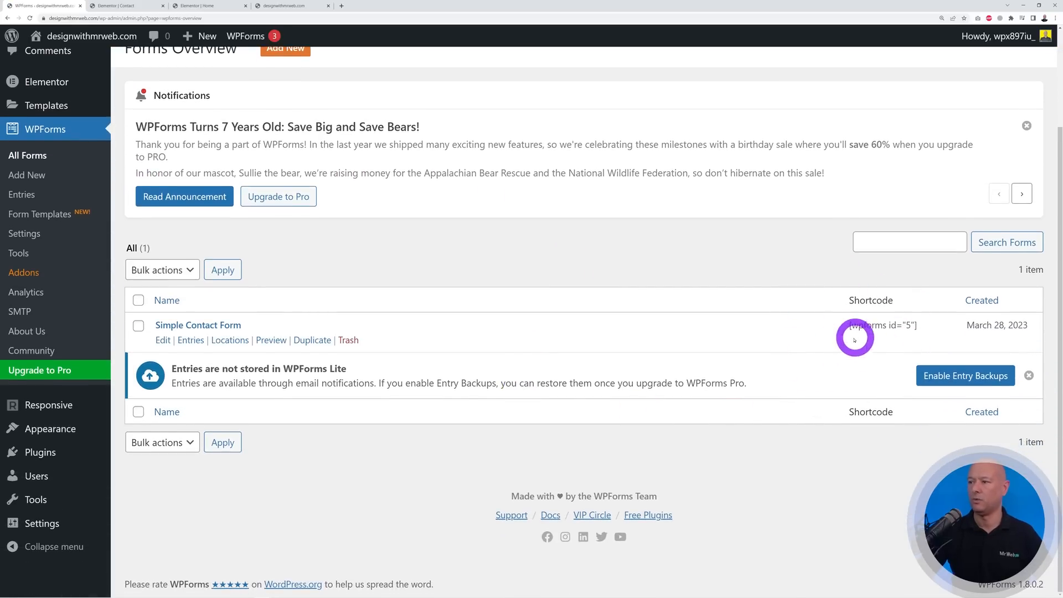
left_click(108, 6)
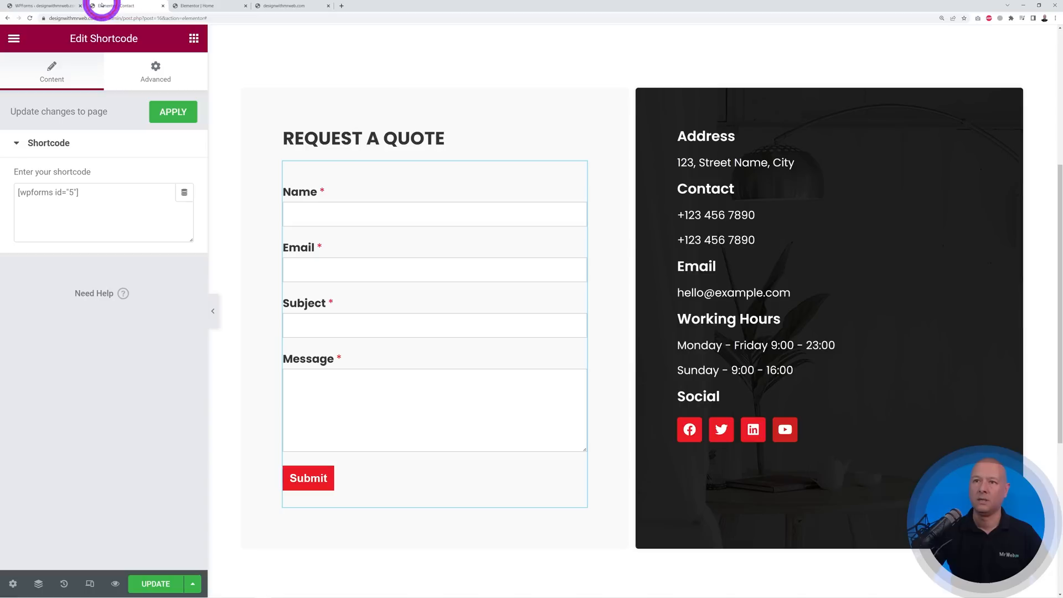
left_click(50, 5)
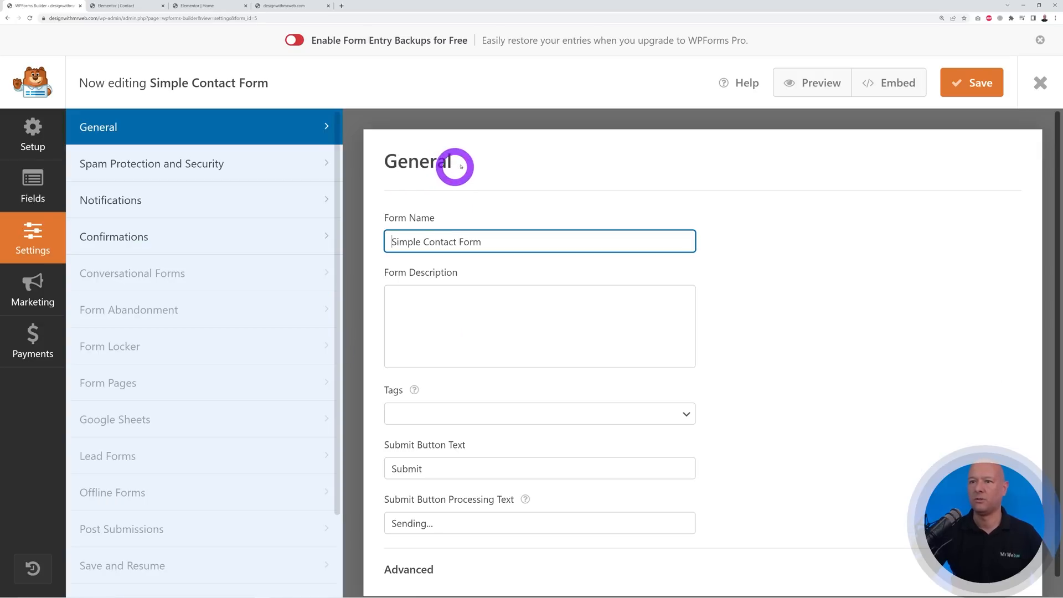
Rename the form to 'Request a Quote'.
left_click_drag(481, 242, 359, 243)
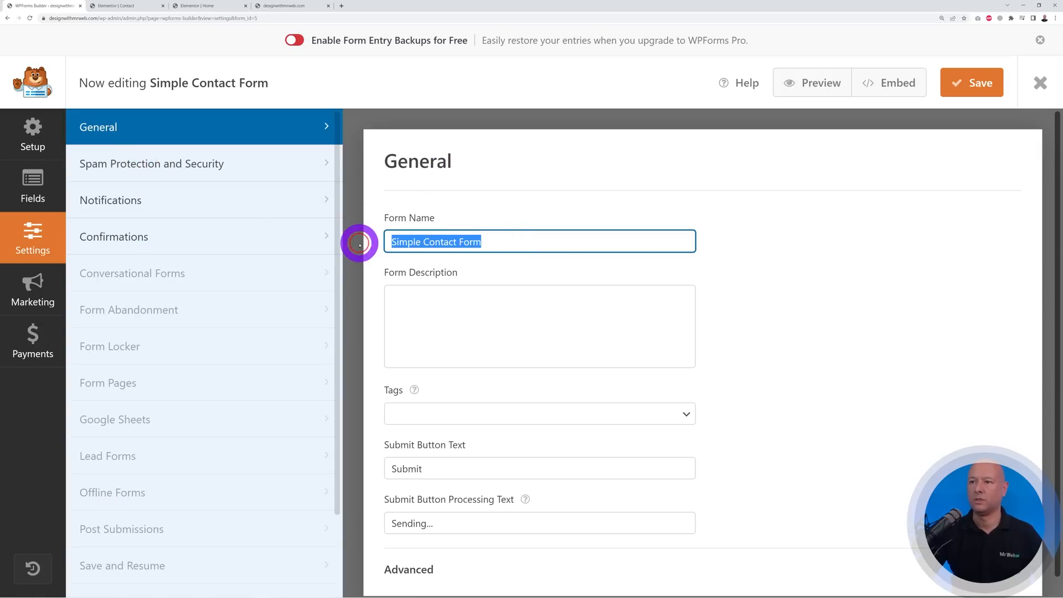
type("Request a Quote")
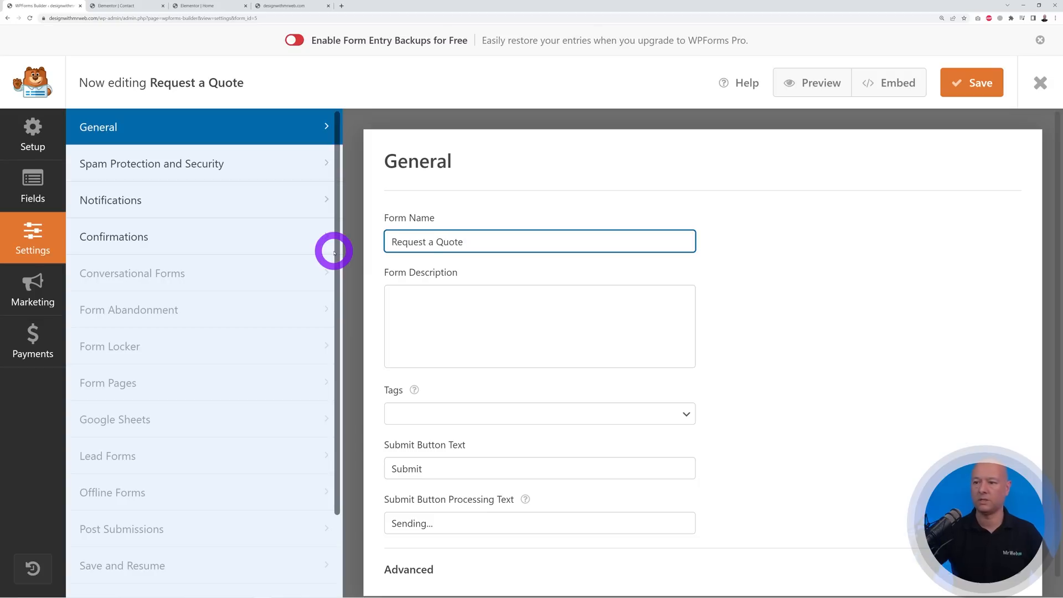
left_click(42, 196)
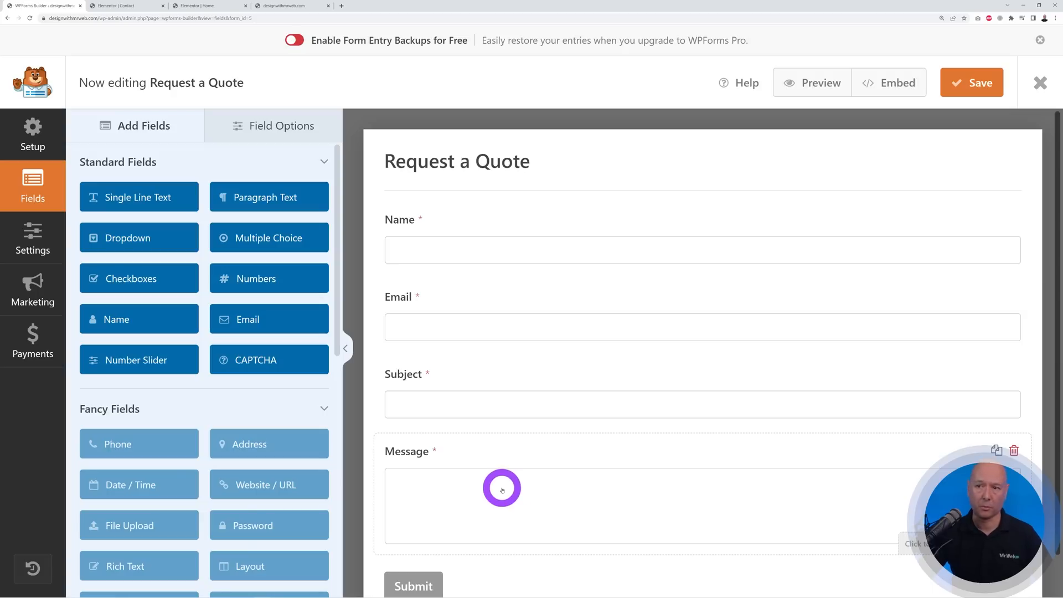
Add a required single-line 'Phone Number' field between Email and Subject.
left_click_drag(143, 198, 458, 368)
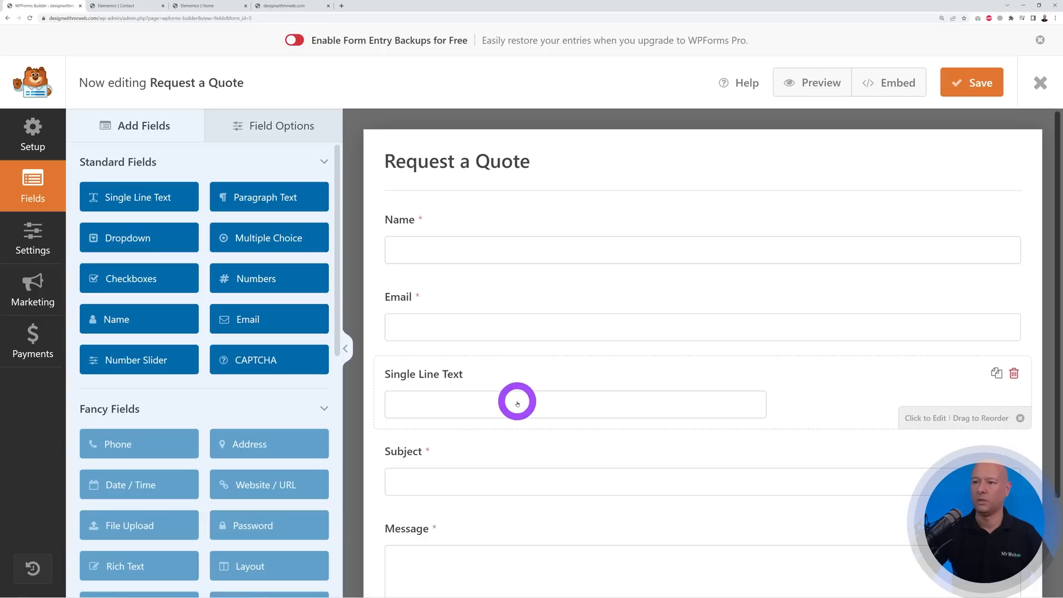
left_click(518, 403)
left_click_drag(207, 239, 81, 233)
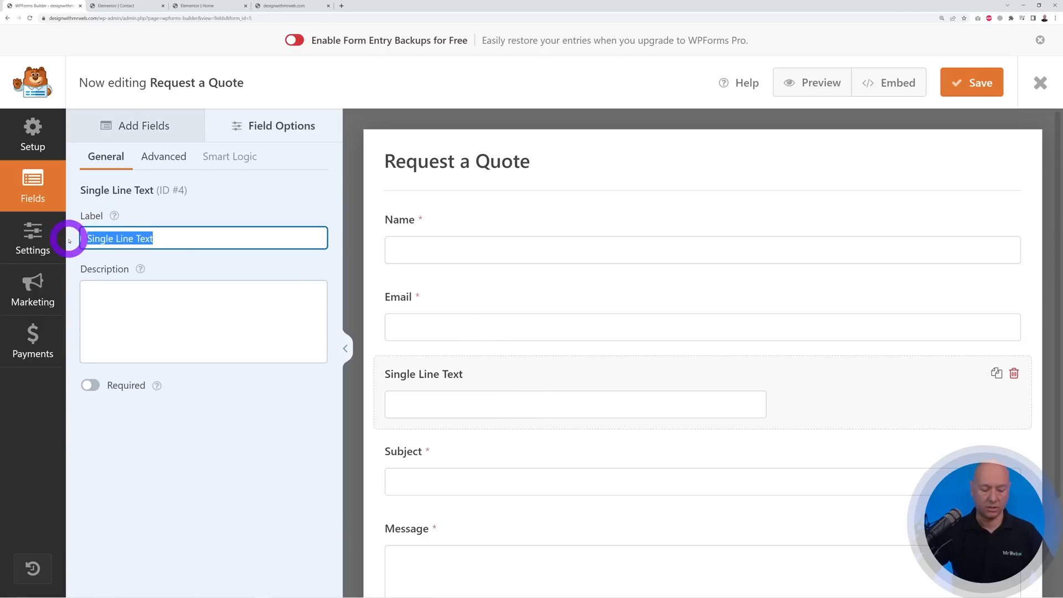
type("Phone Number")
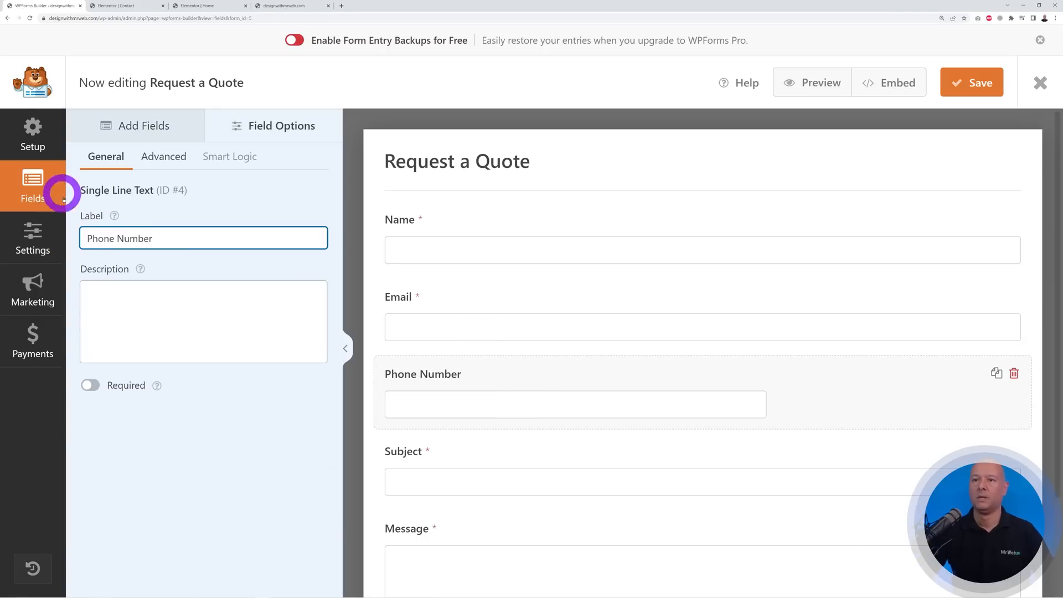
left_click(90, 384)
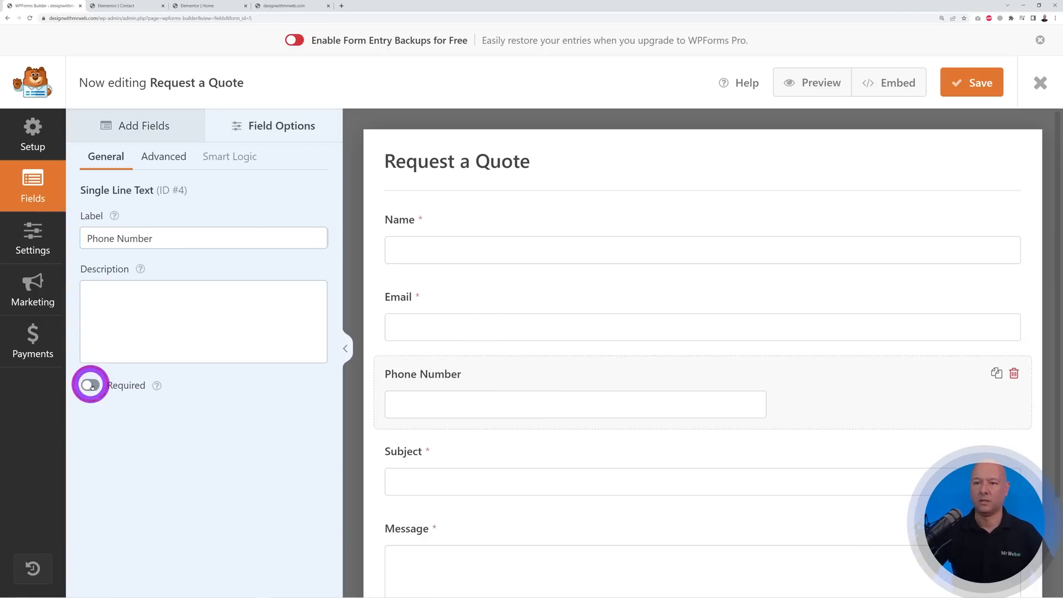
left_click(90, 385)
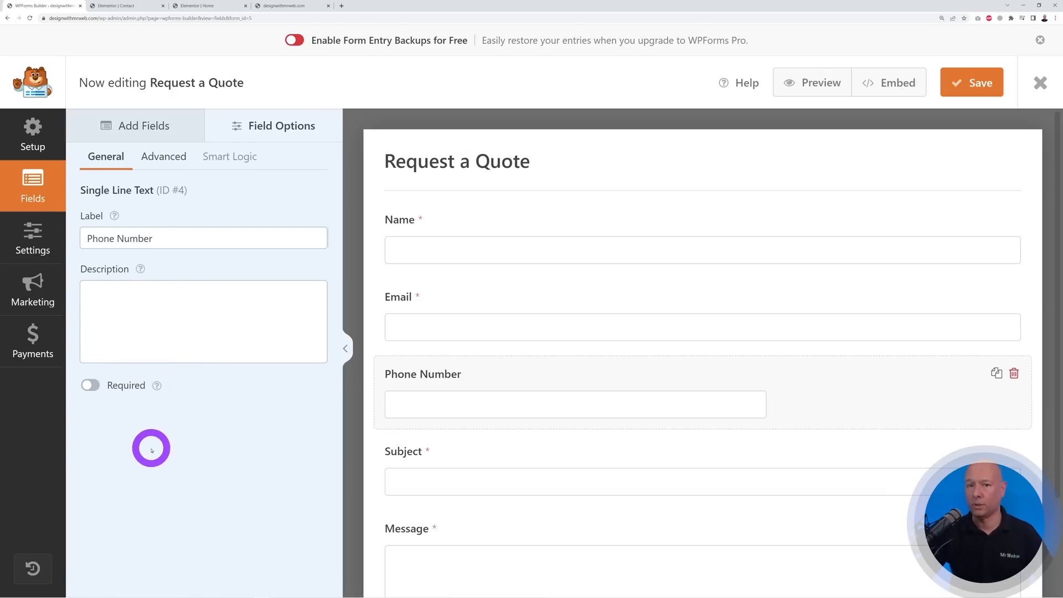
left_click(90, 385)
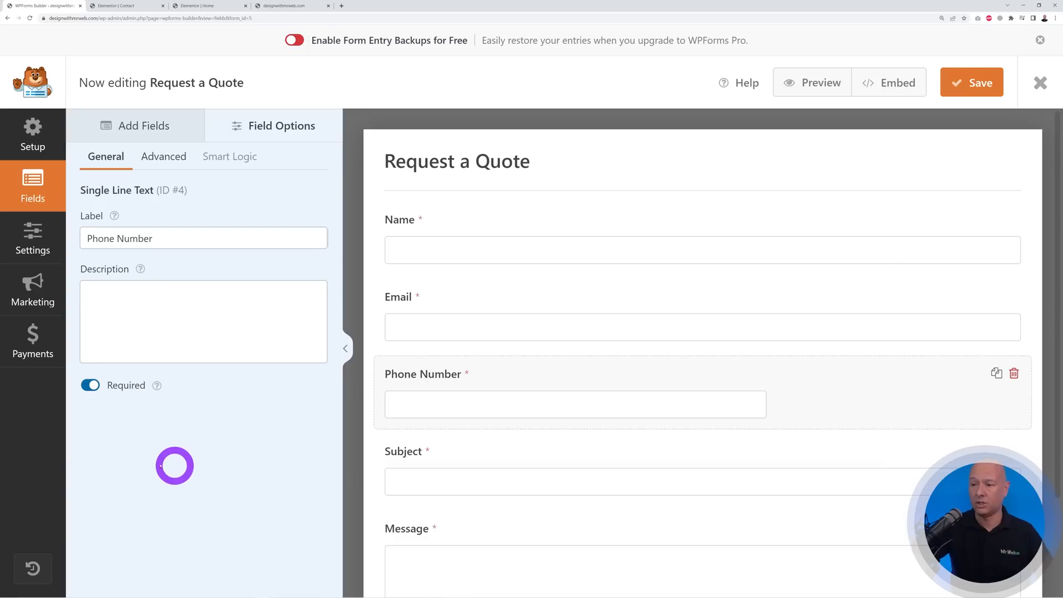
left_click(563, 341)
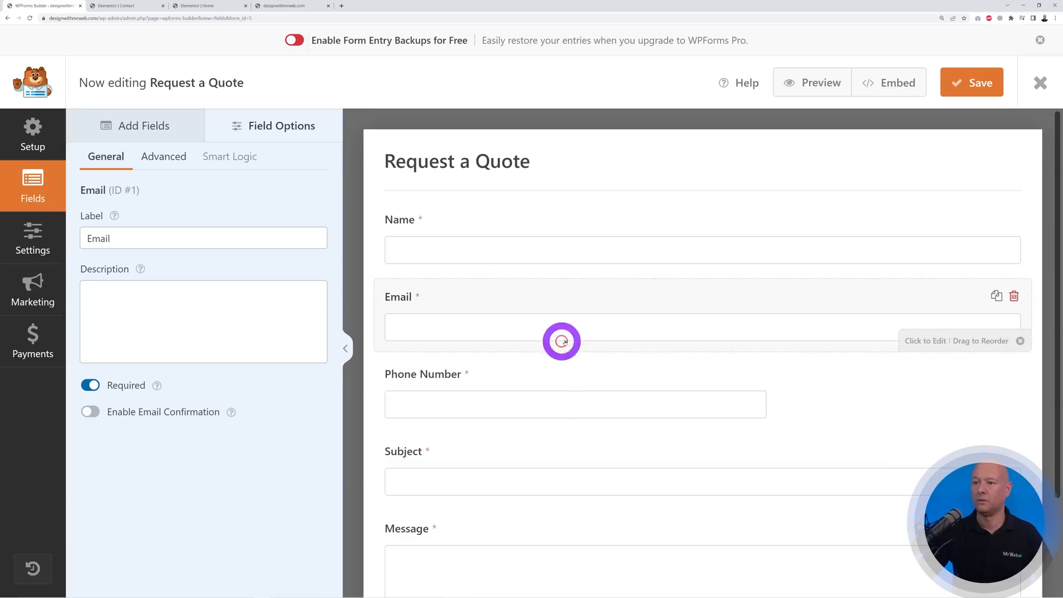
left_click(487, 244)
left_click(483, 316)
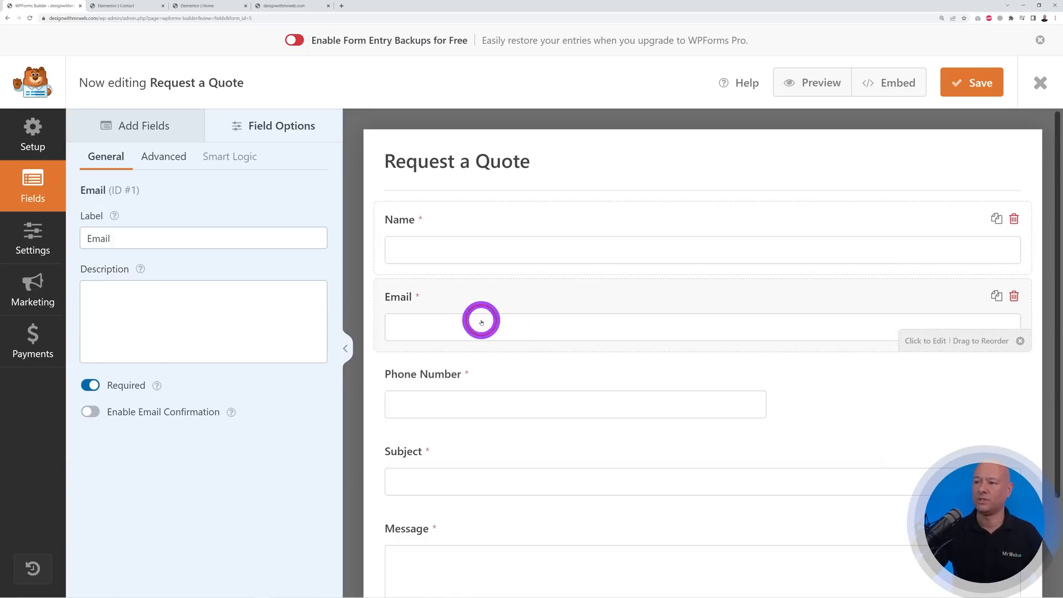
left_click(517, 394)
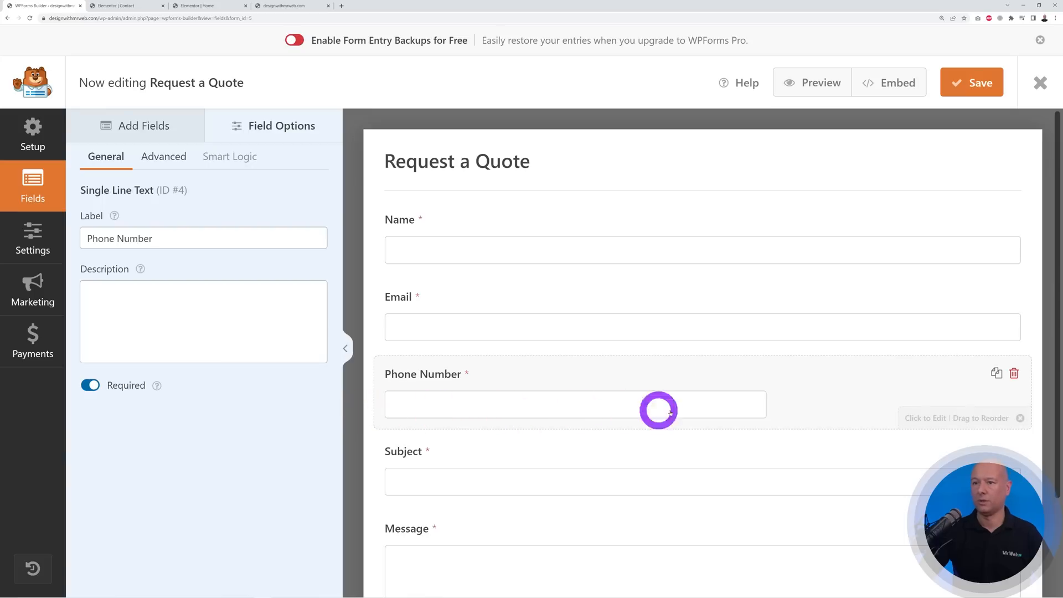
Set the Phone Number field size to Large and save the form.
left_click(161, 160)
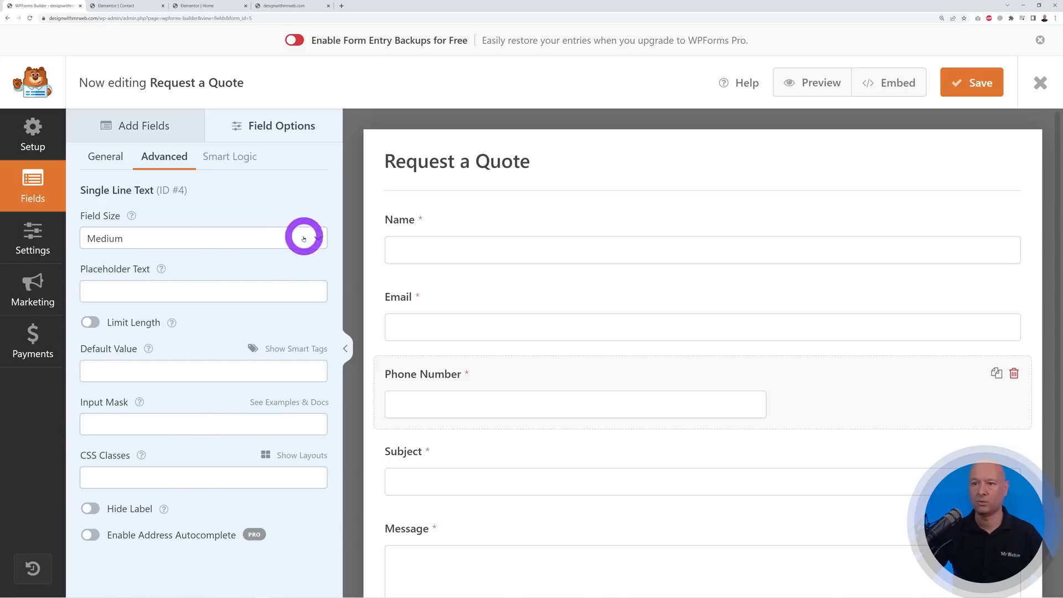
left_click(272, 239)
left_click(237, 255)
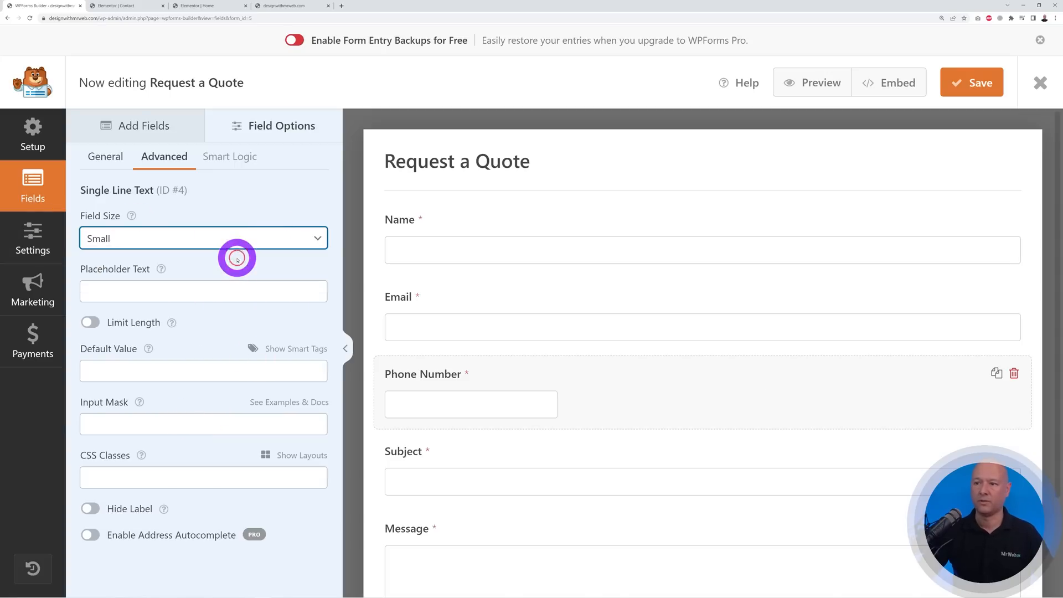
left_click(288, 242)
left_click(274, 269)
left_click(299, 237)
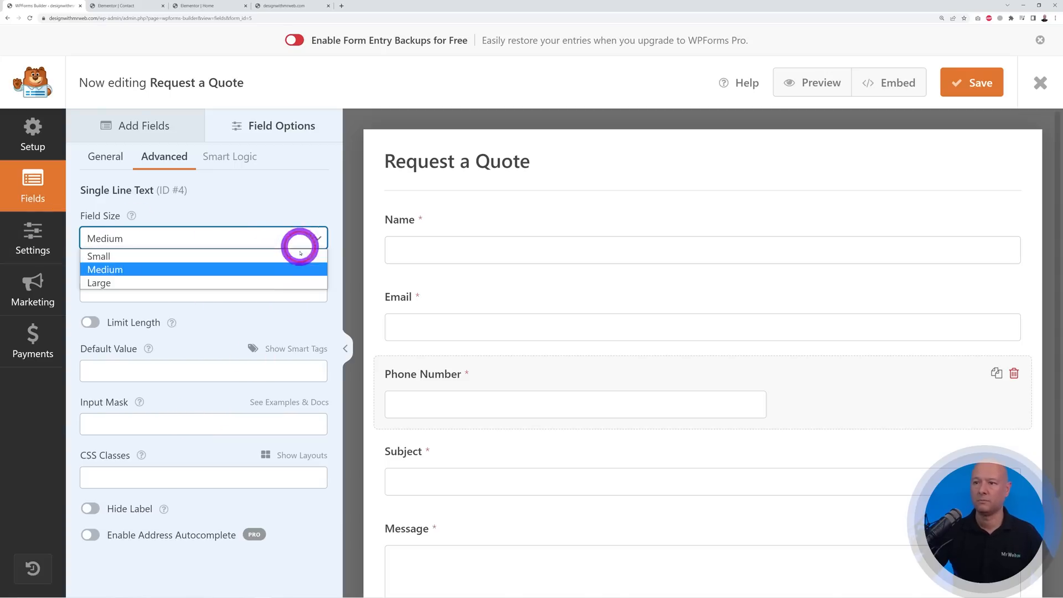
left_click(279, 284)
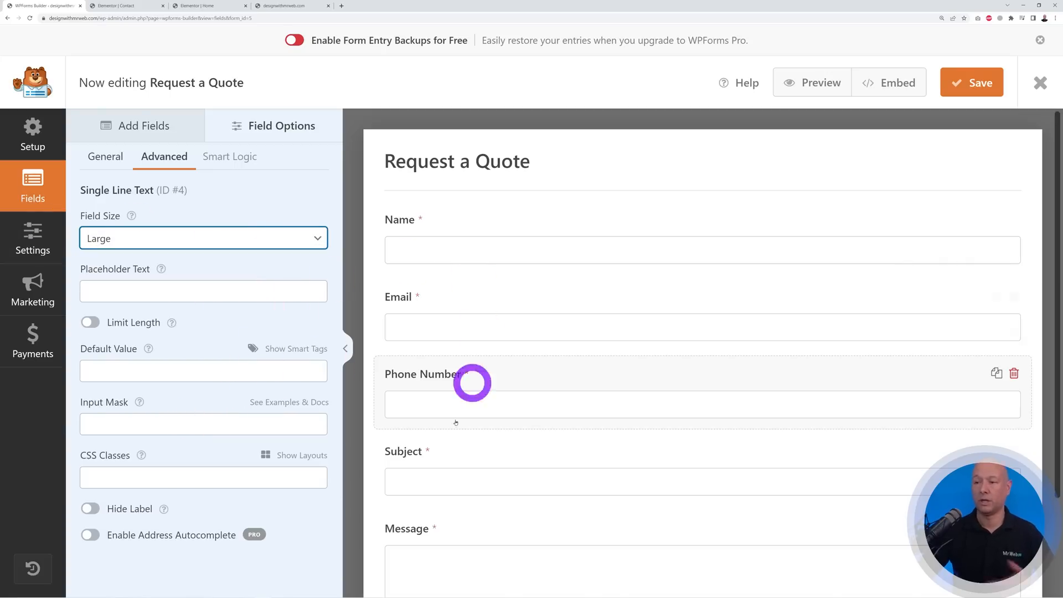
left_click(964, 90)
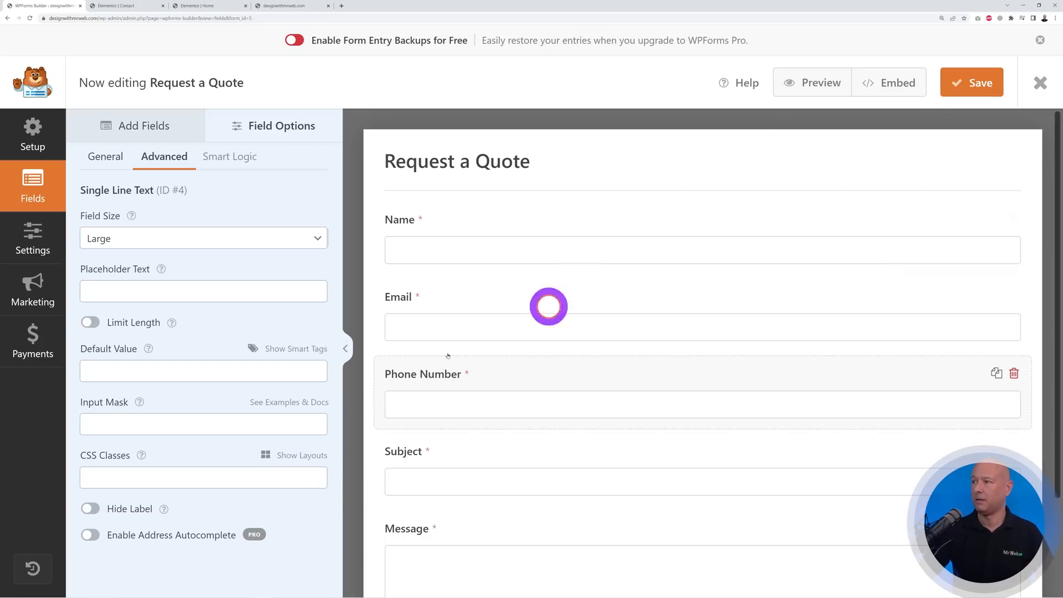
Update and reload the Elementor Contact page so its form shows the Phone Number field.
left_click(125, 6)
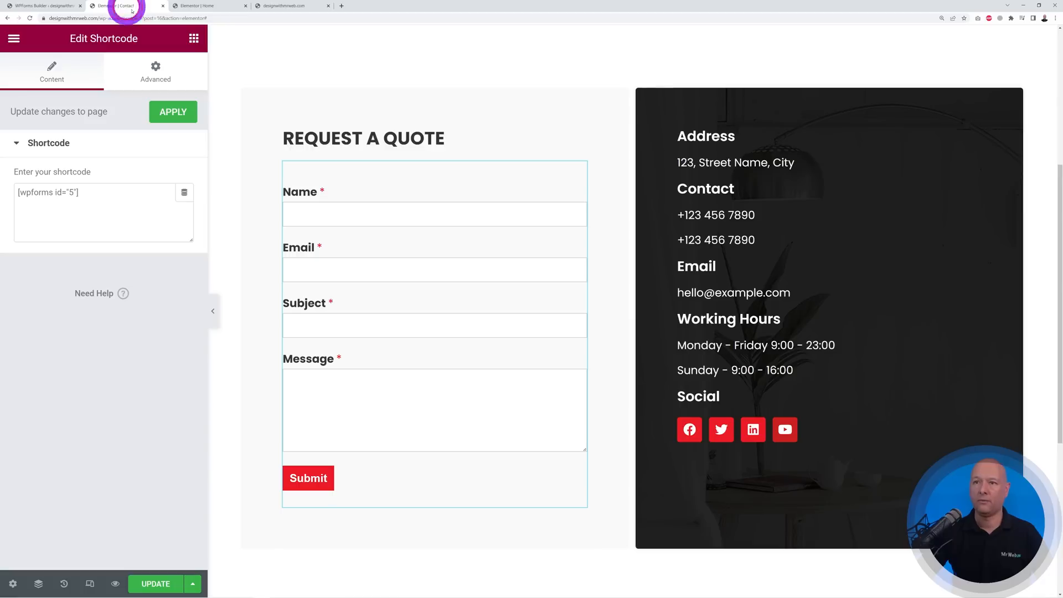
left_click(155, 584)
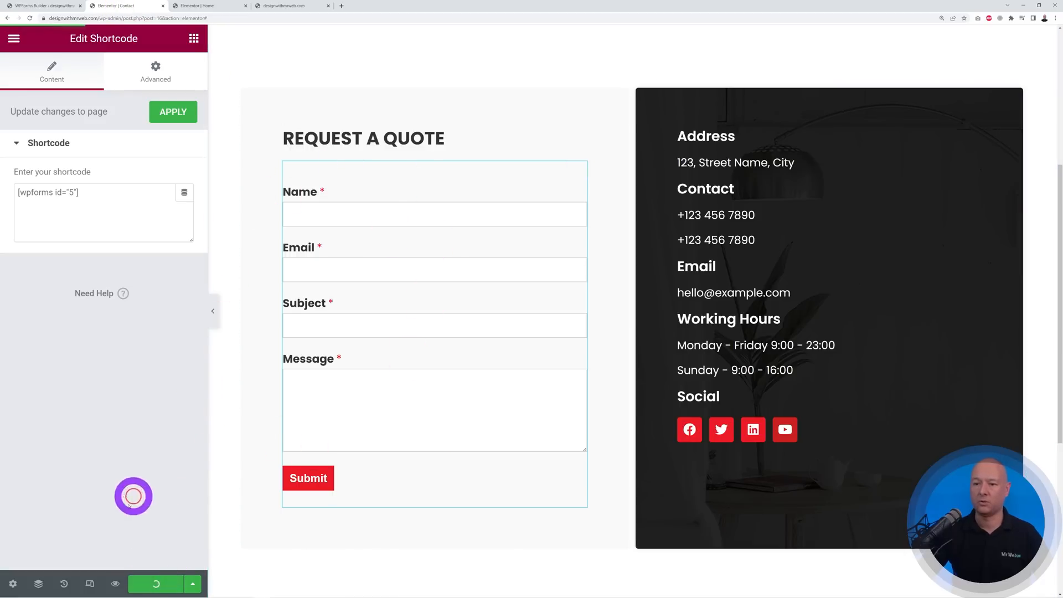
left_click(29, 18)
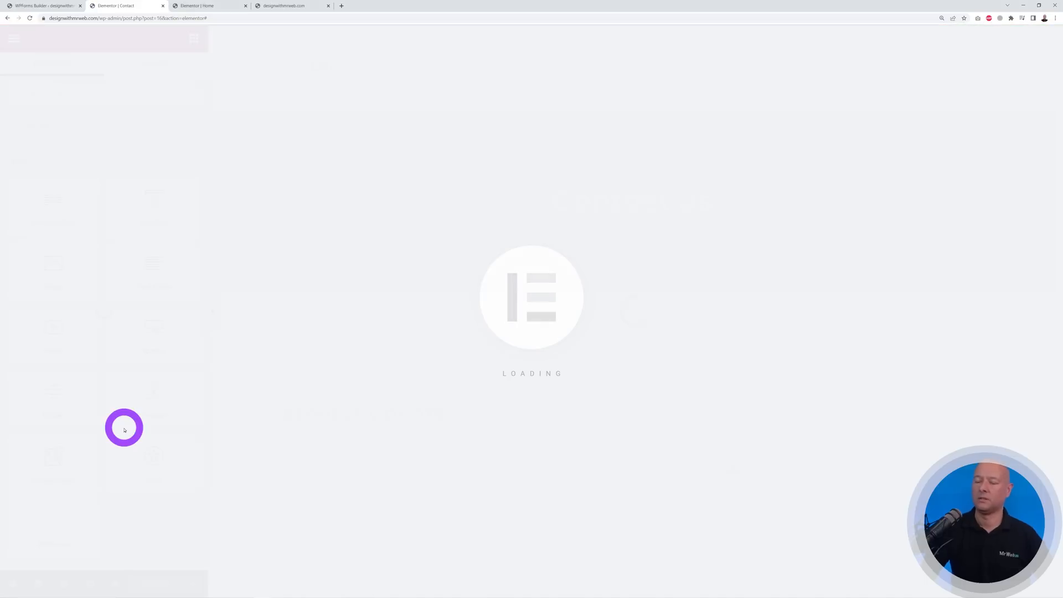
scroll(548, 394, "down", 4)
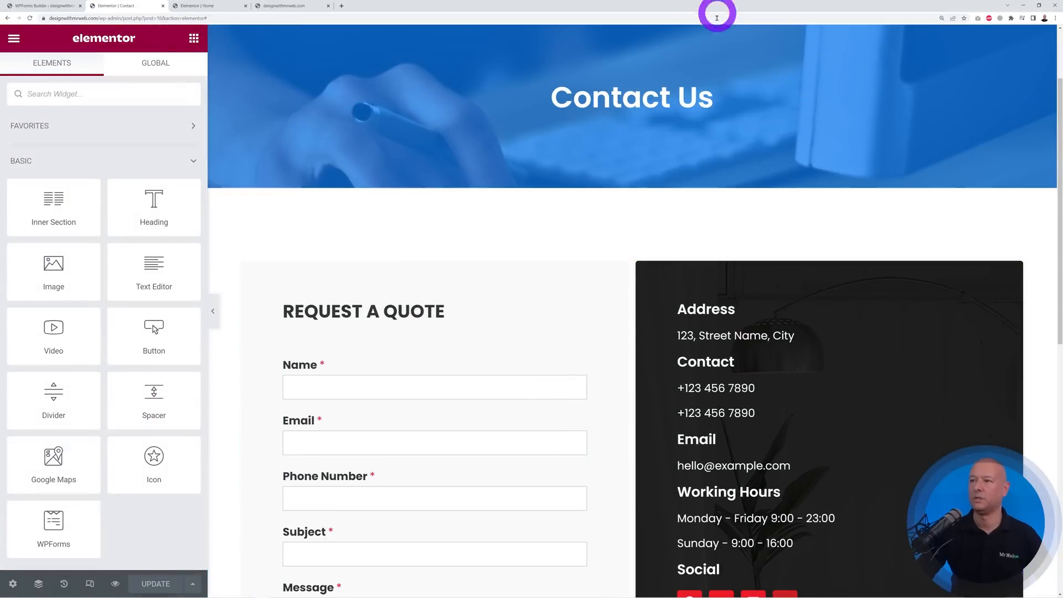
scroll(665, 284, "down", 1)
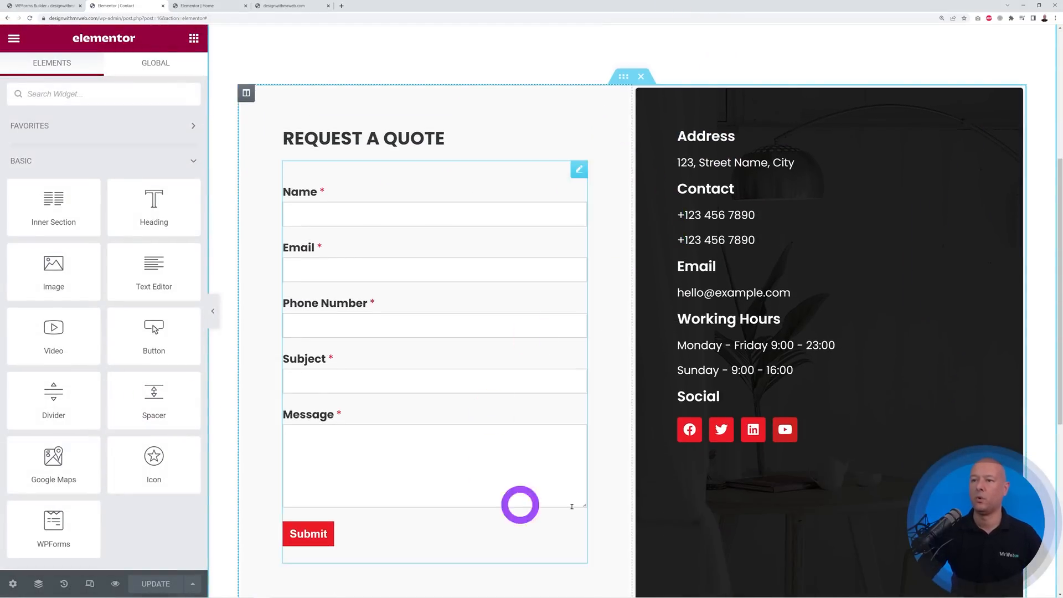
left_click(361, 323)
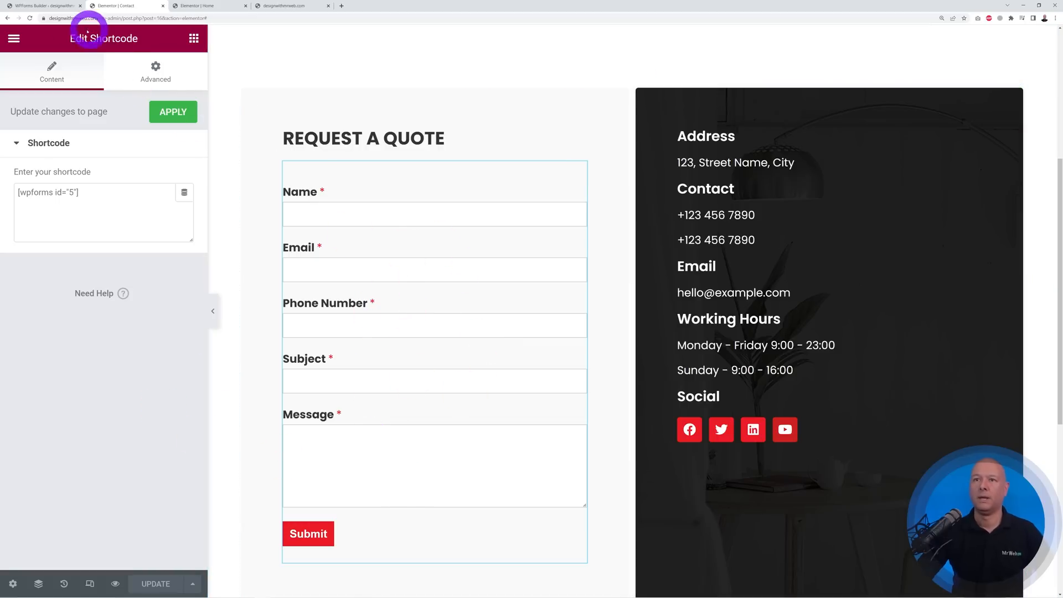
left_click(47, 6)
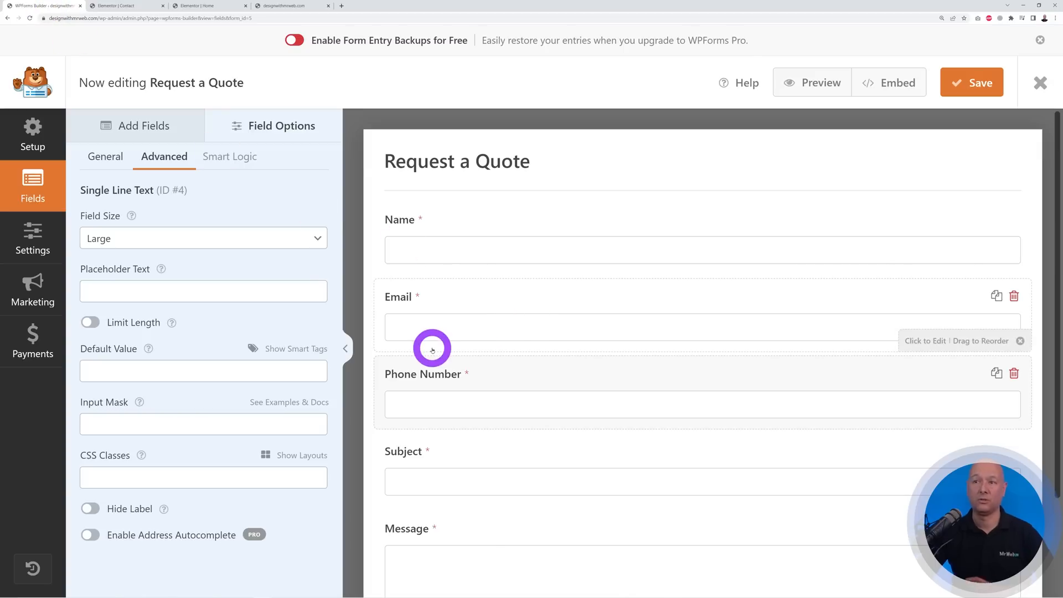
Set the notification Send To Email Address and From Email to the site's info address.
left_click(33, 250)
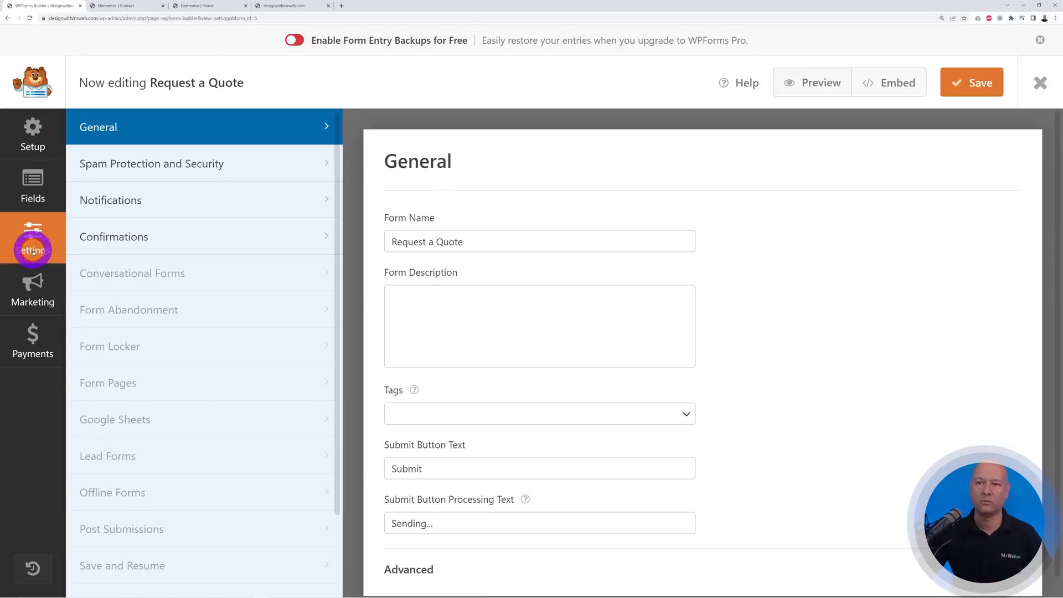
left_click(103, 209)
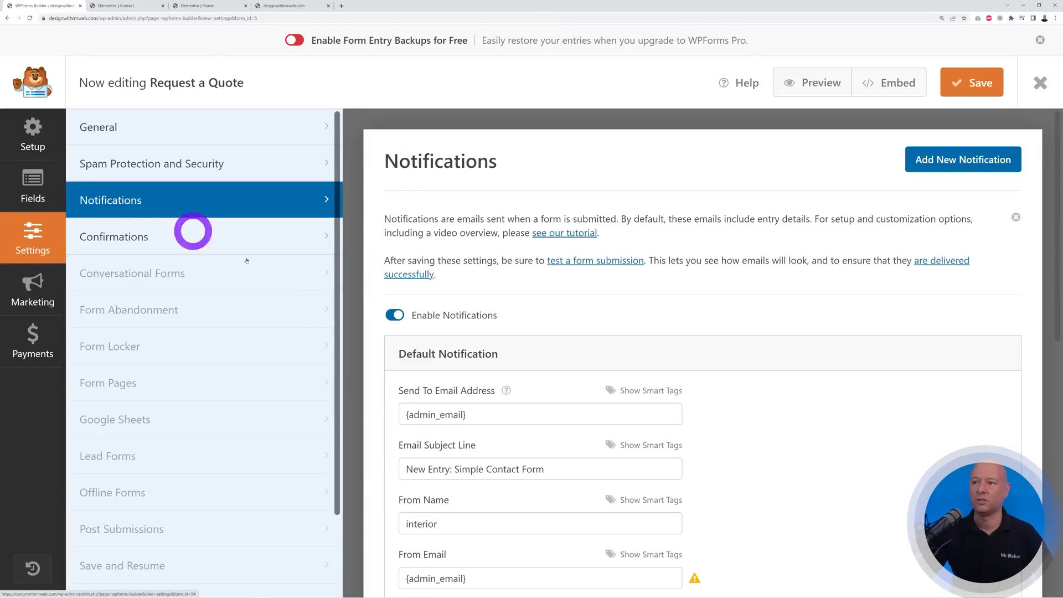
scroll(838, 451, "down", 2)
left_click_drag(492, 314, 396, 312)
key("BackSpace")
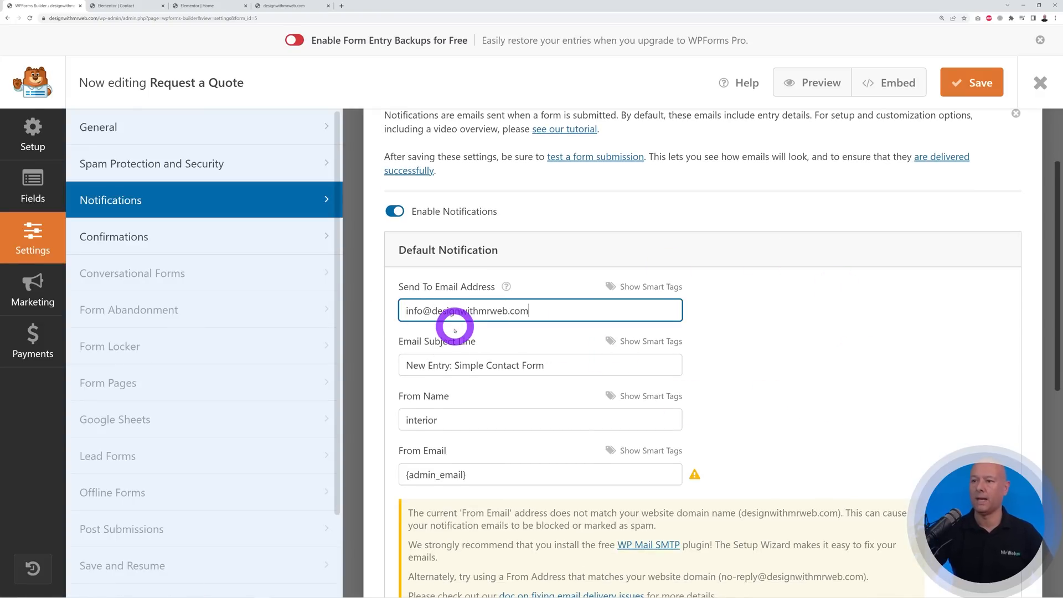
left_click_drag(553, 309, 395, 311)
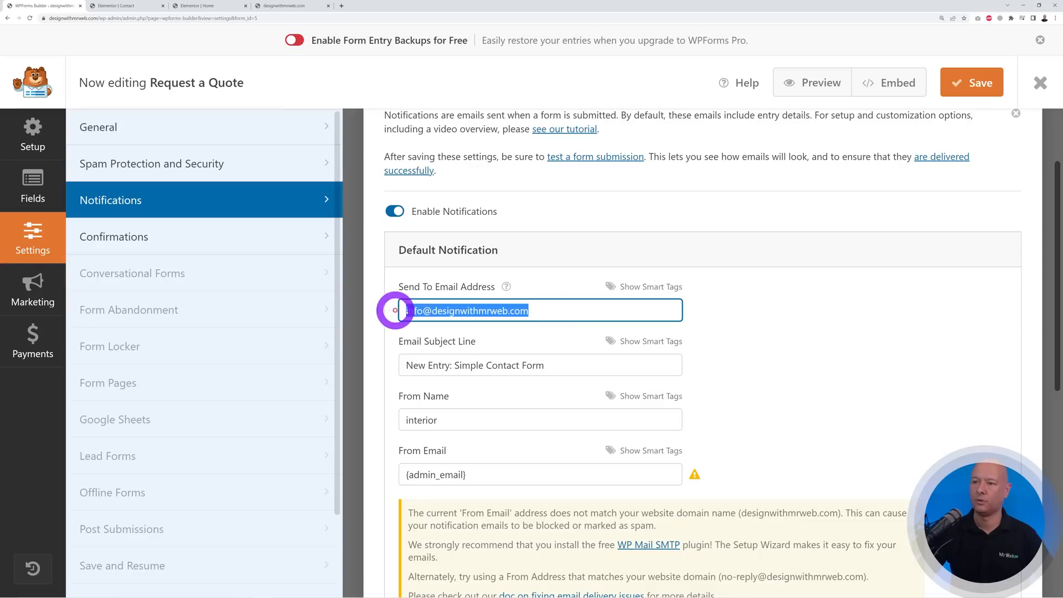
scroll(793, 364, "down", 1)
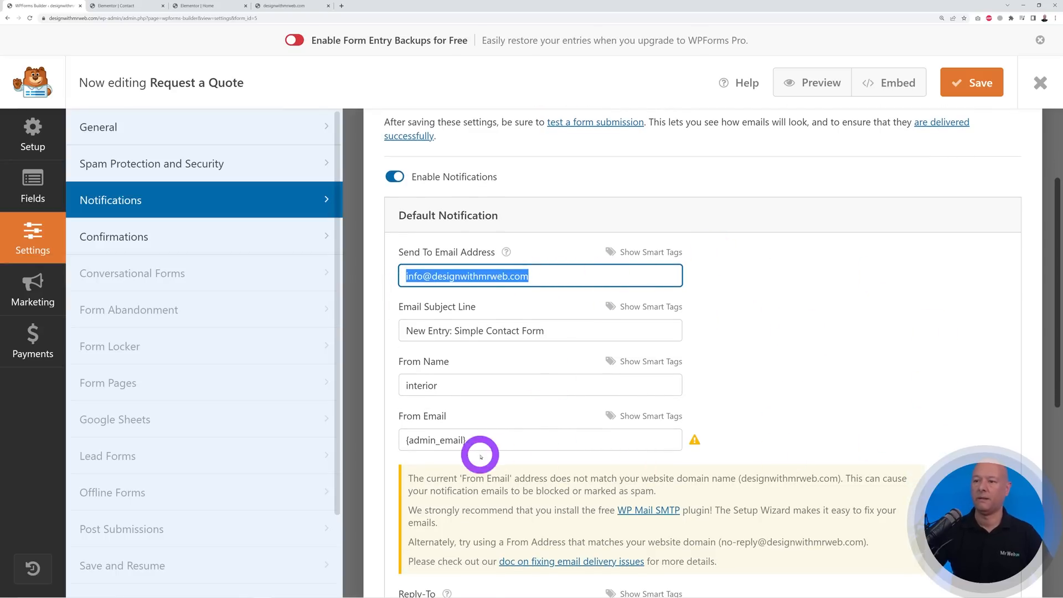
left_click_drag(476, 443, 408, 440)
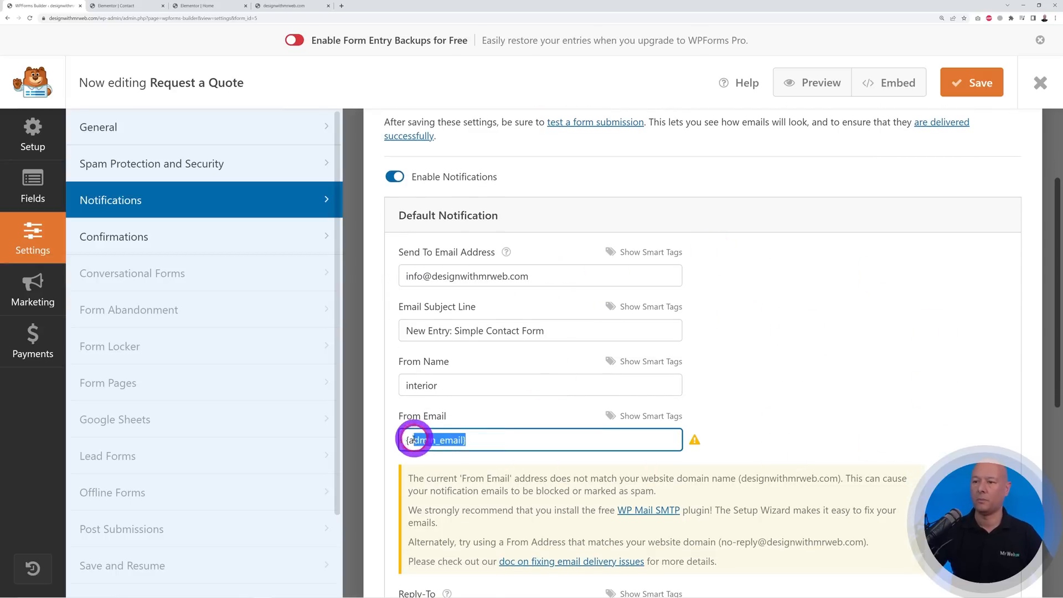
left_click(832, 345)
scroll(833, 345, "down", 3)
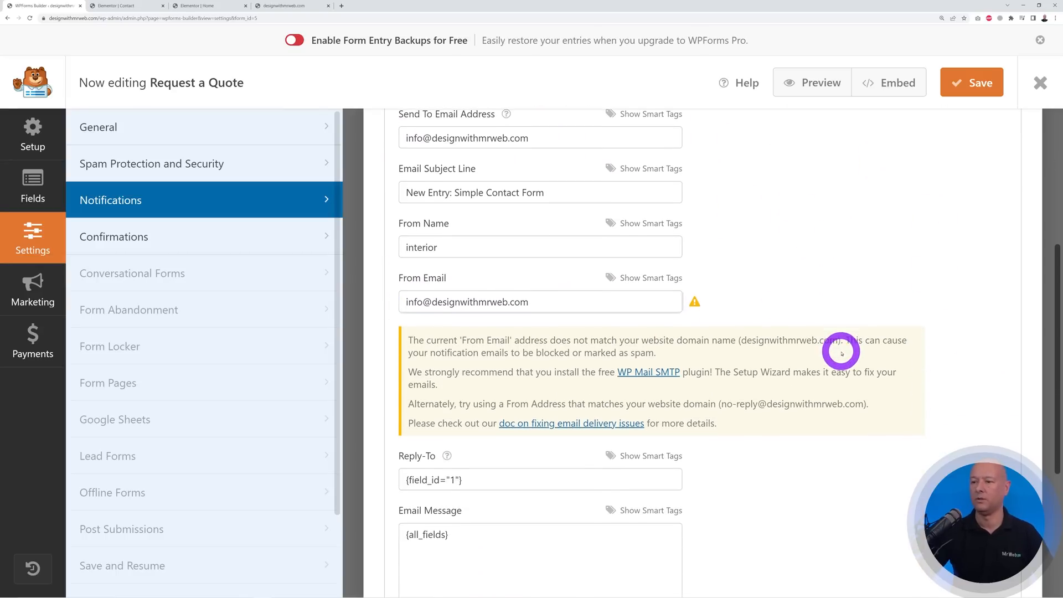
Save the notification settings and bring up the quote form's Confirmations settings.
left_click(973, 91)
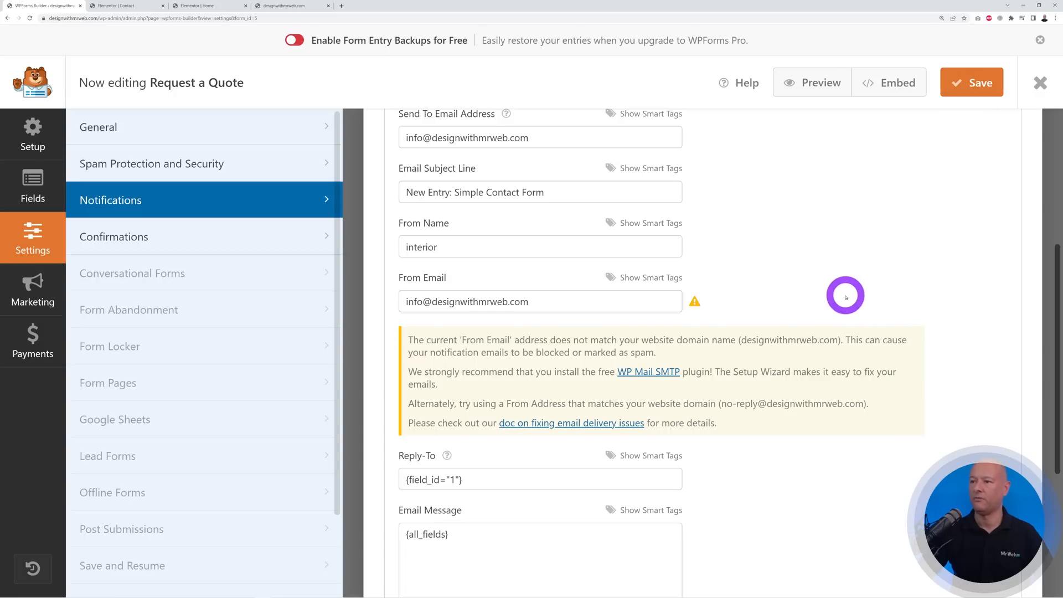
scroll(741, 422, "up", 1)
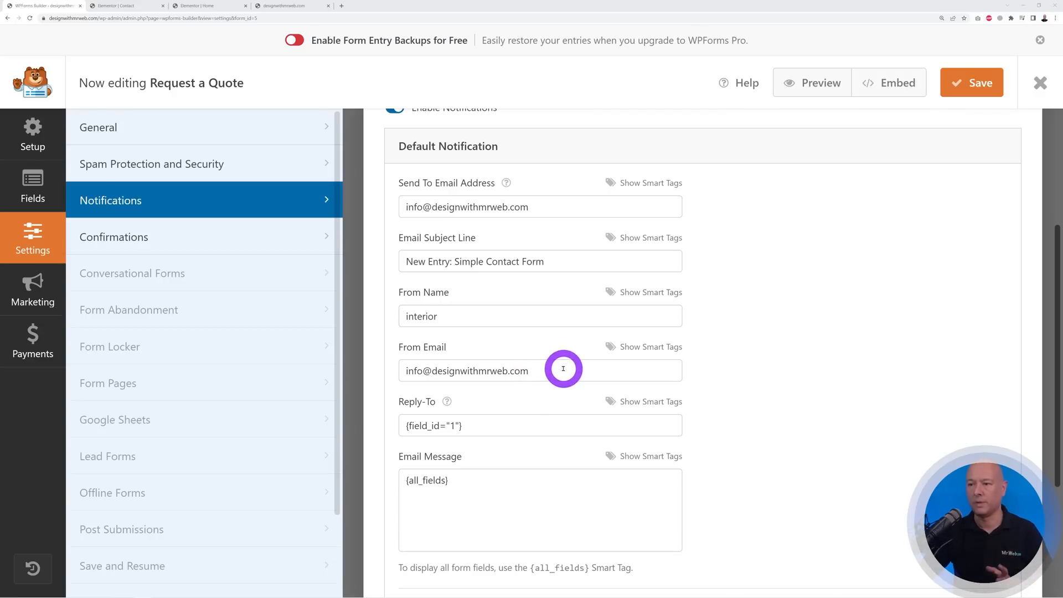
left_click_drag(548, 368, 434, 371)
left_click(835, 372)
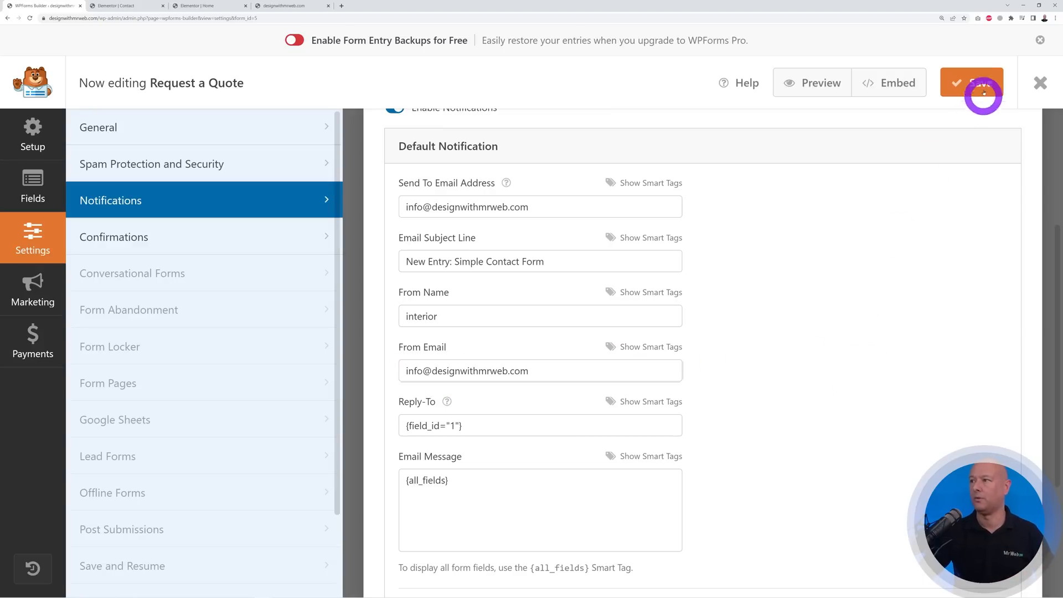
left_click(166, 242)
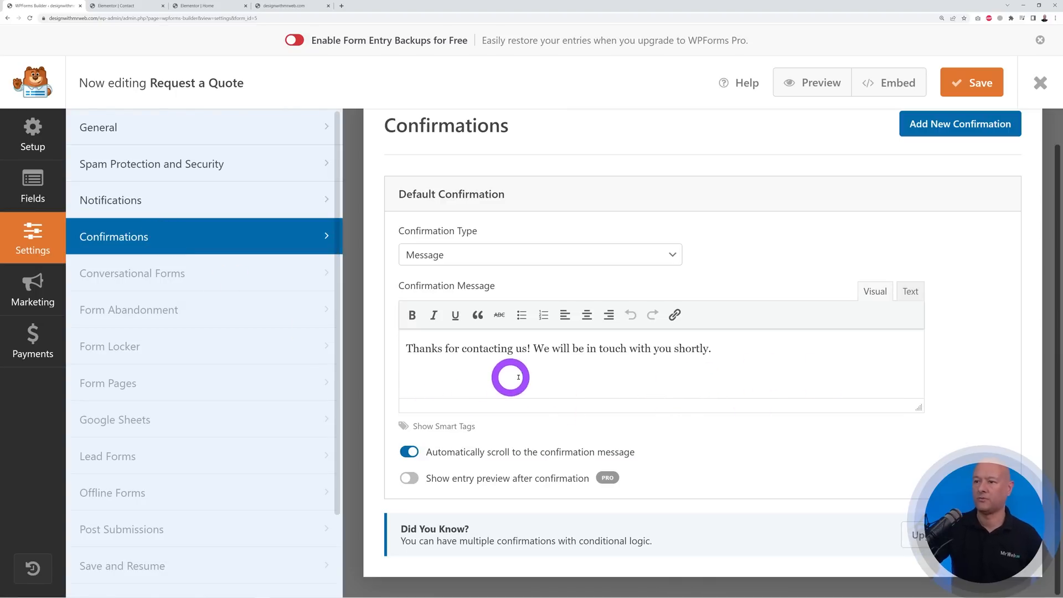
Leave the Request a Quote confirmation message and return to the Elementor Contact page.
left_click(737, 356)
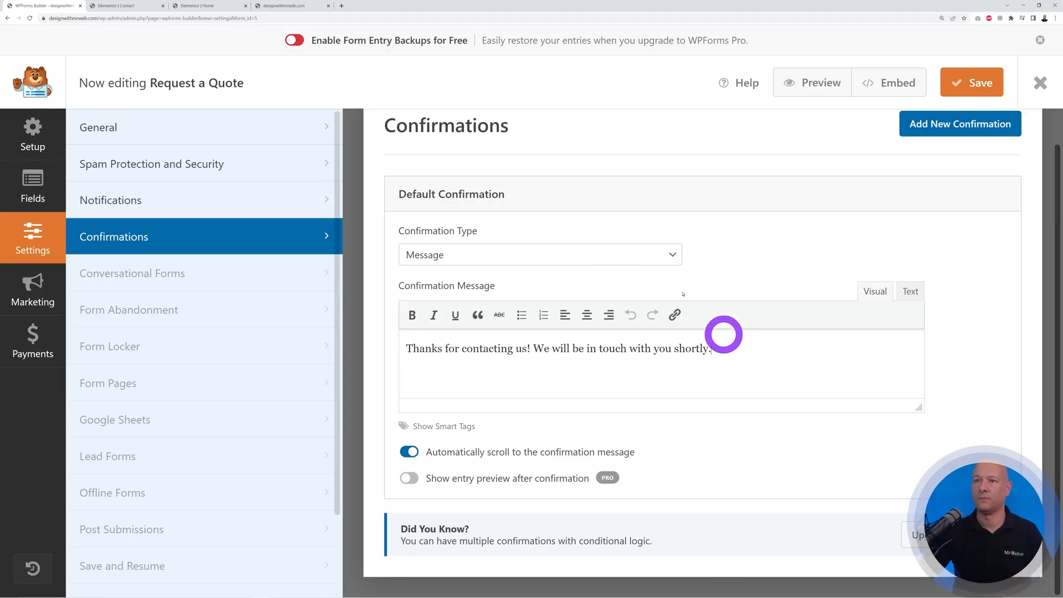
left_click(128, 5)
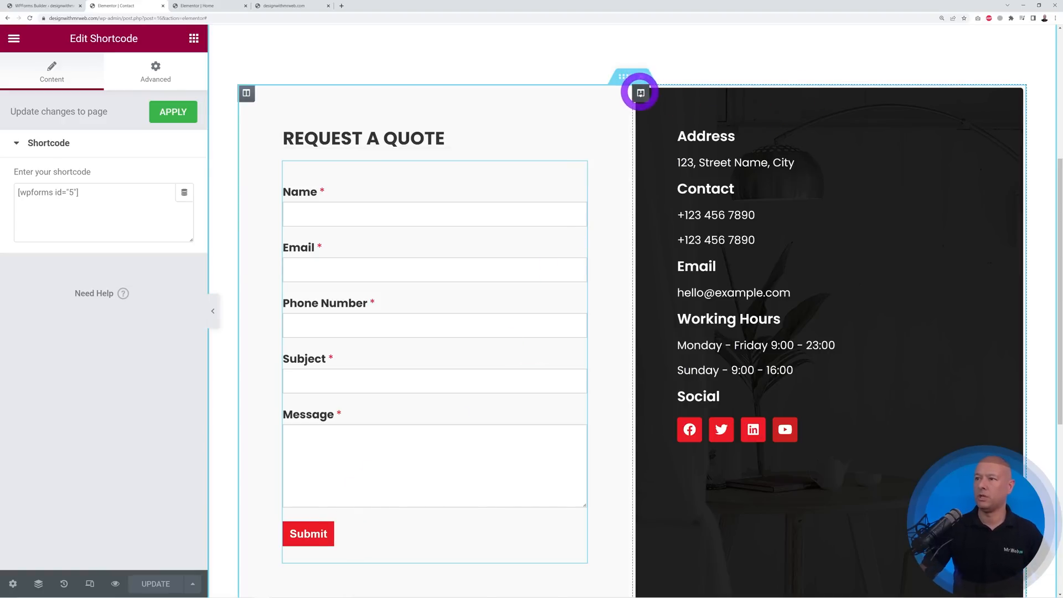
Remove the dark background image from the right-hand contact info column.
left_click(641, 92)
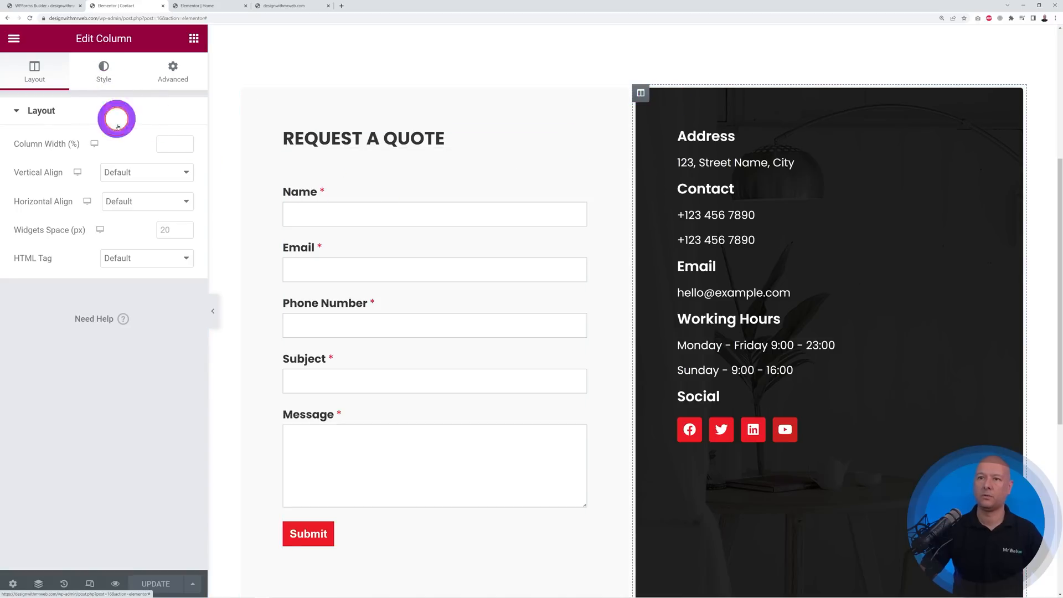
left_click(110, 82)
mouse_move(167, 254)
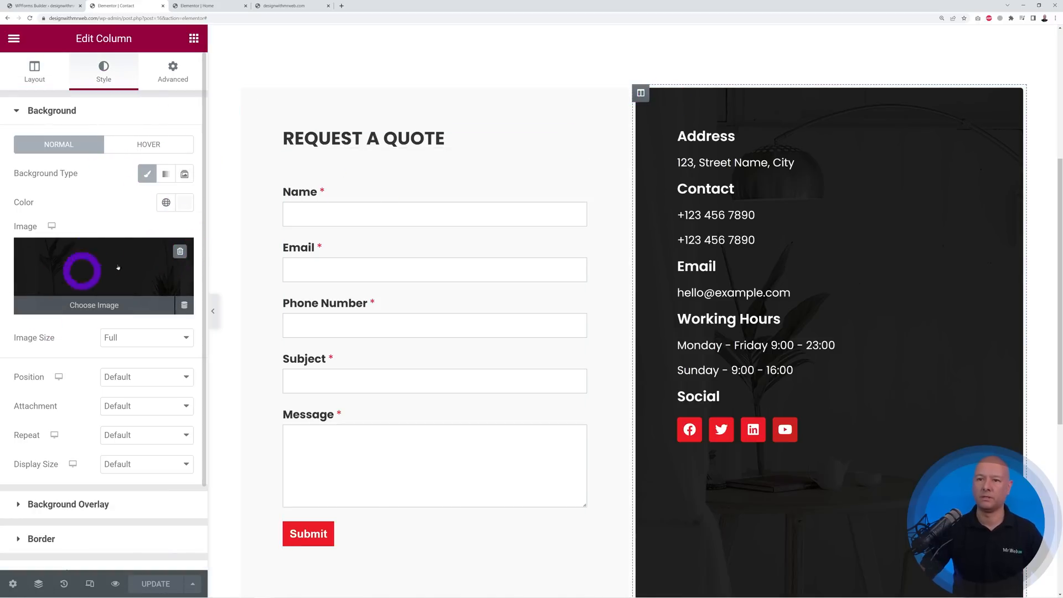
left_click(180, 253)
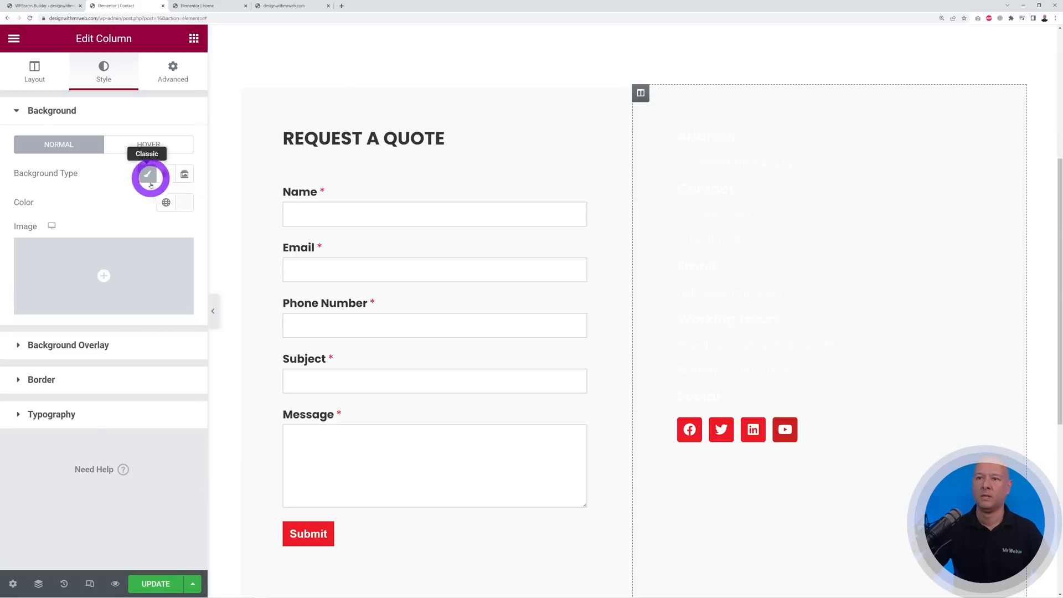
Give the contact column a solid orange #FF9800 background colour.
left_click(180, 202)
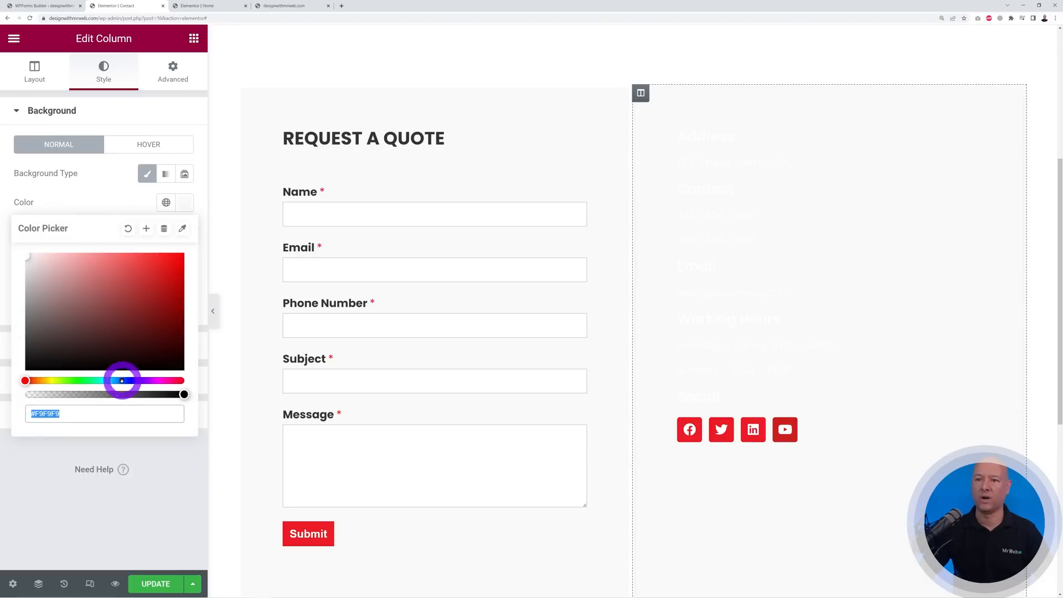
left_click_drag(122, 380, 117, 379)
left_click_drag(137, 315, 195, 230)
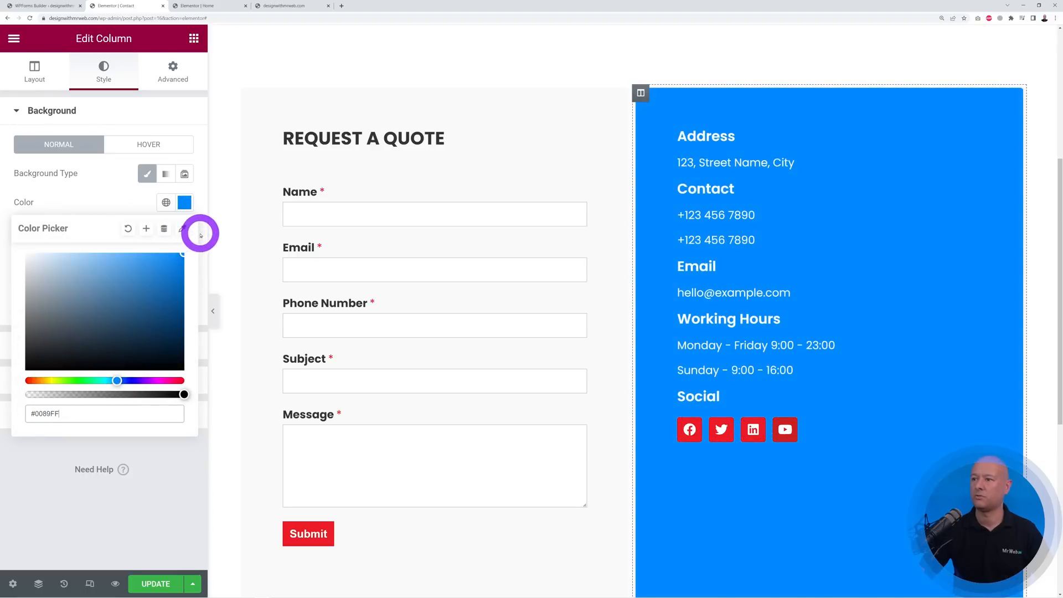
left_click(102, 204)
left_click(185, 202)
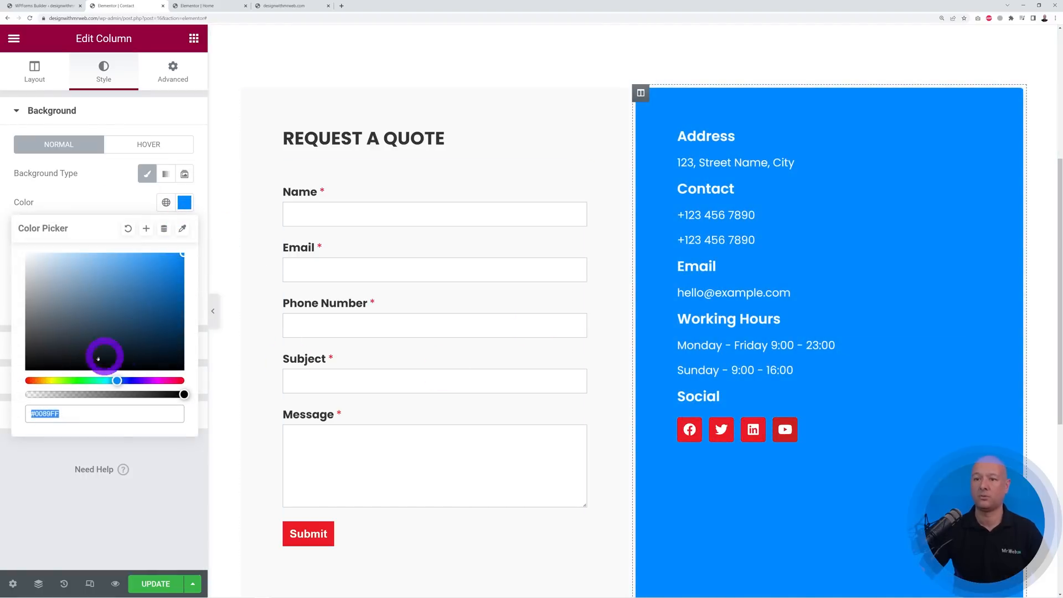
left_click_drag(49, 377, 42, 380)
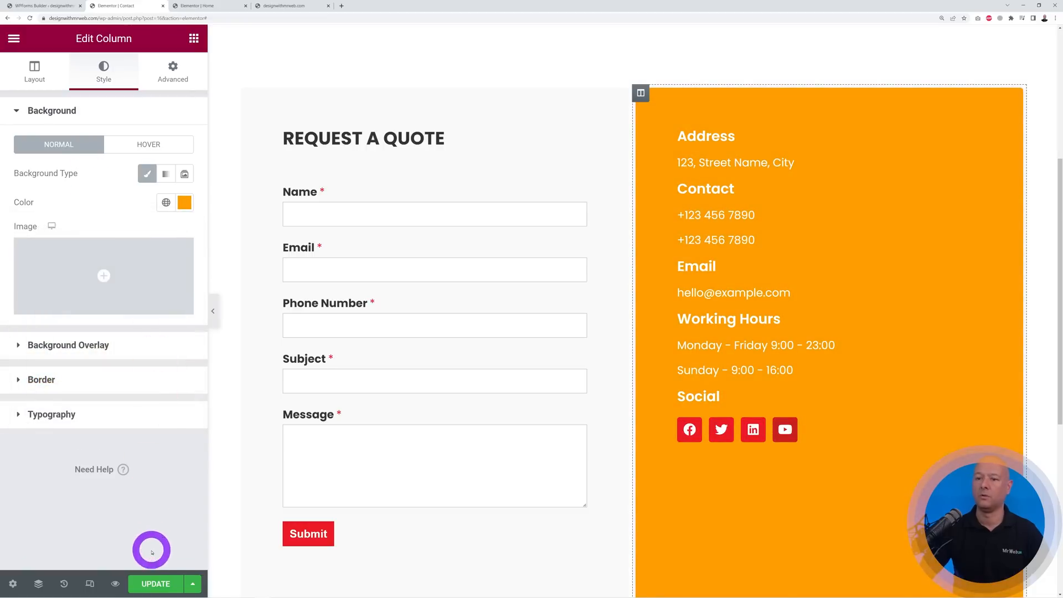
Update the Contact page and scroll through it to review the result.
left_click(157, 585)
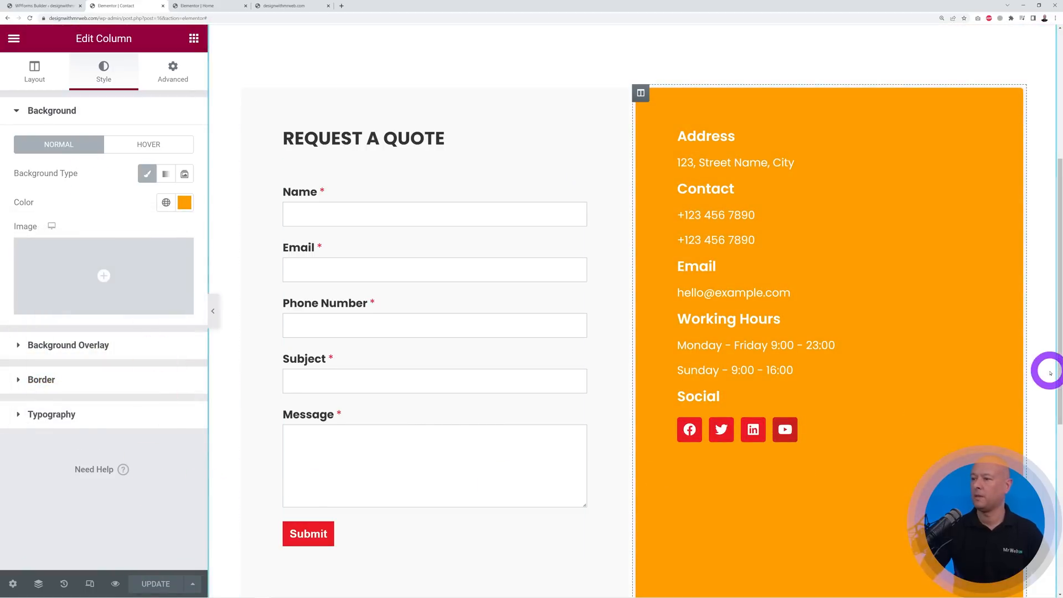
scroll(1033, 381, "up", 3)
scroll(1032, 381, "up", 2)
scroll(1040, 378, "down", 10)
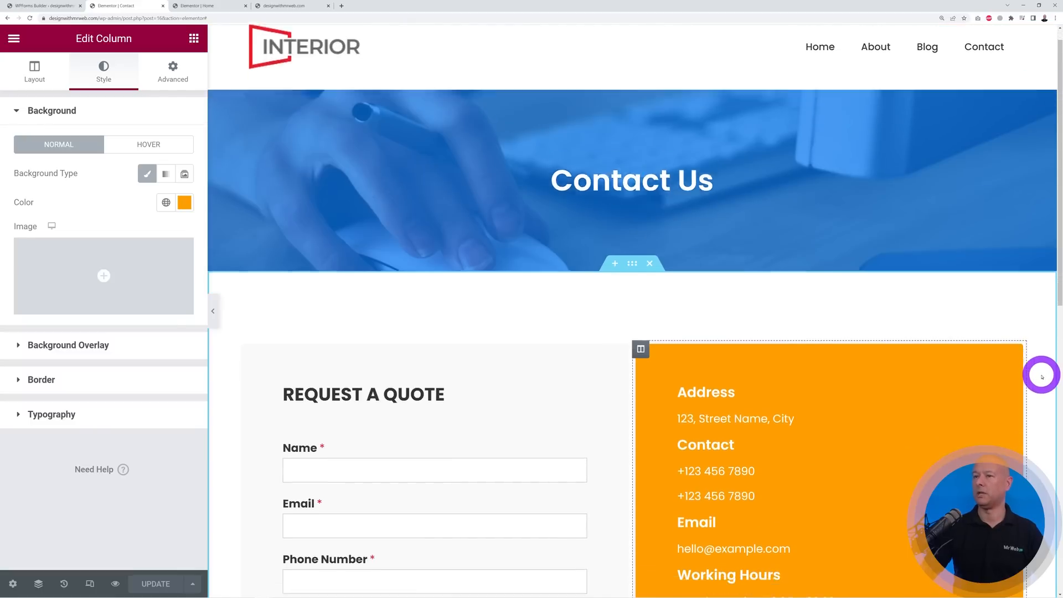
scroll(1043, 377, "down", 2)
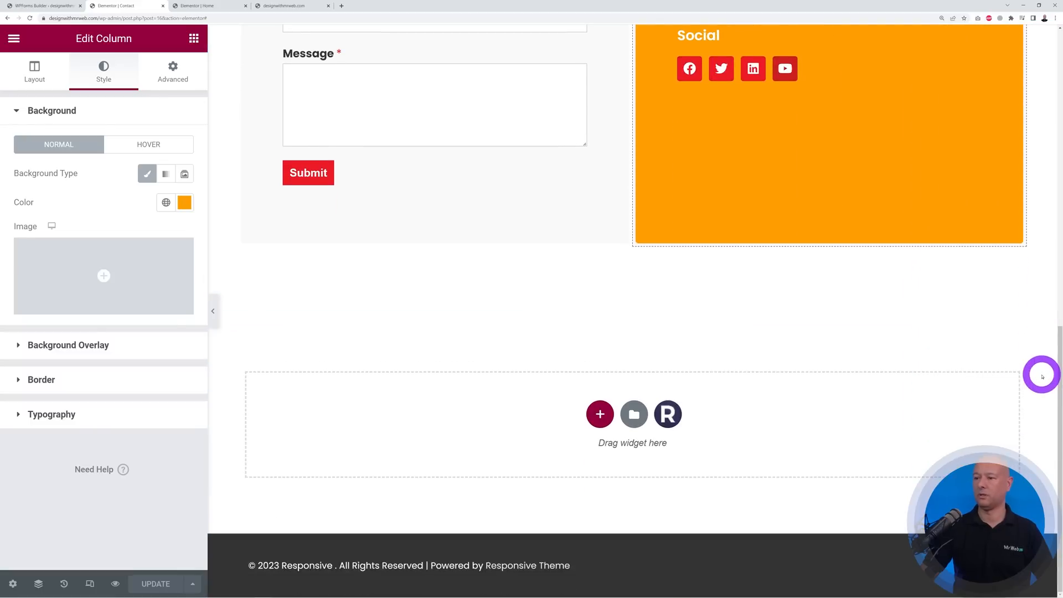
scroll(1042, 377, "up", 10)
scroll(1042, 376, "up", 2)
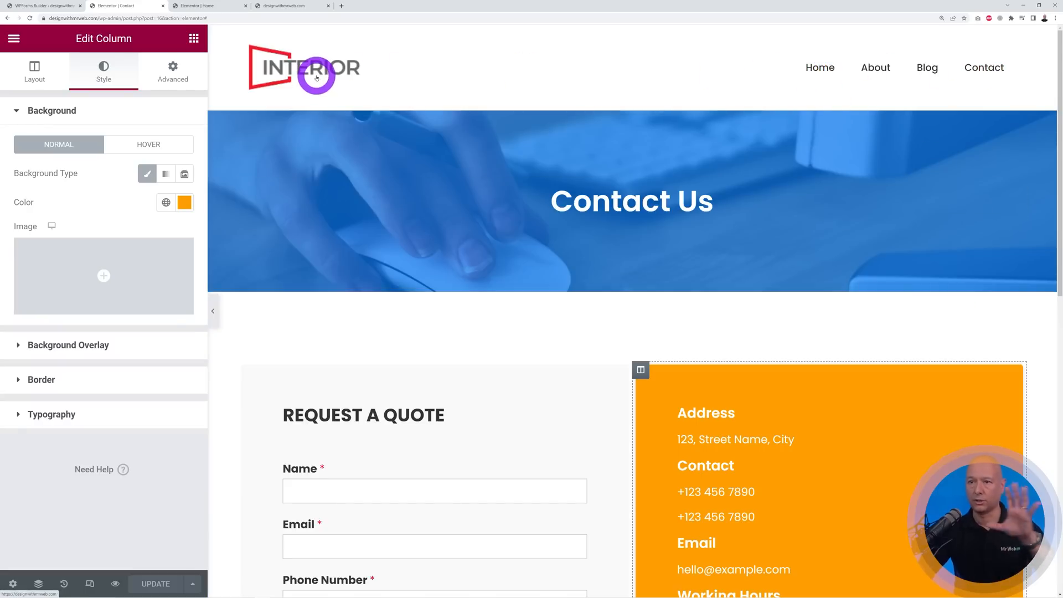
Replace the INTERIOR logo with the Graphic Designer logo, cropped to its full height.
left_click(27, 5)
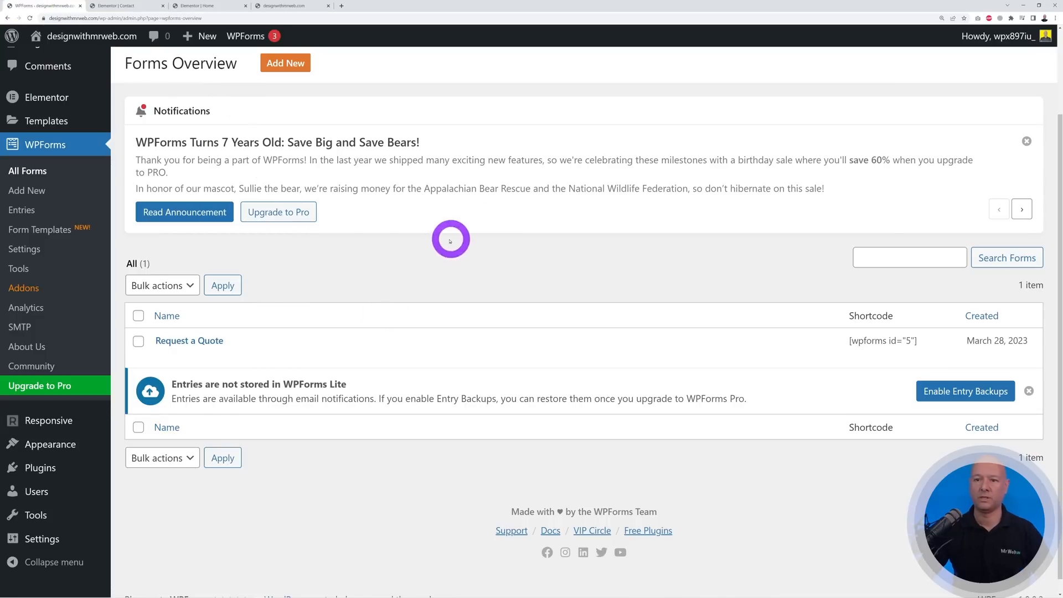
mouse_move(67, 441)
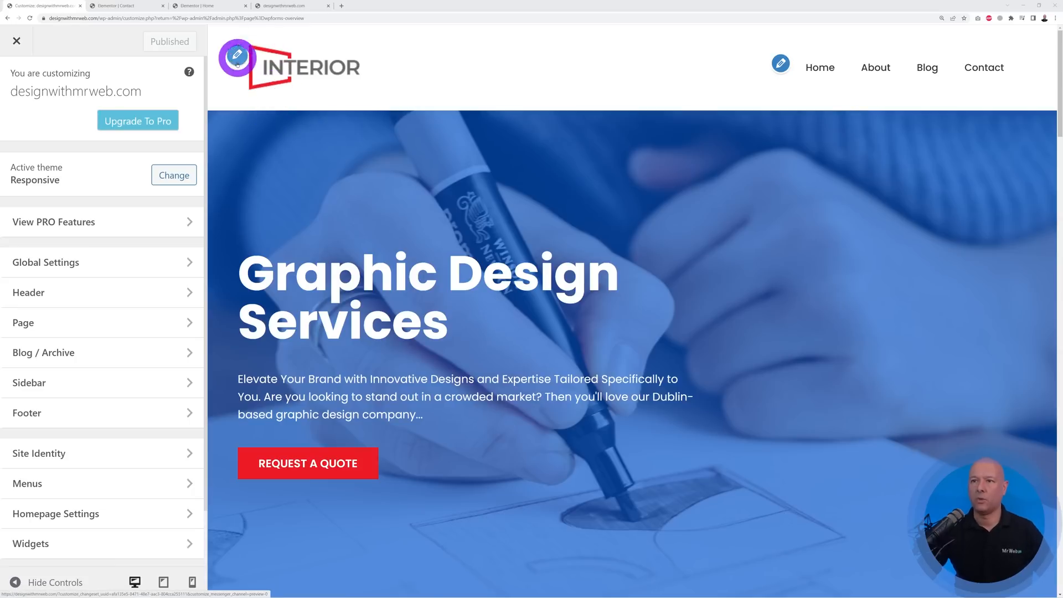
left_click(237, 56)
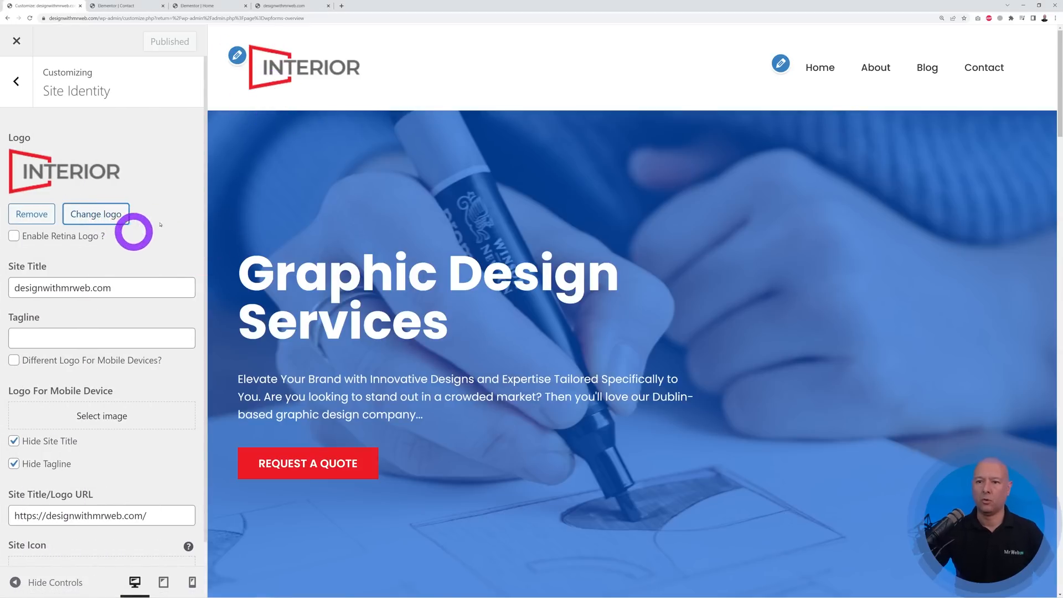
left_click(31, 213)
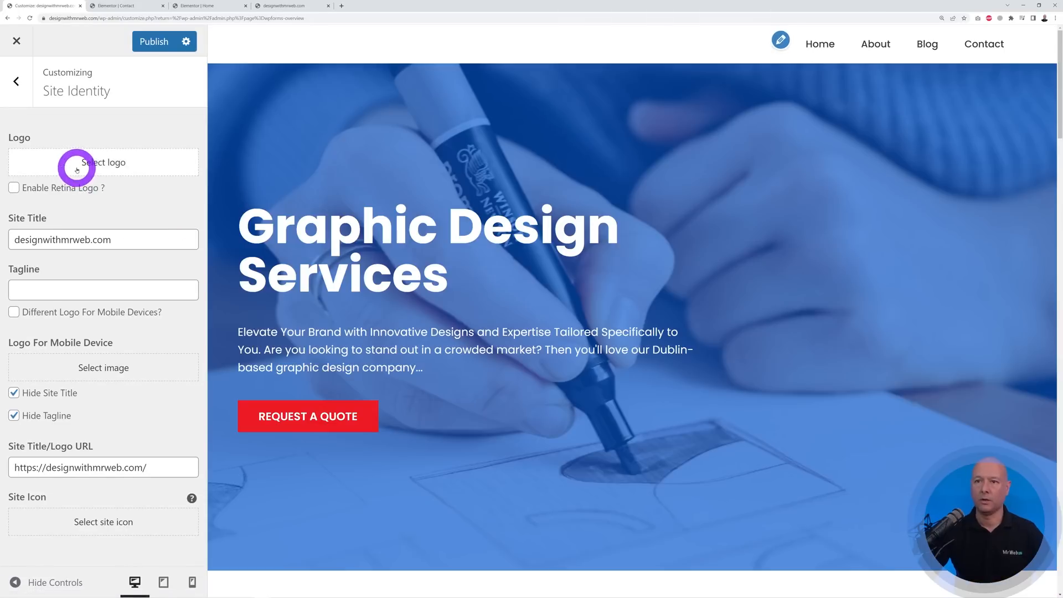
left_click(71, 166)
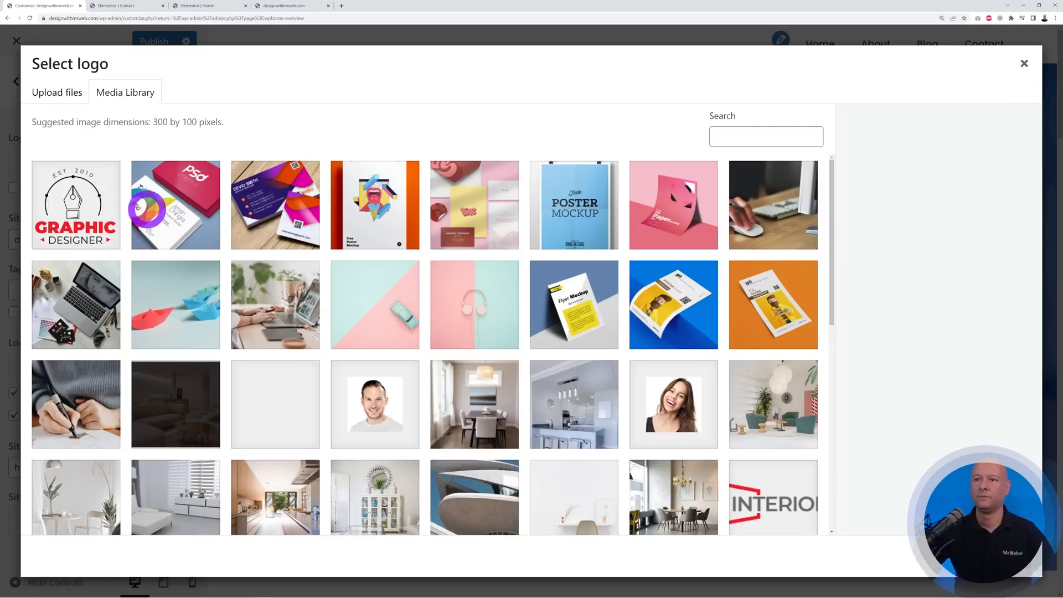
left_click(60, 200)
left_click(1011, 557)
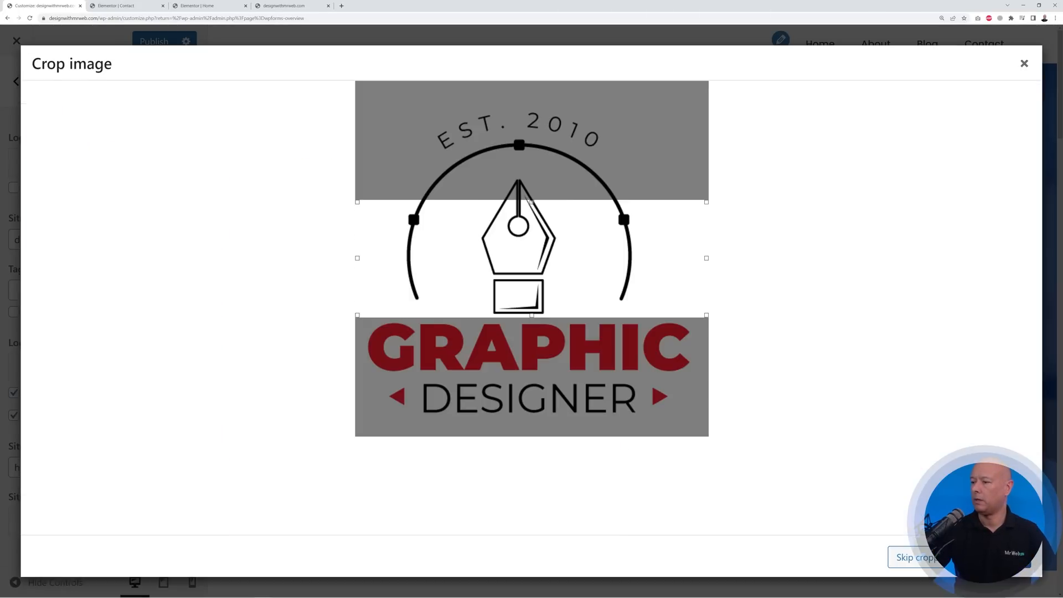
left_click_drag(532, 204, 524, 104)
left_click_drag(530, 315, 537, 423)
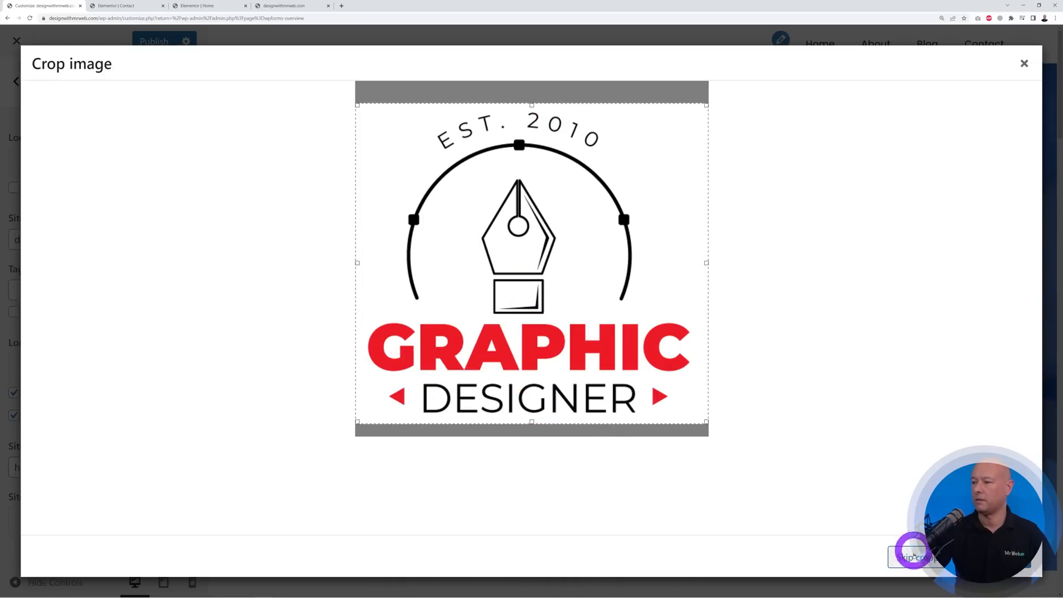
left_click(1002, 557)
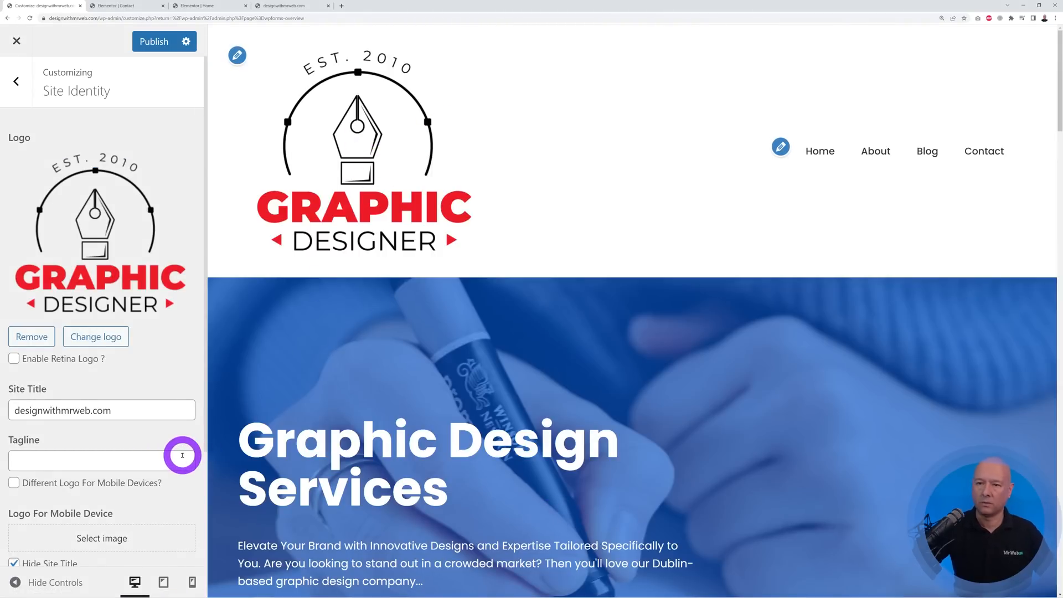
Open the cropped Graphic Designer logo in the media image editor.
scroll(178, 451, "down", 2)
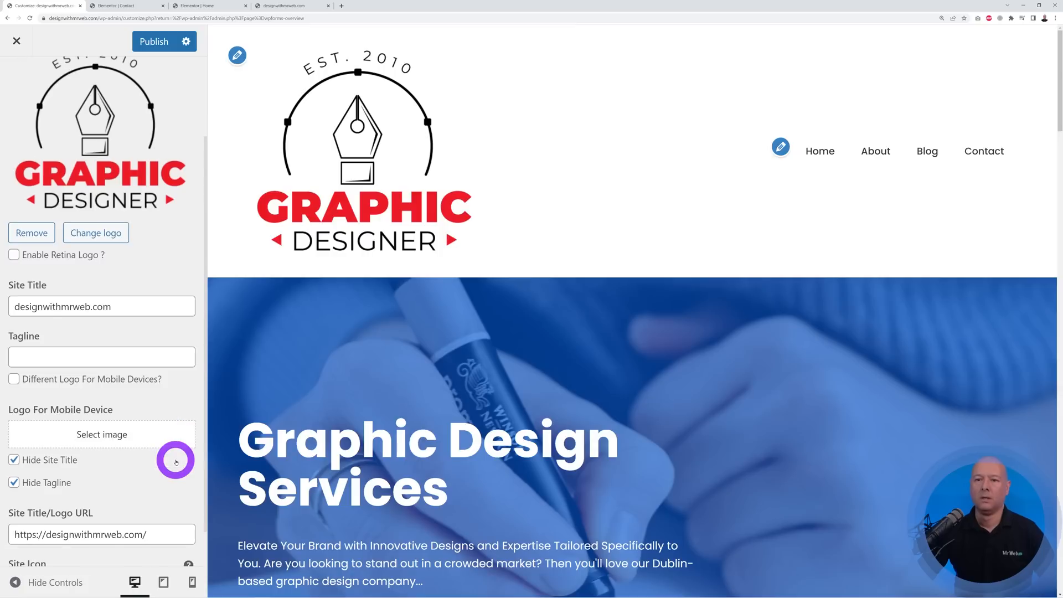
scroll(168, 453, "up", 3)
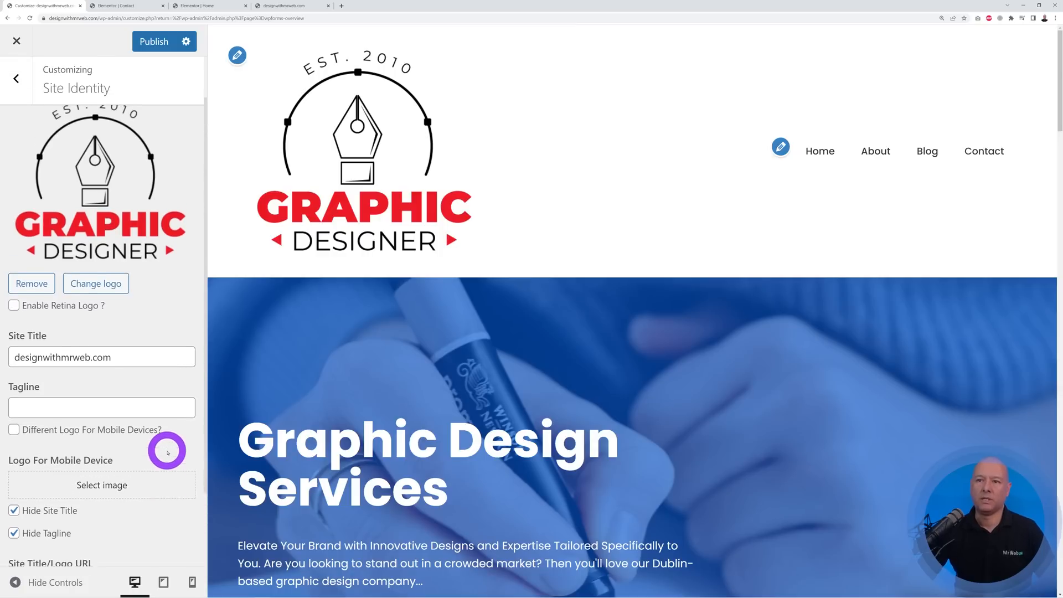
left_click(132, 221)
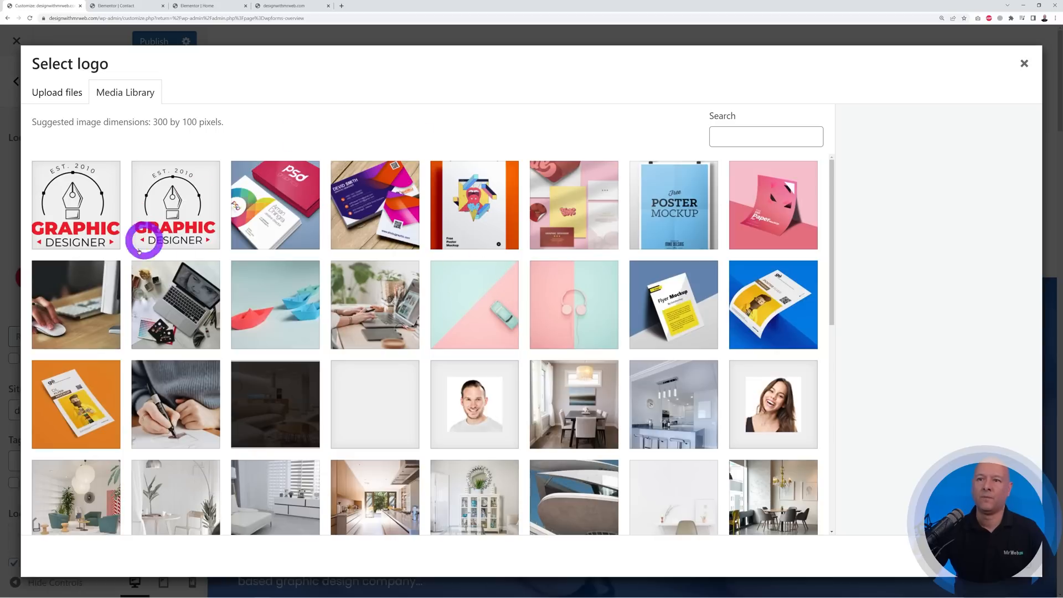
left_click(86, 239)
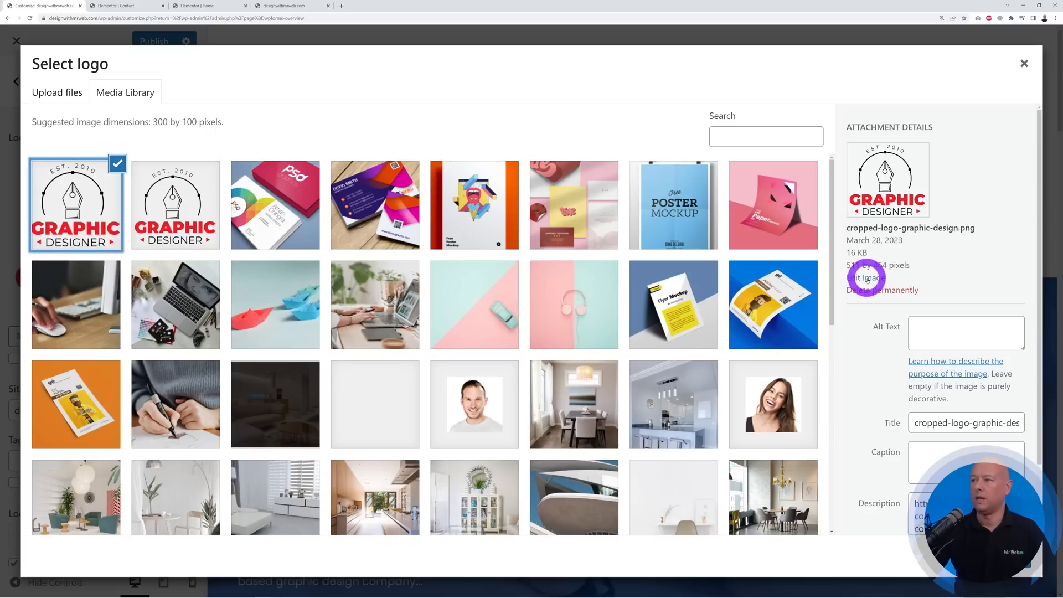
left_click(865, 278)
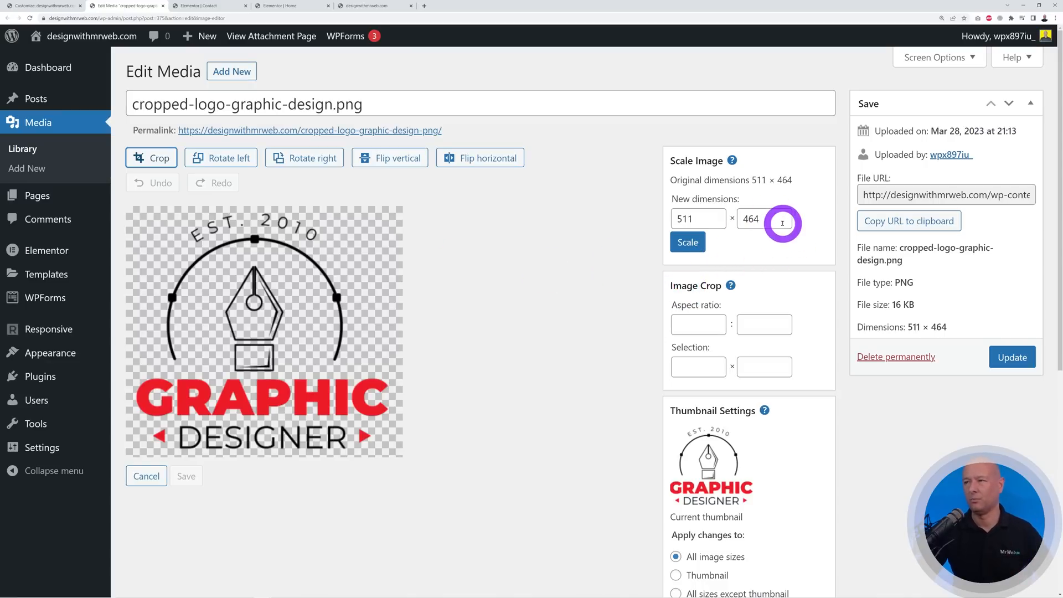
Scale cropped-logo-graphic-design.png down to 105 × 95 pixels and update the media file.
left_click_drag(769, 222, 738, 225)
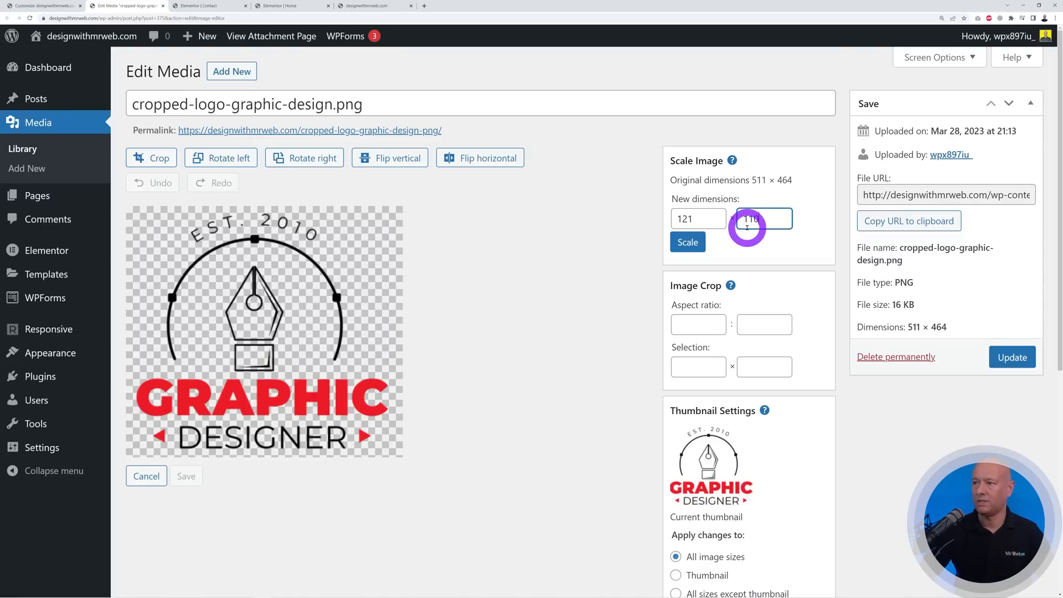
type("110")
left_click(689, 243)
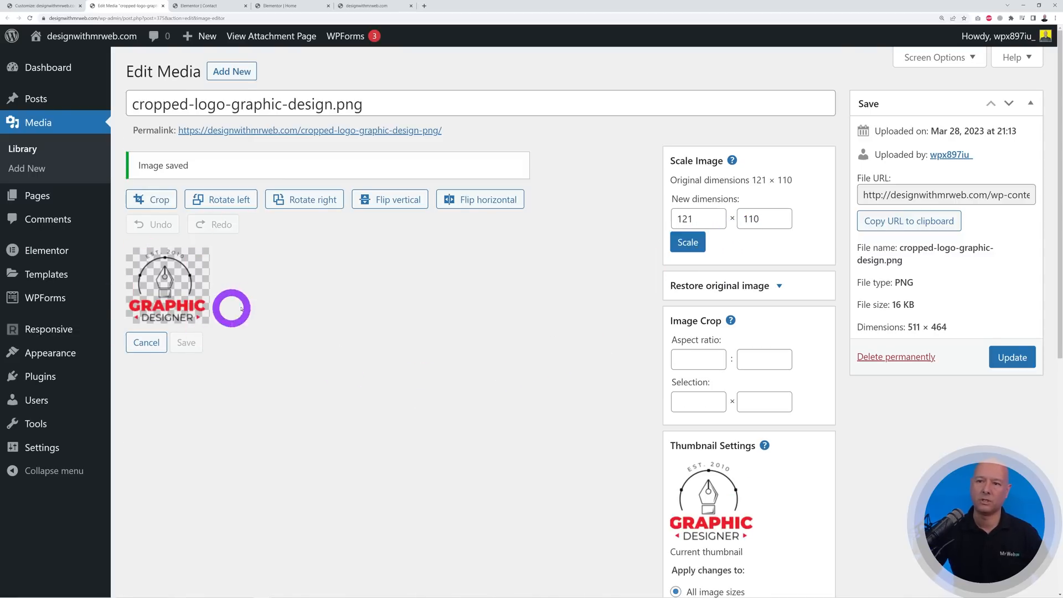
left_click_drag(789, 220, 742, 221)
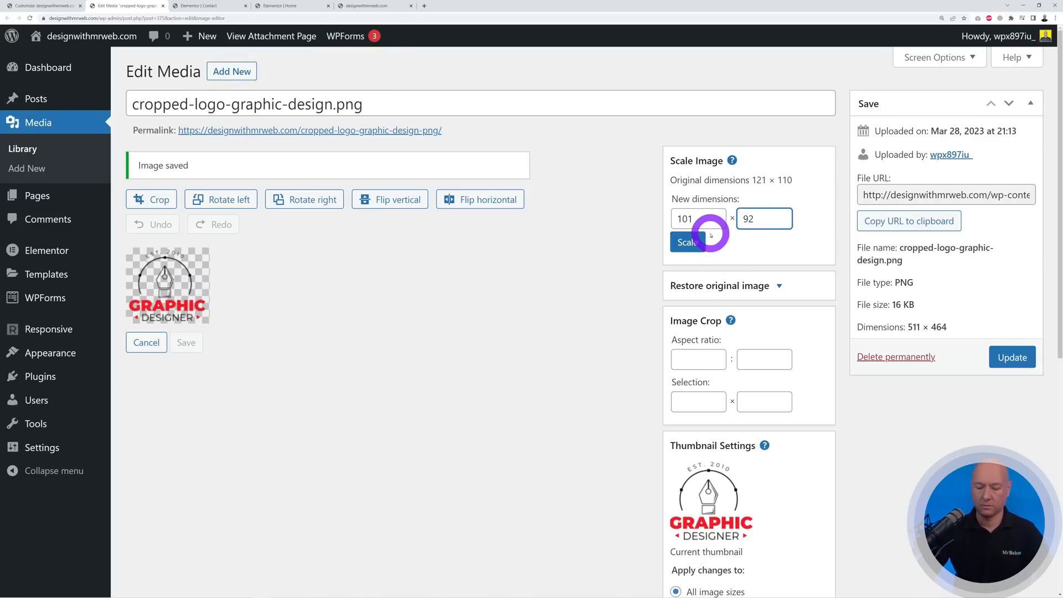
left_click(692, 241)
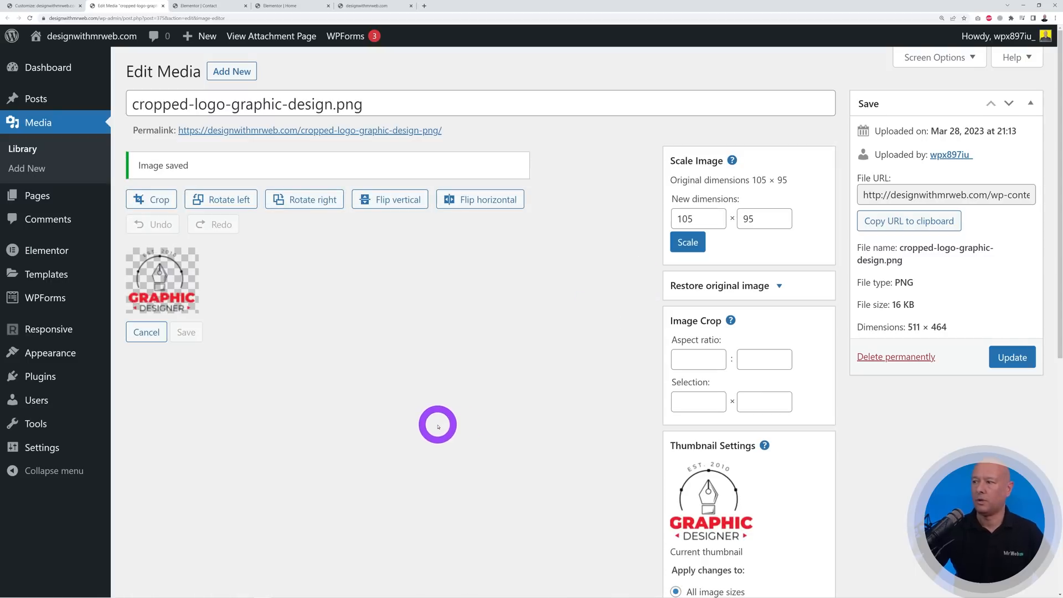
left_click(1018, 359)
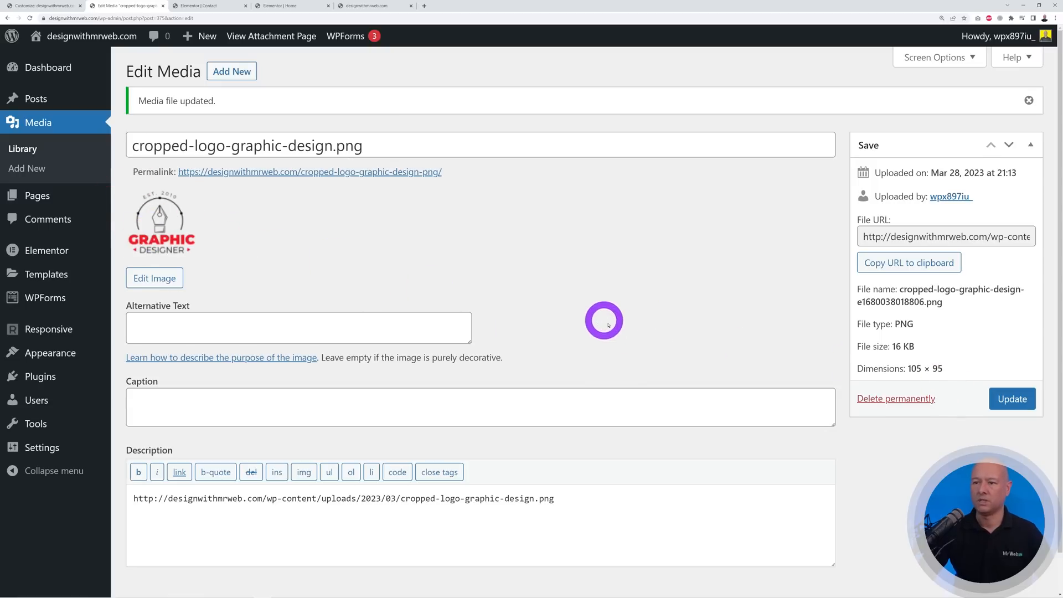
left_click(52, 6)
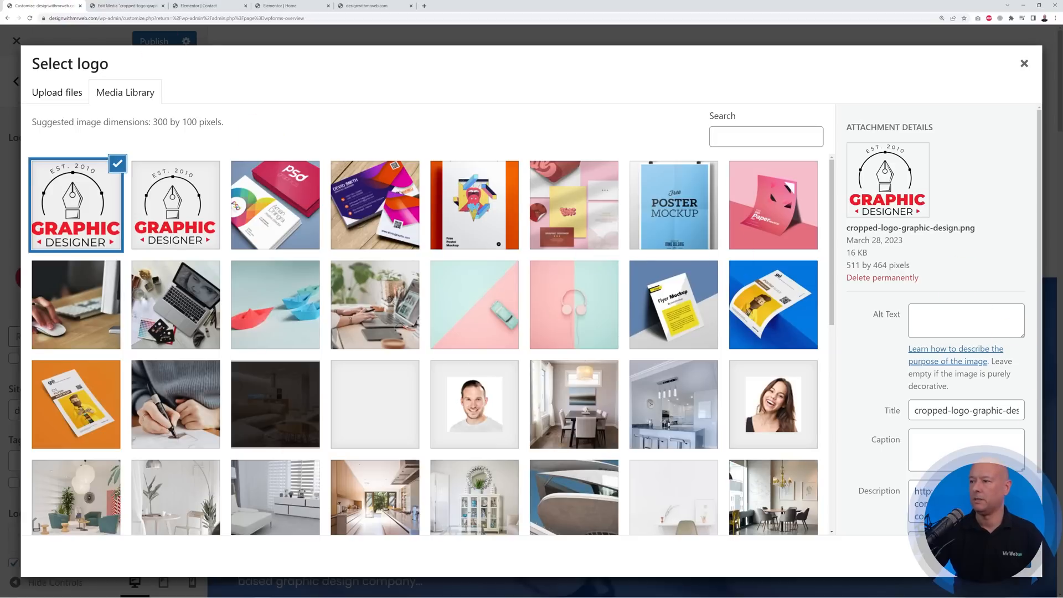
Use the uncropped Graphic Designer logo and set the site title 'Graphic Design Services, Dublin.'.
left_click(1012, 557)
left_click(913, 558)
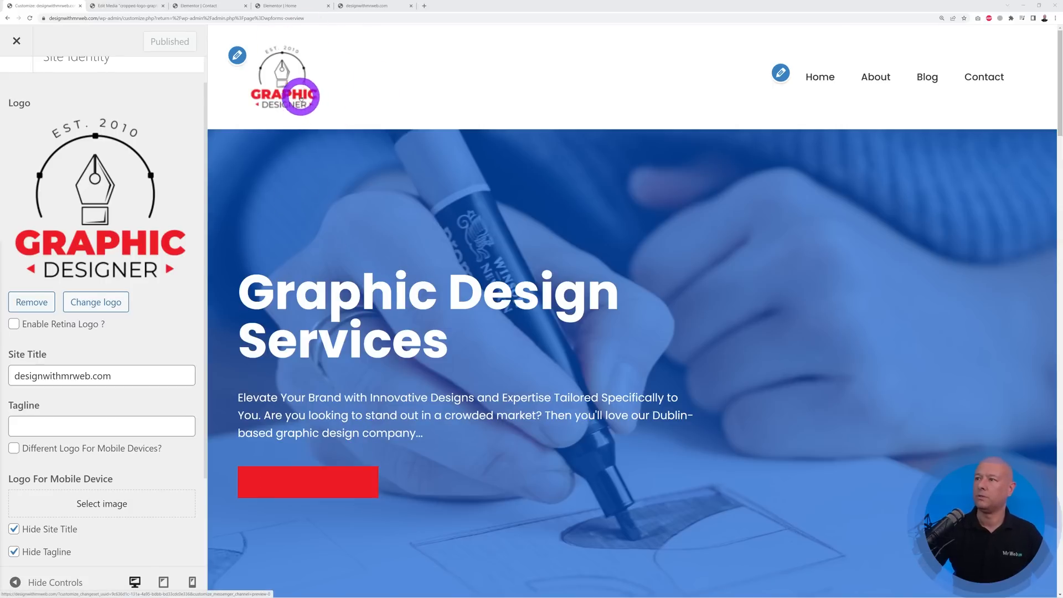
left_click_drag(117, 376, 25, 377)
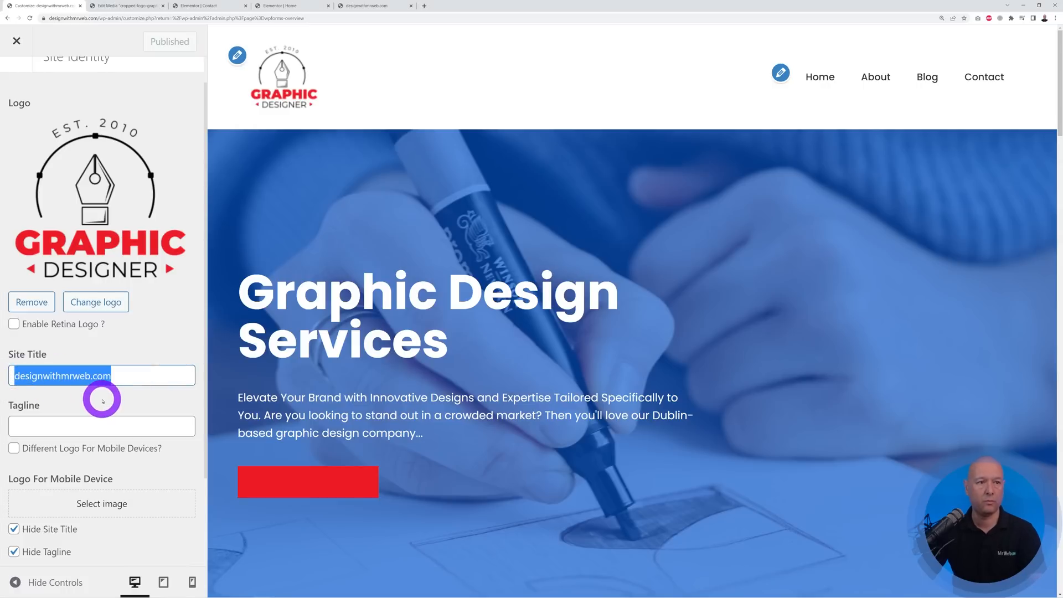
key("BackSpace")
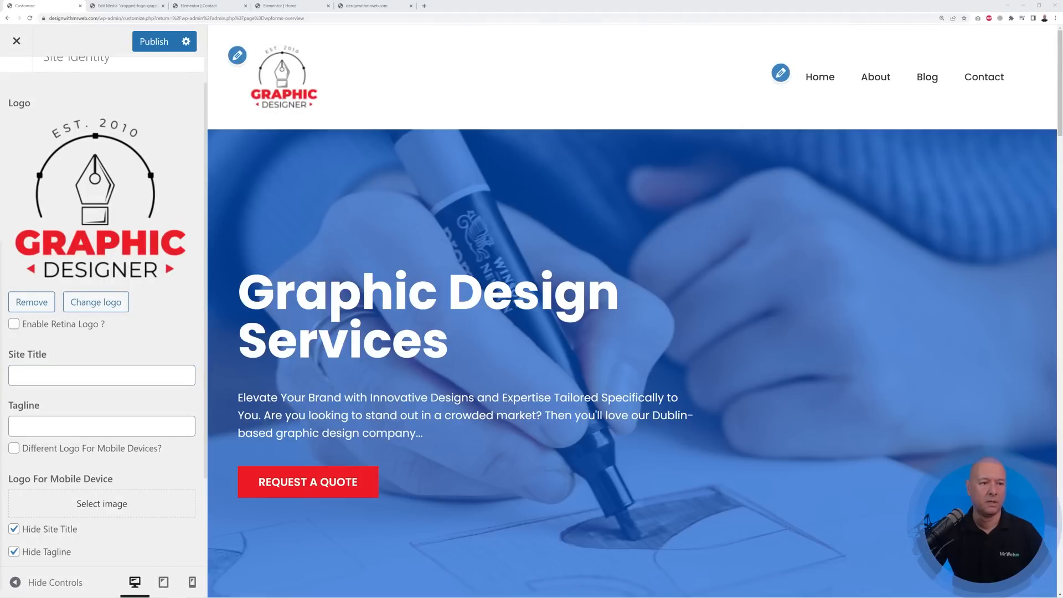
left_click(105, 374)
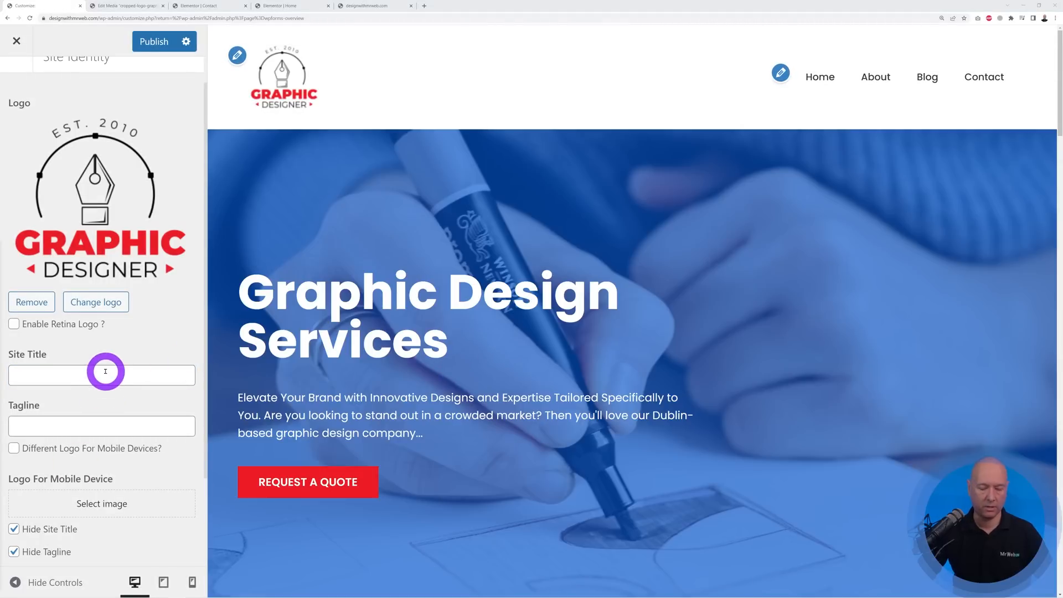
type("Graphic Design Services, Dublin.")
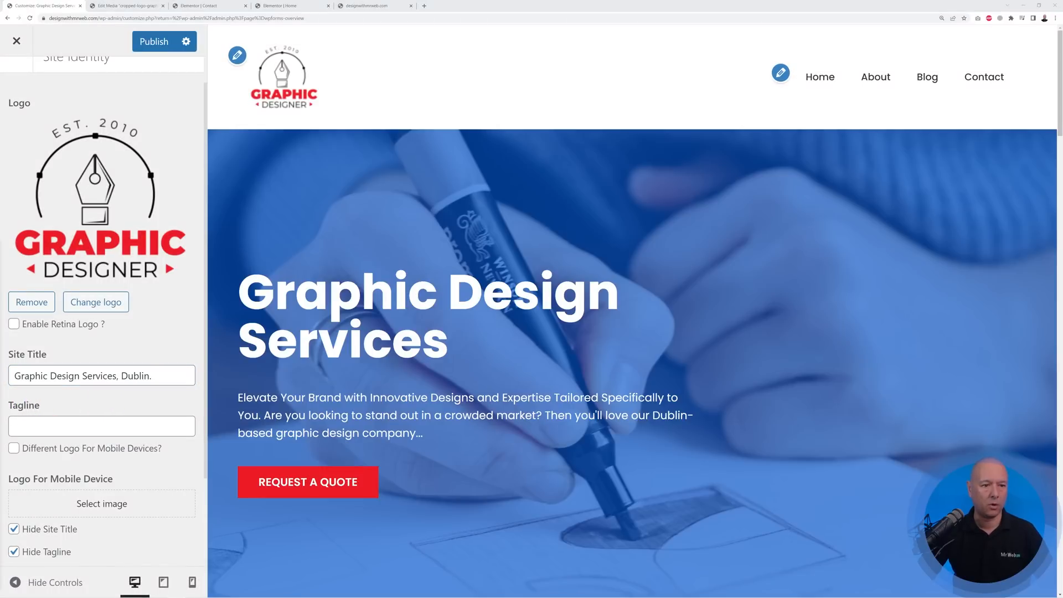
Fill in the new tagline and publish the logo, title and tagline changes.
left_click(152, 432)
type("Elevate Your Brand with Innovative Designs")
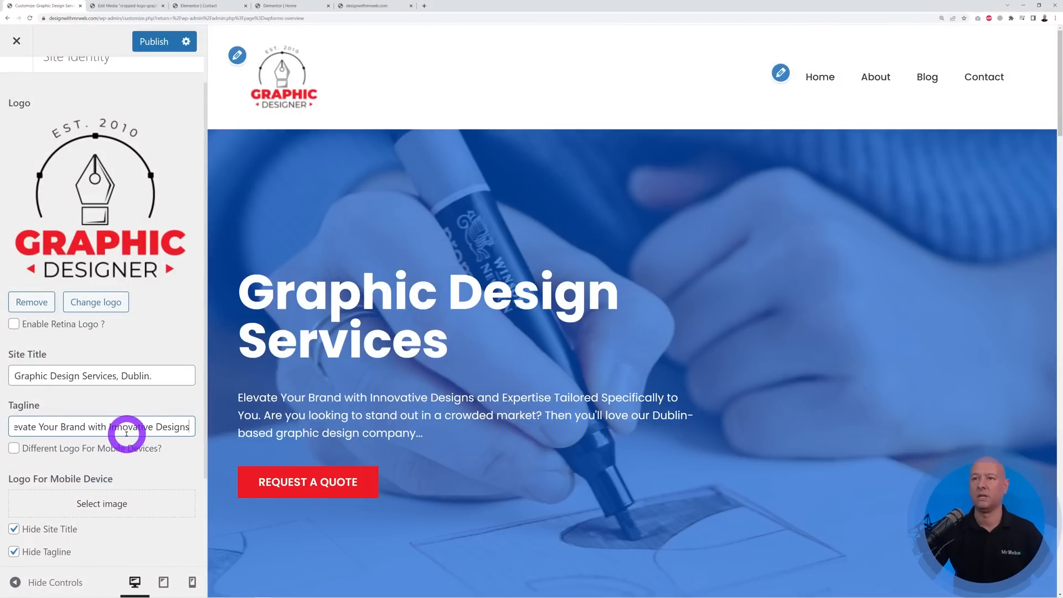
left_click(141, 41)
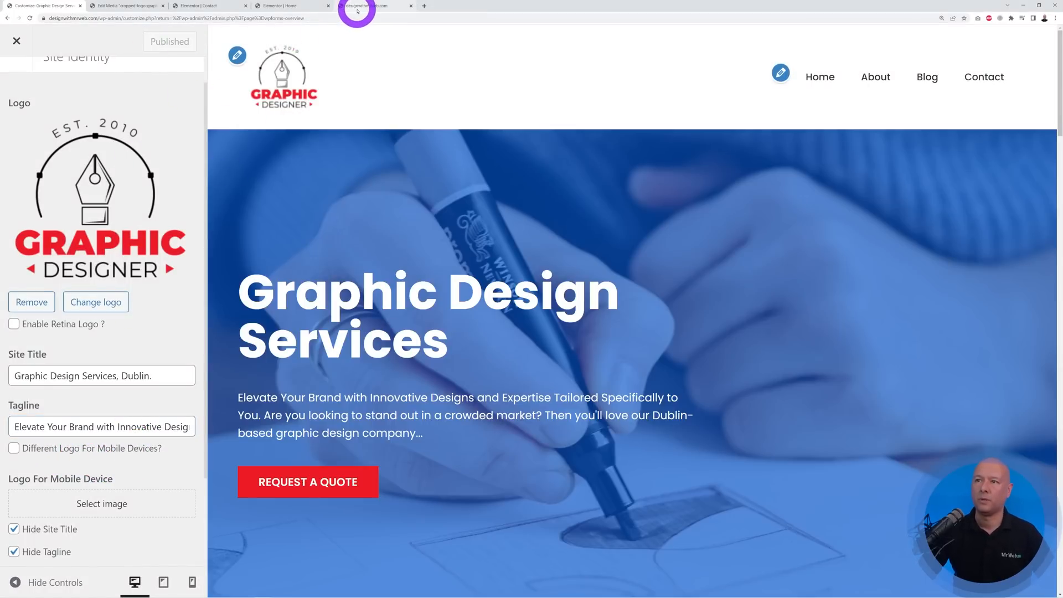
mouse_move(357, 9)
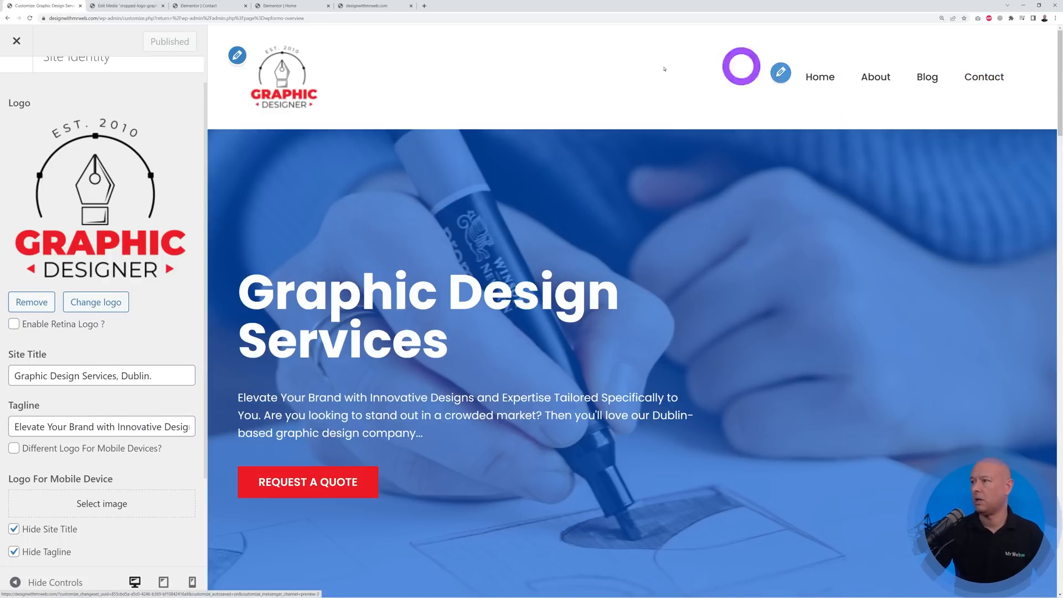
left_click(19, 43)
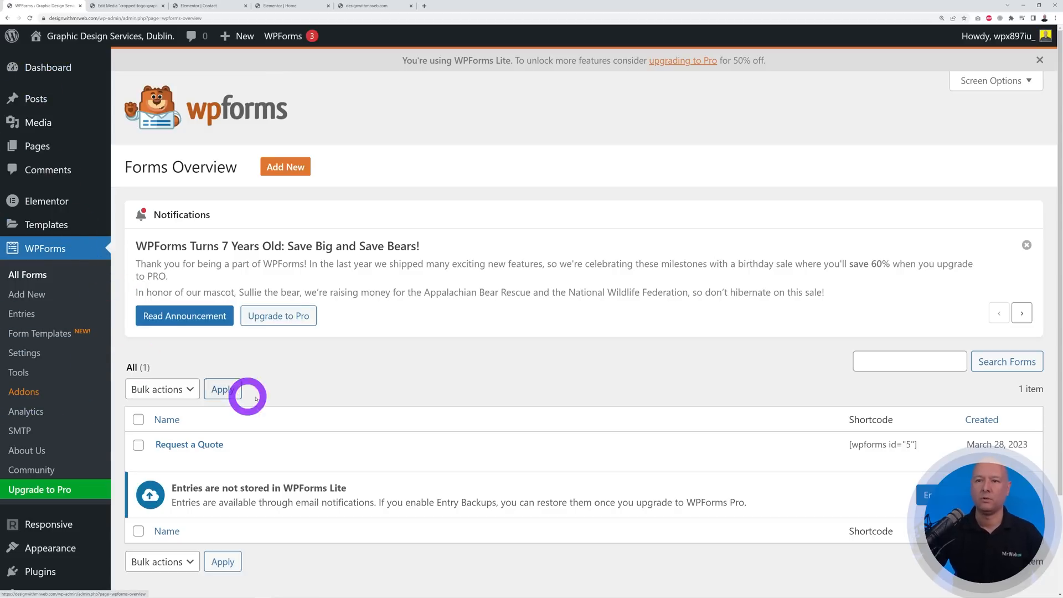
Check the live site's front page, then come back to the Menu1 editor.
scroll(95, 452, "down", 2)
mouse_move(47, 446)
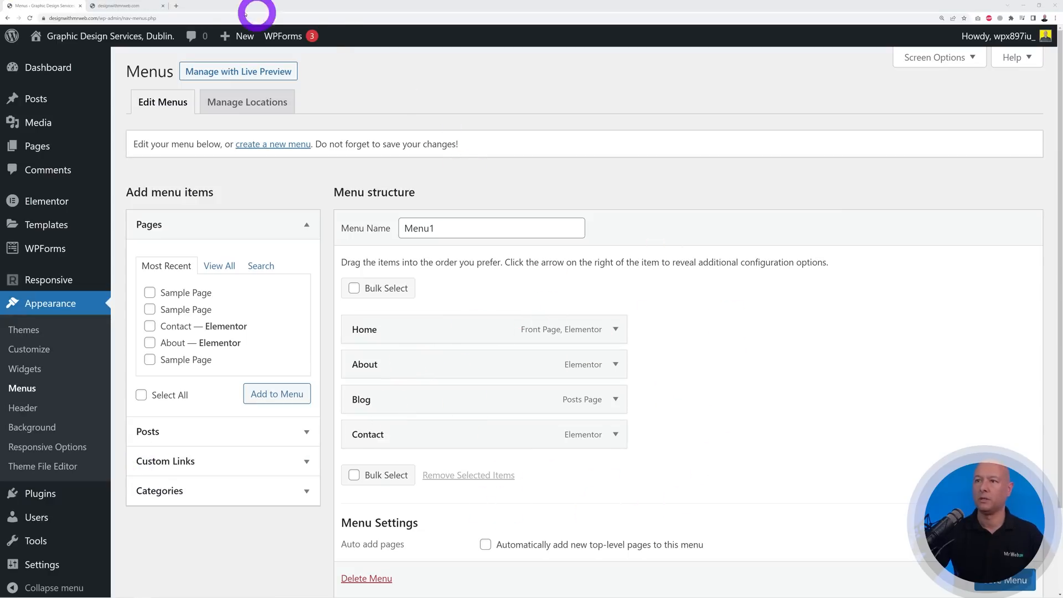
left_click(141, 5)
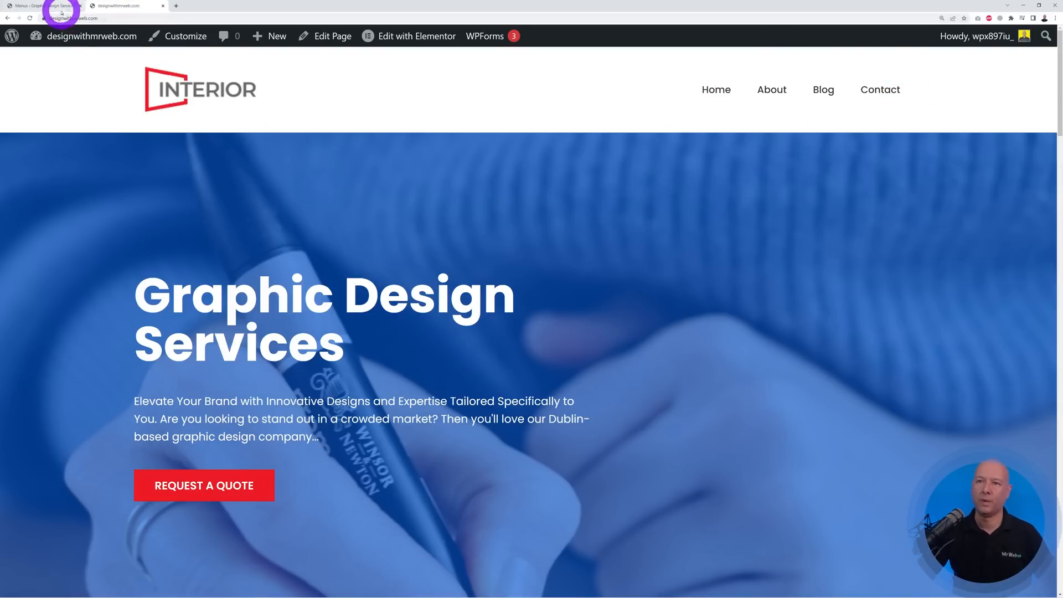
left_click(25, 6)
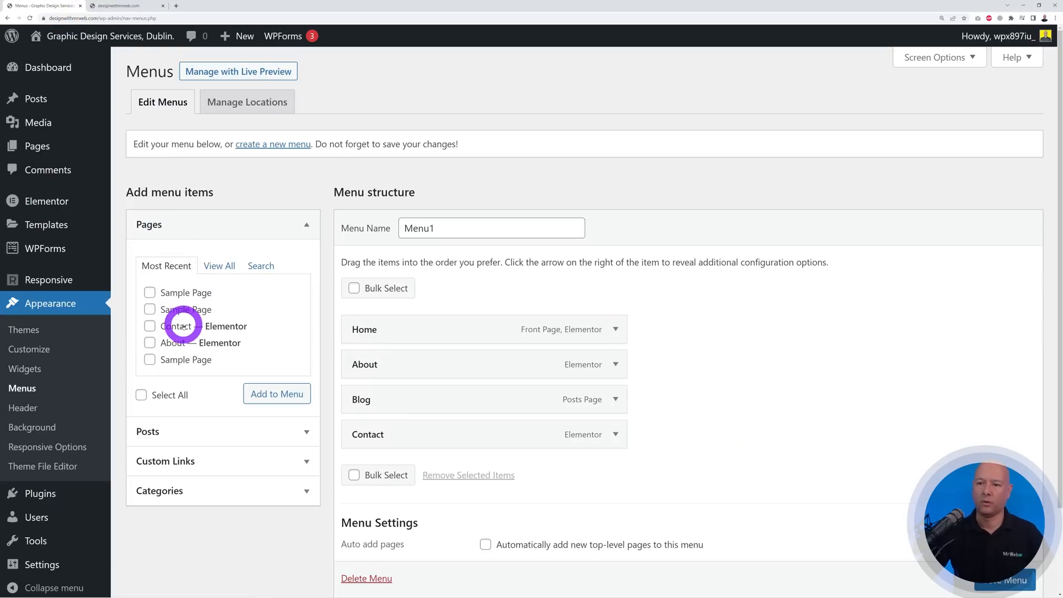
Expand the Posts, Custom Links, Categories and Pages boxes and show Screen Options.
left_click(320, 442)
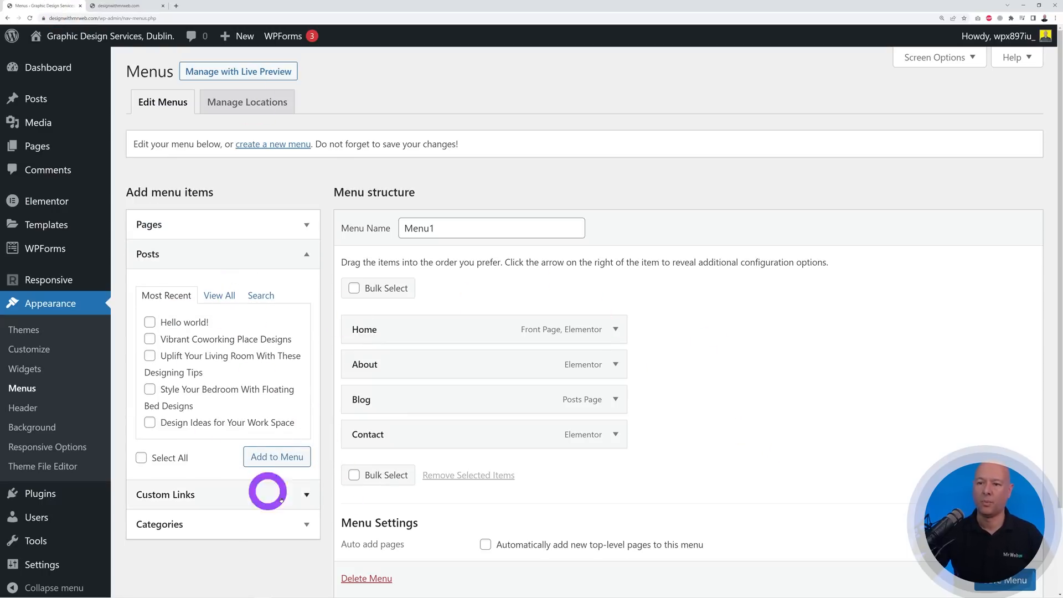
left_click(304, 494)
left_click(220, 335)
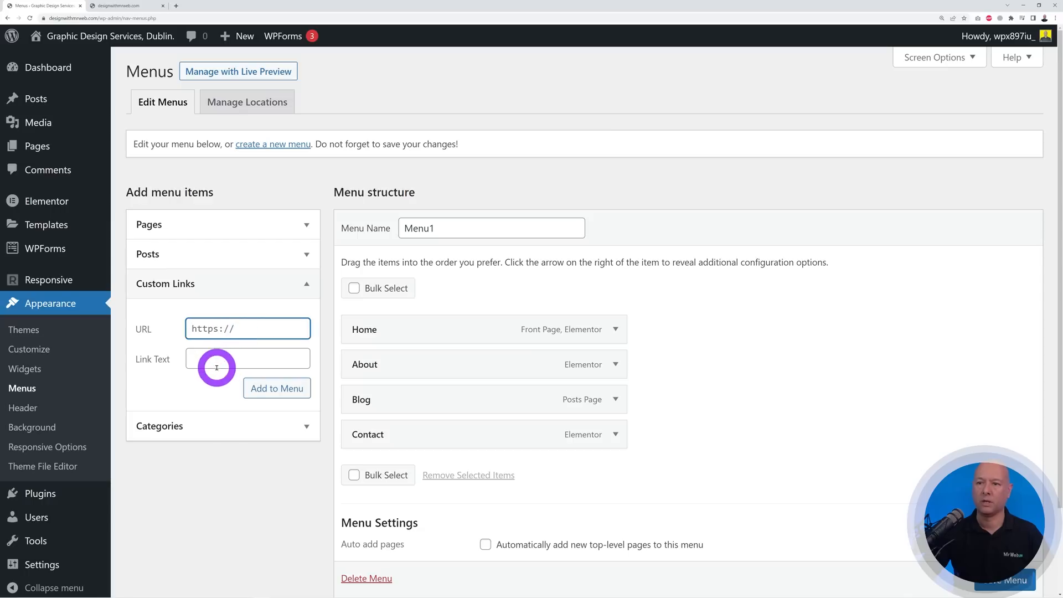
left_click(283, 430)
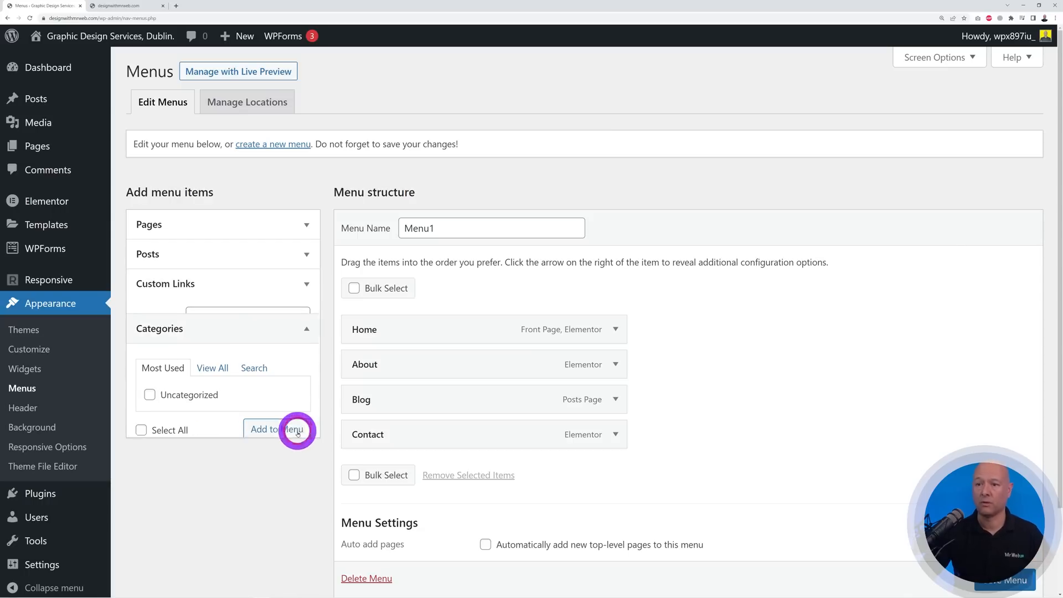
left_click(187, 227)
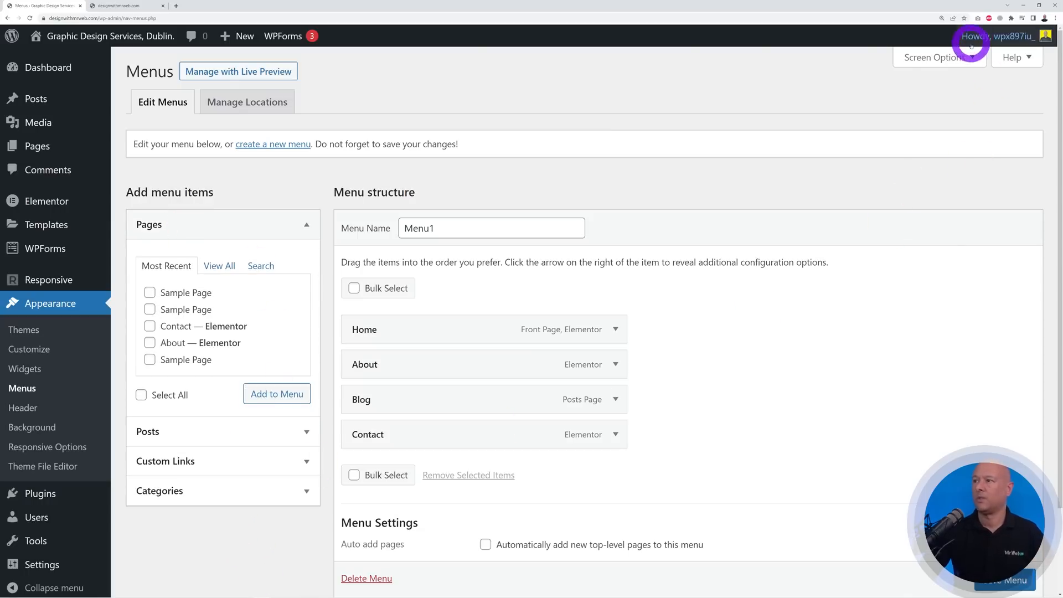
left_click(966, 57)
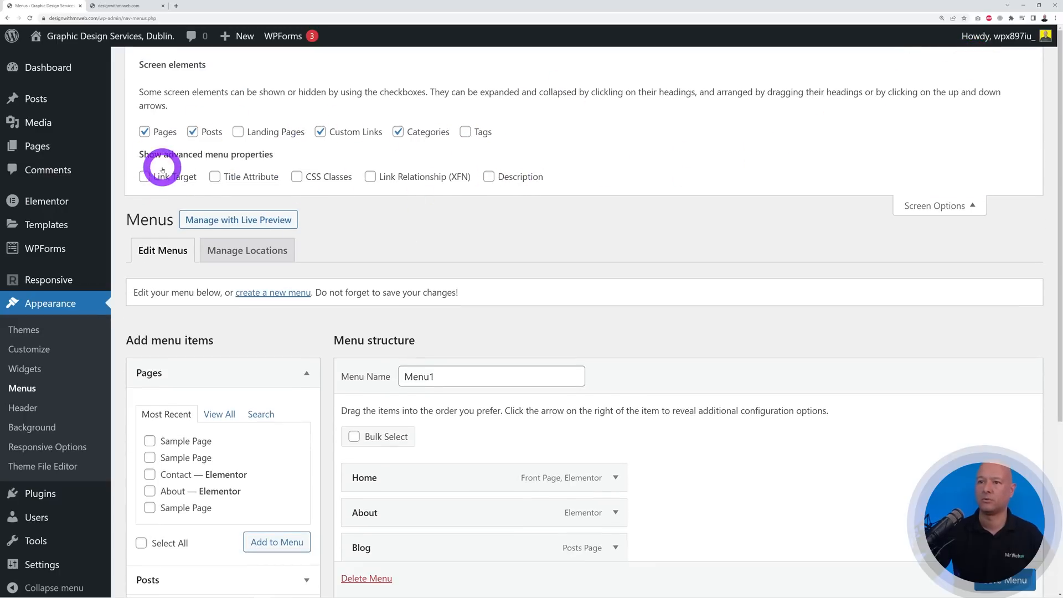
Add Sample Page to Menu1 and try nesting it under About, then return it to top level.
left_click(928, 208)
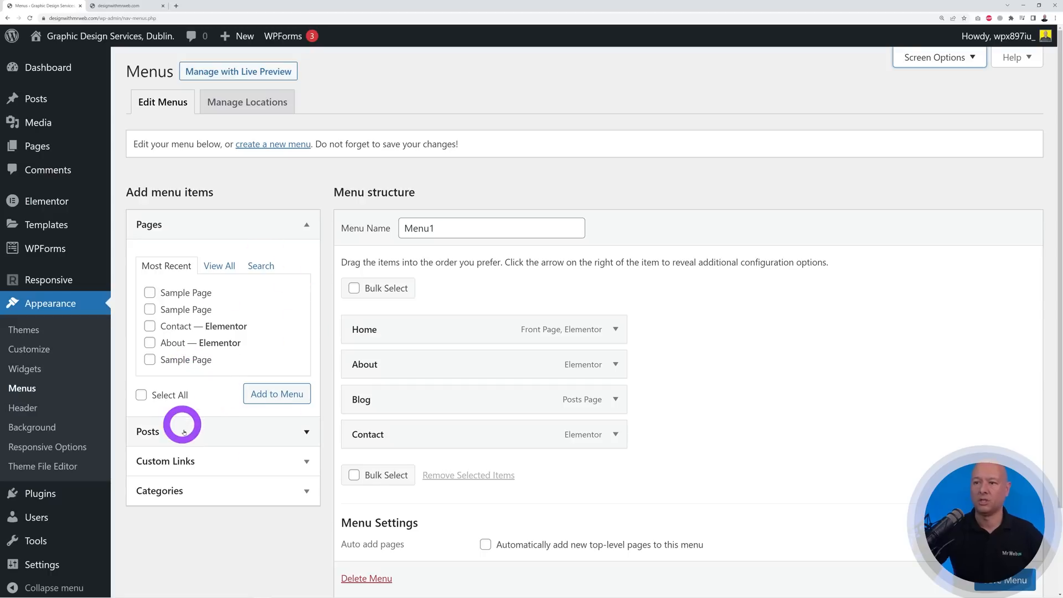
left_click(150, 359)
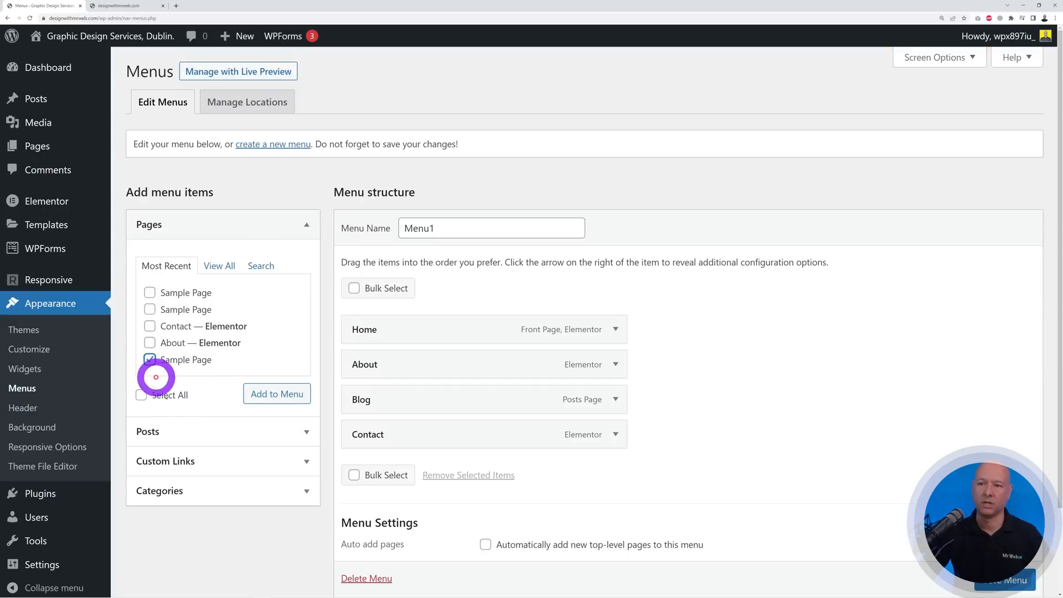
left_click(271, 395)
left_click_drag(436, 461, 434, 399)
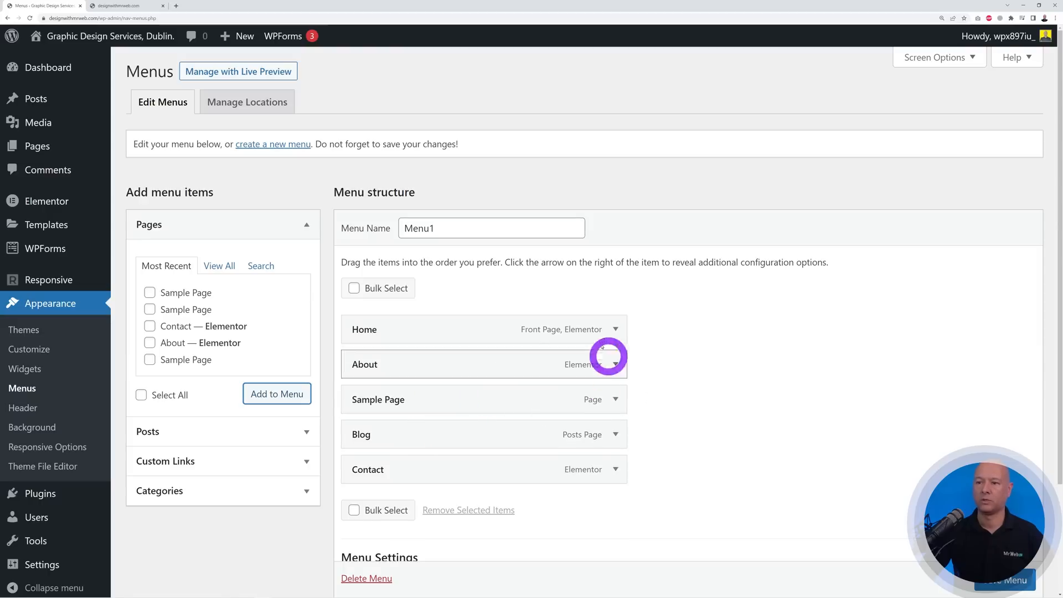
left_click_drag(412, 403, 443, 399)
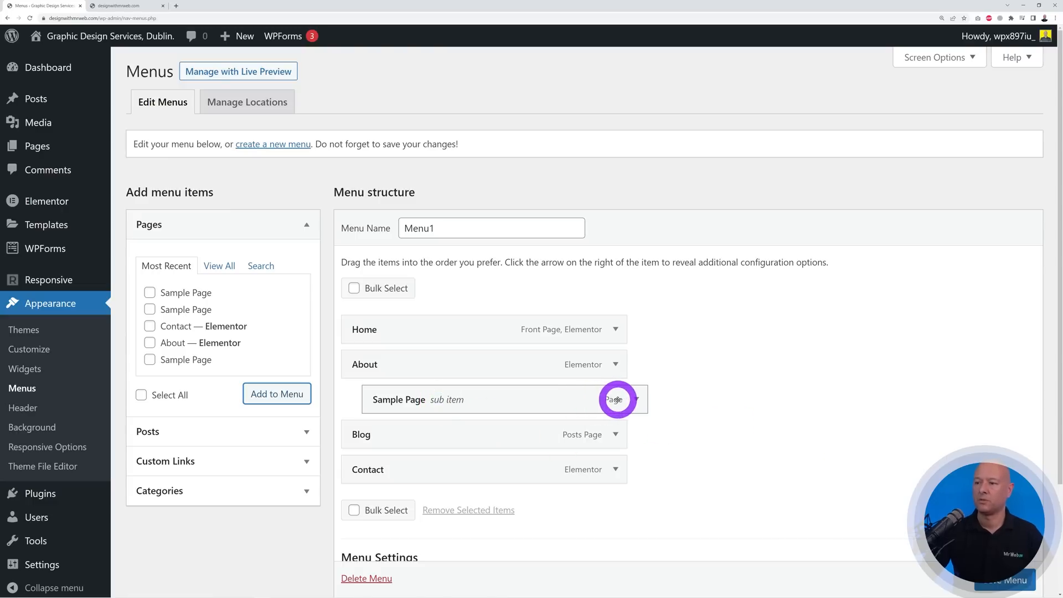
mouse_move(507, 413)
left_mouse_down()
mouse_move(496, 399)
mouse_move(501, 408)
left_mouse_up()
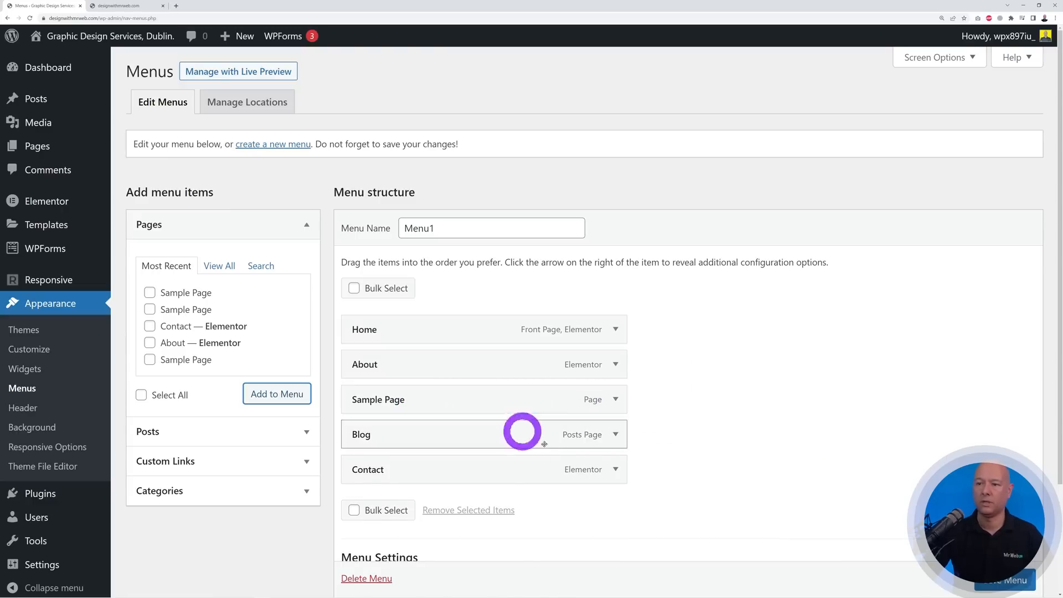
Remove Sample Page from Menu1 and go to the All Posts list.
left_click(630, 399)
scroll(685, 397, "down", 2)
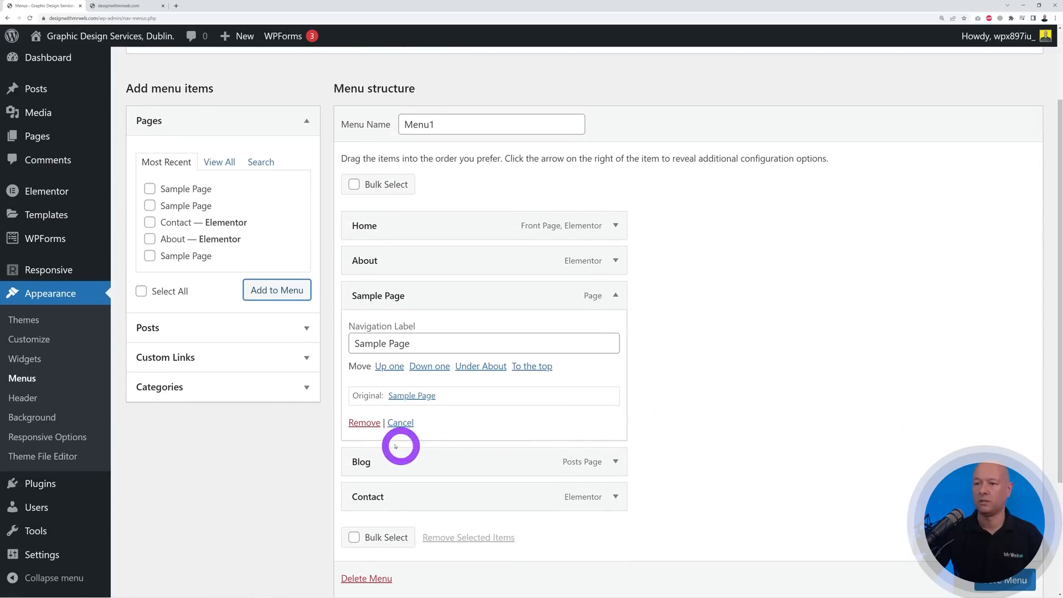
left_click(365, 424)
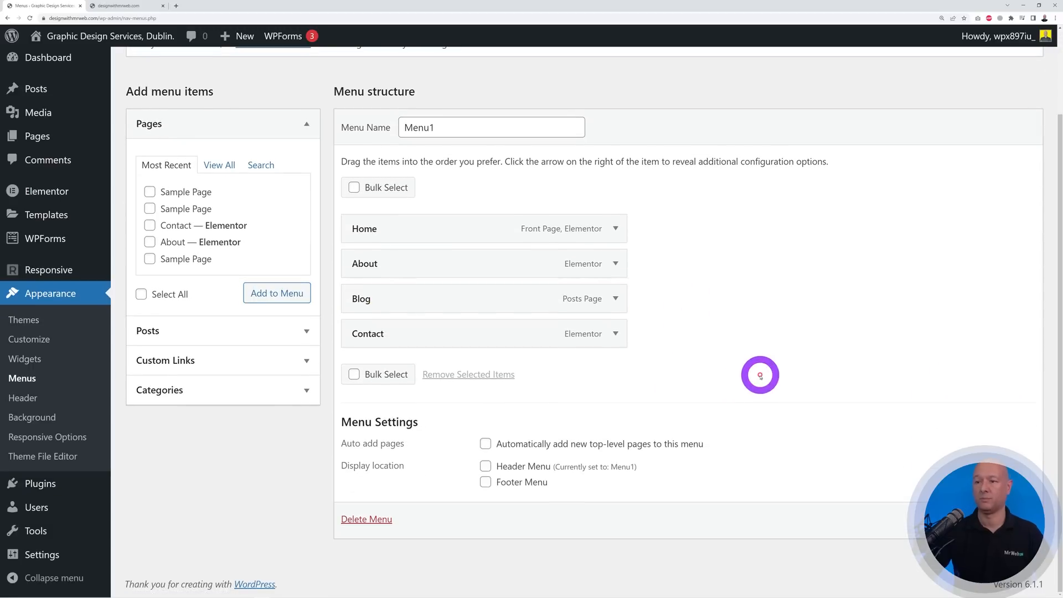
scroll(759, 375, "up", 1)
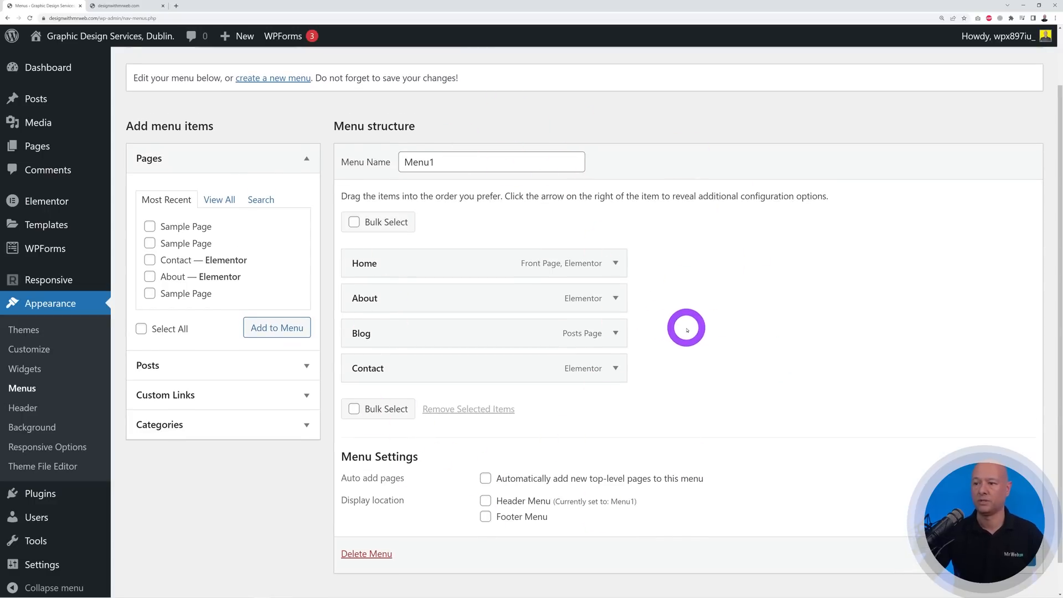
scroll(928, 545, "down", 1)
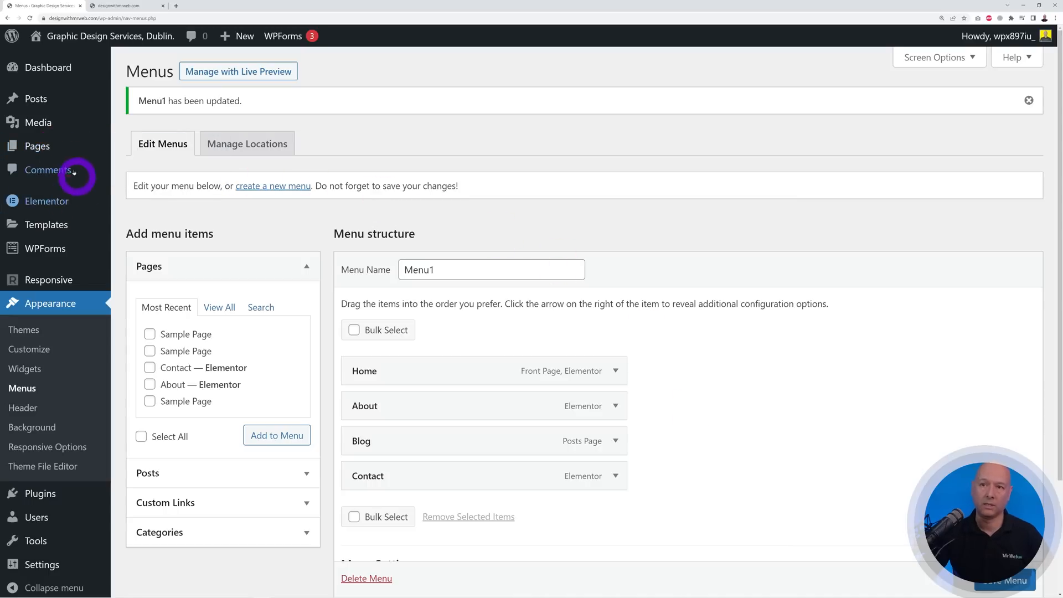
left_click(42, 100)
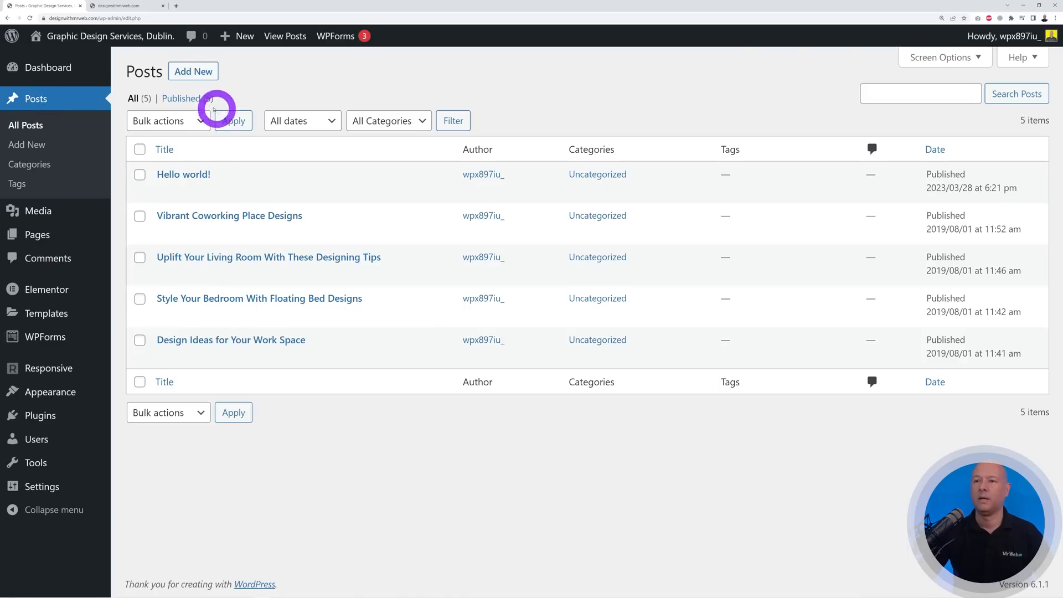